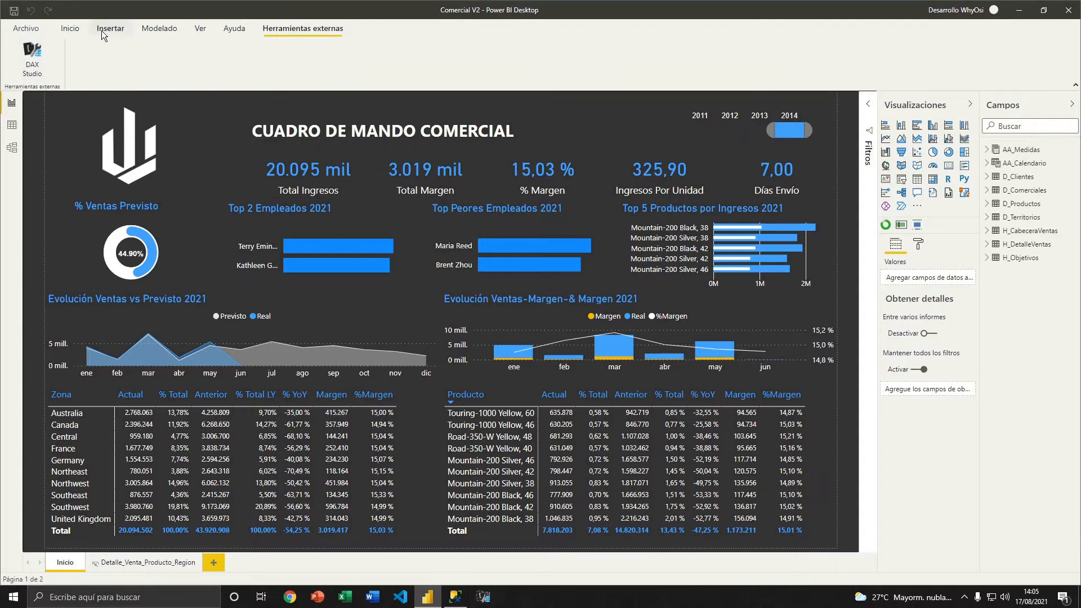
- Launch DAX Studio from the Comercial V2 report as an external tool
click(70, 28)
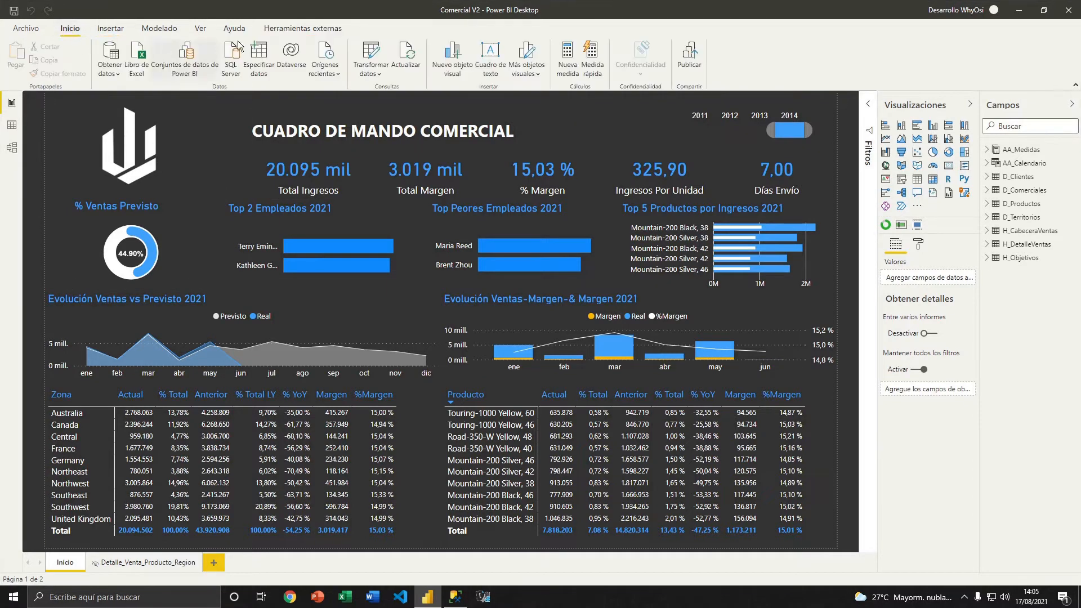
click(304, 29)
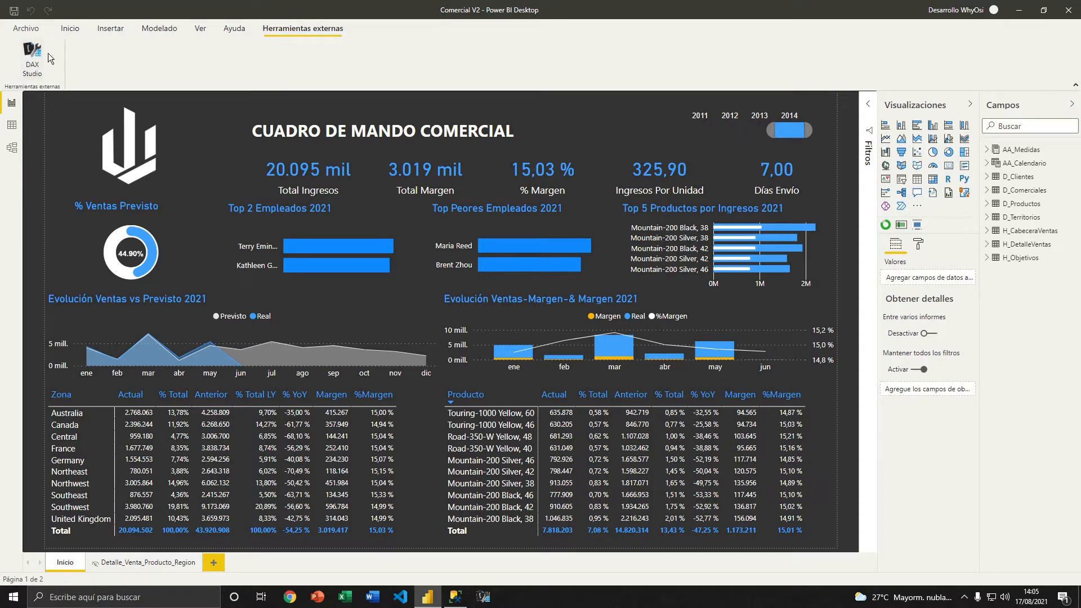
click(30, 58)
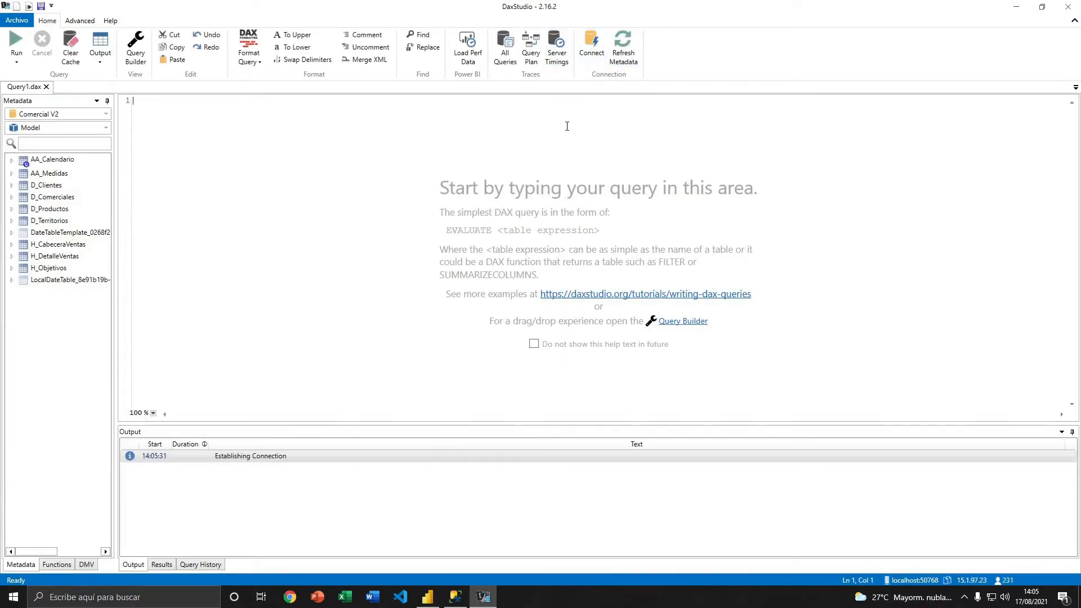
- Connect DAX Studio to the Comercial V2 model as a PBI / SSDT Model data source
click(592, 46)
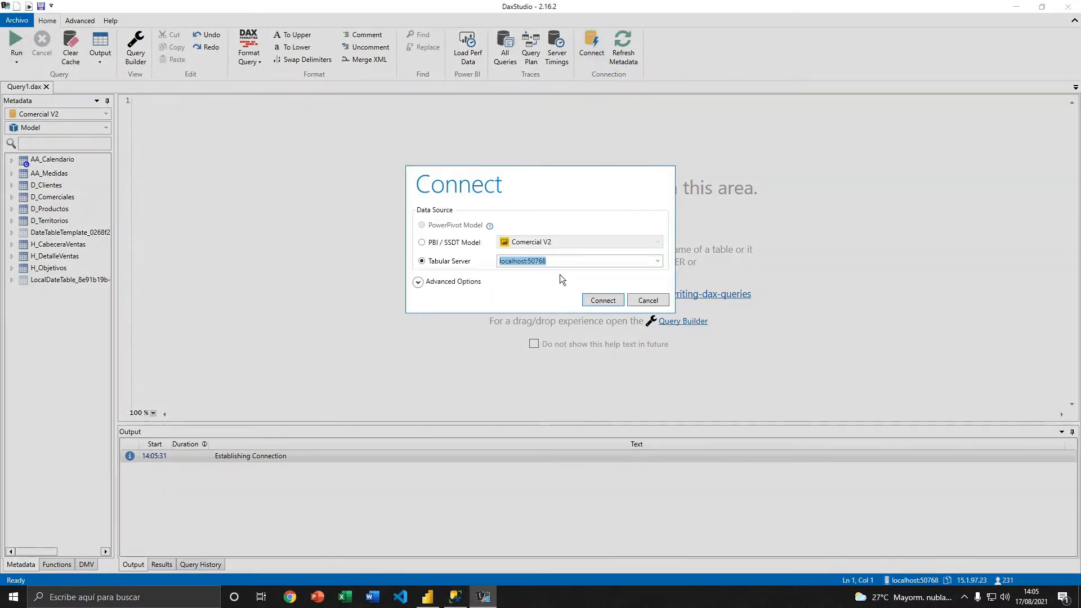
click(460, 246)
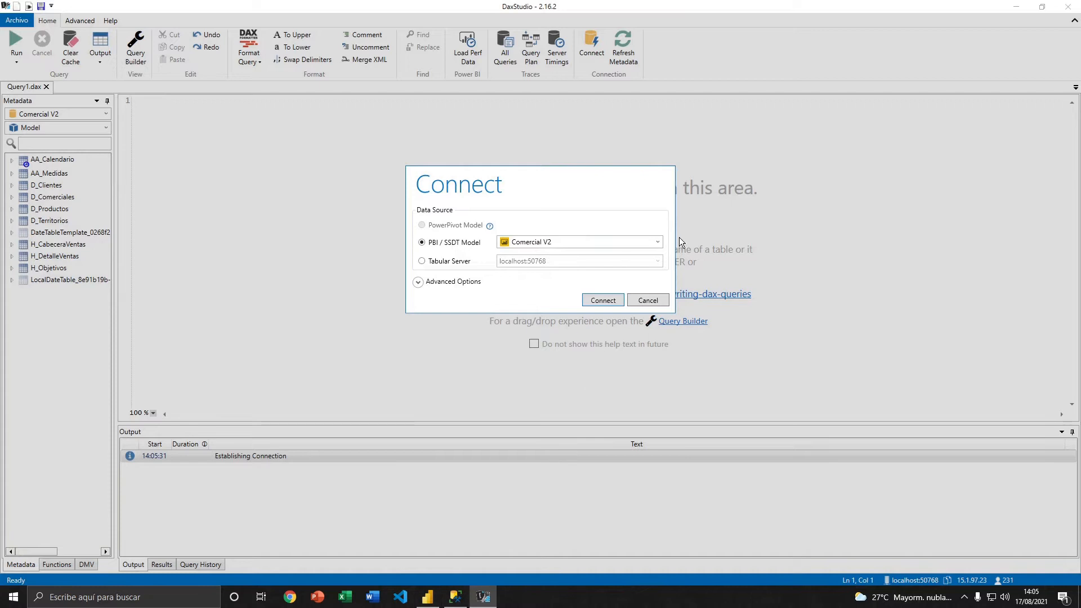
click(658, 243)
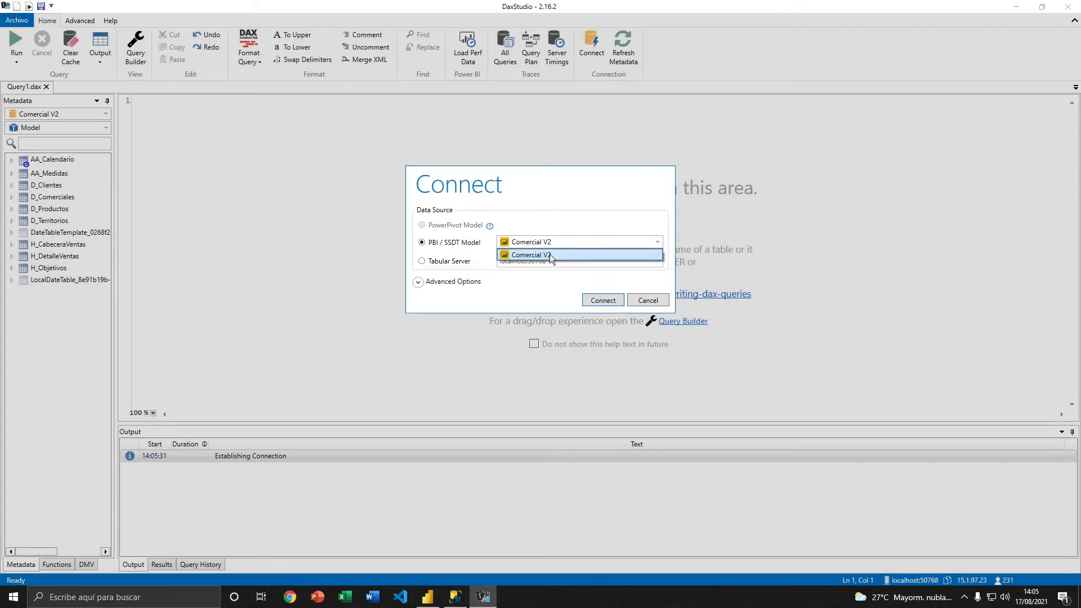
click(567, 254)
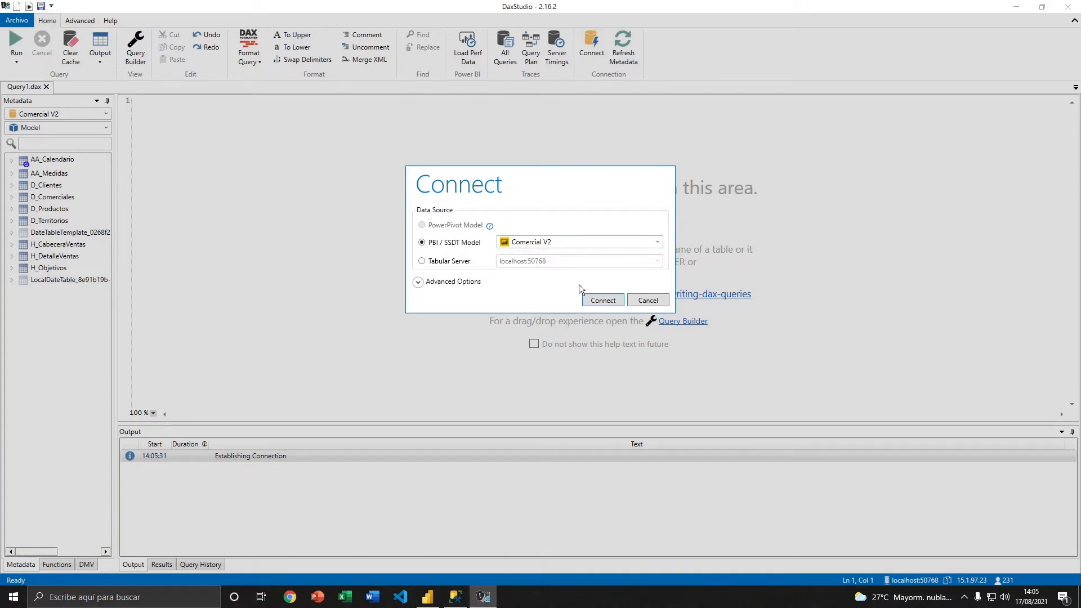
click(603, 301)
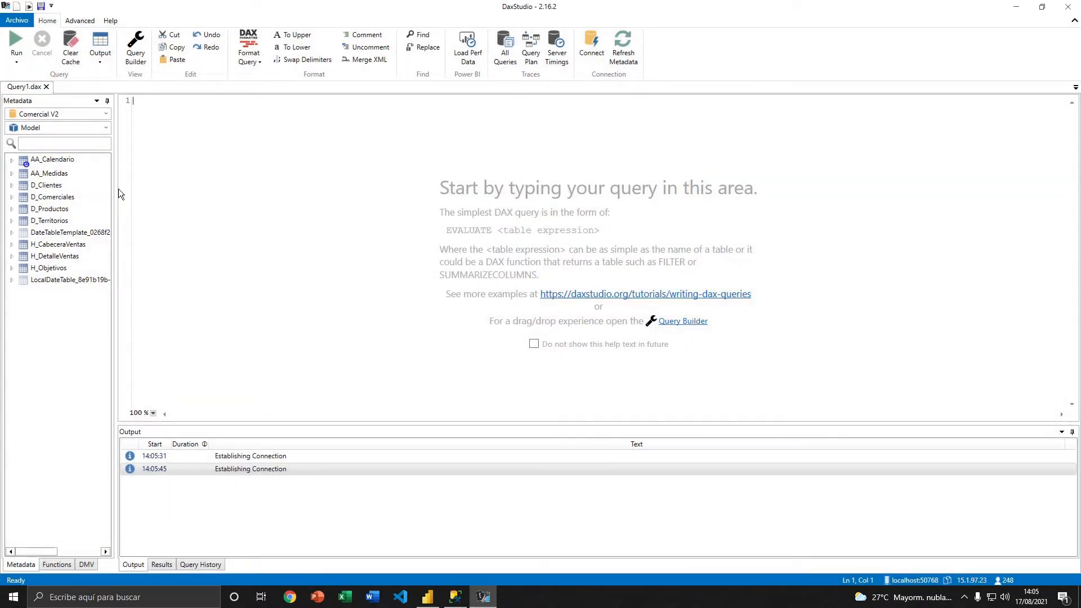
- Widen the metadata pane and examine the model's tables, including the DateTableTemplate, LocalDateTable, AA_Calendario and AA_Medidas tables
drag(114, 188, 145, 188)
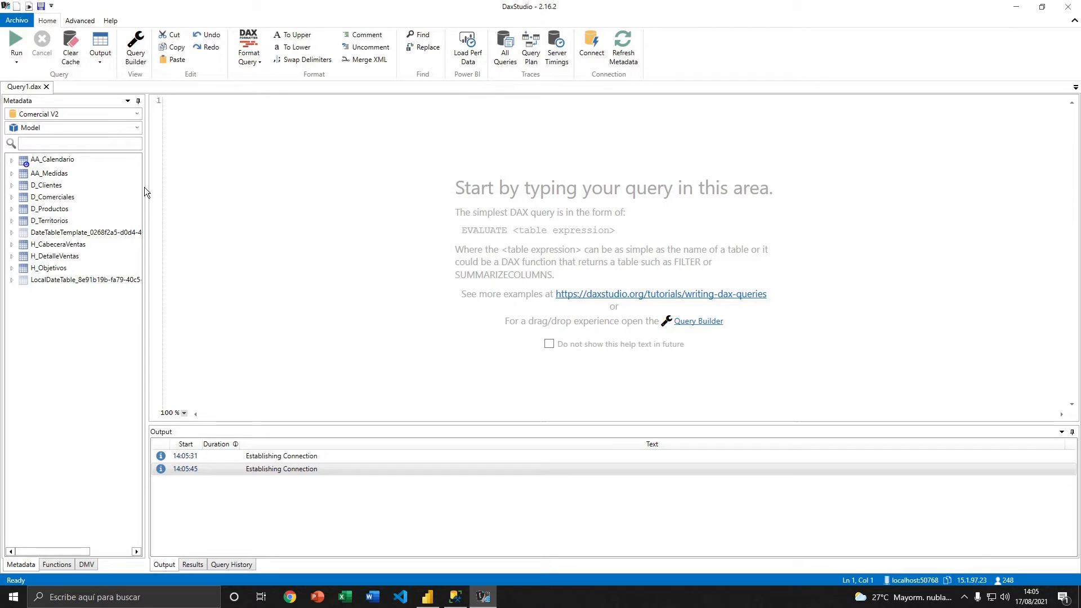
mouse_move(145, 187)
mouse_down()
mouse_move(157, 187)
mouse_move(138, 188)
mouse_up()
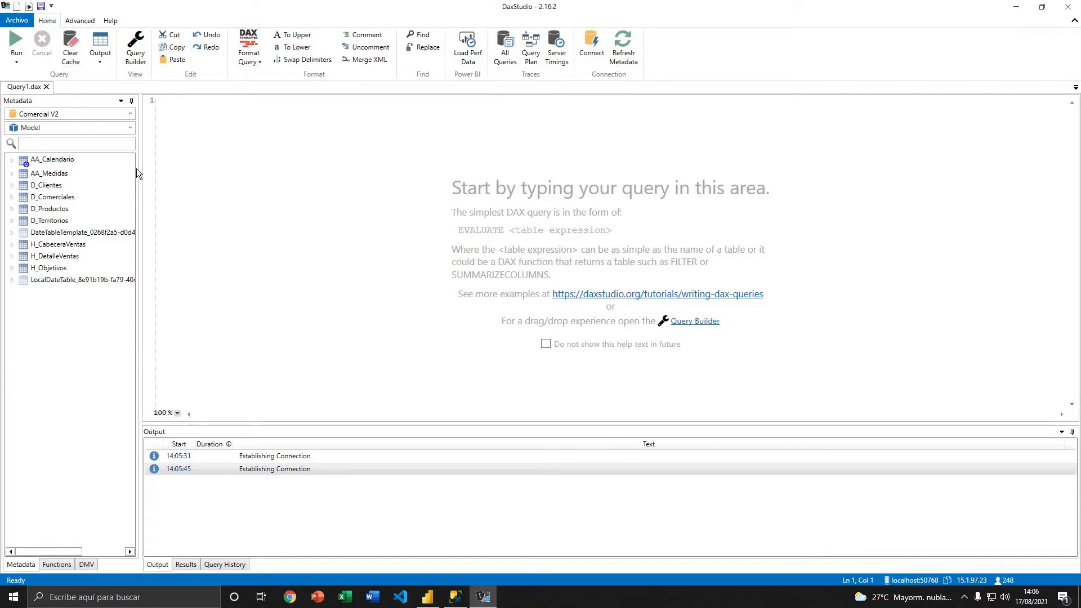
click(58, 235)
click(50, 283)
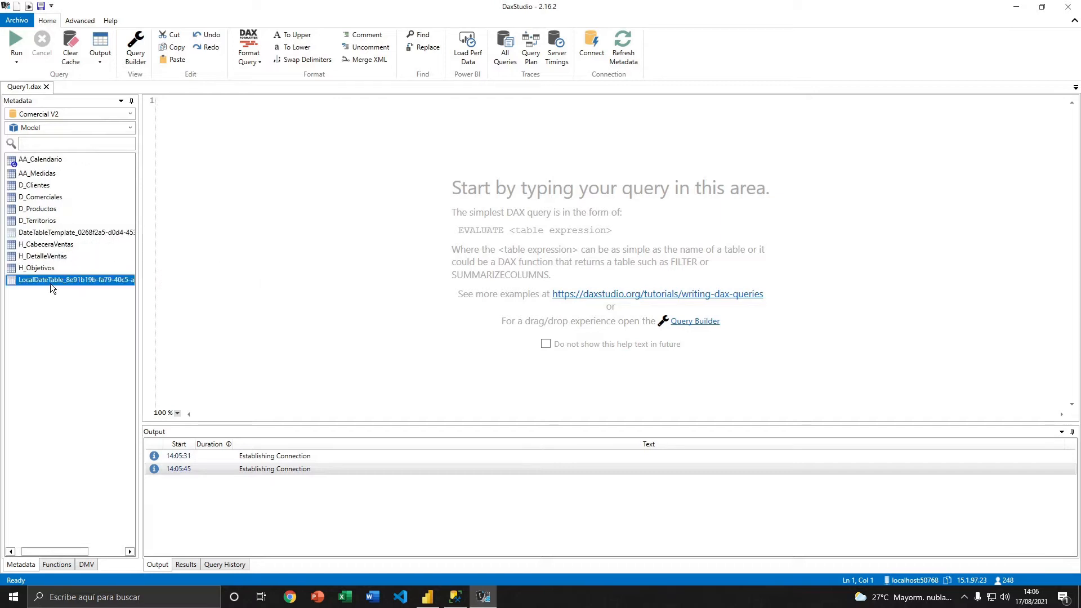
click(50, 234)
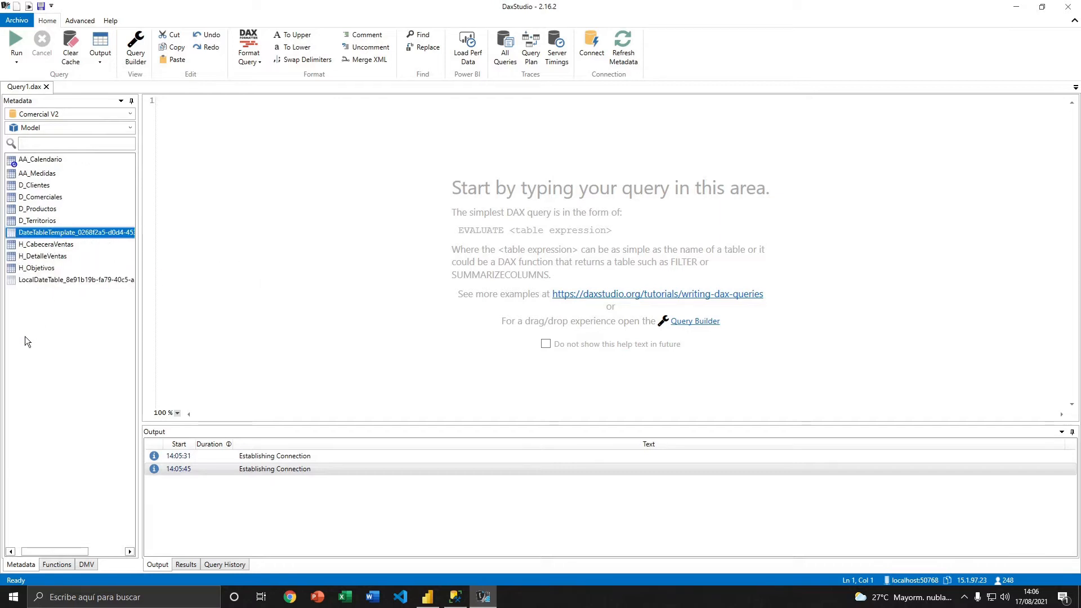
click(25, 161)
click(33, 174)
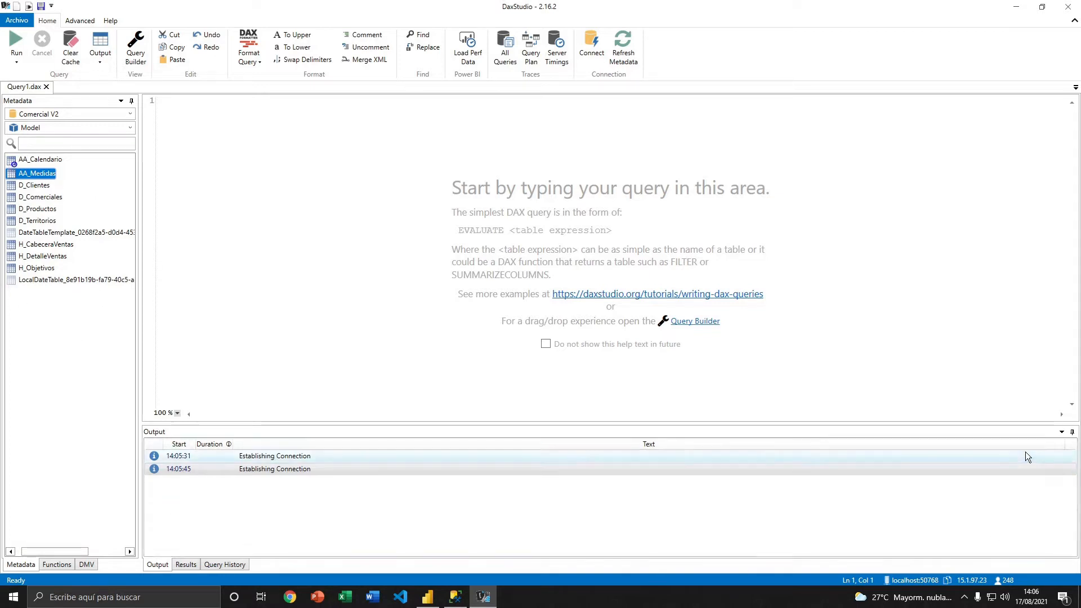
click(429, 196)
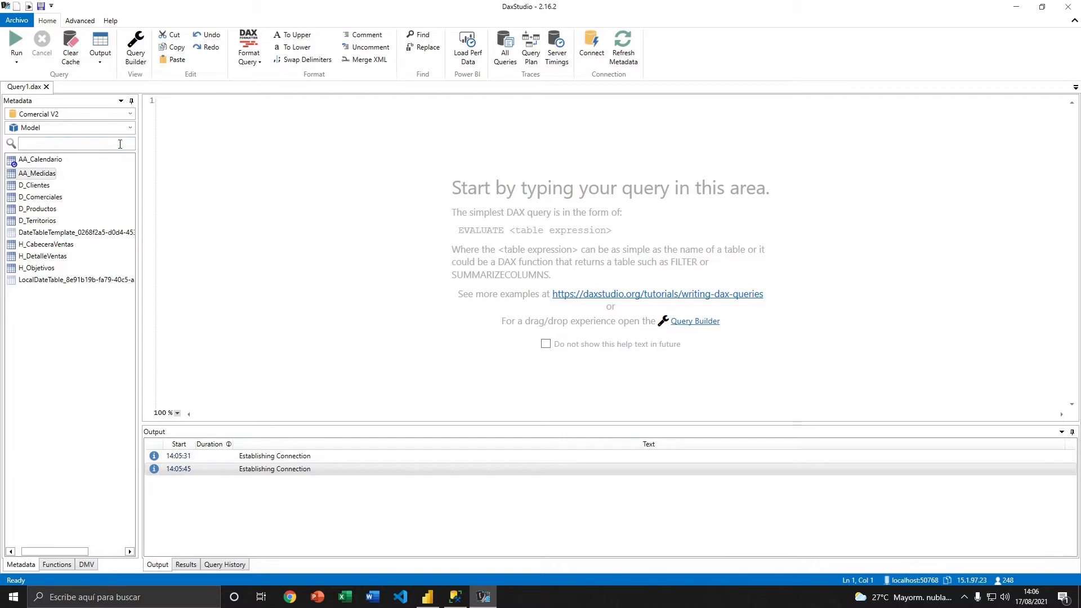
drag(139, 135, 169, 135)
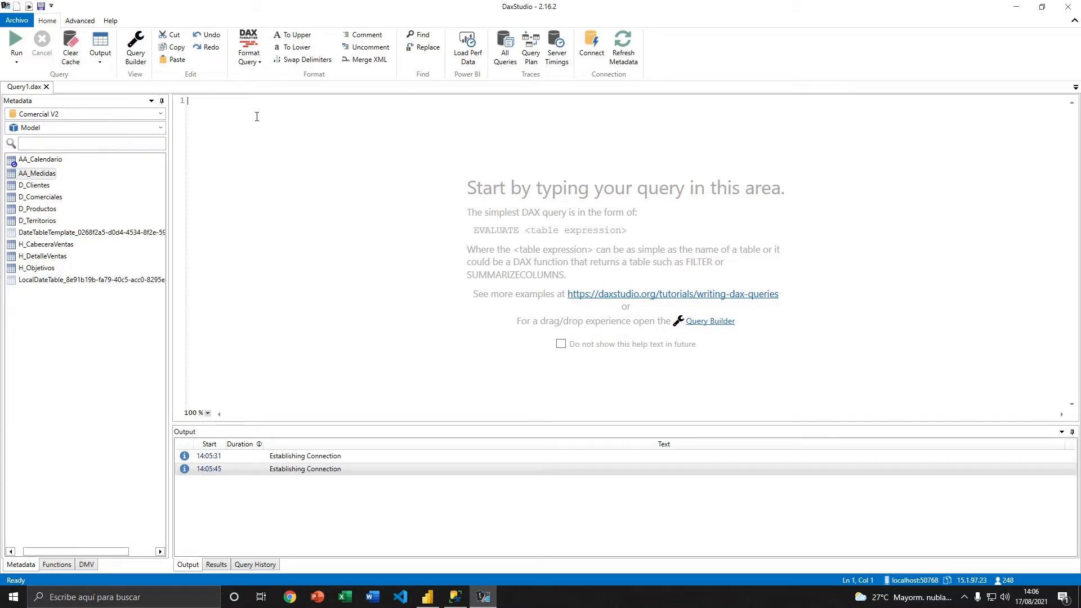
- Write the DAX query EVALUATE D_Clientes in the query editor
text(EVALU)
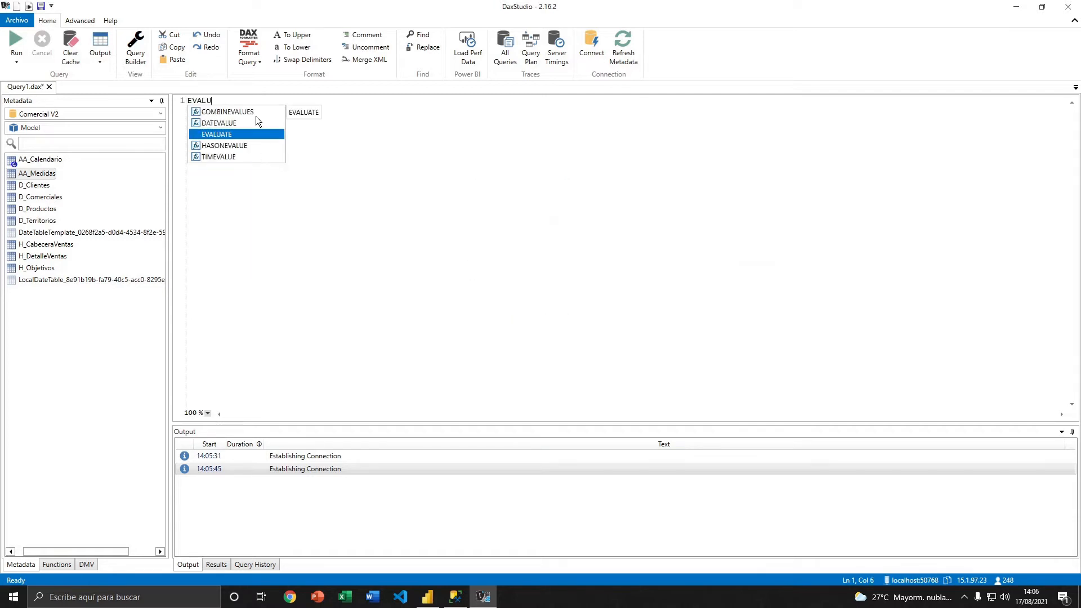
text(ATE D)
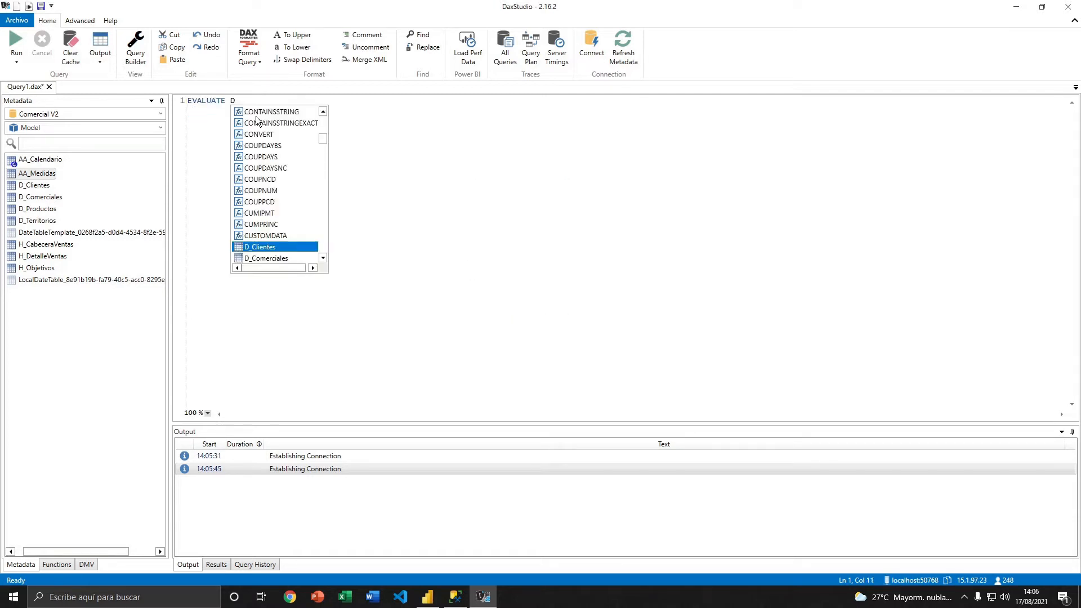
key(Tab)
click(205, 176)
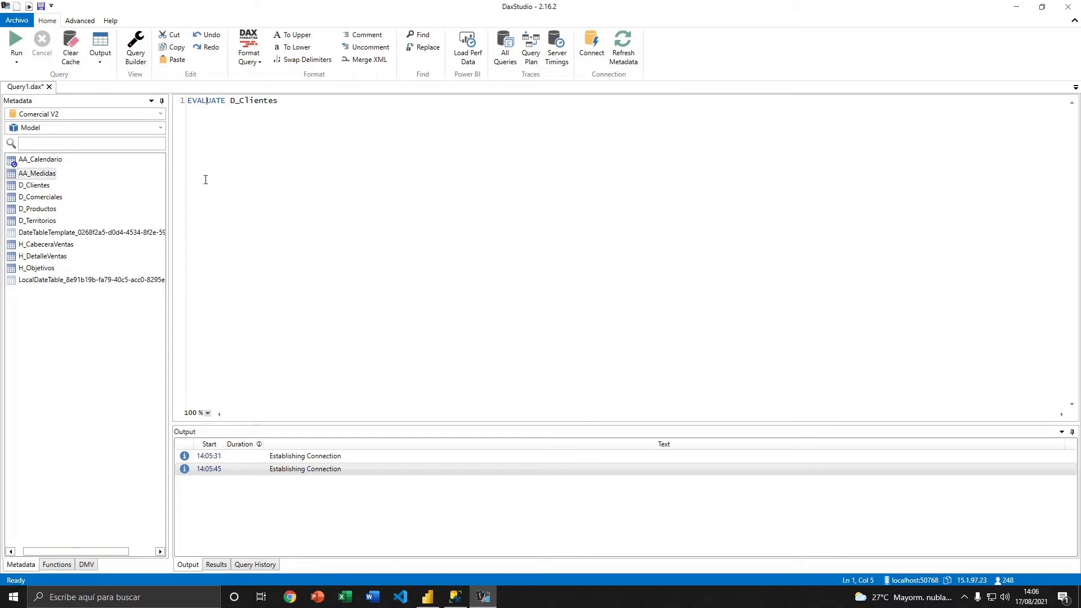
- Check that the output is set to Grid and run the EVALUATE D_Clientes query
click(99, 64)
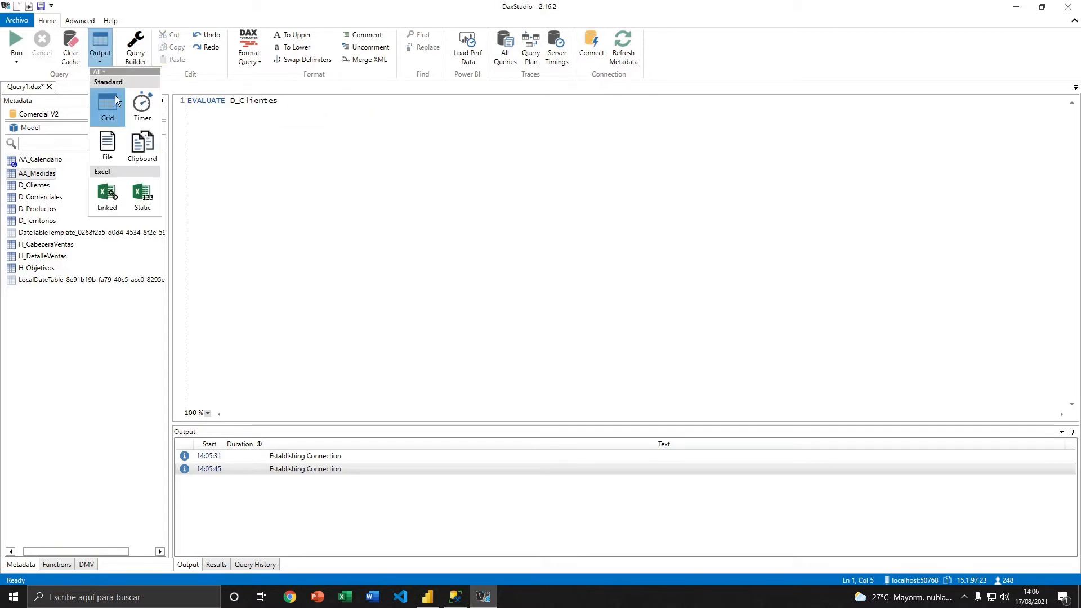
click(178, 117)
drag(278, 100, 189, 100)
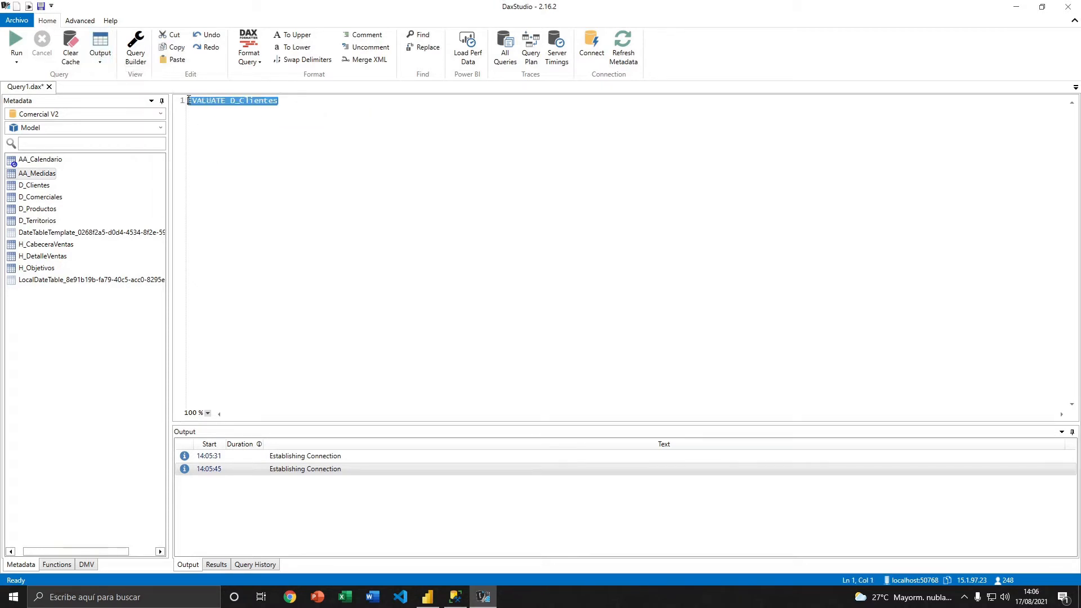
click(15, 39)
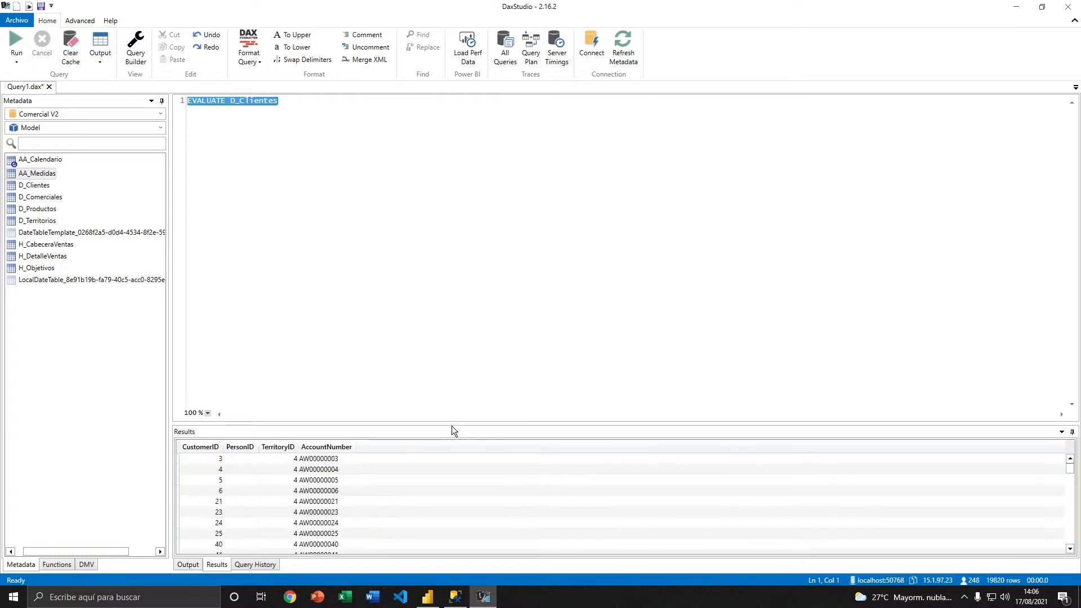
- Enlarge the results pane and look through the D_Clientes rows and the EVALUATE keyword in the query
drag(464, 425, 463, 393)
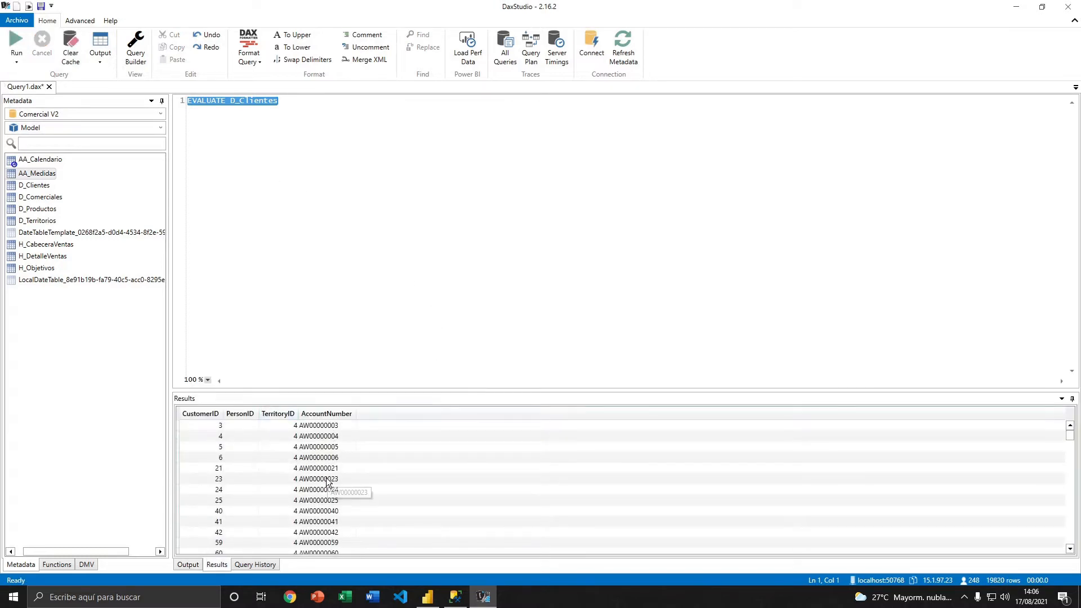
scroll(390, 462, down, 10)
scroll(390, 456, up, 10)
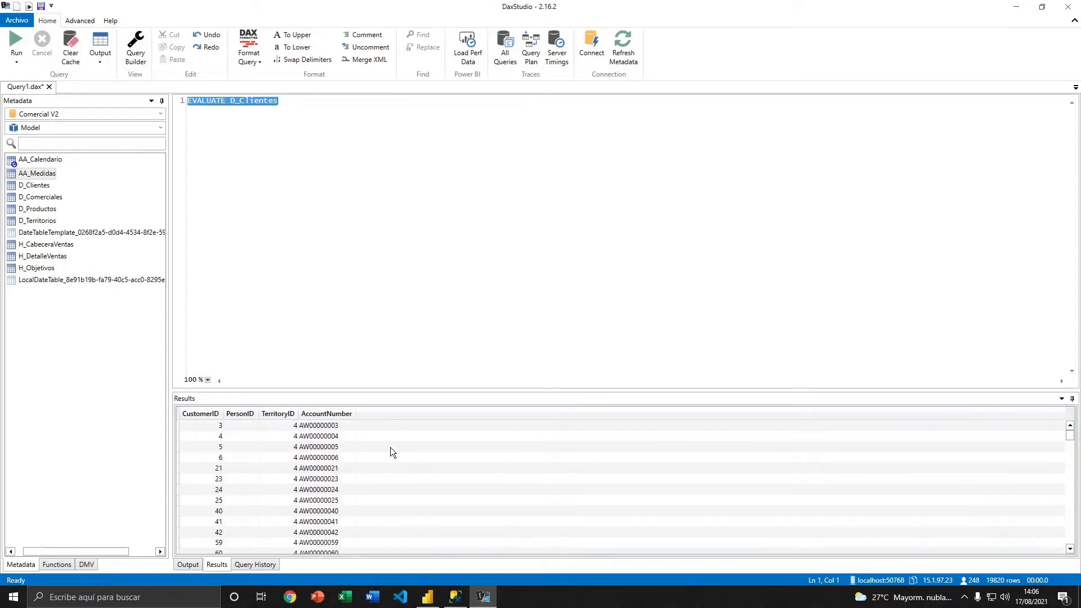
click(217, 102)
double_click(224, 102)
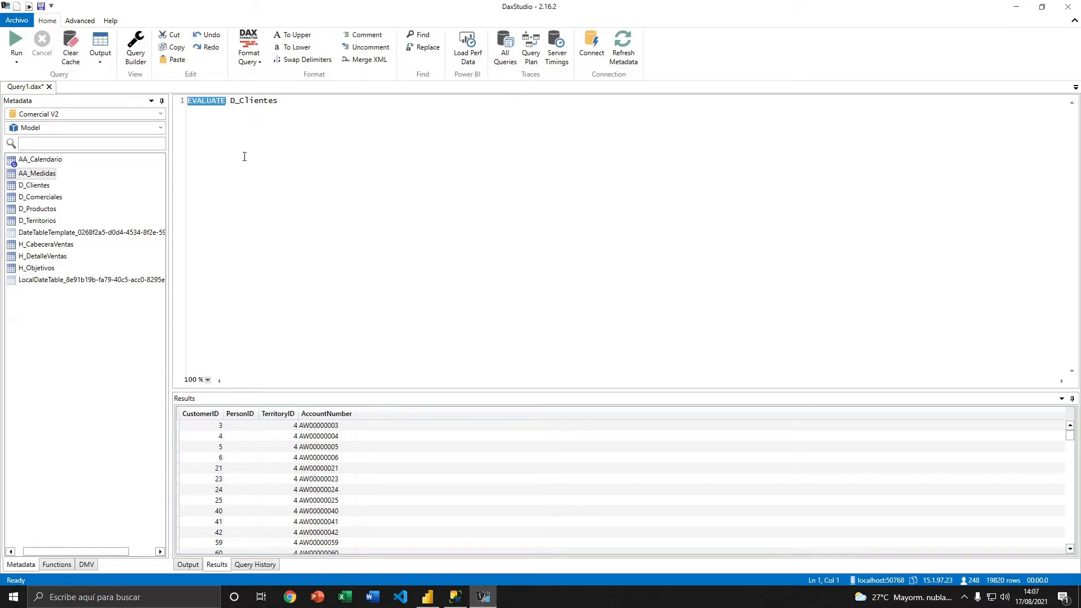
click(348, 121)
- Select the whole query and set its output to a static Excel file
drag(295, 109, 164, 98)
click(100, 66)
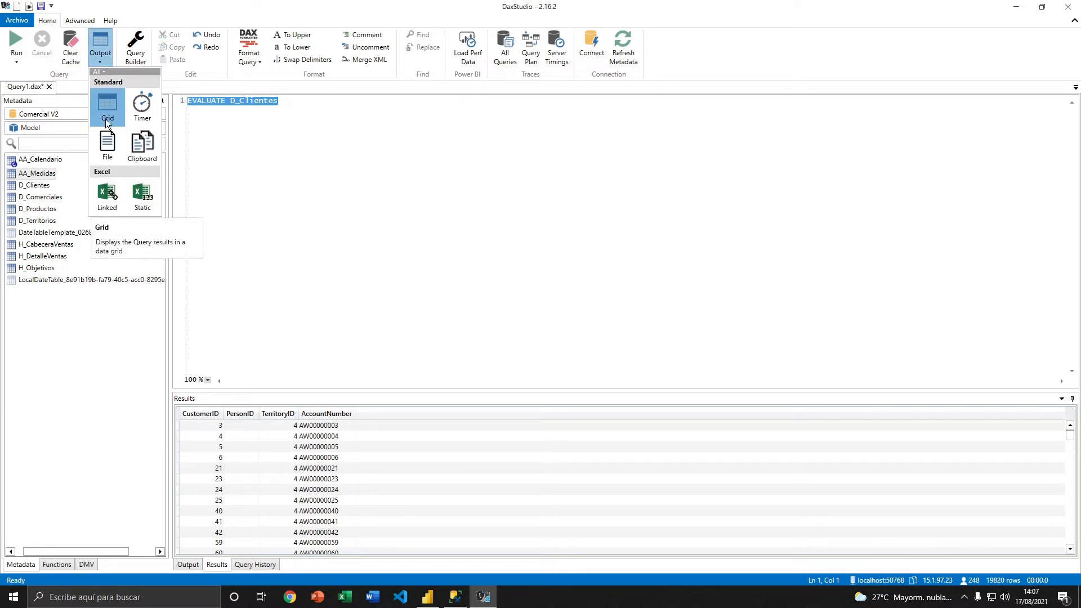
click(144, 198)
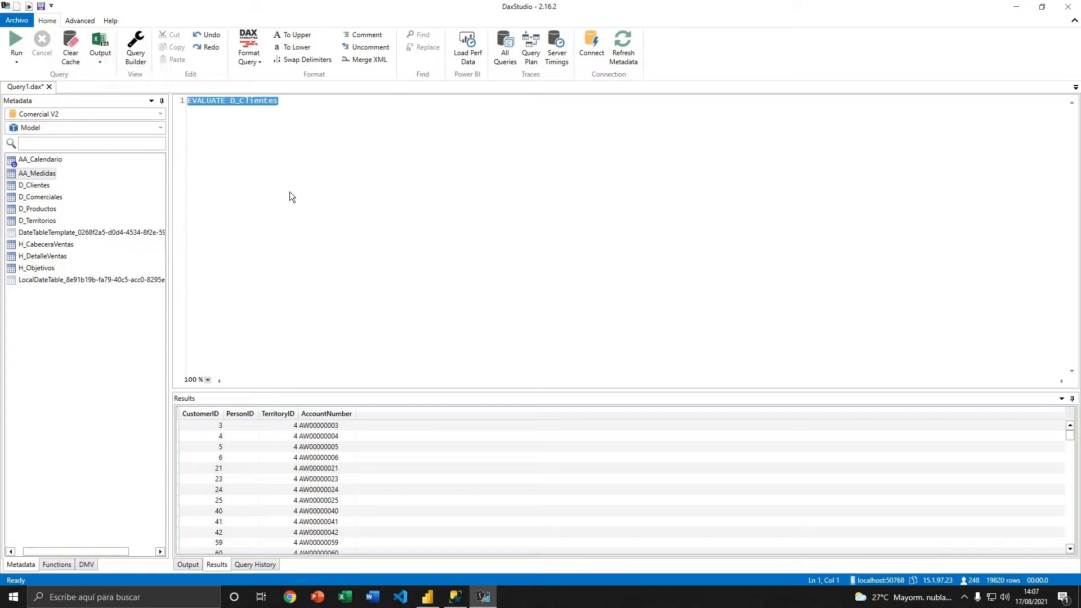
- Run the EVALUATE D_Clientes query and save its output as ddd.xlsx in the prueba folder, replacing the existing file
drag(299, 105, 164, 104)
click(15, 39)
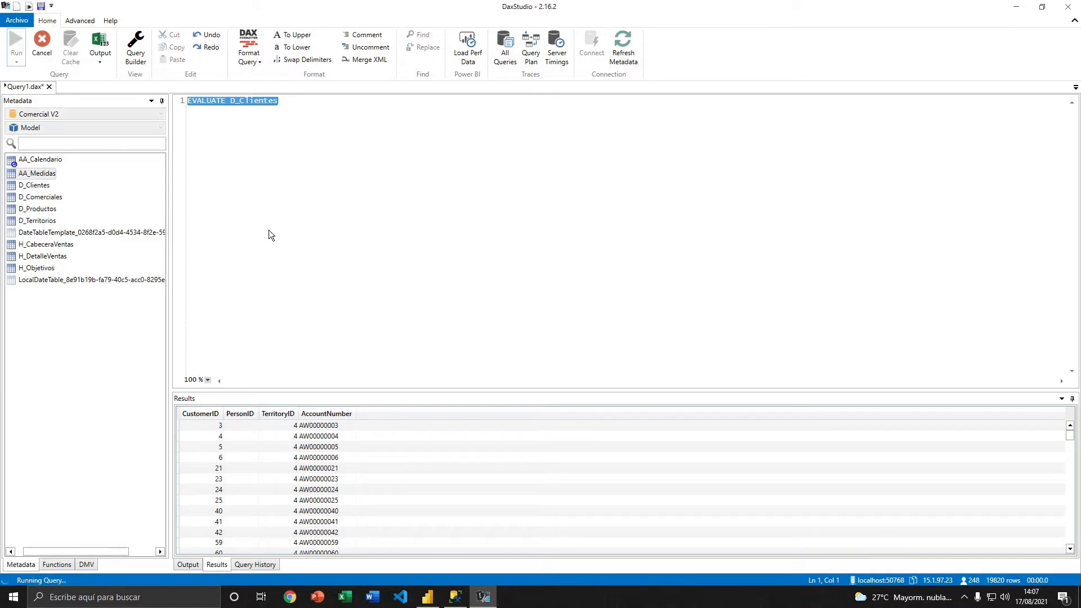
drag(522, 76, 525, 108)
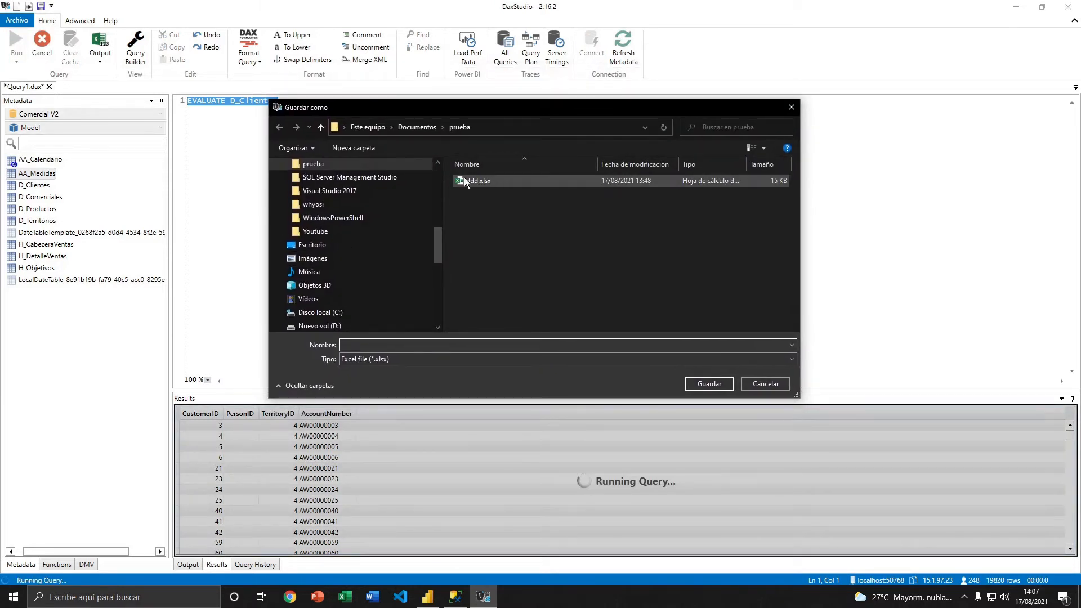
click(487, 180)
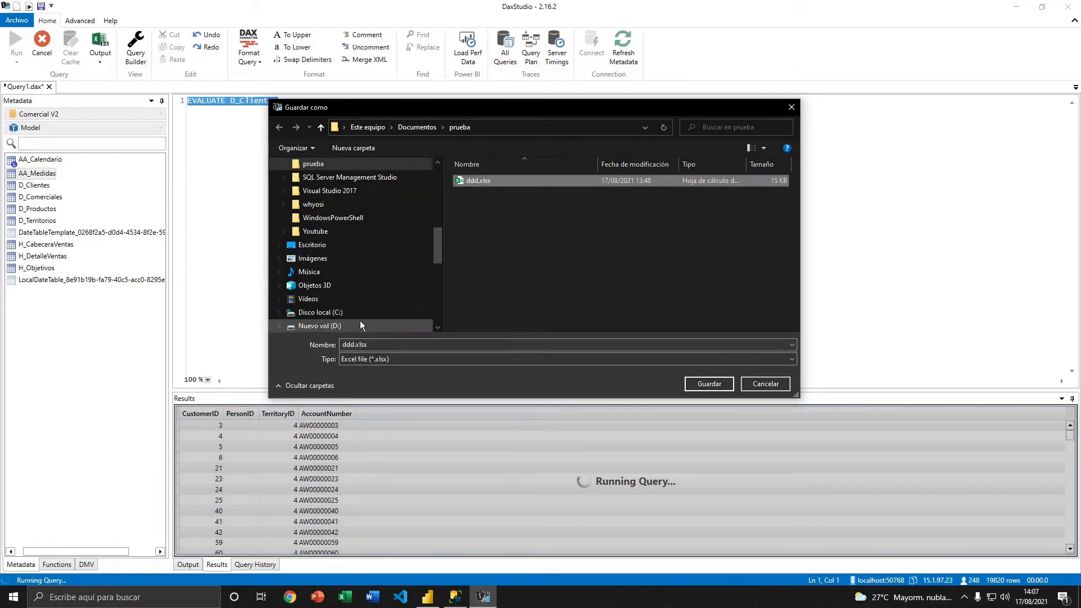
click(709, 383)
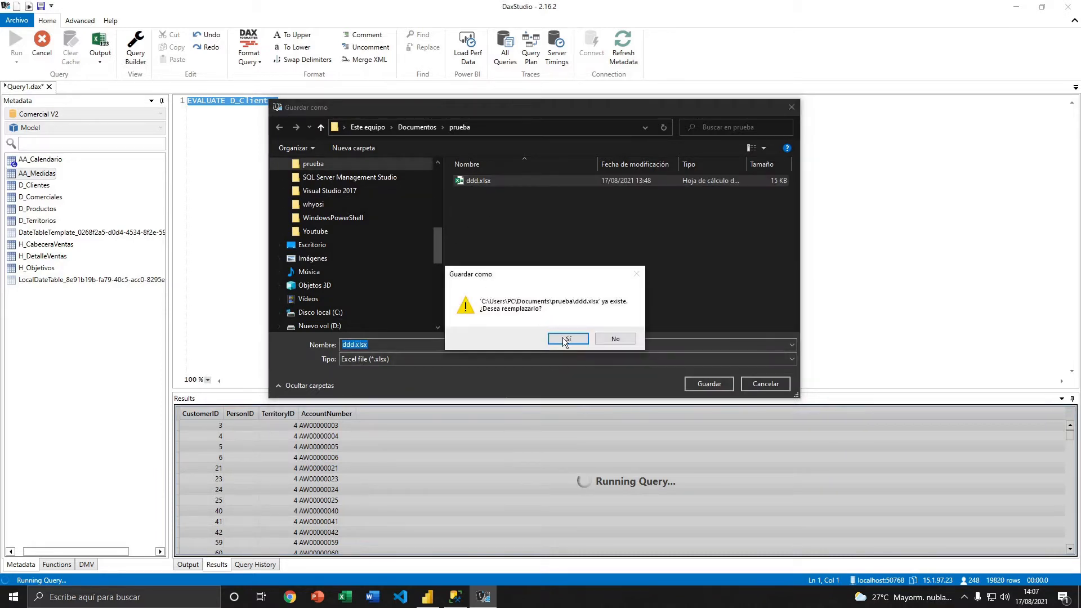
click(555, 337)
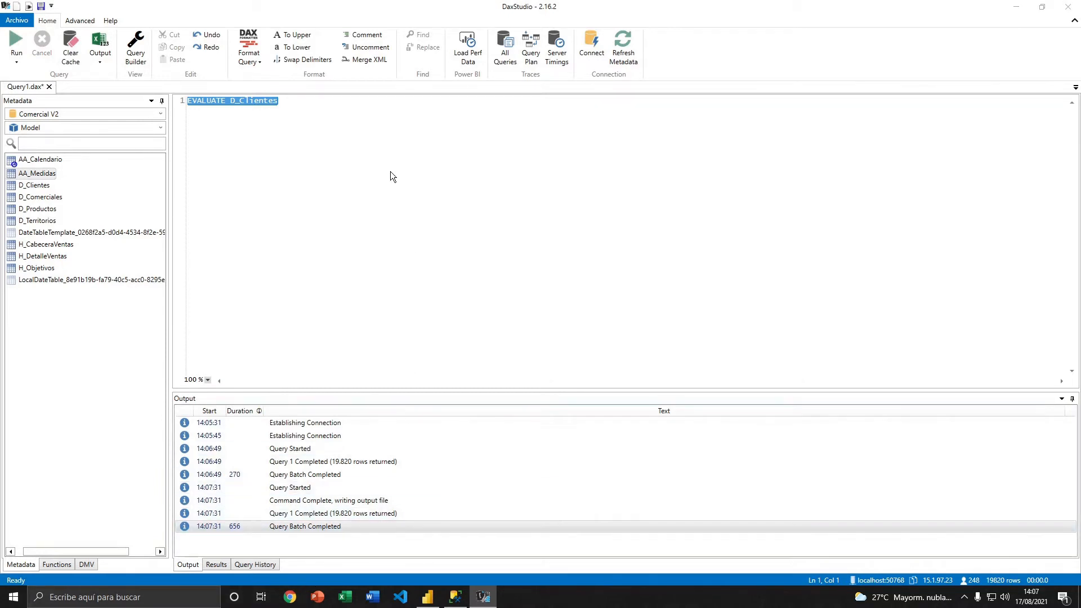
- Open the exported ddd.xlsx workbook from the recent files and look through its customer table
key(super+e)
double_click(464, 362)
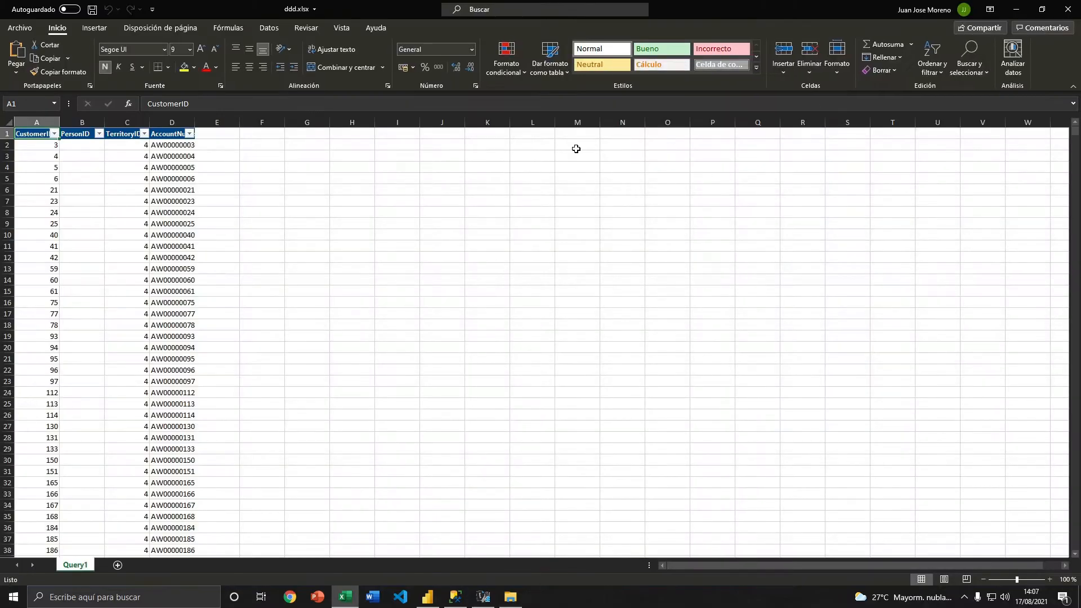
click(141, 167)
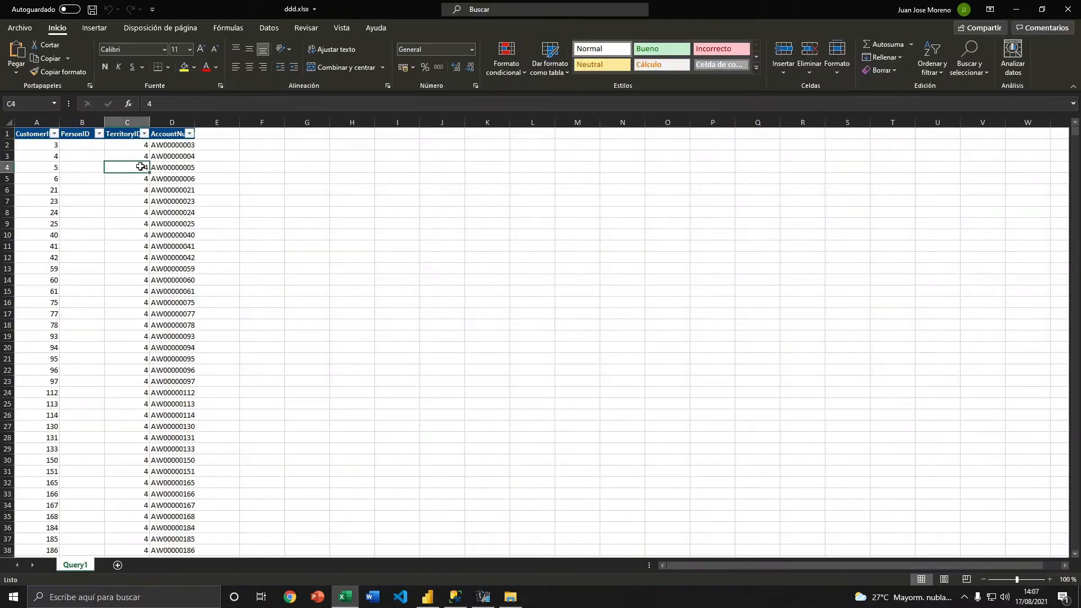
click(55, 158)
drag(40, 134, 191, 340)
click(181, 270)
click(116, 245)
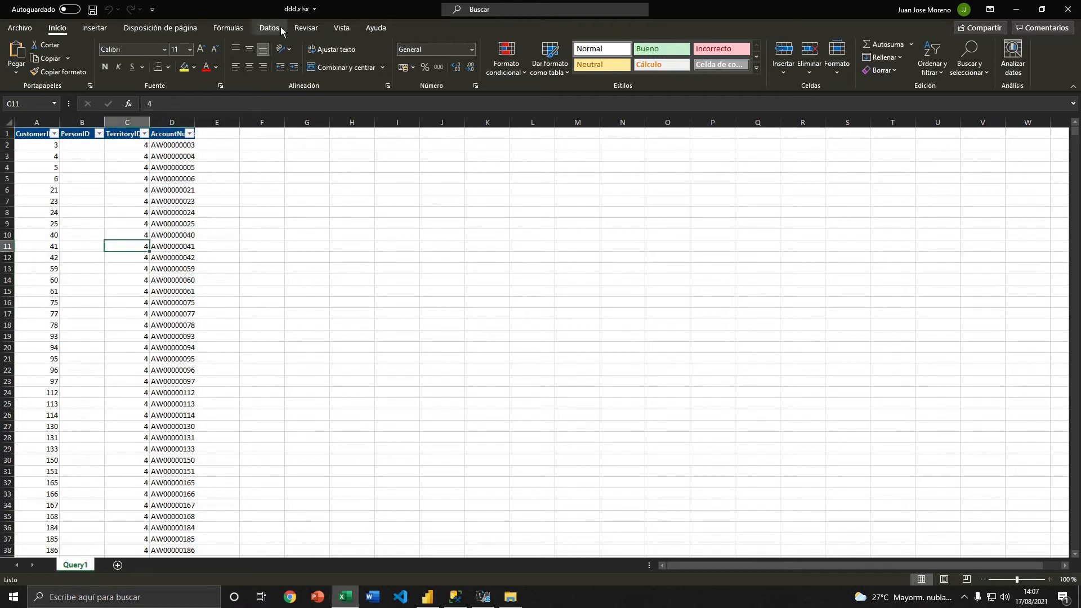
- Check the workbook's queries and connections, close ddd.xlsx and return to DAX Studio
click(270, 27)
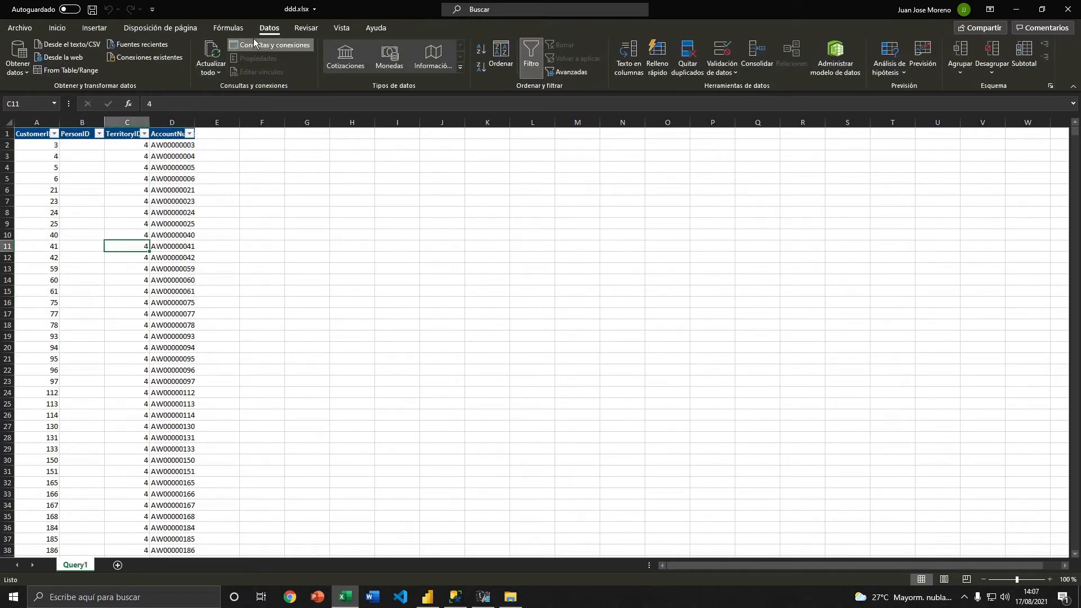
click(271, 45)
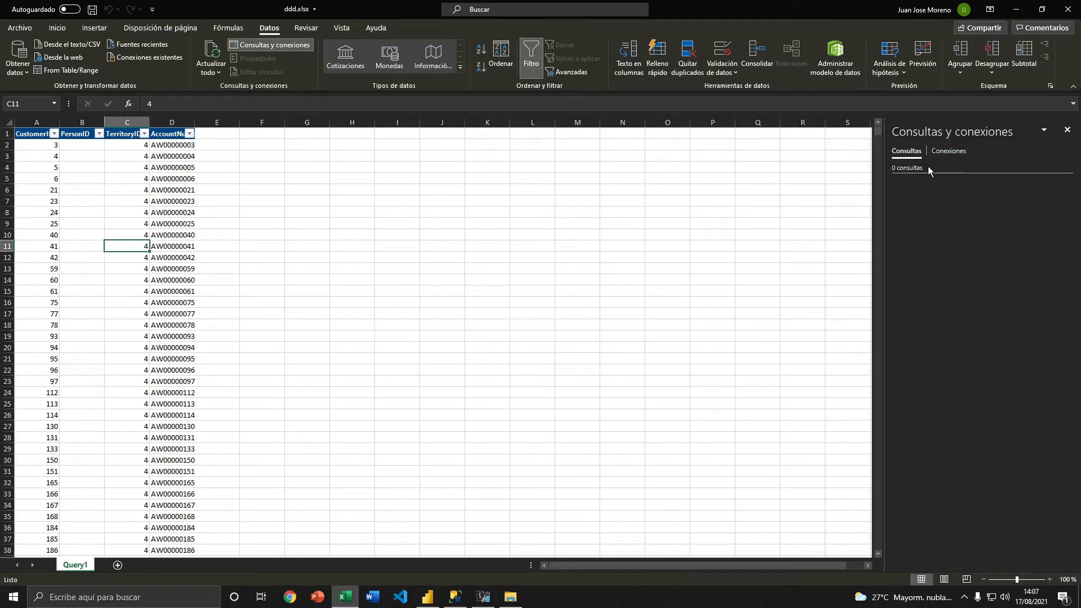
click(1065, 129)
click(1068, 9)
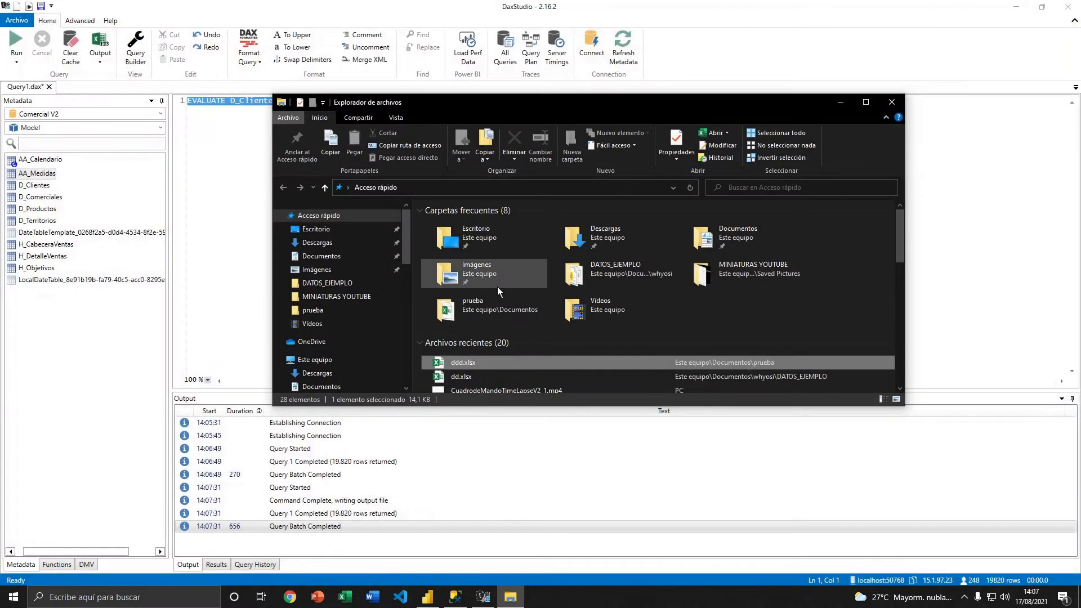
click(849, 99)
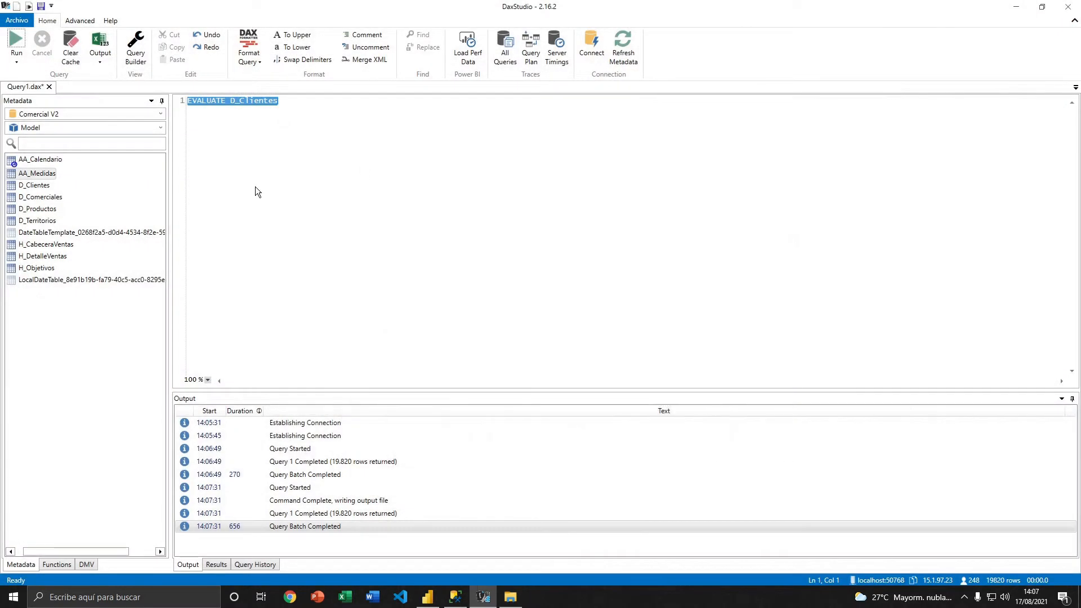
- Set the output to a linked Excel file, run the EVALUATE D_Clientes query and enable the data connection in Excel
click(100, 59)
click(109, 196)
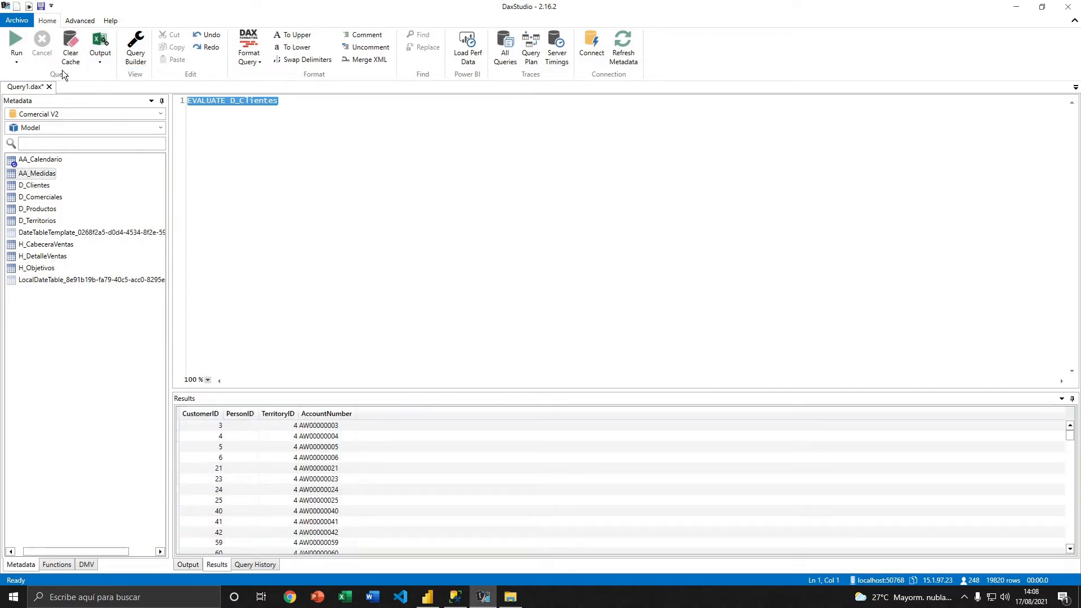
click(15, 40)
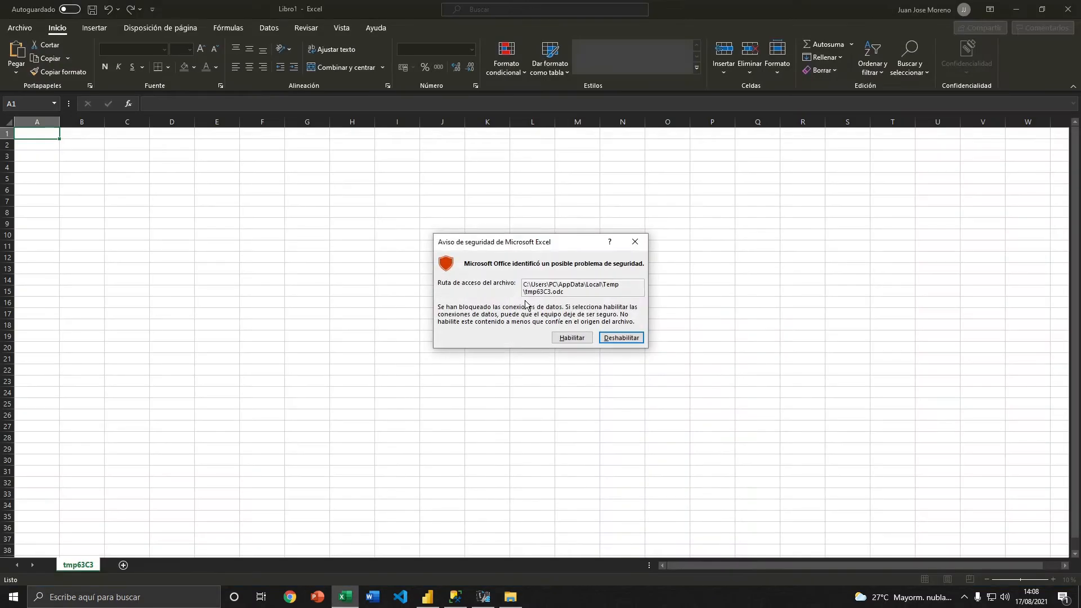
click(616, 338)
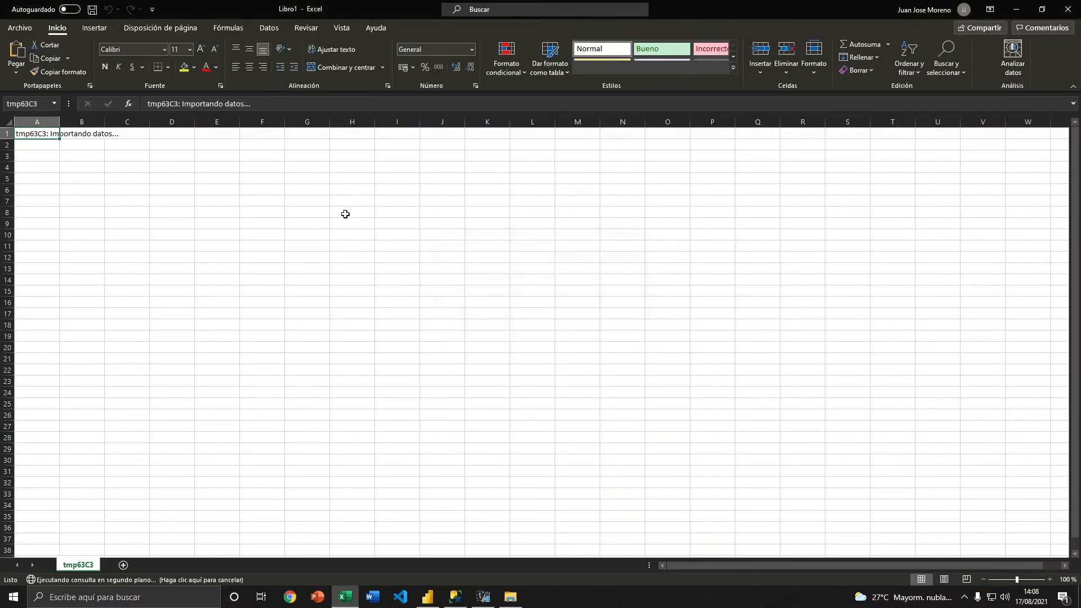
- Examine the imported D_Clientes table and the workbook's data connections, and close the workbook without saving
click(197, 175)
click(269, 28)
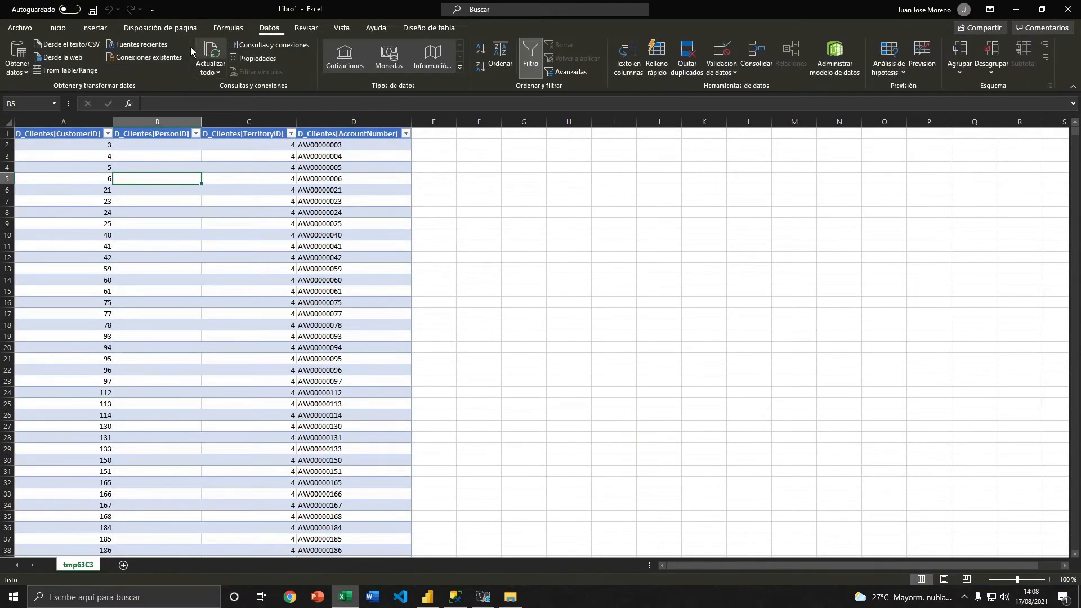
click(270, 45)
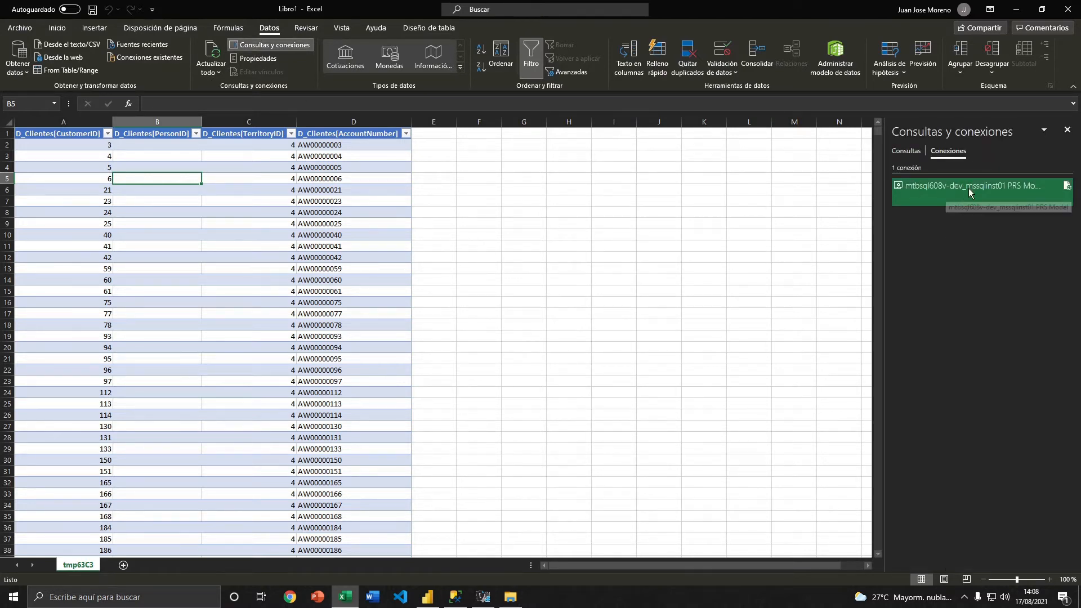
click(283, 246)
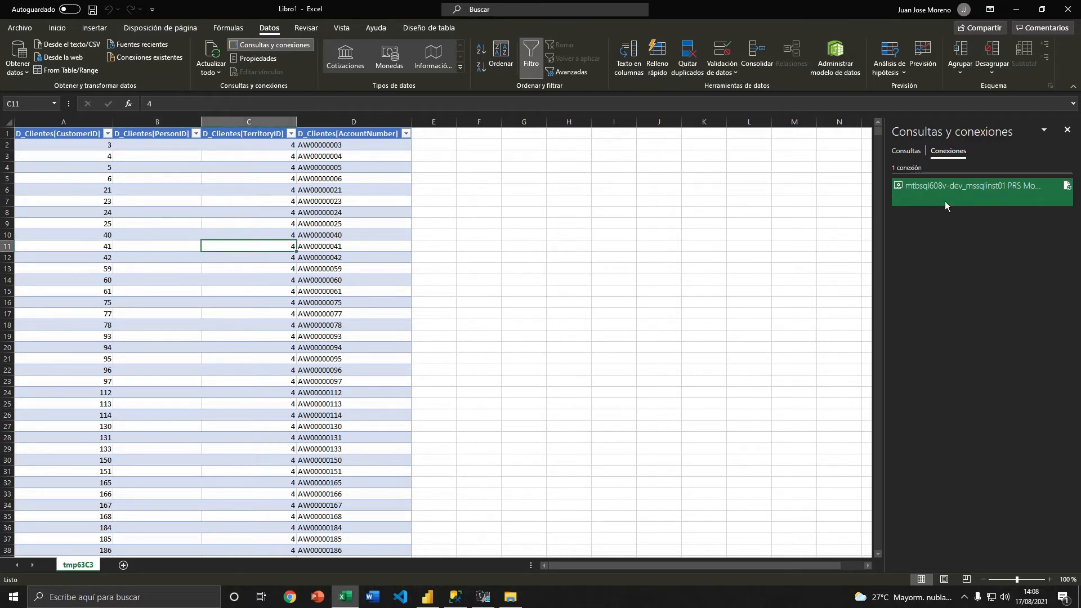
click(284, 220)
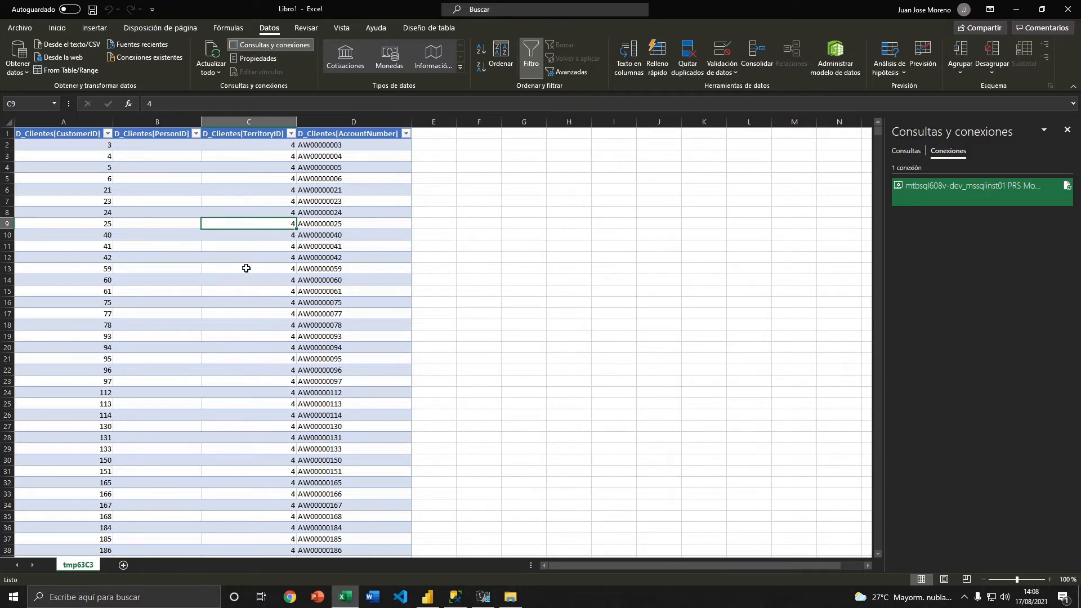
click(436, 226)
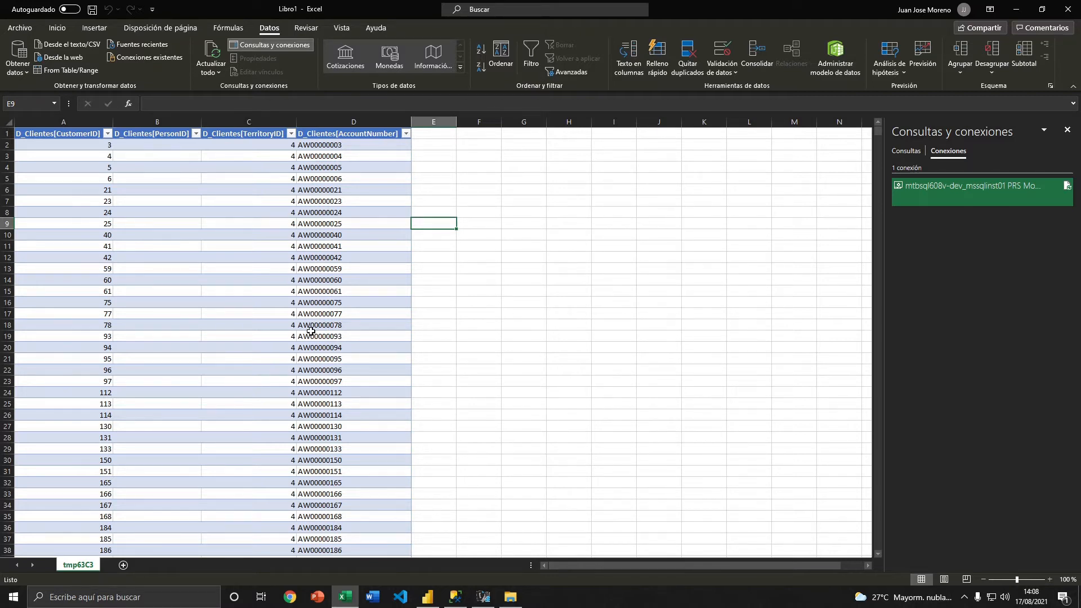
click(277, 235)
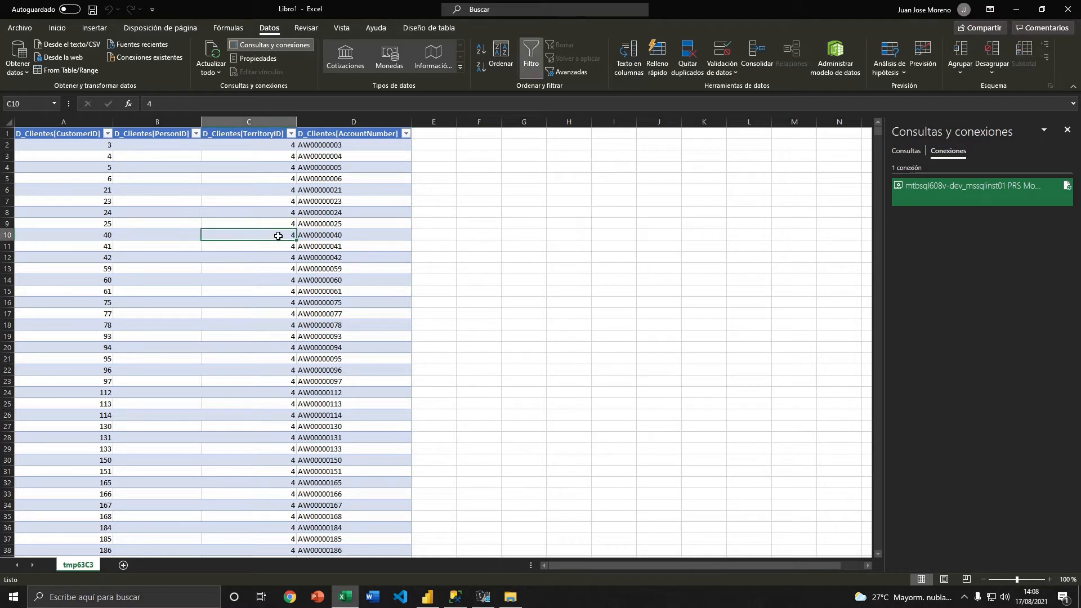
click(135, 225)
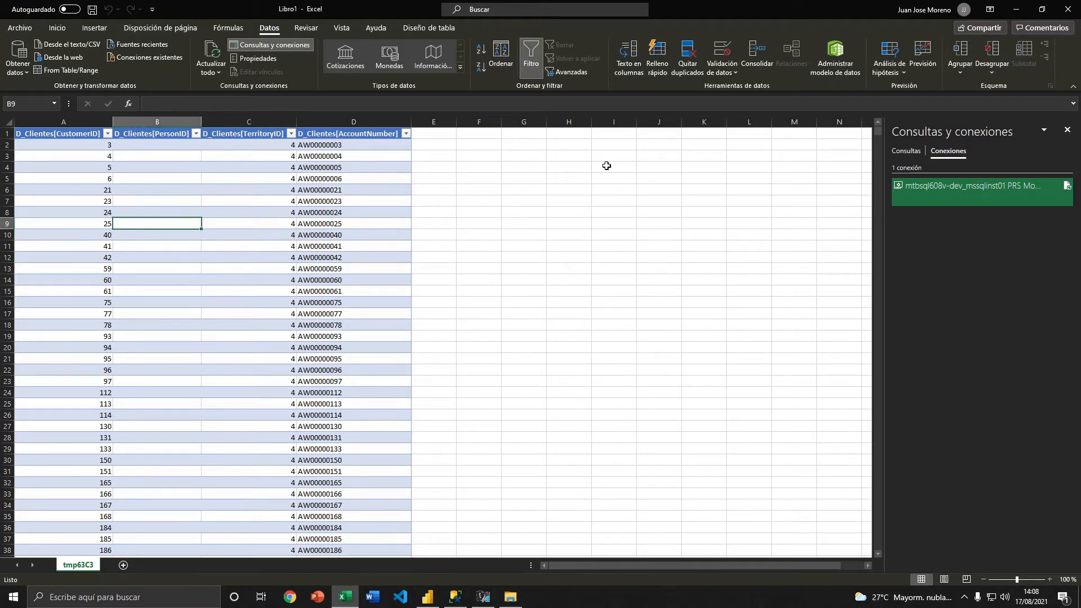
click(1068, 9)
click(587, 359)
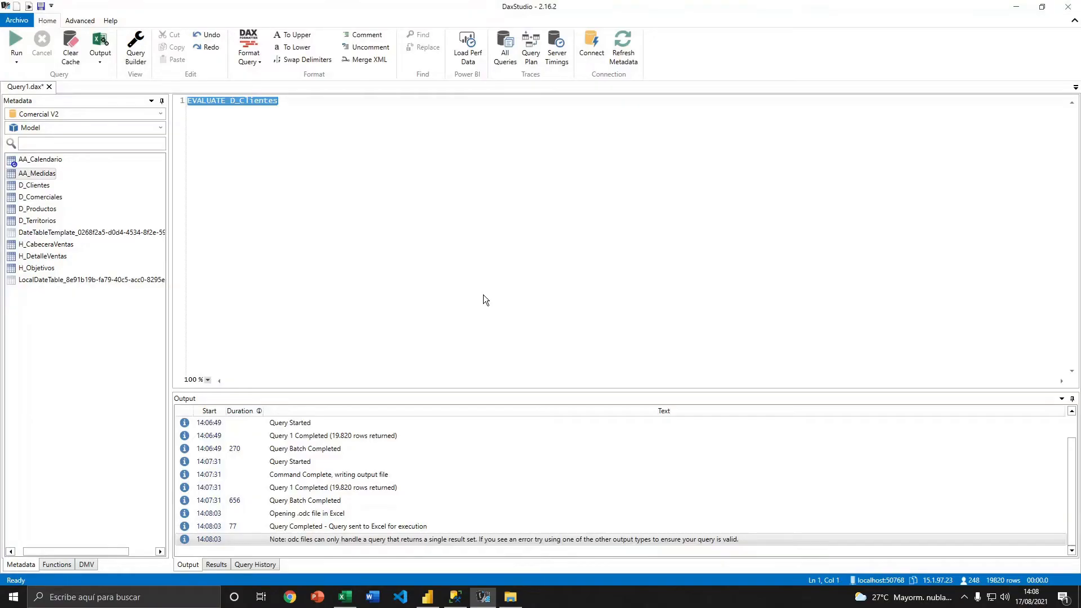
click(290, 127)
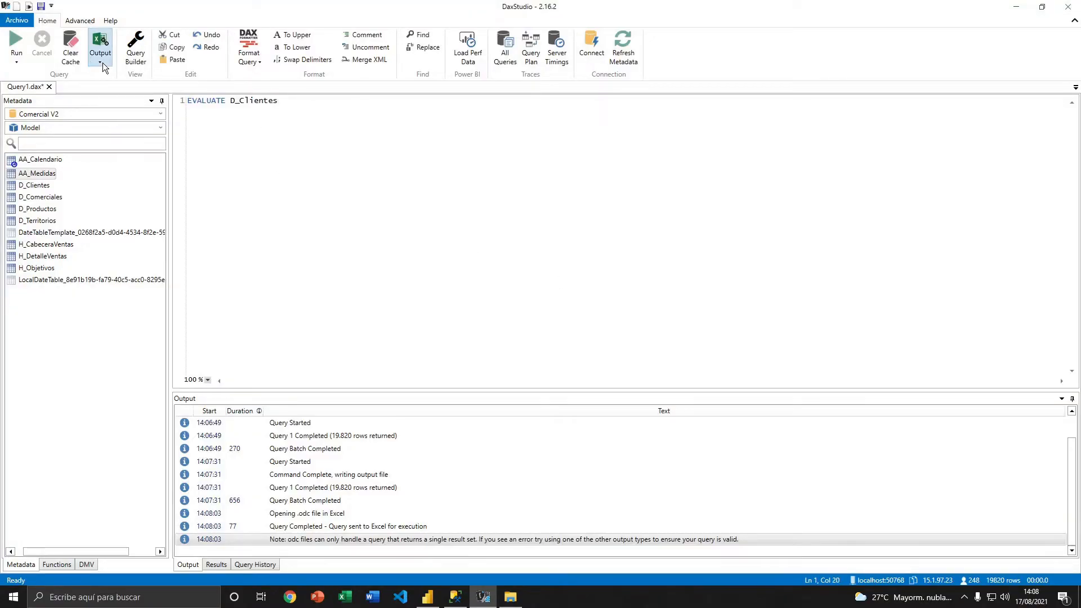
click(103, 67)
click(242, 128)
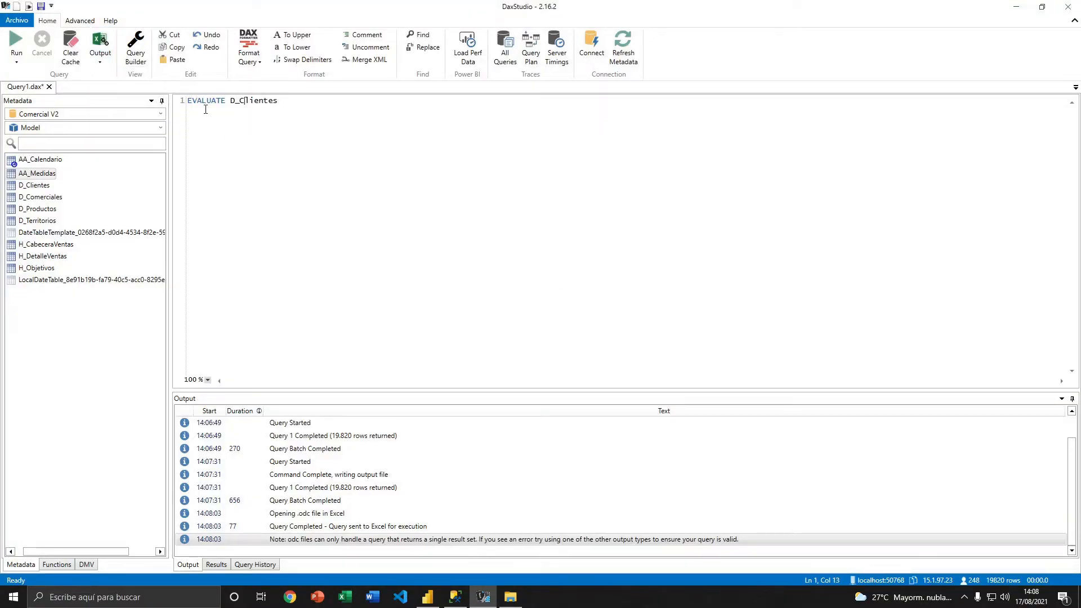
triple_click(259, 101)
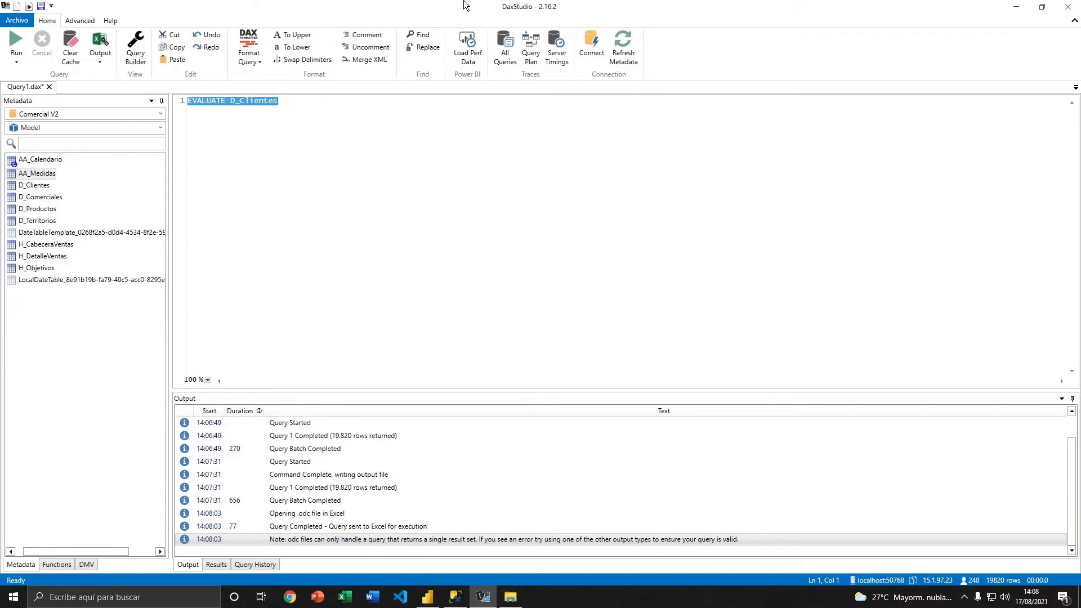
click(284, 118)
triple_click(284, 126)
click(327, 107)
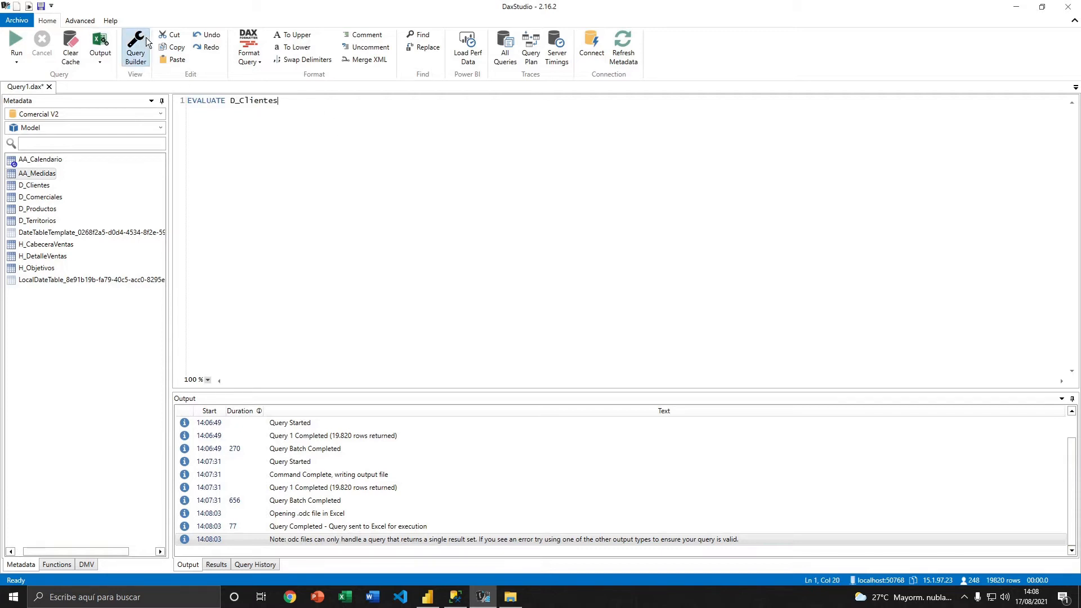
drag(309, 99, 157, 90)
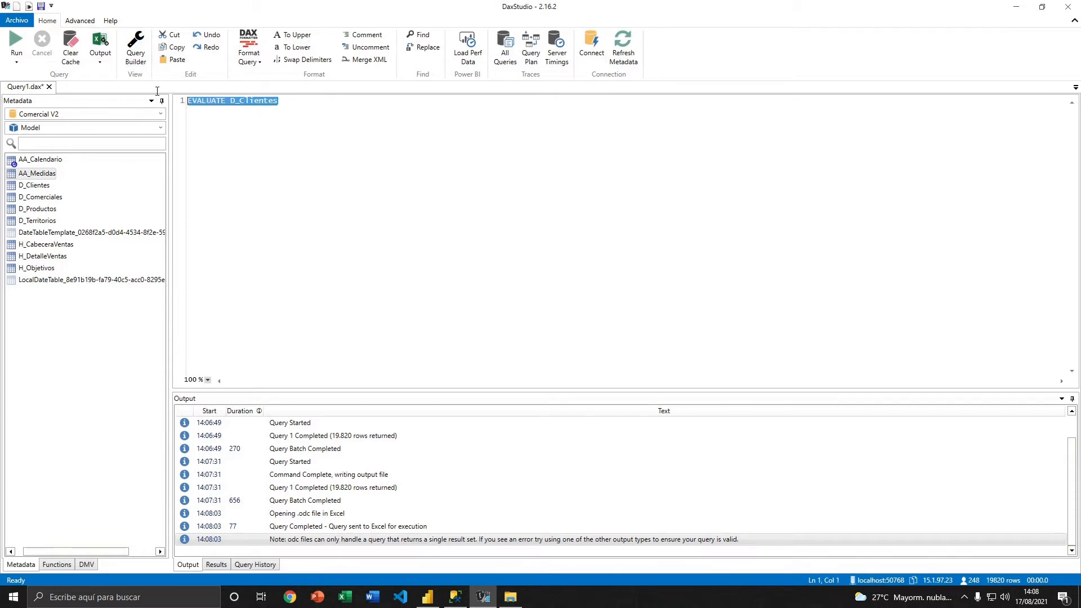
triple_click(299, 103)
click(290, 102)
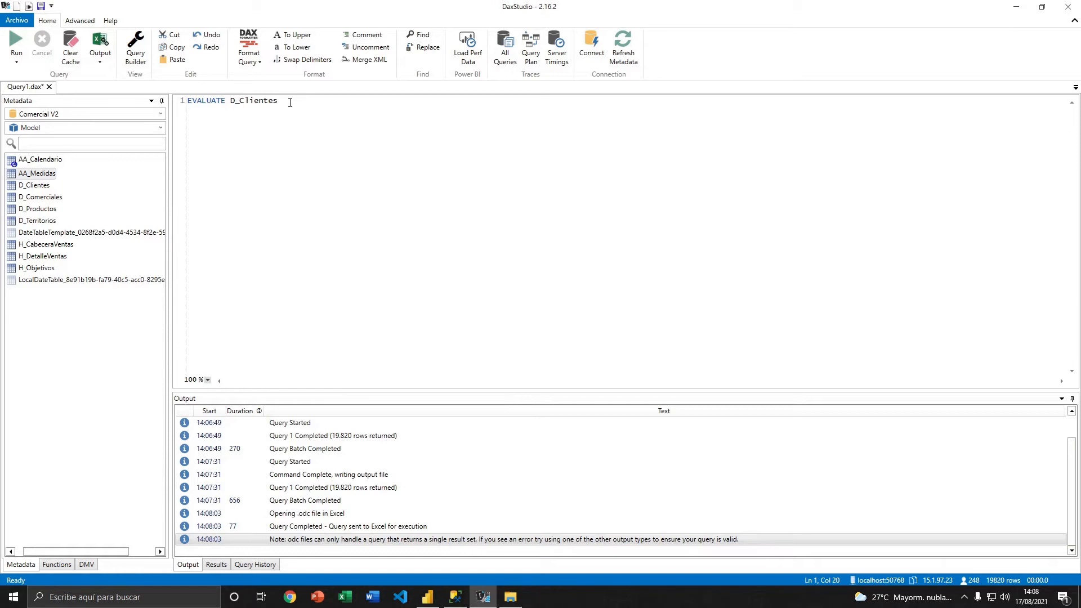
- Start the Export Data wizard and choose CSV files as the export output
click(81, 19)
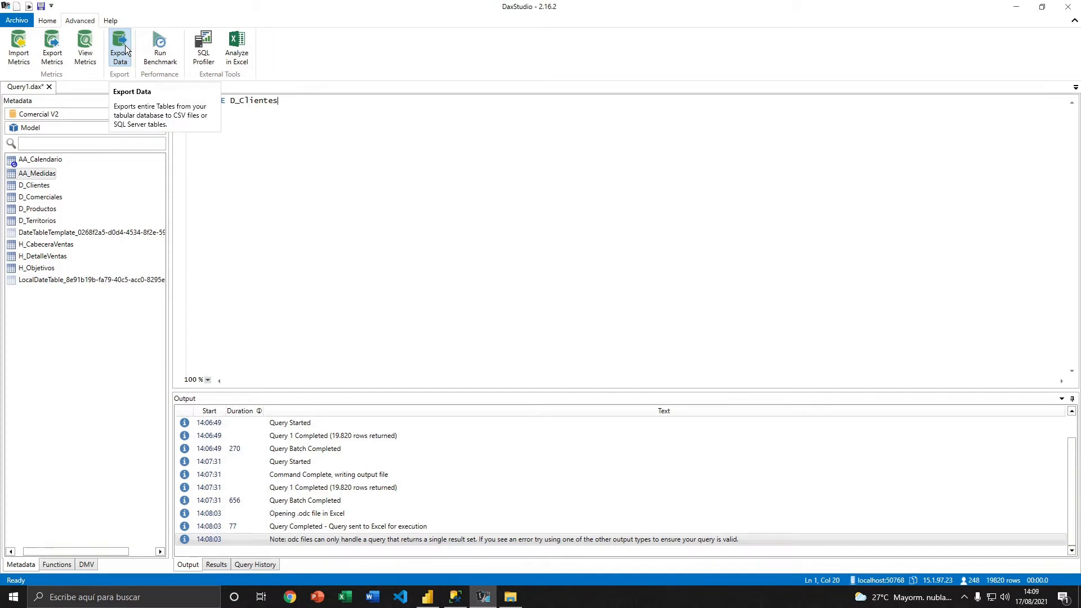
click(45, 22)
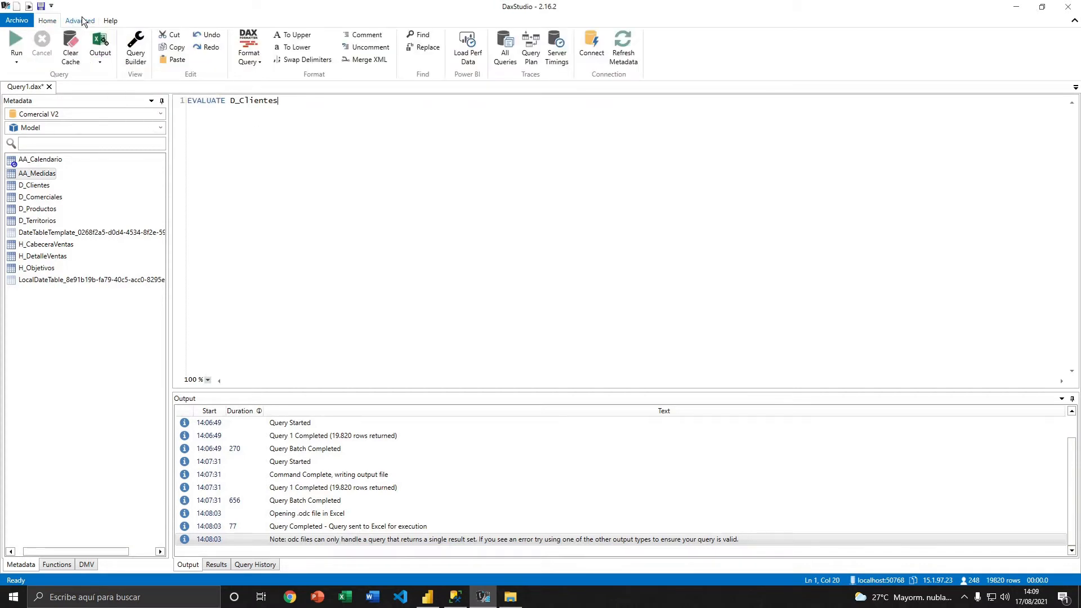
click(81, 19)
click(122, 50)
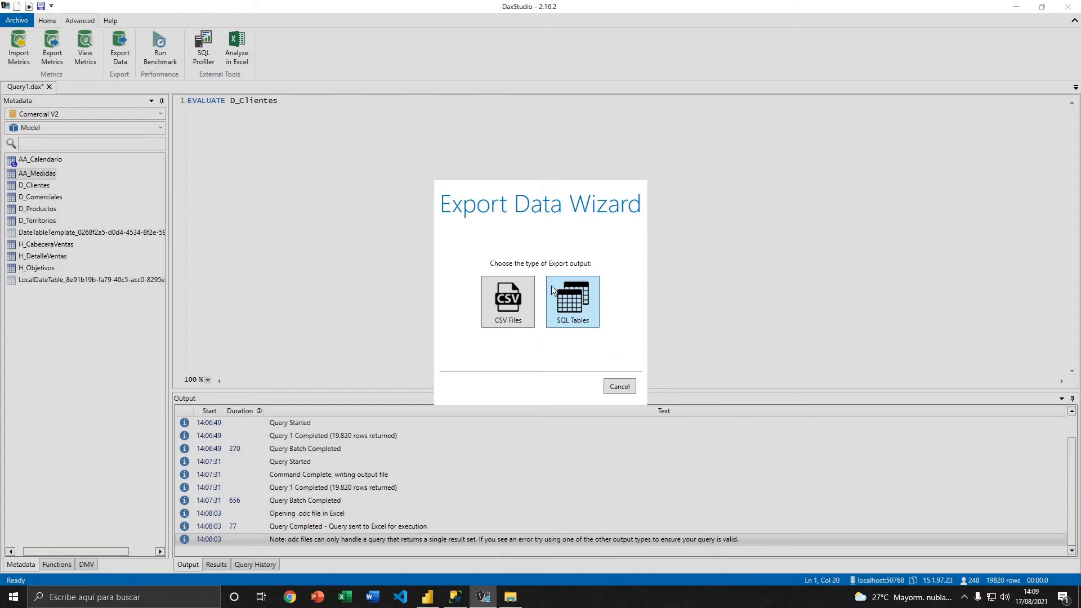
click(503, 299)
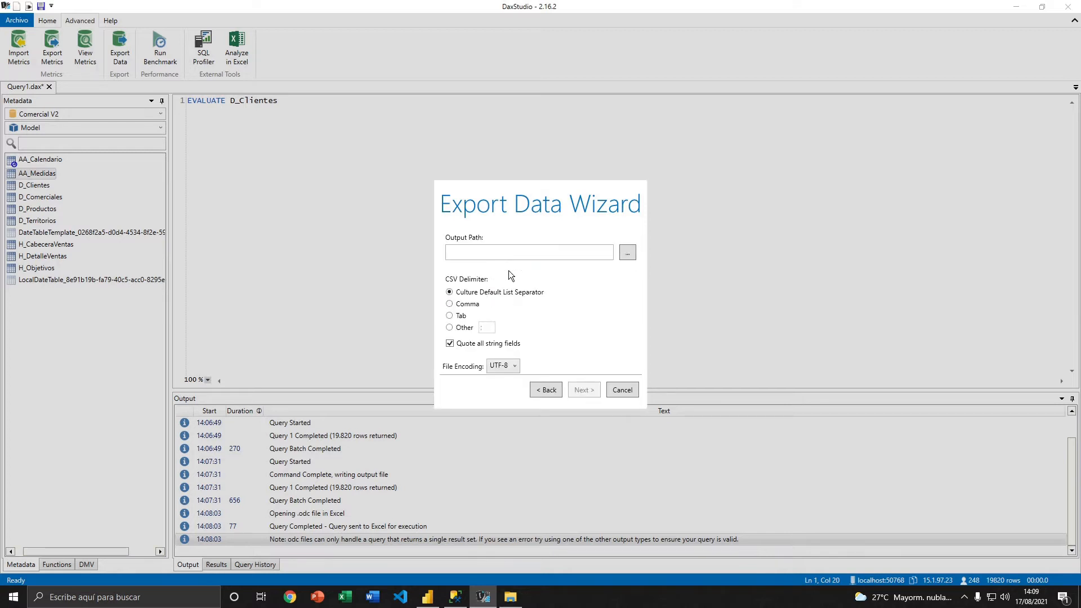
- Set the CSV output path to the prueba folder in Documents with comma as the delimiter, and continue to the table selection
click(627, 251)
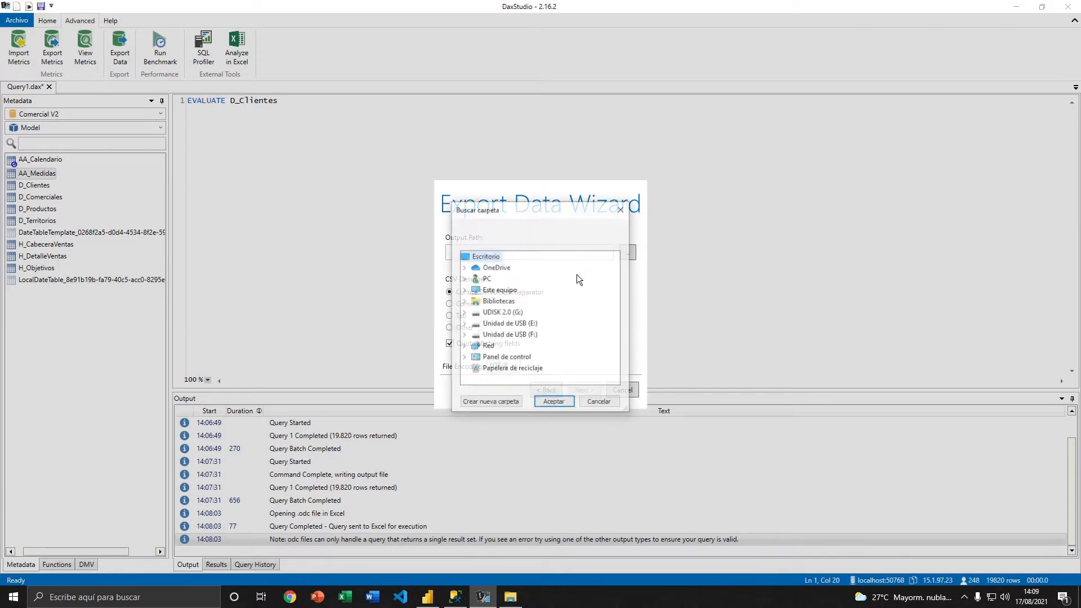
click(464, 290)
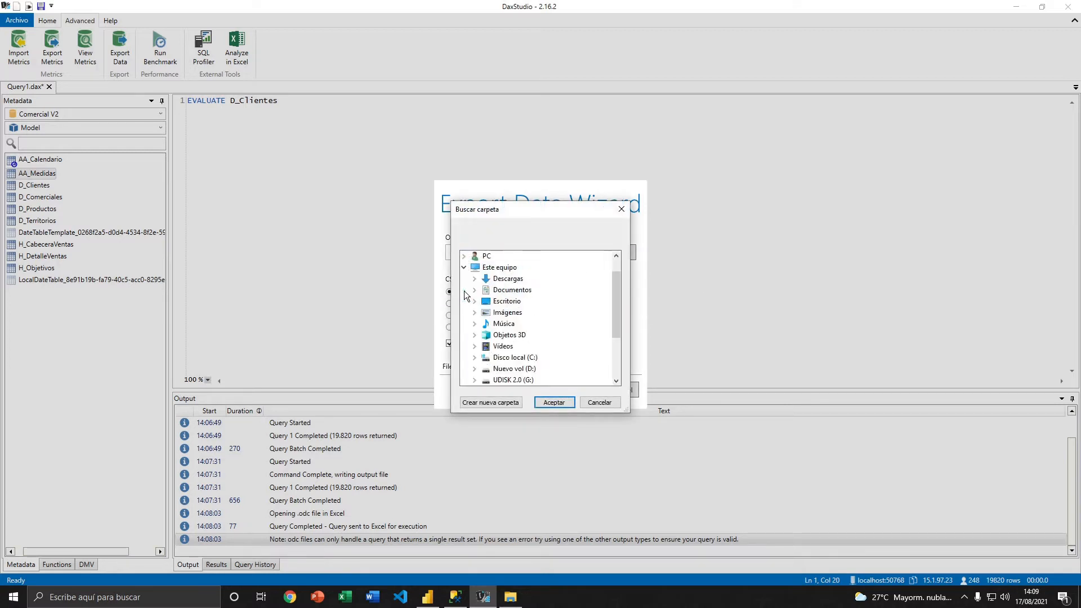
click(475, 290)
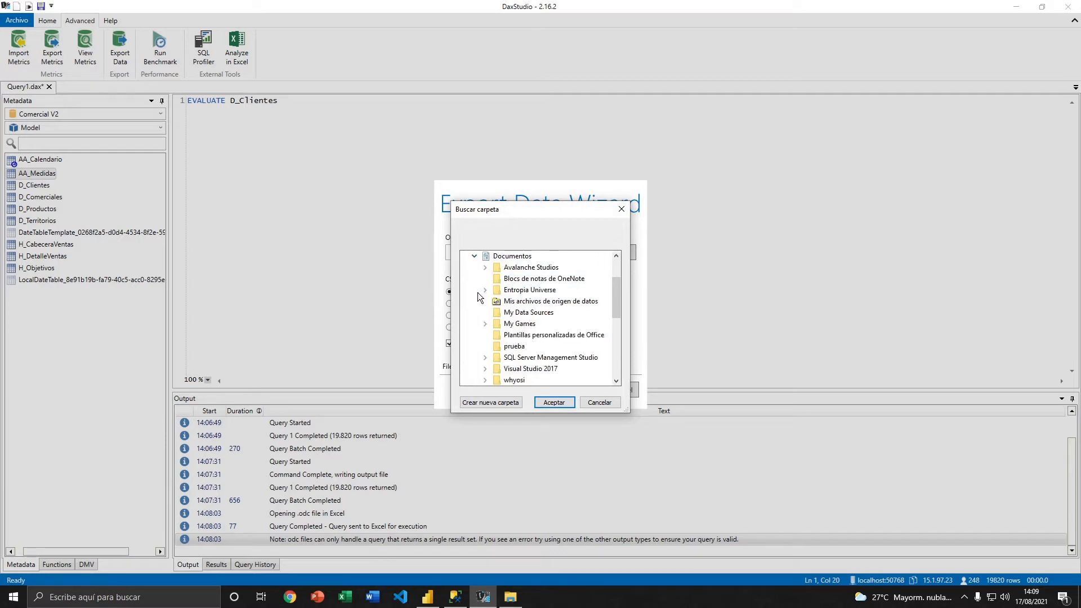
click(513, 346)
click(554, 403)
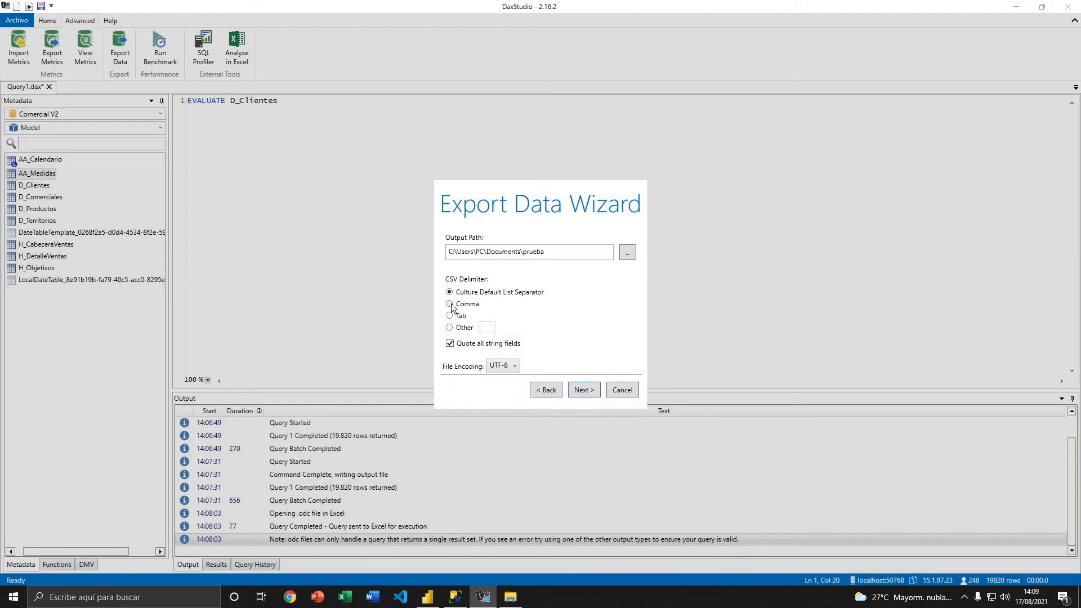
click(450, 304)
click(584, 390)
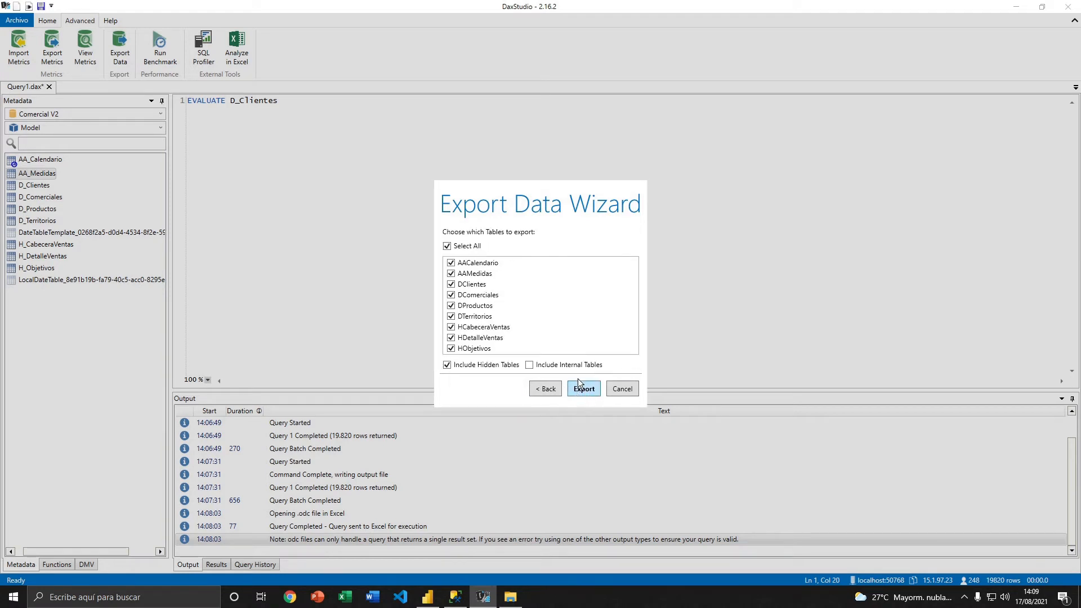
- Exclude the AAMedidas and AACalendario tables from the selection and export the remaining tables to CSV
click(451, 274)
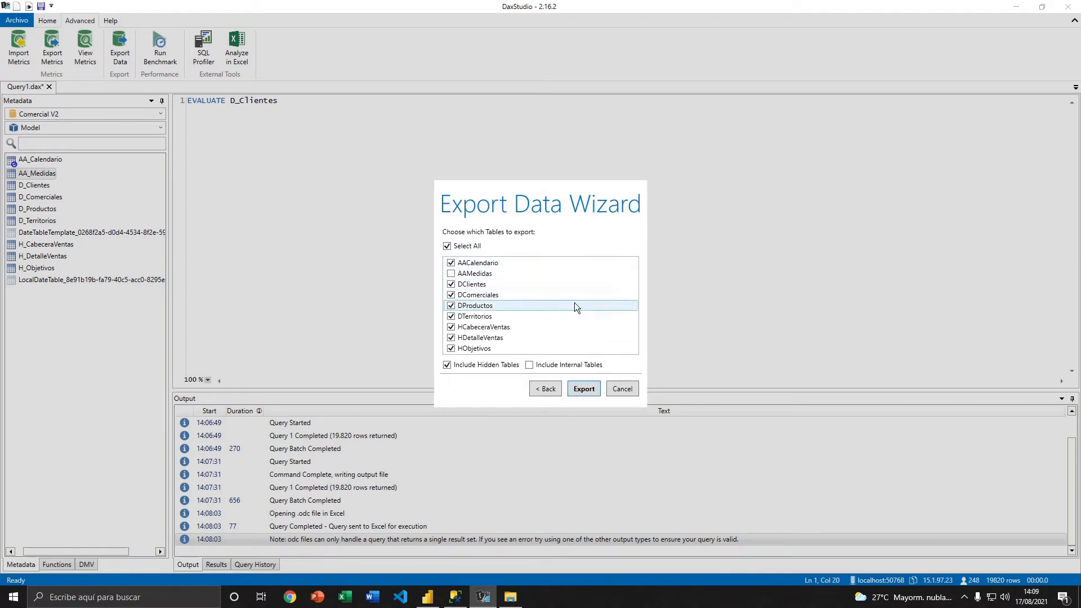
click(451, 263)
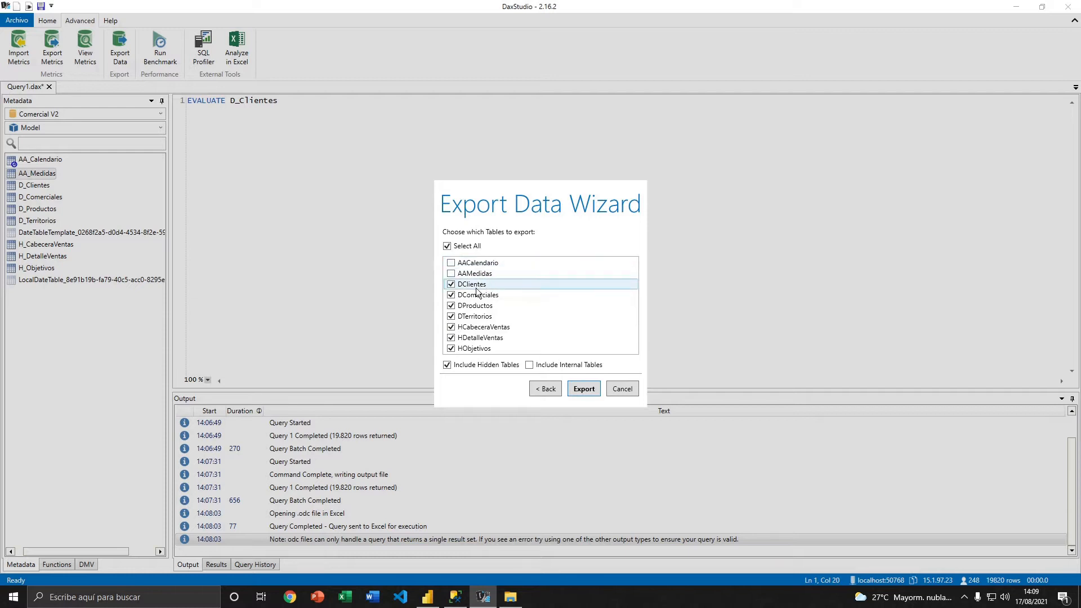
click(586, 389)
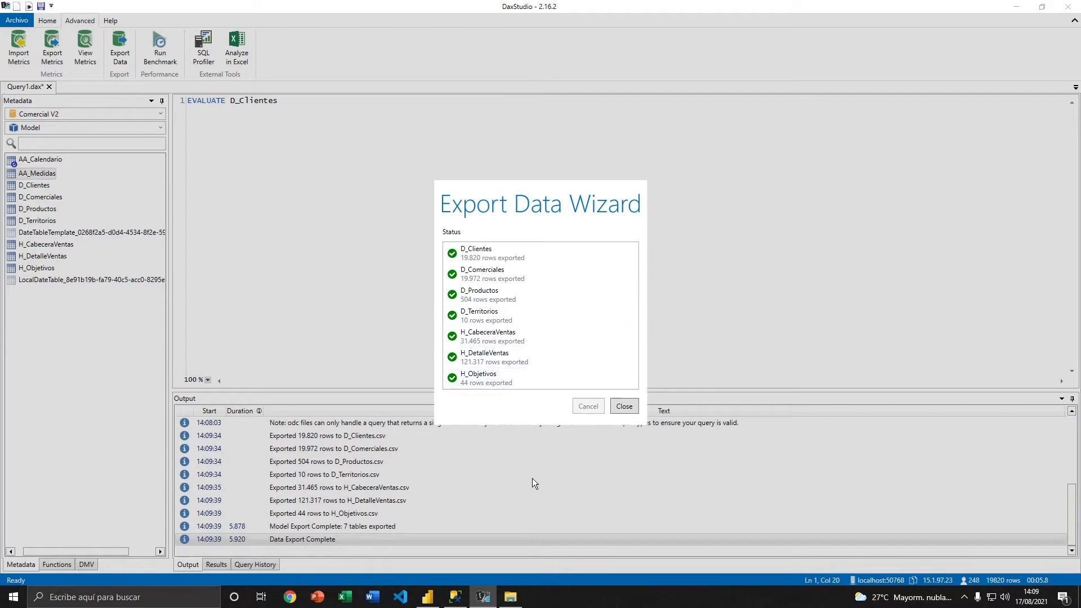
- Switch to File Explorer, go to the prueba folder and open the exported D_Clientes.csv in Excel
click(510, 597)
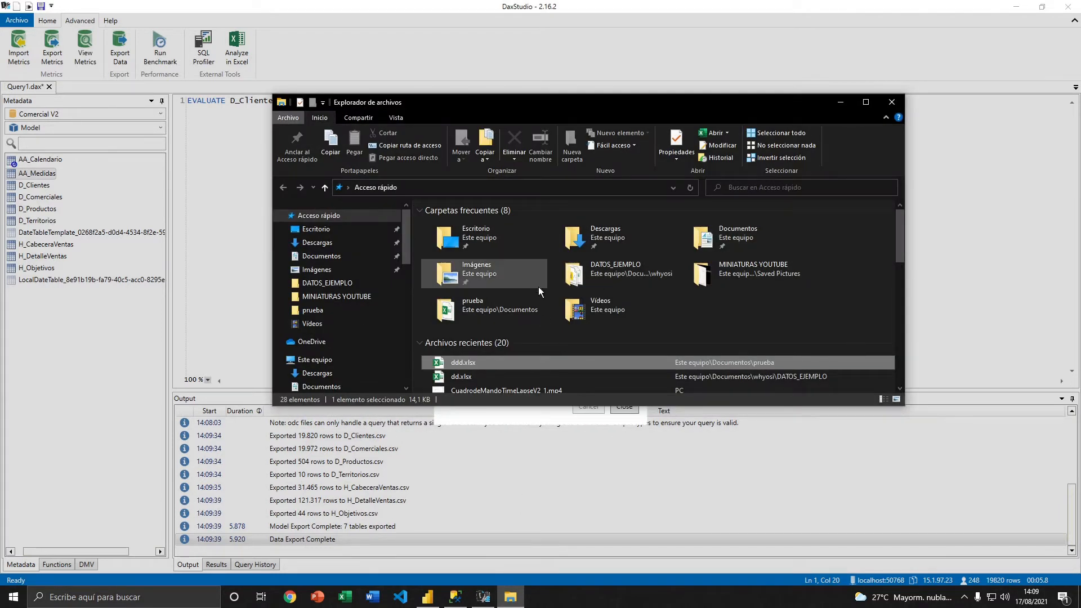
double_click(472, 309)
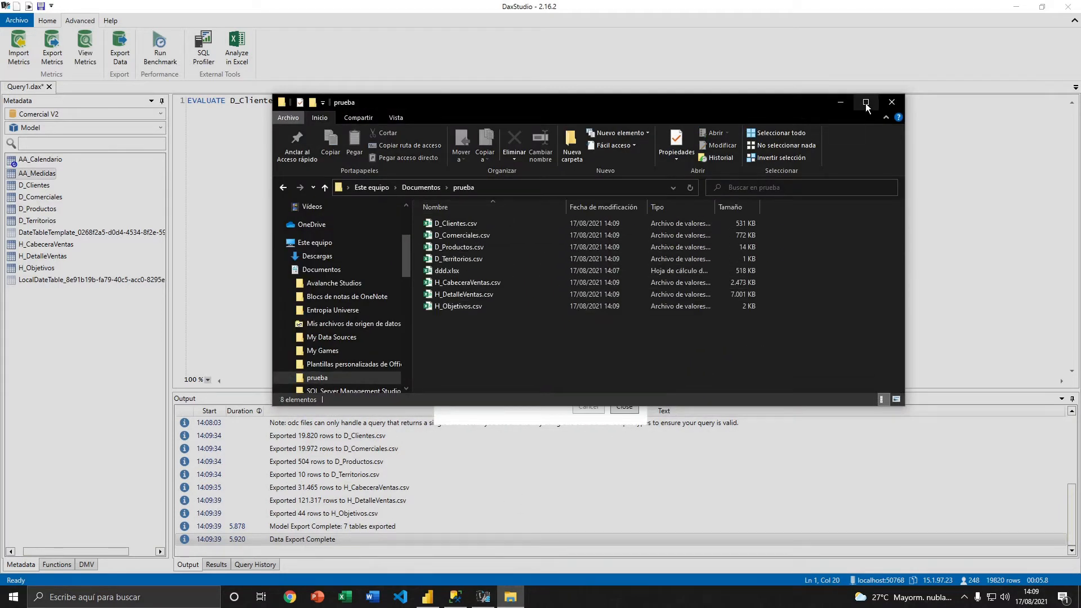
click(489, 223)
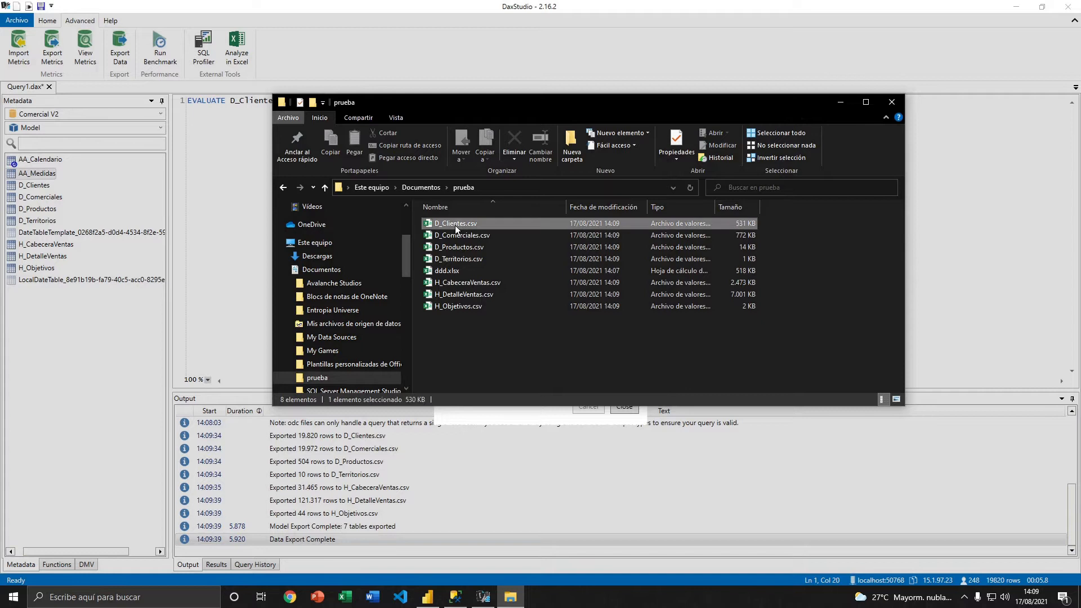
click(448, 271)
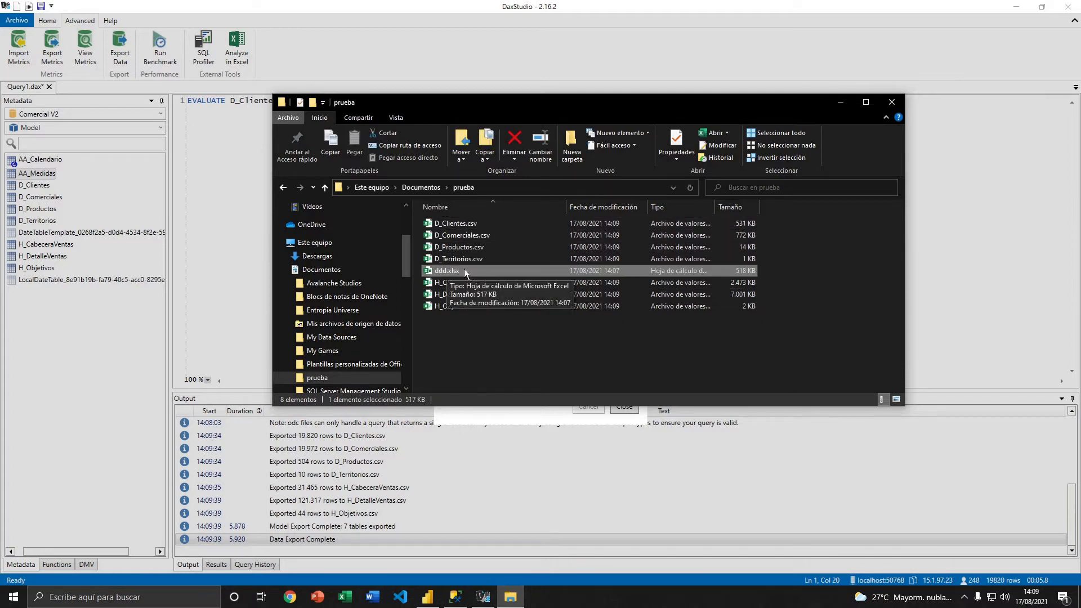
click(458, 227)
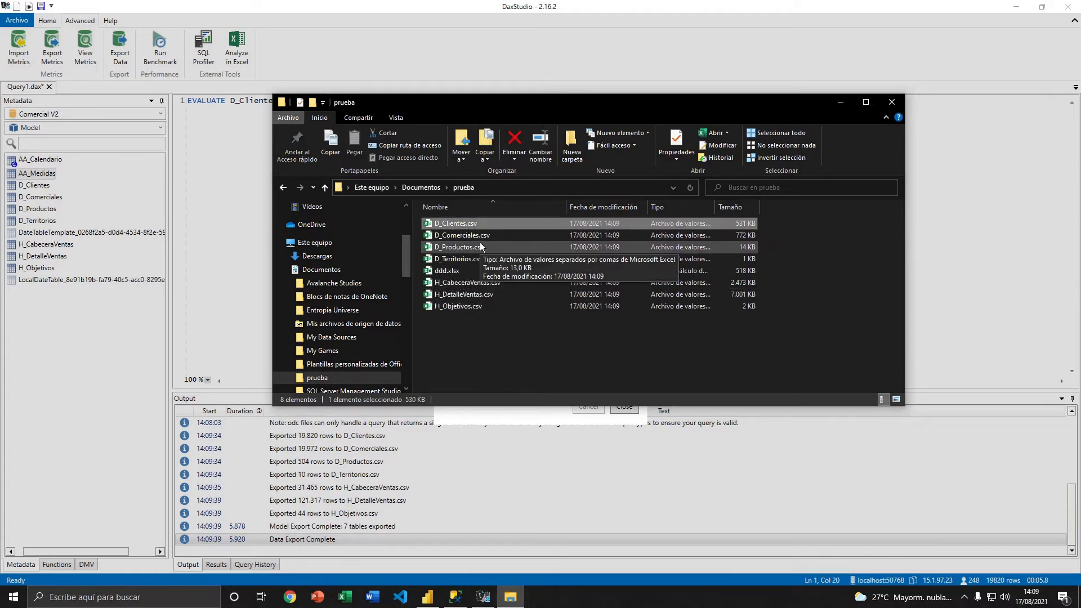
double_click(457, 225)
- Split column A of D_Clientes.csv into separate columns using Text to Columns, delimited by comma only instead of tab
click(37, 121)
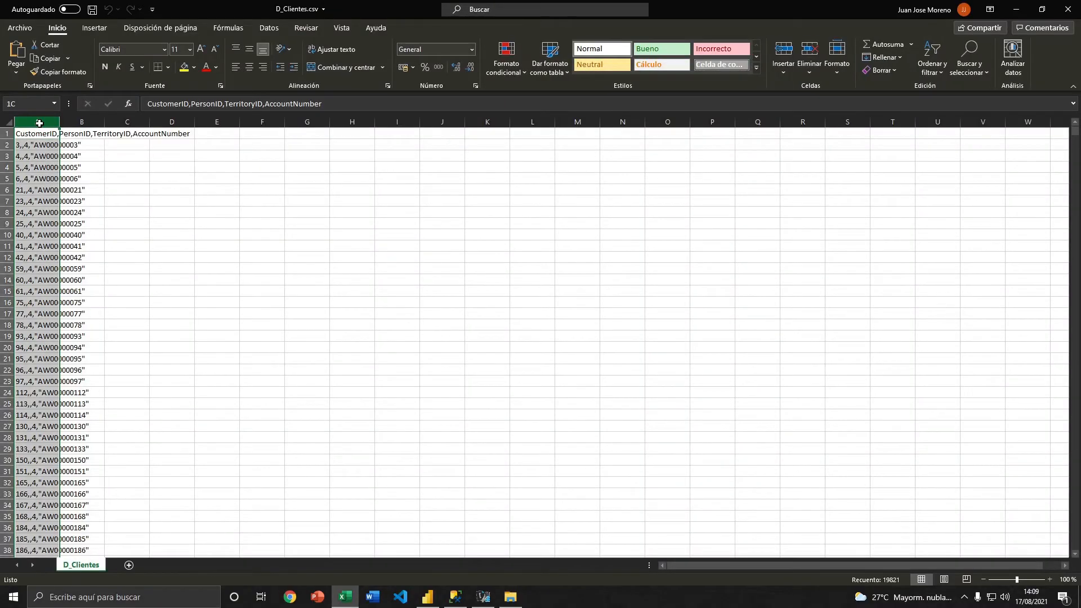
click(269, 28)
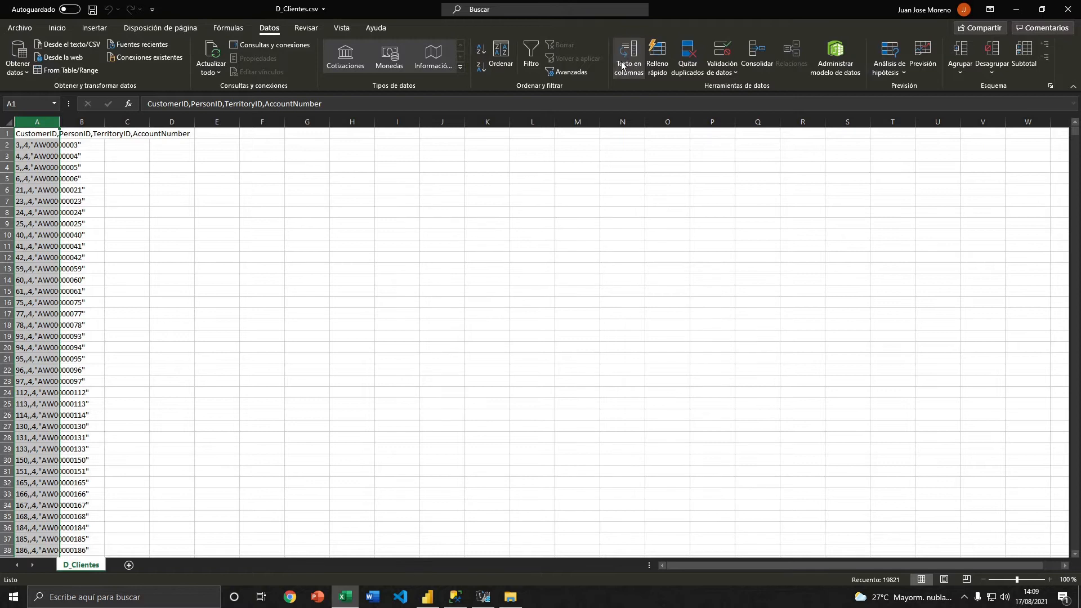
click(623, 66)
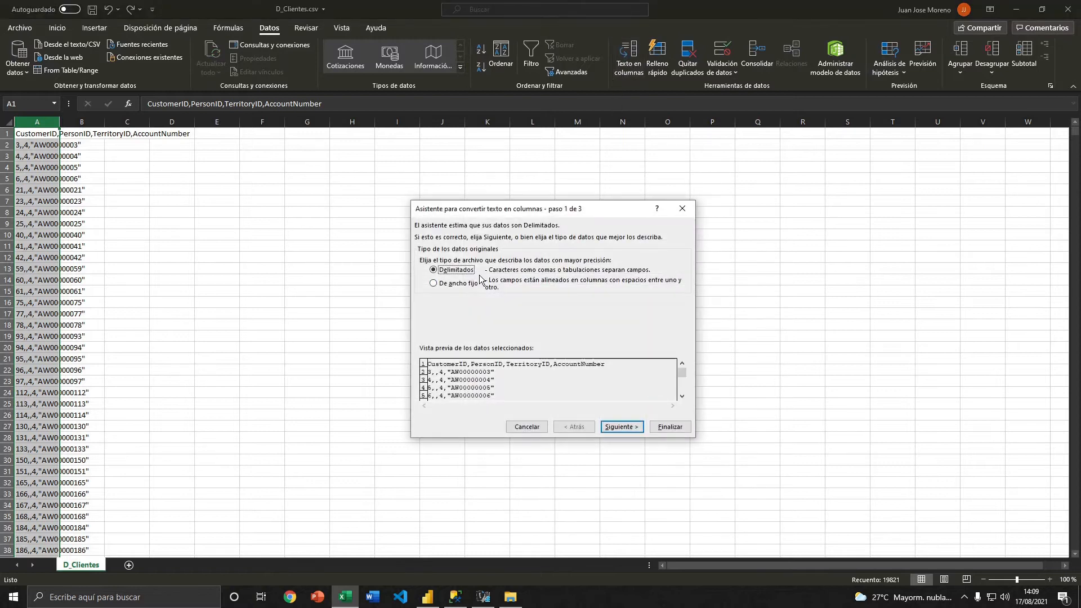
click(621, 428)
click(423, 258)
click(424, 279)
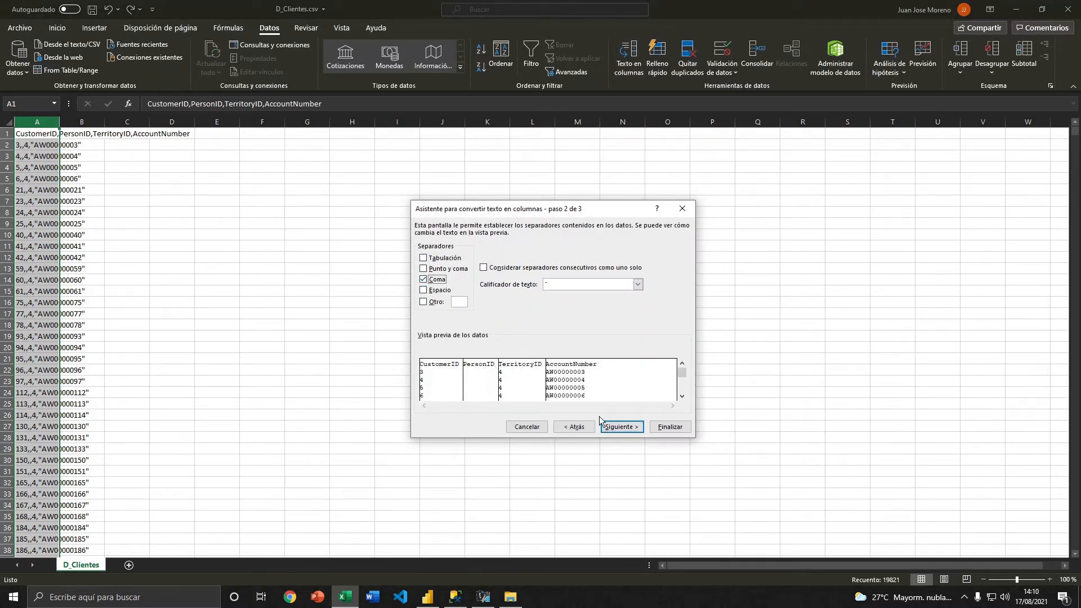
click(621, 426)
click(670, 426)
click(140, 168)
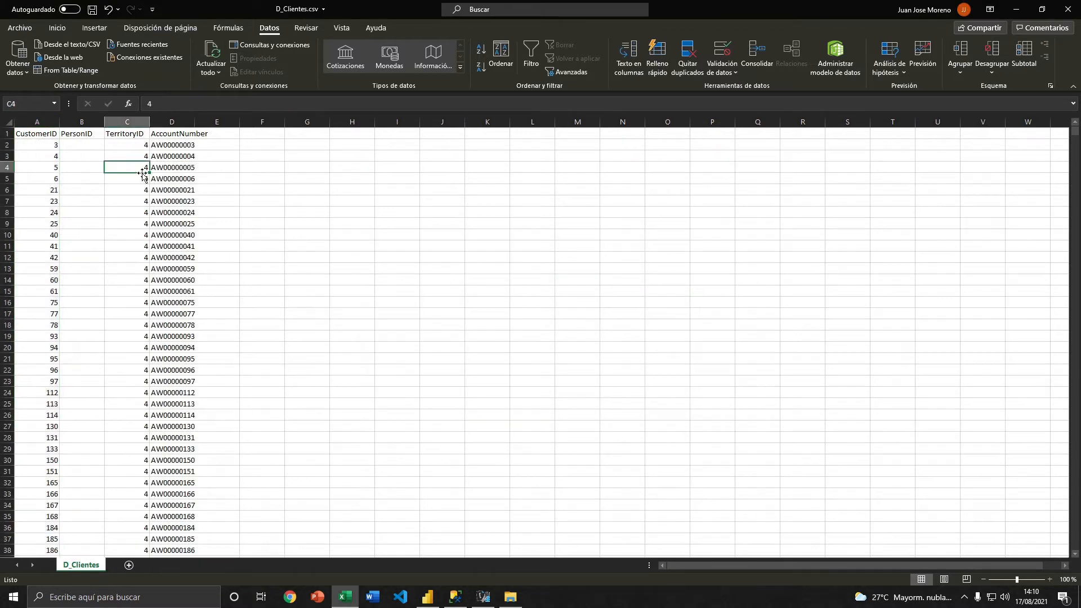
- Examine the separated customer columns and close D_Clientes.csv without saving
drag(28, 134, 200, 276)
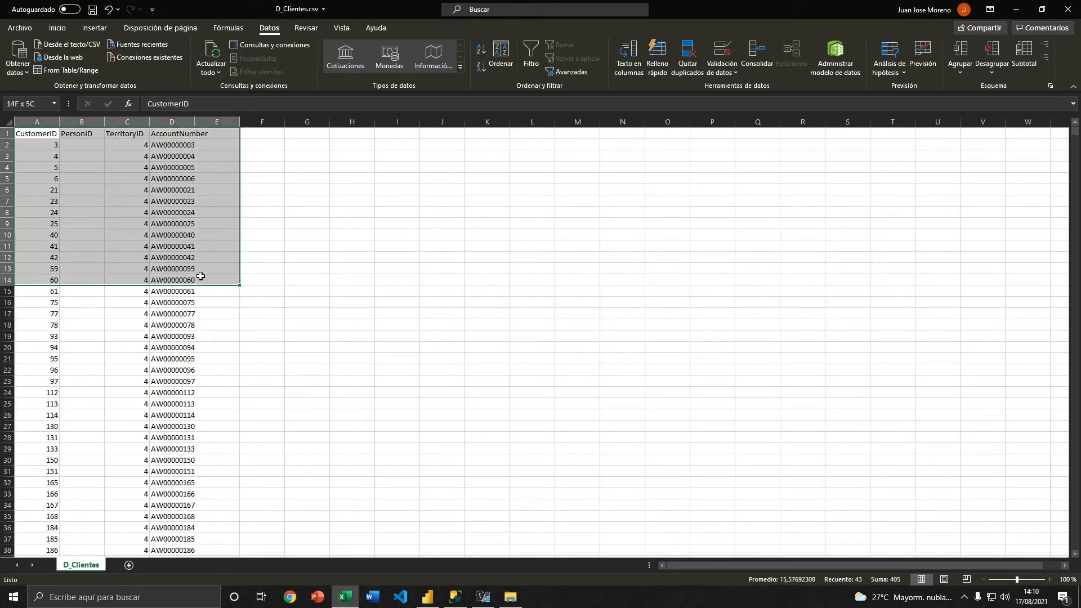
click(1068, 9)
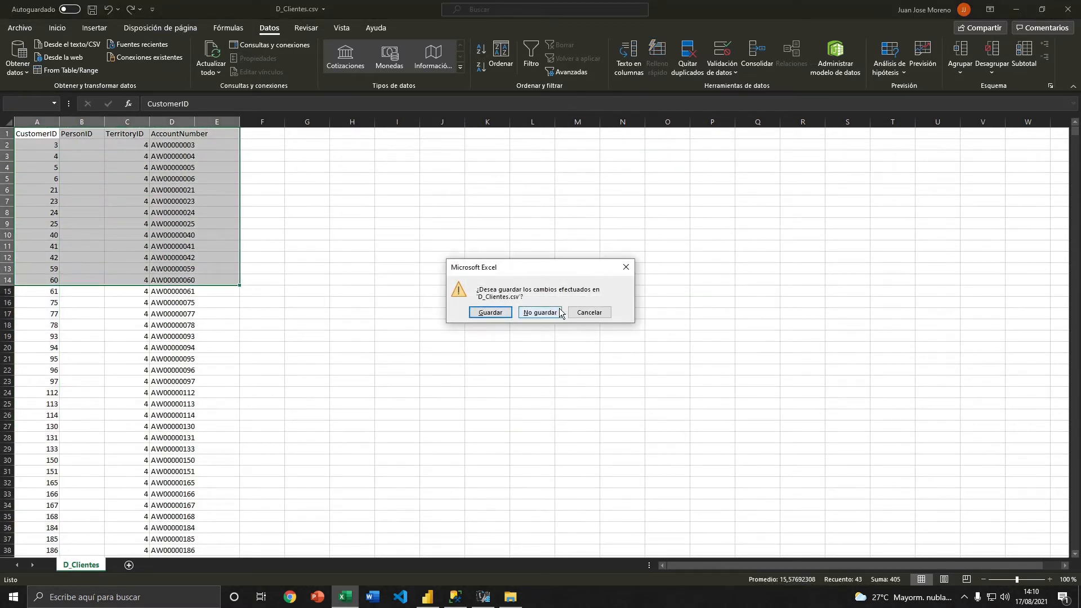
click(540, 313)
- Delete all the files in the prueba folder, then return to DAX Studio and close the finished export wizard
drag(505, 342, 448, 222)
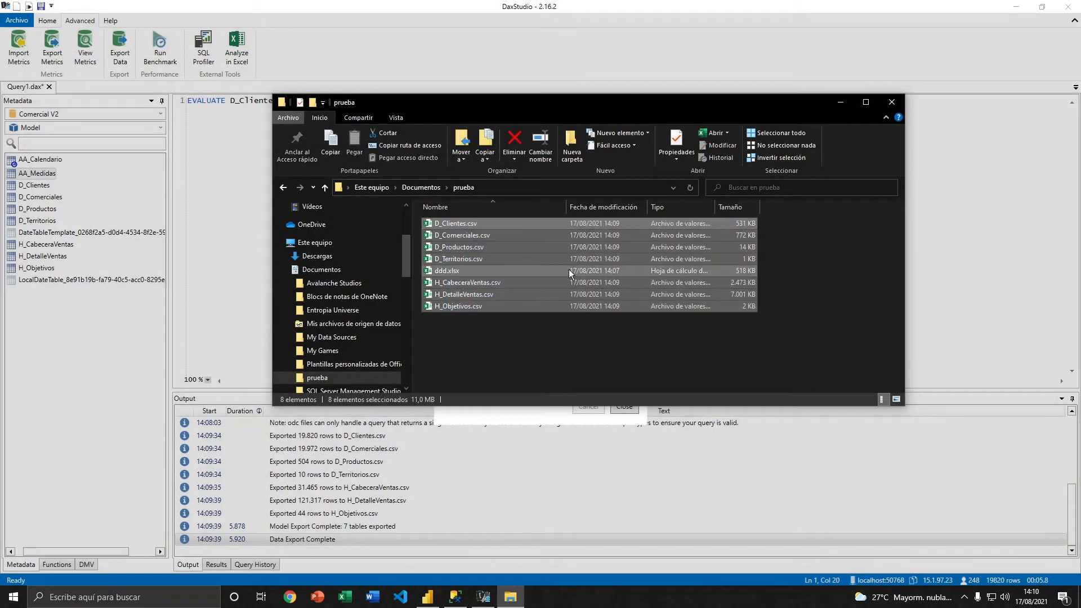
key(Delete)
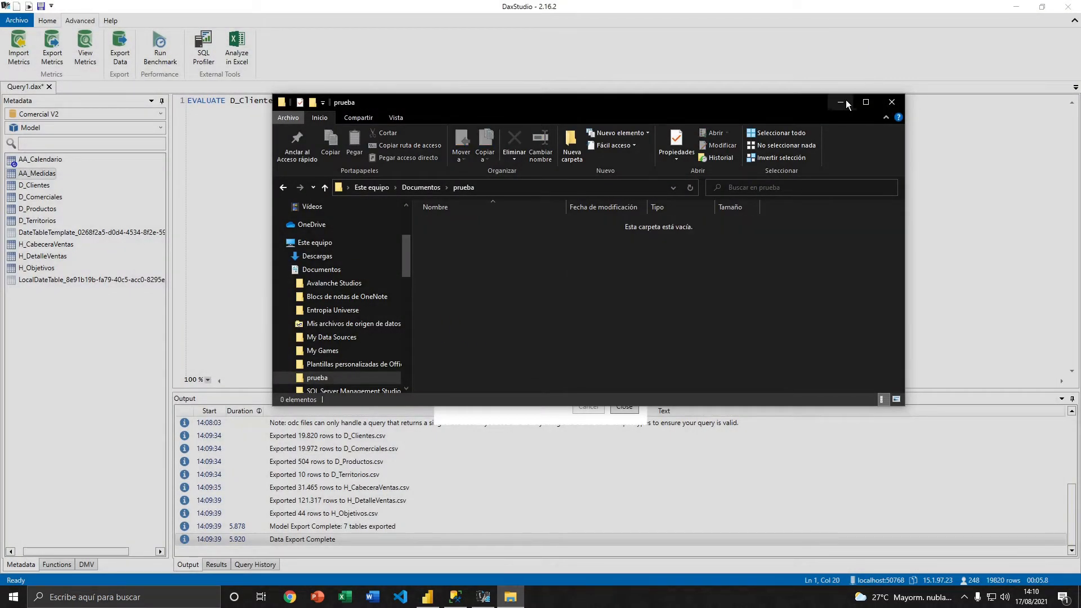
click(866, 102)
key(alt+Tab)
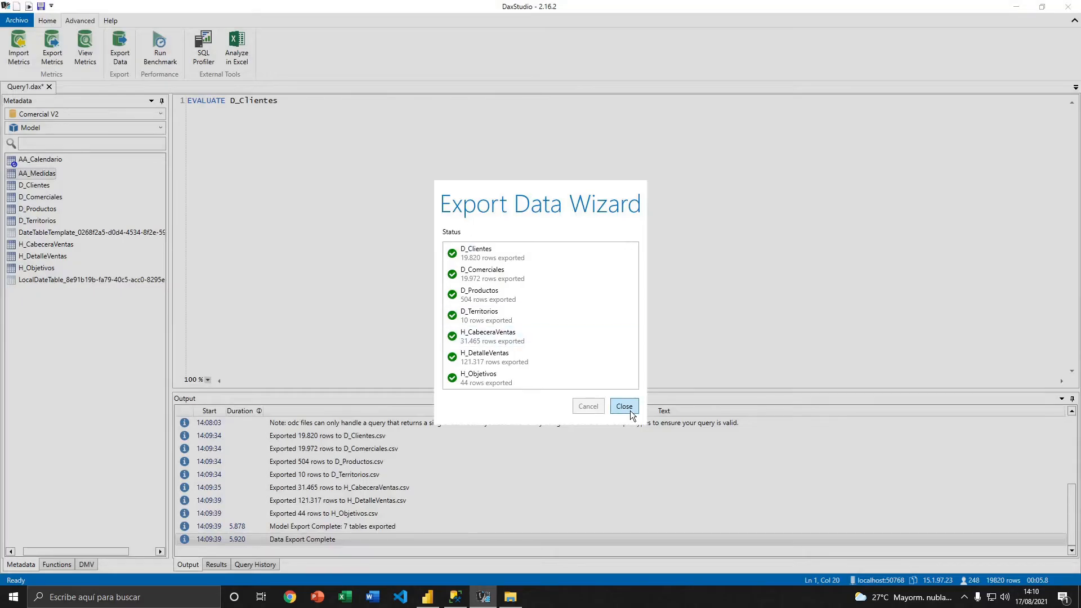
click(629, 410)
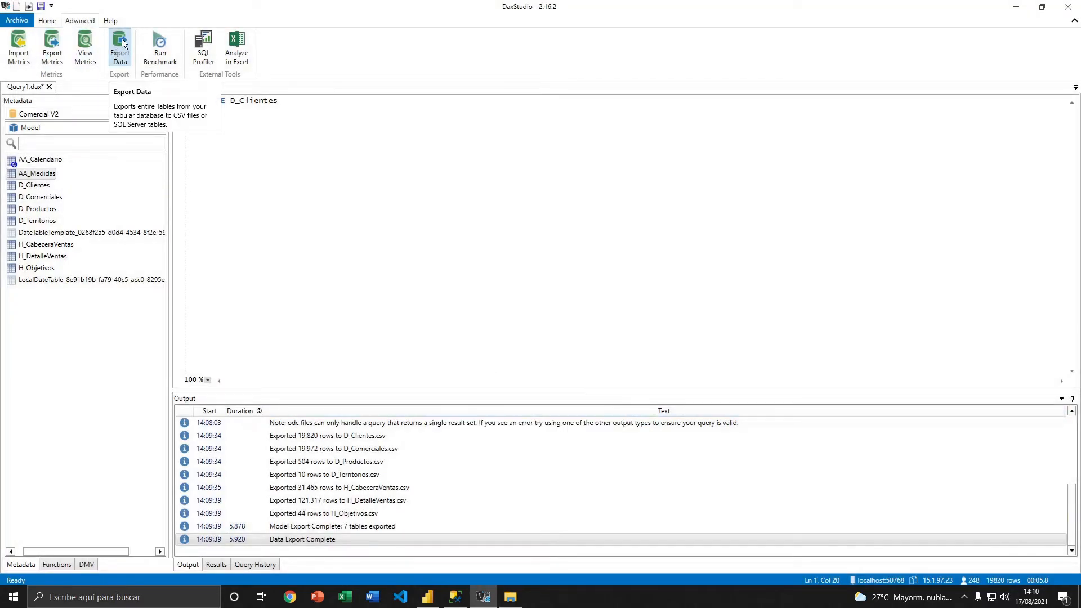
- Switch to SQL Server Management Studio and create a new database named Prueba
click(455, 600)
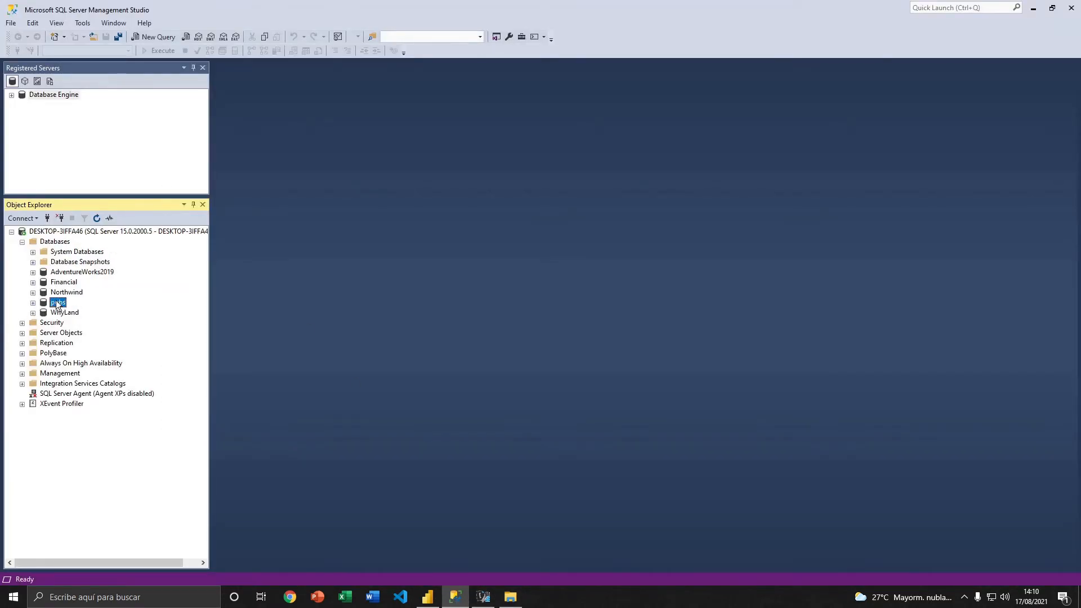
right_click(47, 242)
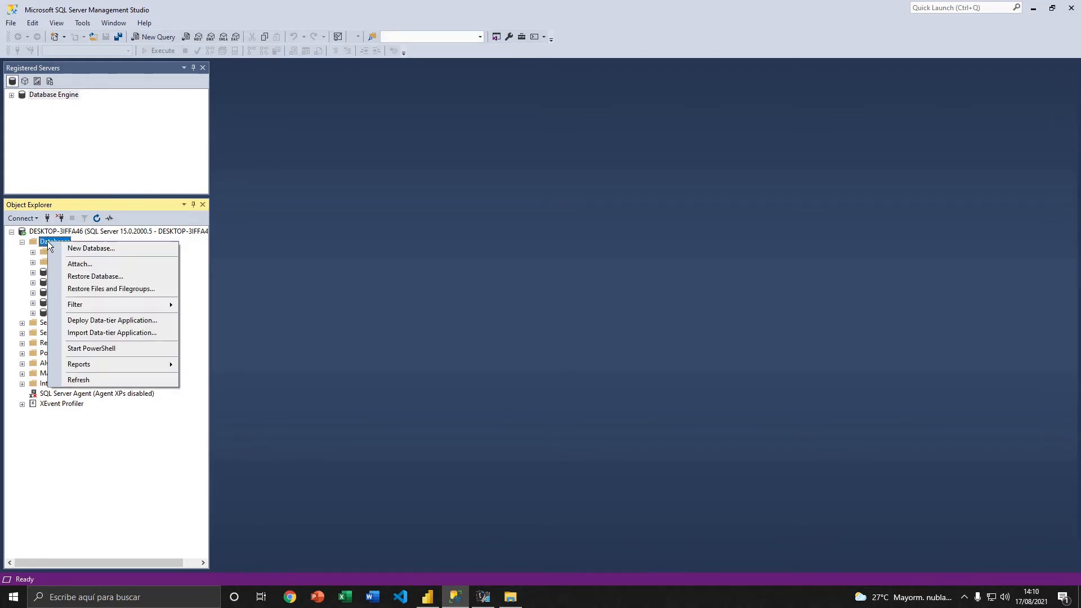
click(106, 253)
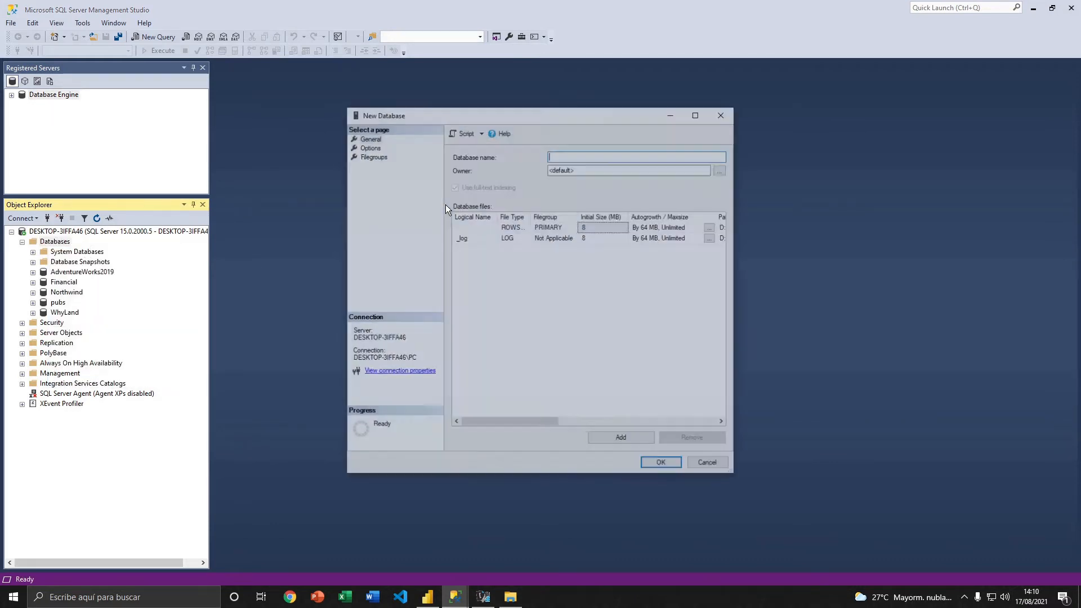
text(p)
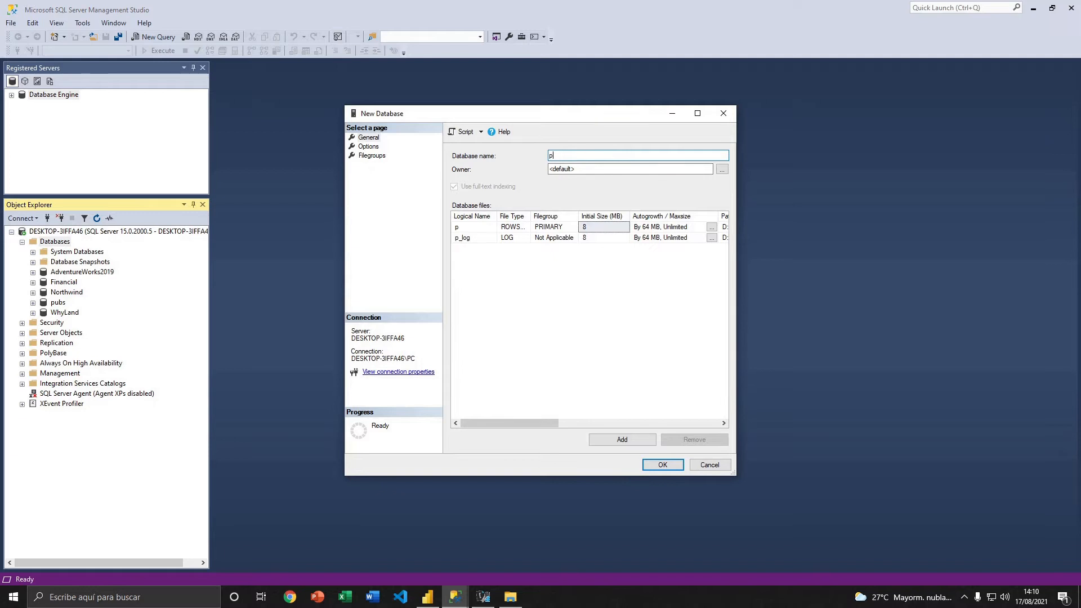
key(BackSpace)
text(Pur)
text(ueba)
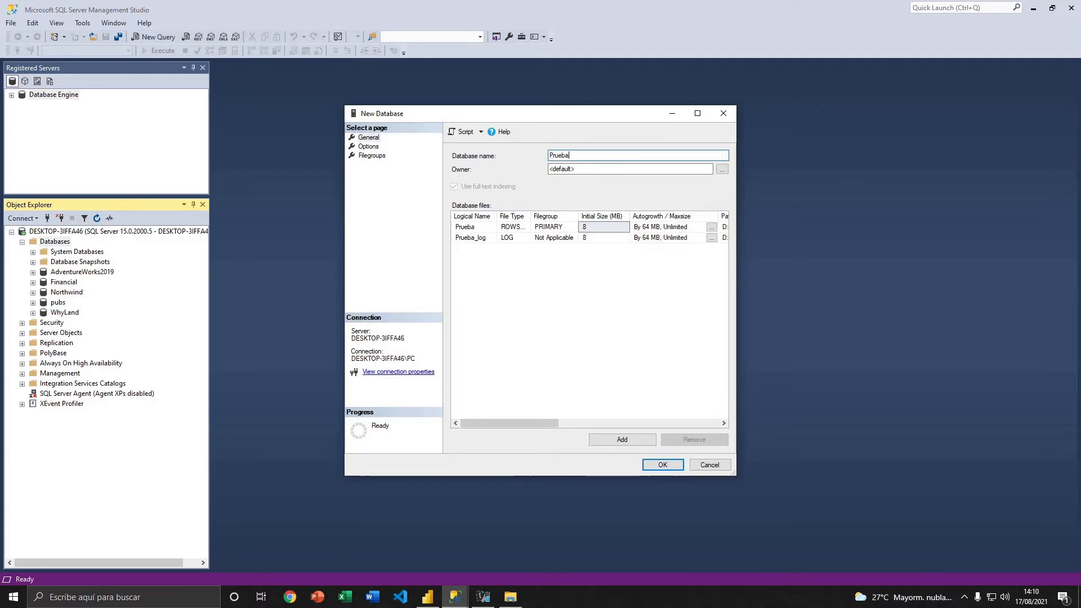
click(667, 469)
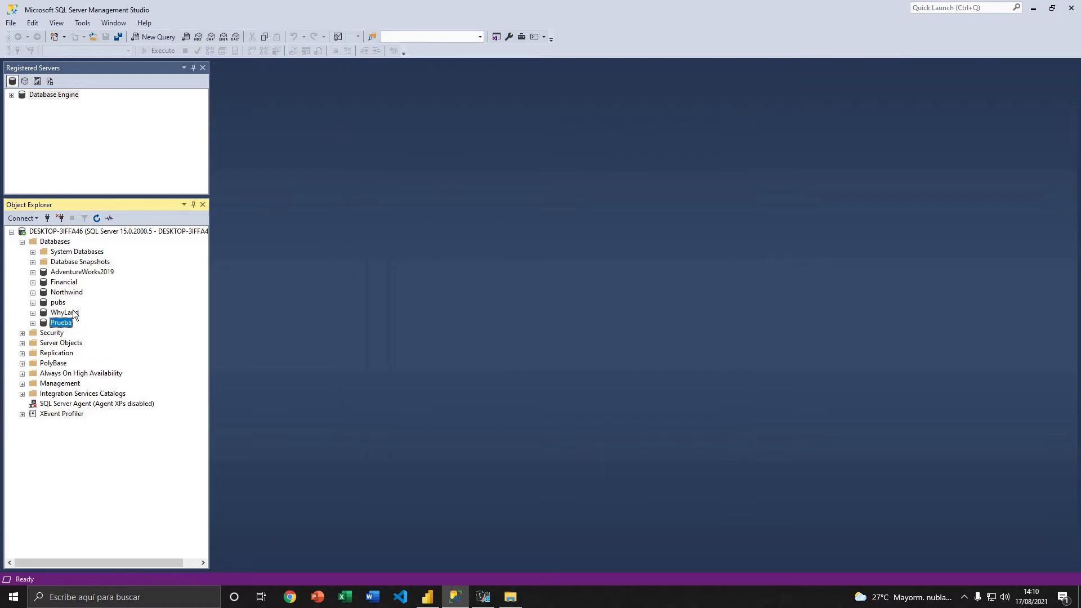
- Return to DAX Studio and start the Export Data wizard with SQL tables as the export output
key(alt+Tab)
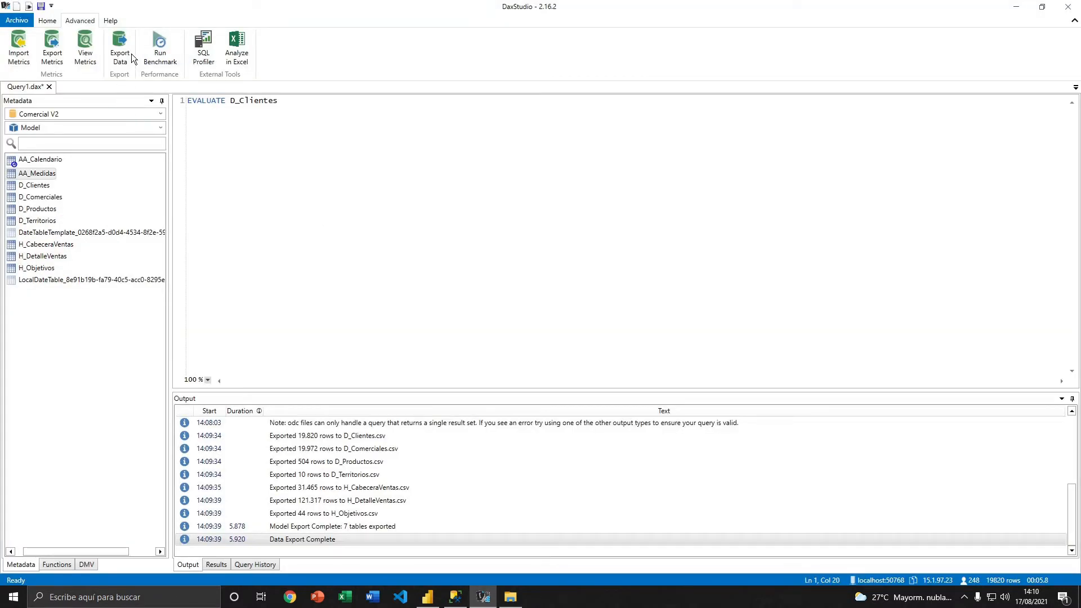
click(120, 52)
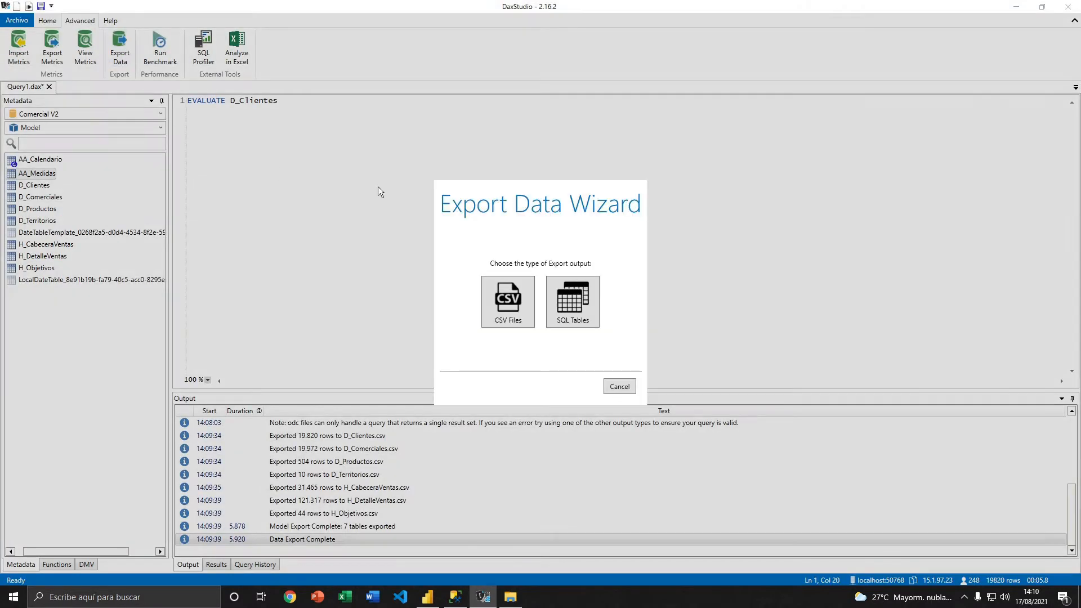
click(576, 308)
click(519, 238)
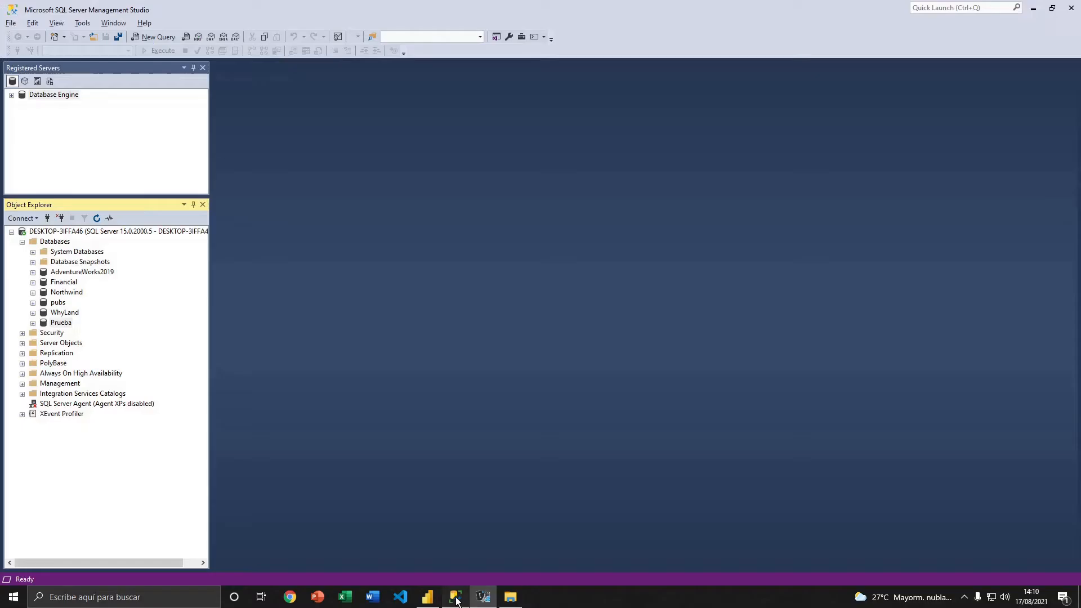
- Copy the server name from the server properties in SQL Server Management Studio and enter DESKTOP-3IFFA46 as the server in DAX Studio's export wizard
click(460, 598)
right_click(71, 235)
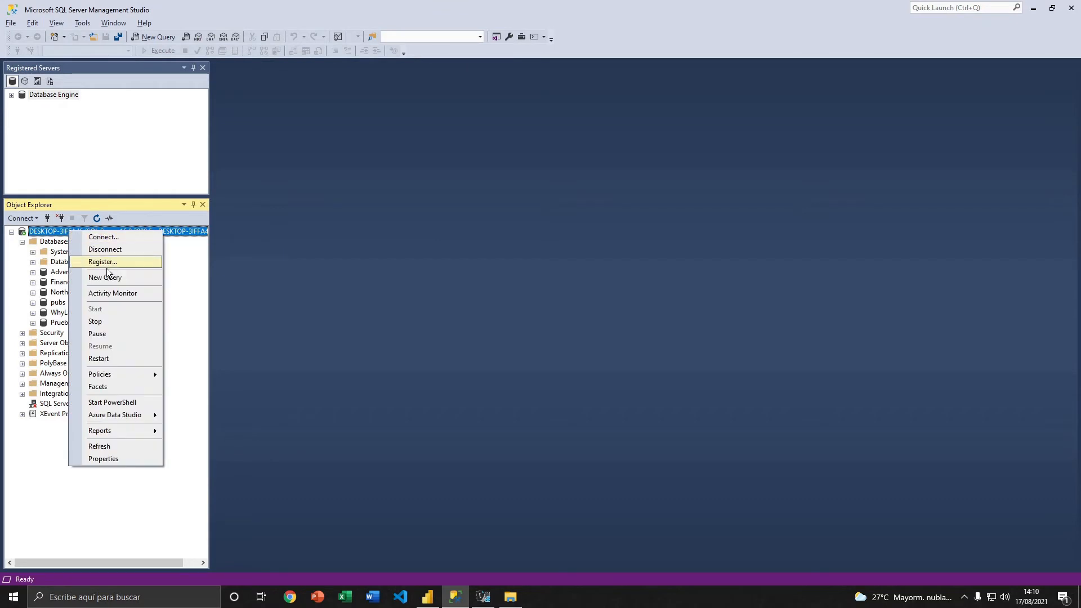
click(112, 459)
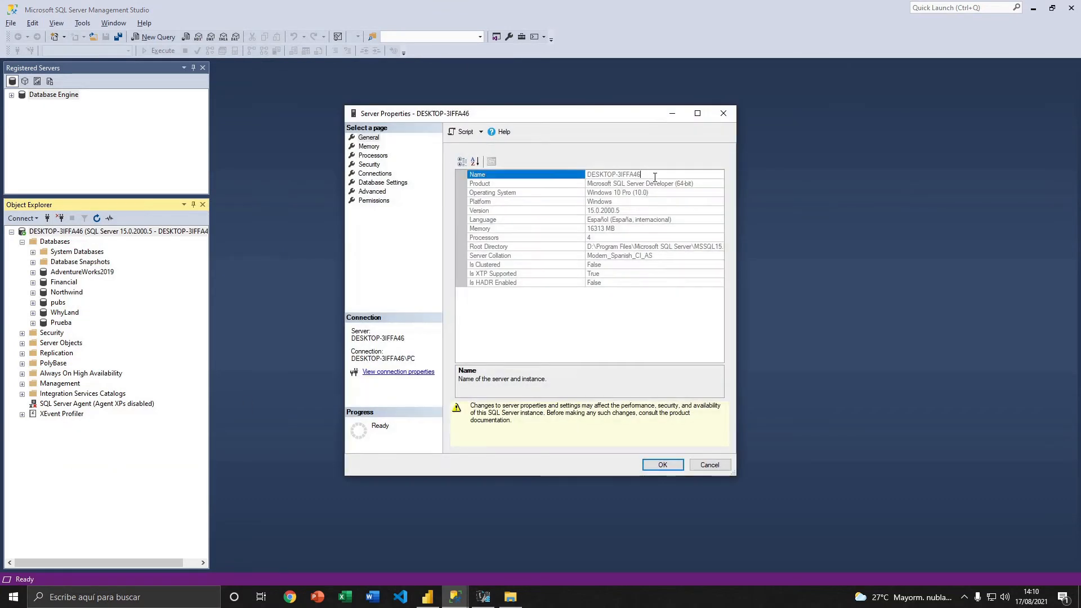
click(709, 465)
key(alt+Tab)
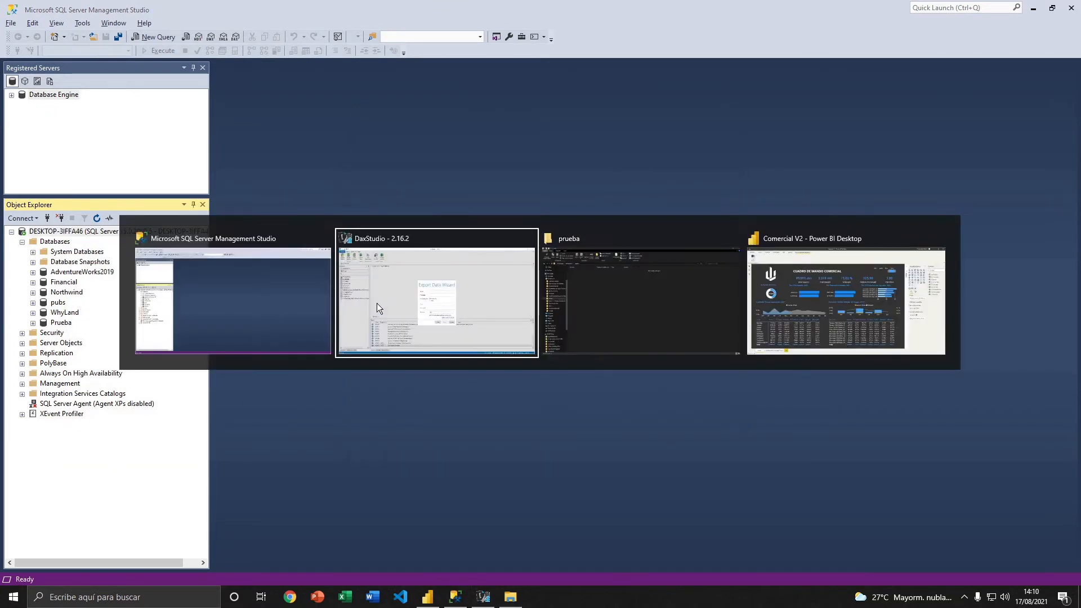
text(DESKTOP-3IFFA46)
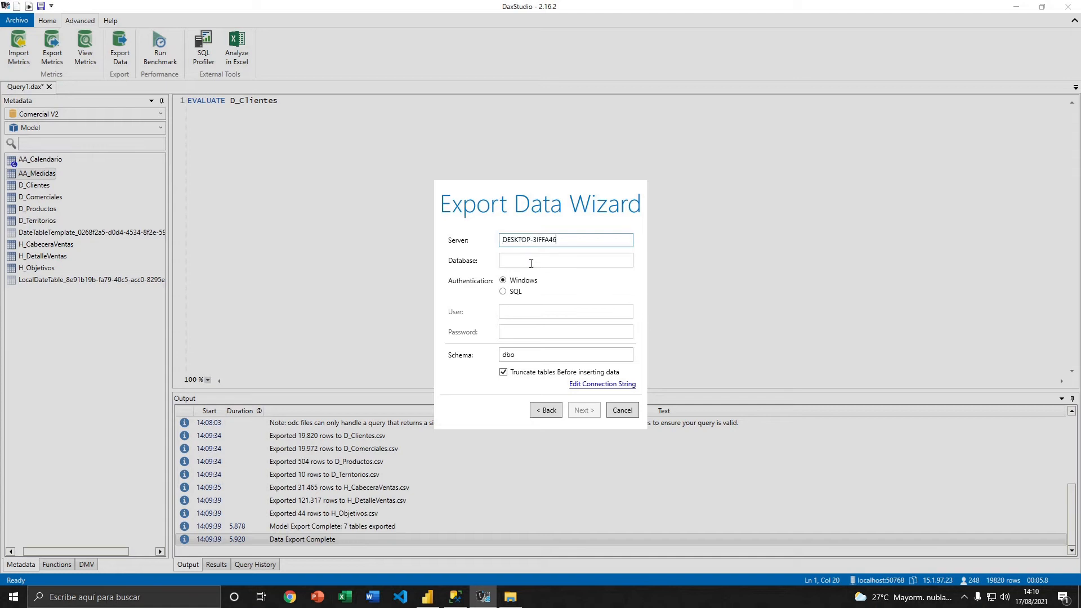
- Set the target database to Prueba, keeping Windows authentication and the dbo schema, and continue to the table selection
click(527, 262)
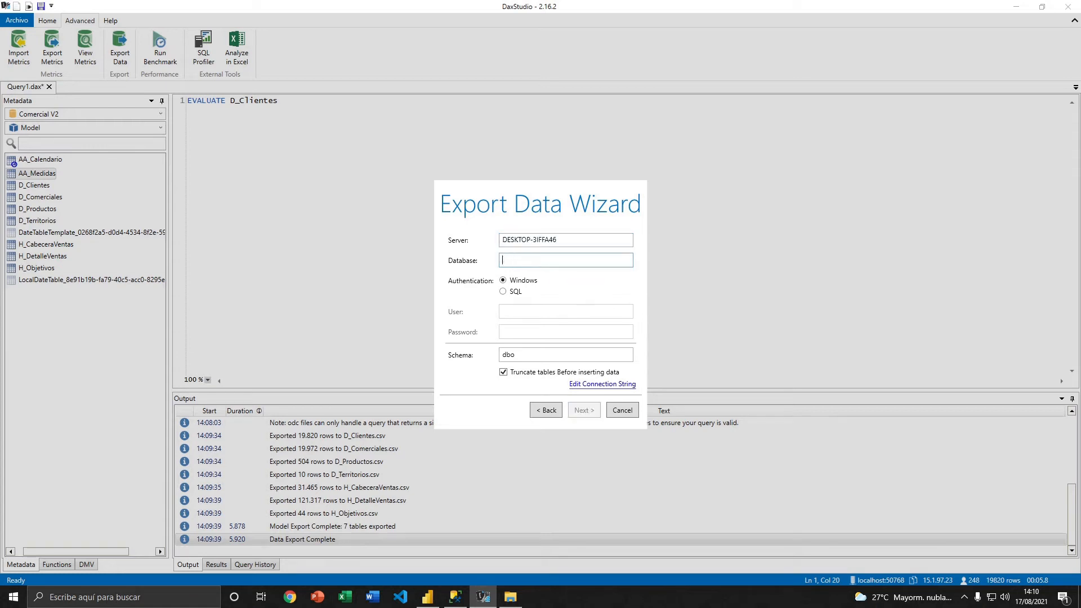
text(Prueba)
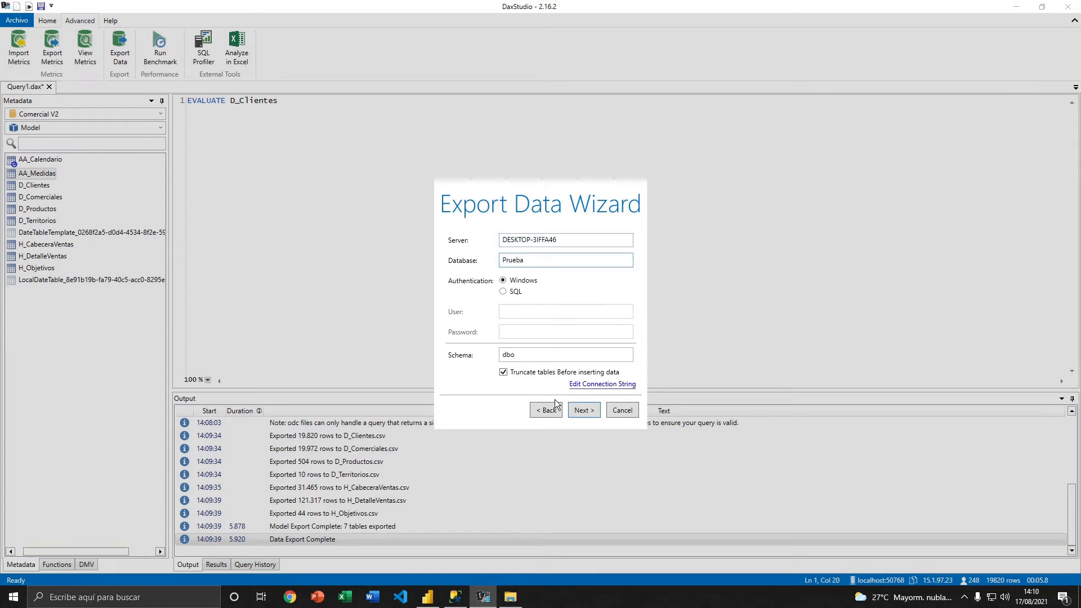
click(583, 411)
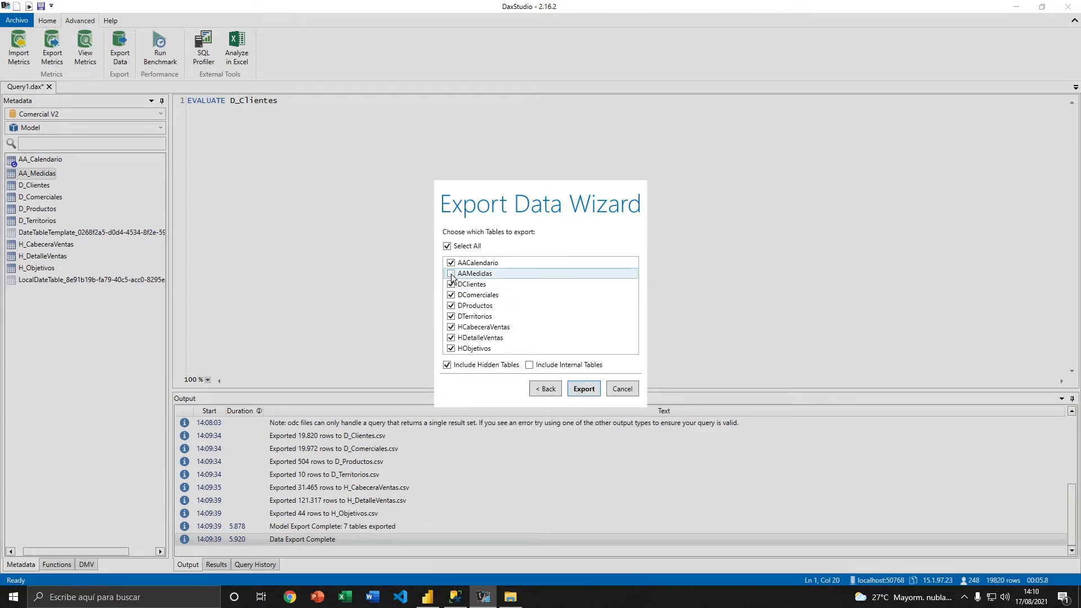
- Clear AACalendario, toggle the inclusion of hidden tables, and run the export to the SQL Server database, closing the wizard once it finishes
click(451, 263)
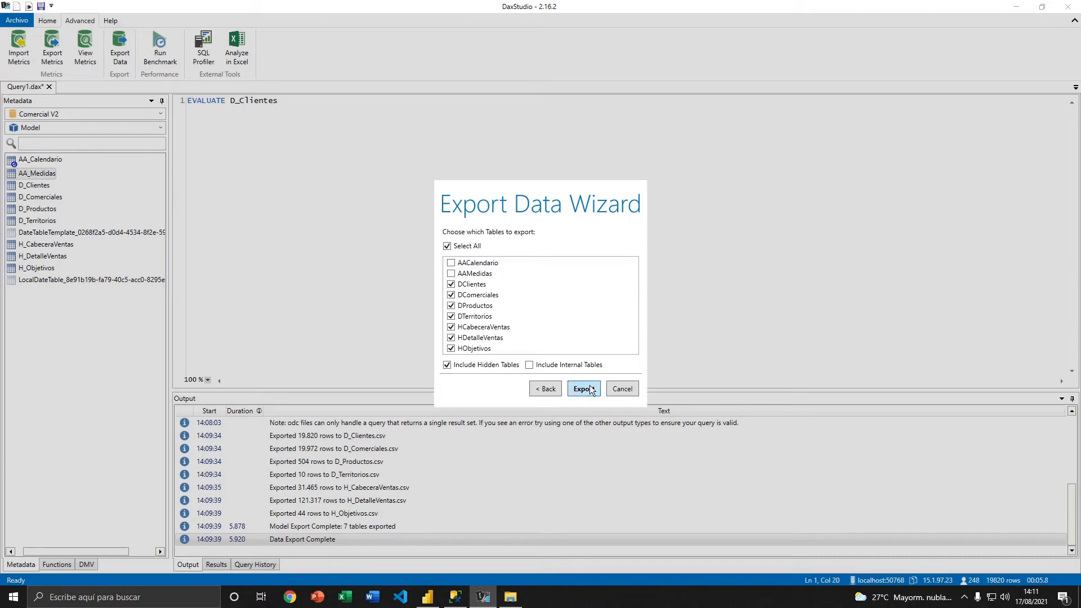
click(447, 365)
click(583, 389)
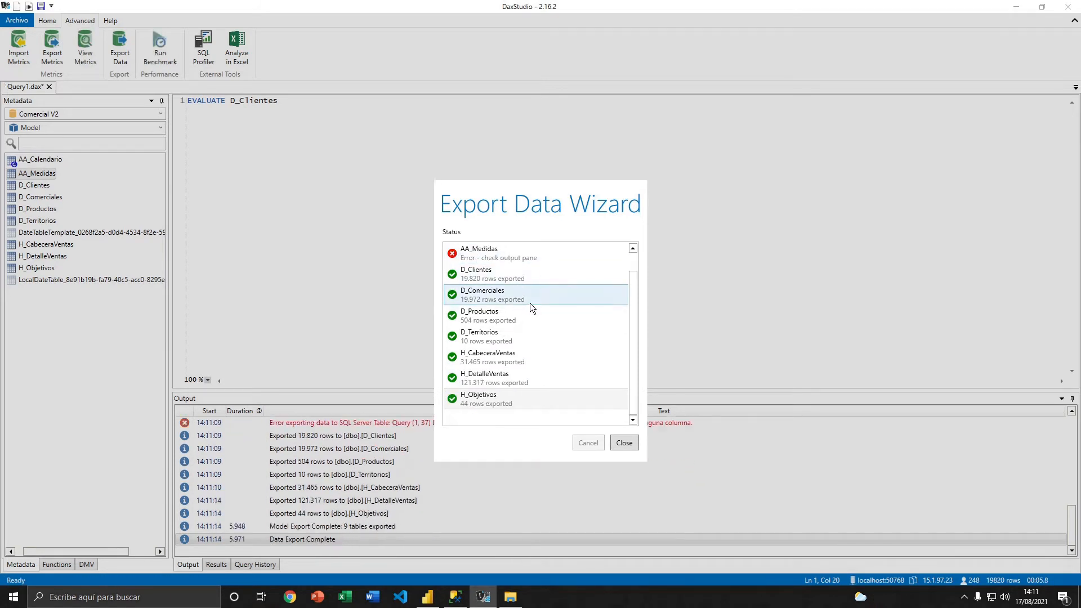
click(623, 443)
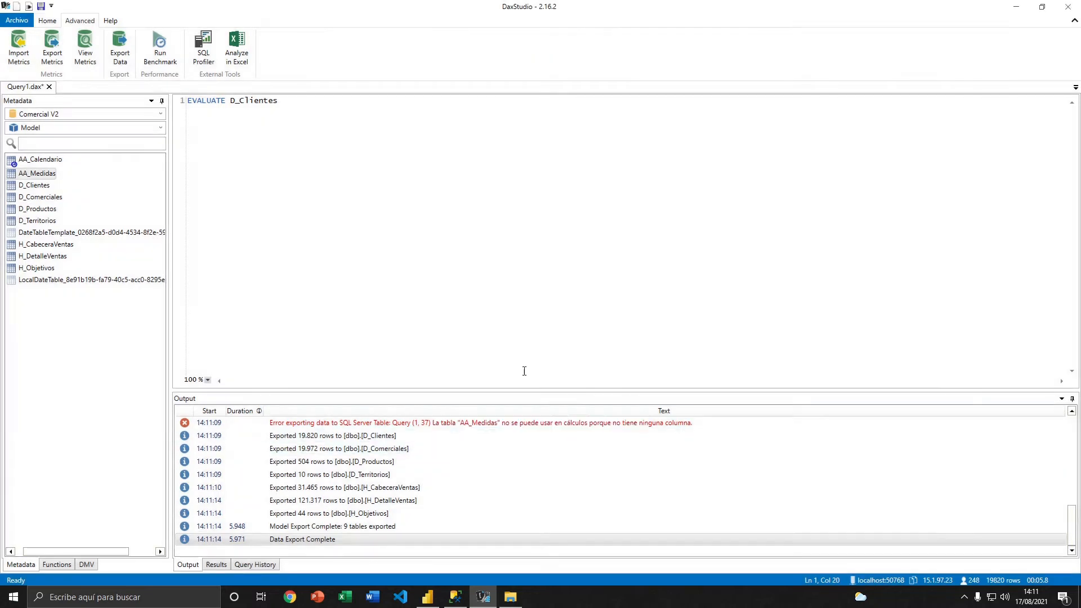
- Switch to SQL Server Management Studio and expand the Prueba database down to its list of tables
key(alt+Tab)
click(56, 322)
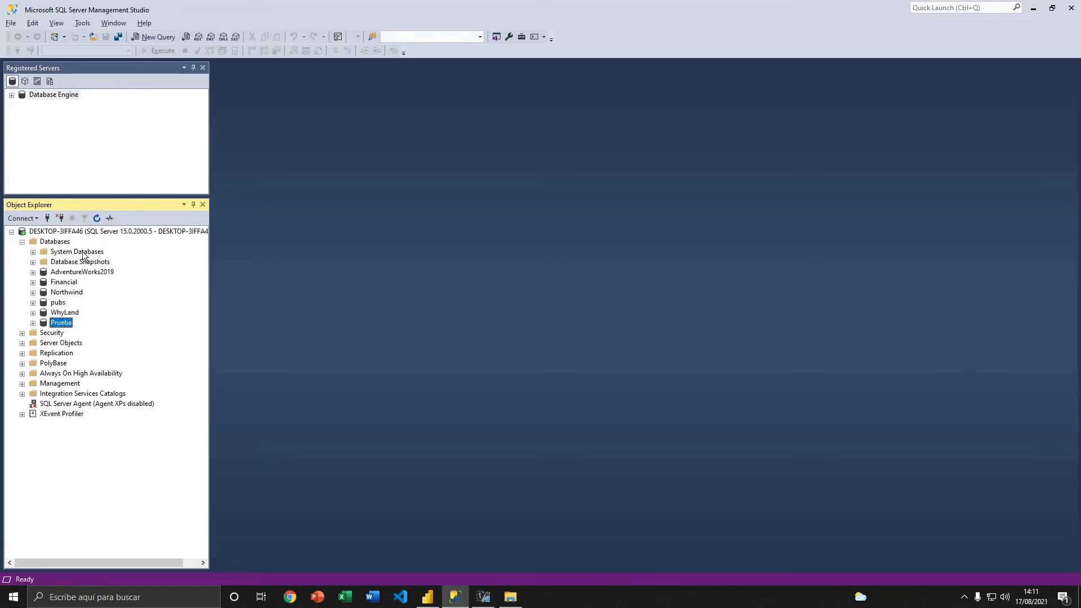
click(33, 323)
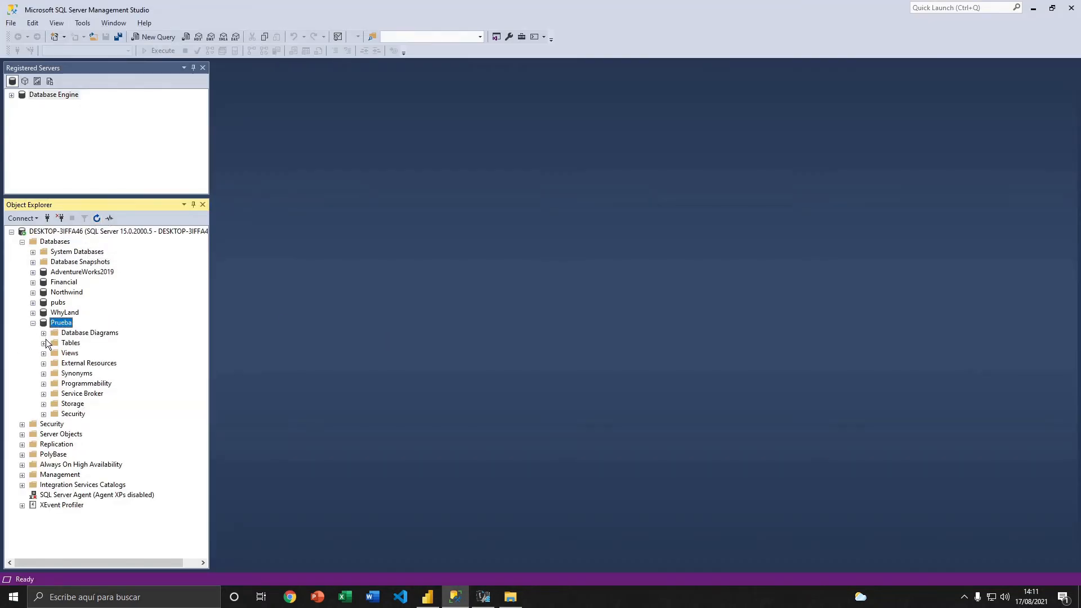
click(44, 344)
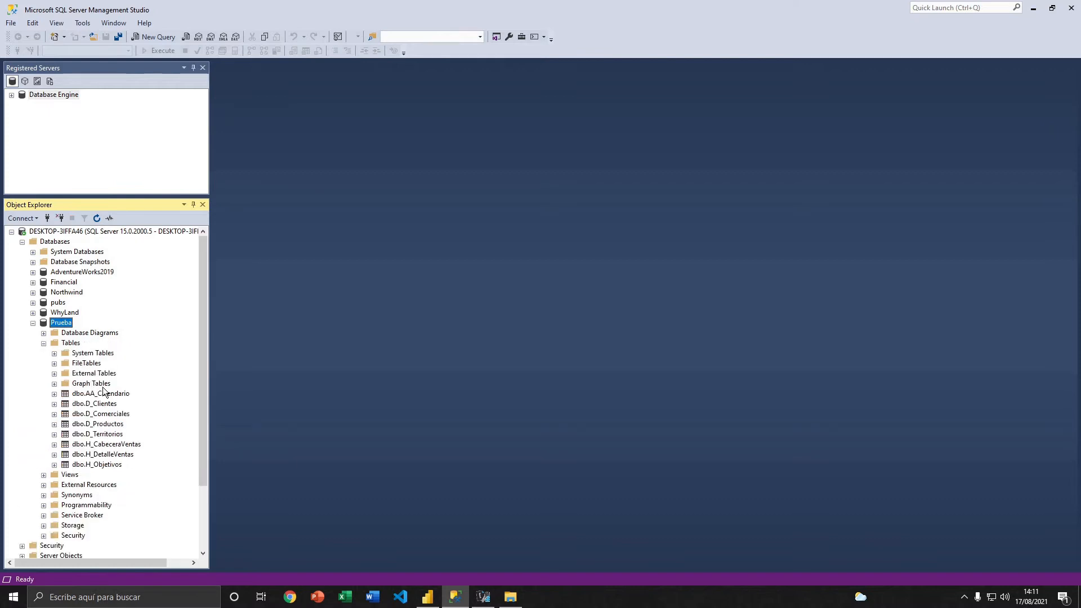
click(105, 385)
- Query the top 1000 rows of dbo.D_Clientes and look through the returned records
right_click(108, 404)
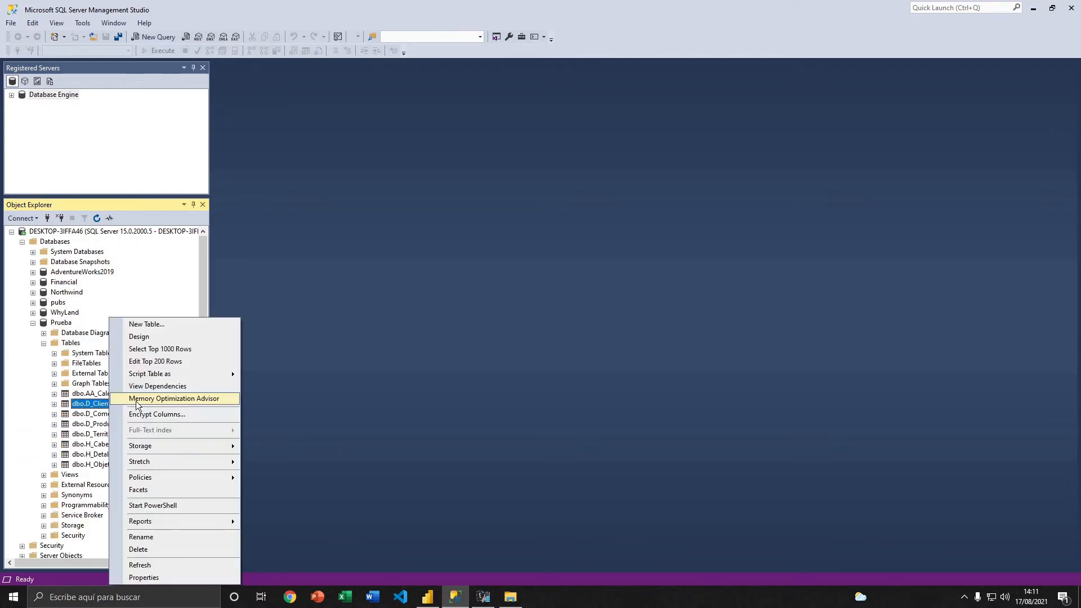
click(163, 350)
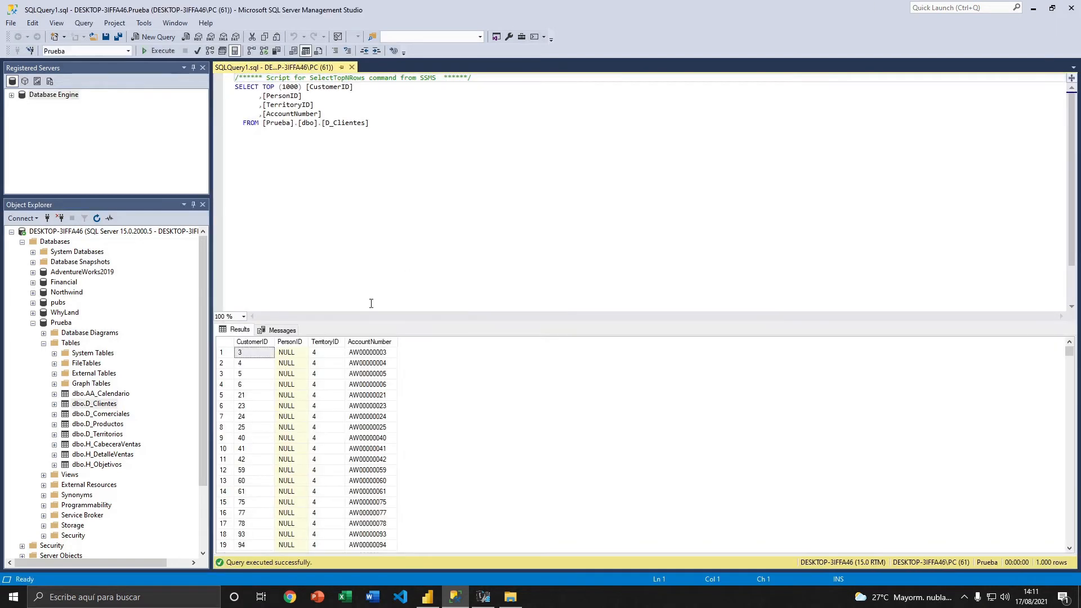
scroll(342, 430, down, 9)
scroll(338, 428, up, 9)
- Examine the exported tables in the Prueba database, from dbo.AA_Calendario to dbo.H_Objetivos
click(66, 324)
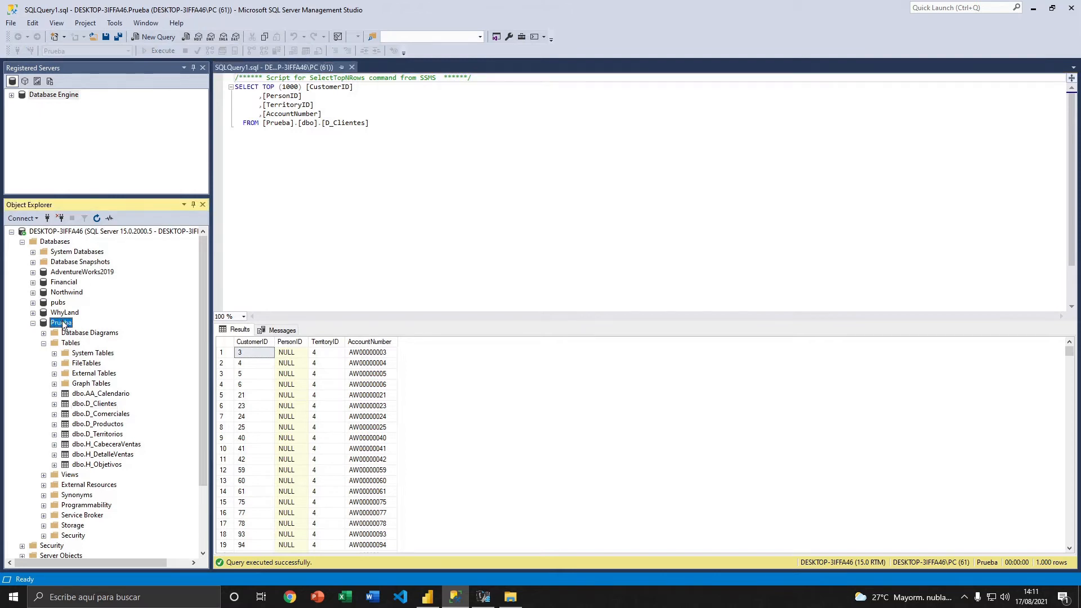
click(102, 396)
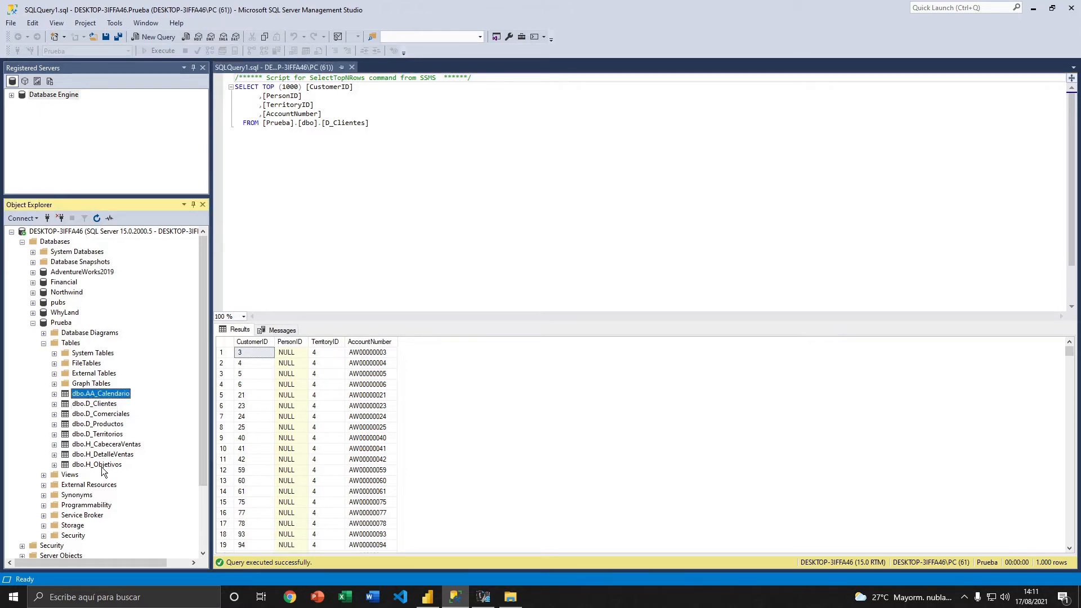
click(107, 455)
click(109, 399)
click(100, 465)
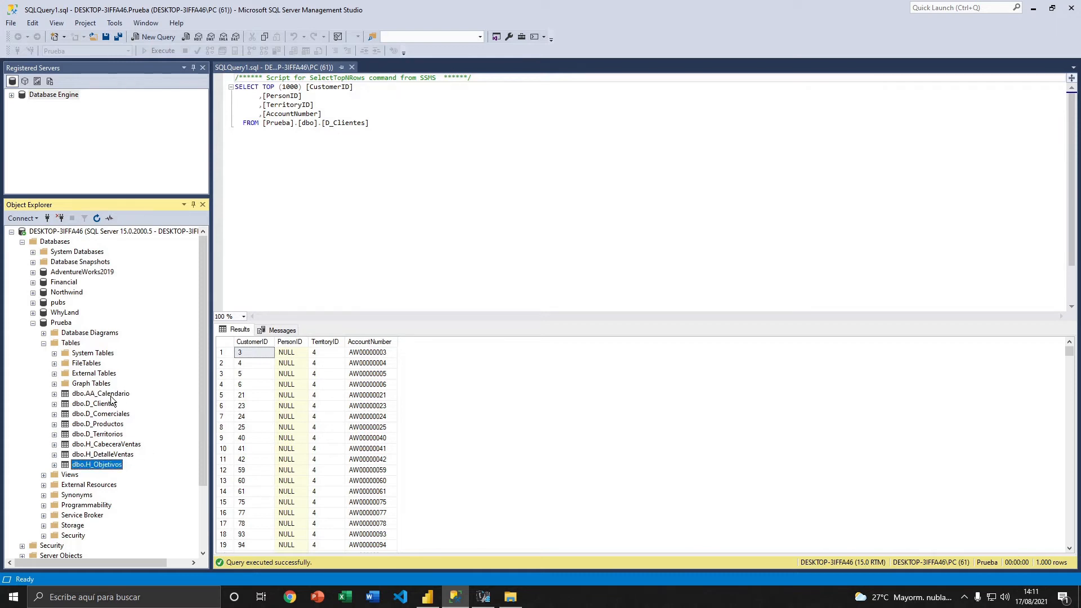
click(102, 394)
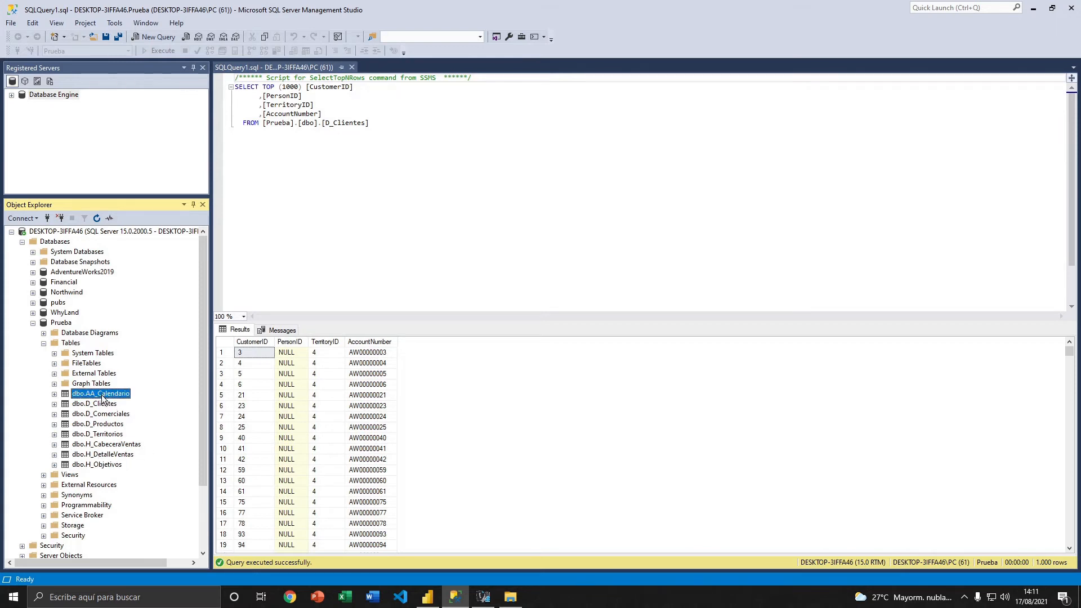
click(102, 404)
click(104, 416)
click(103, 395)
- Collapse the Prueba database, close SQL Server Management Studio and return to the main query commands in DAX Studio
click(32, 323)
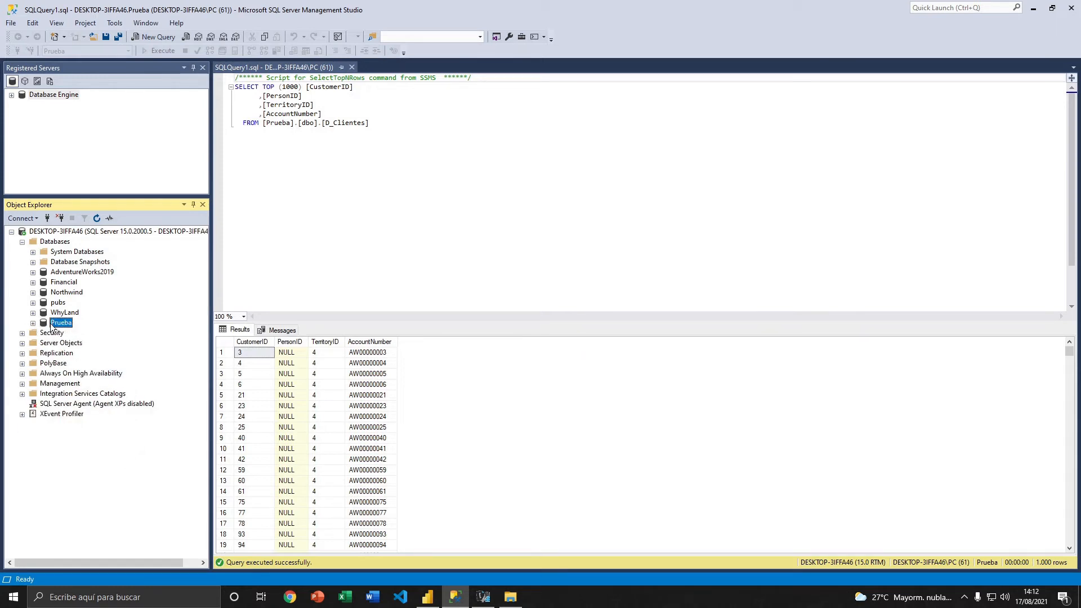
click(1072, 8)
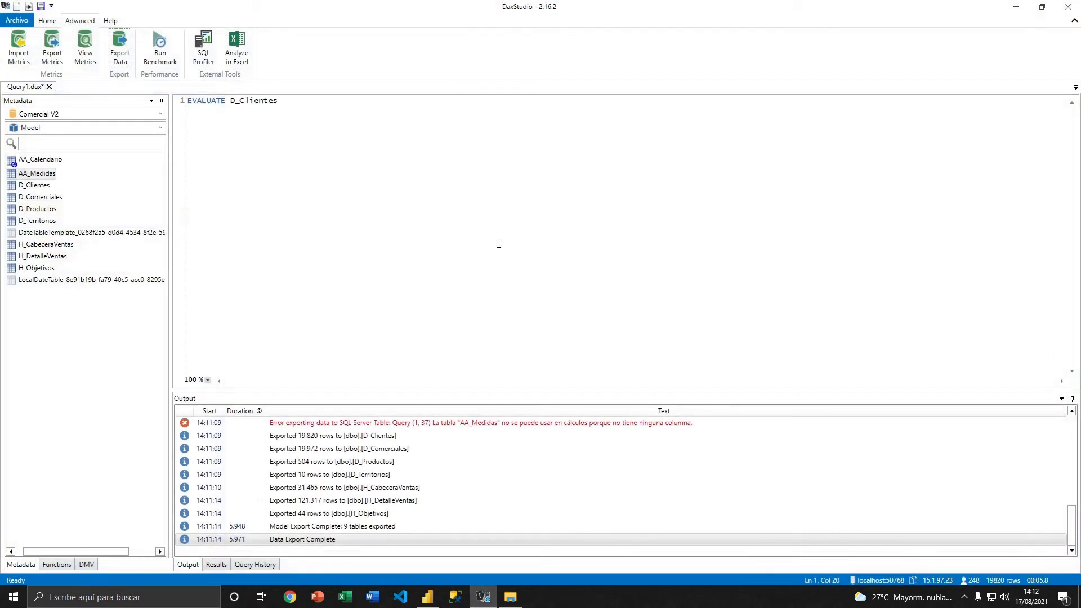
click(467, 238)
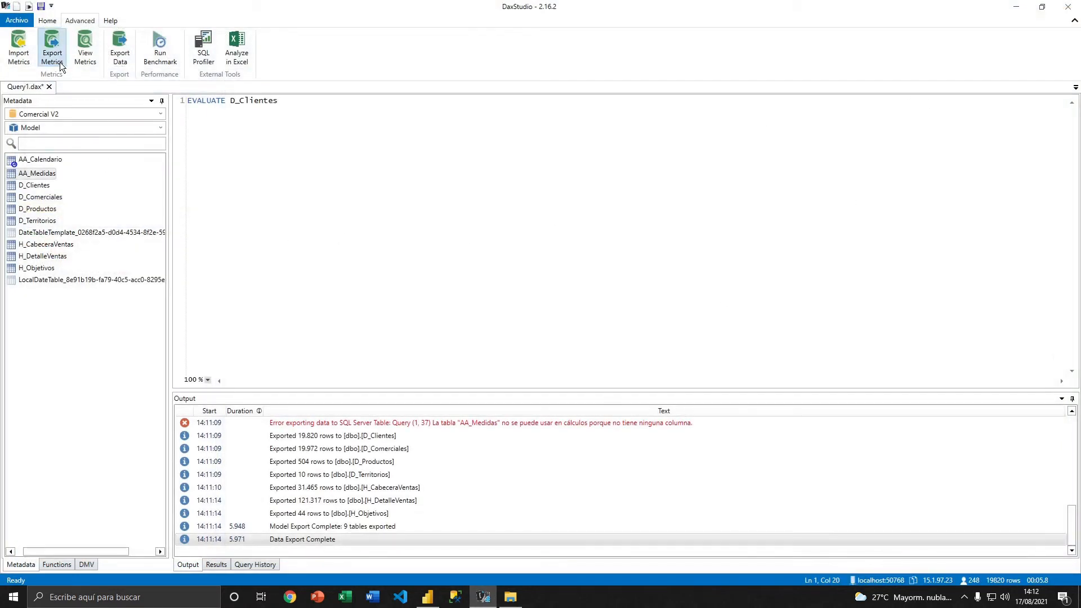
click(47, 20)
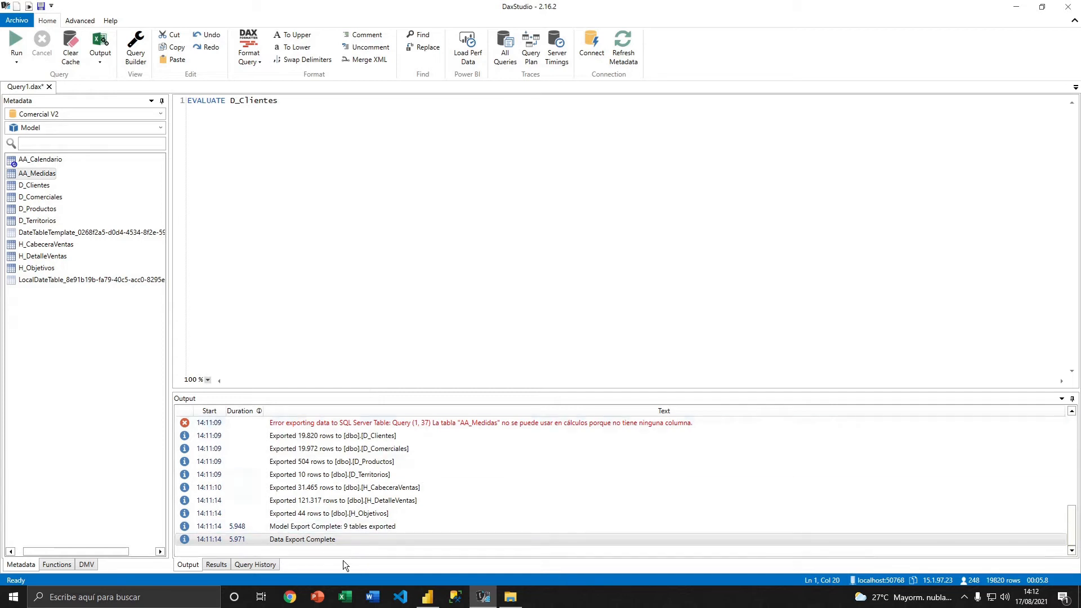
- Open Excel with a new blank workbook
click(346, 597)
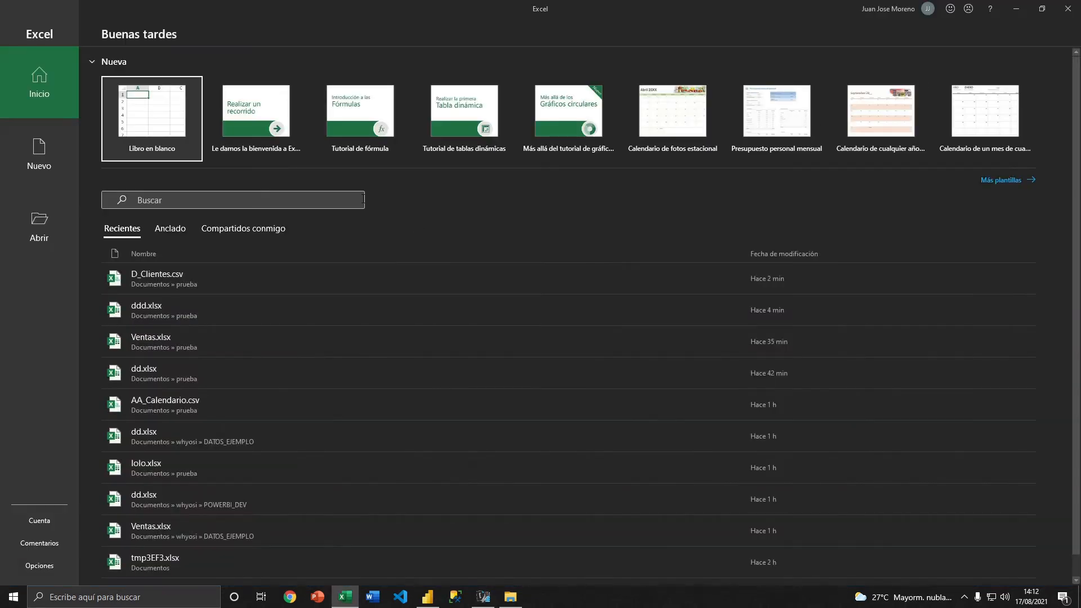
click(140, 119)
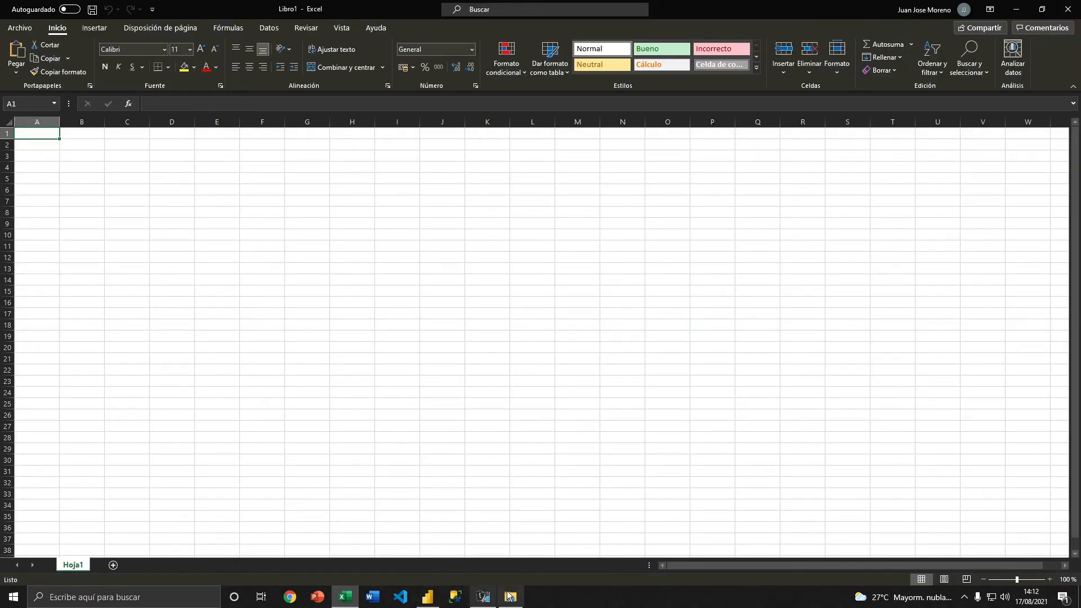
click(220, 196)
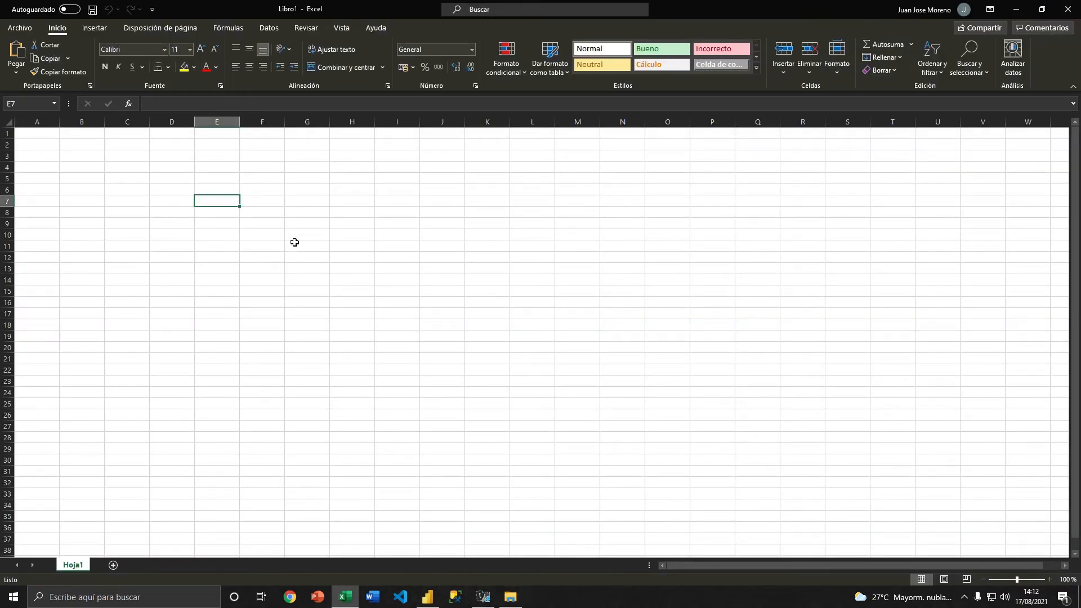
click(30, 135)
click(62, 177)
click(41, 159)
- Examine the data source categories Excel offers for getting external data, and close the list without choosing one
click(269, 28)
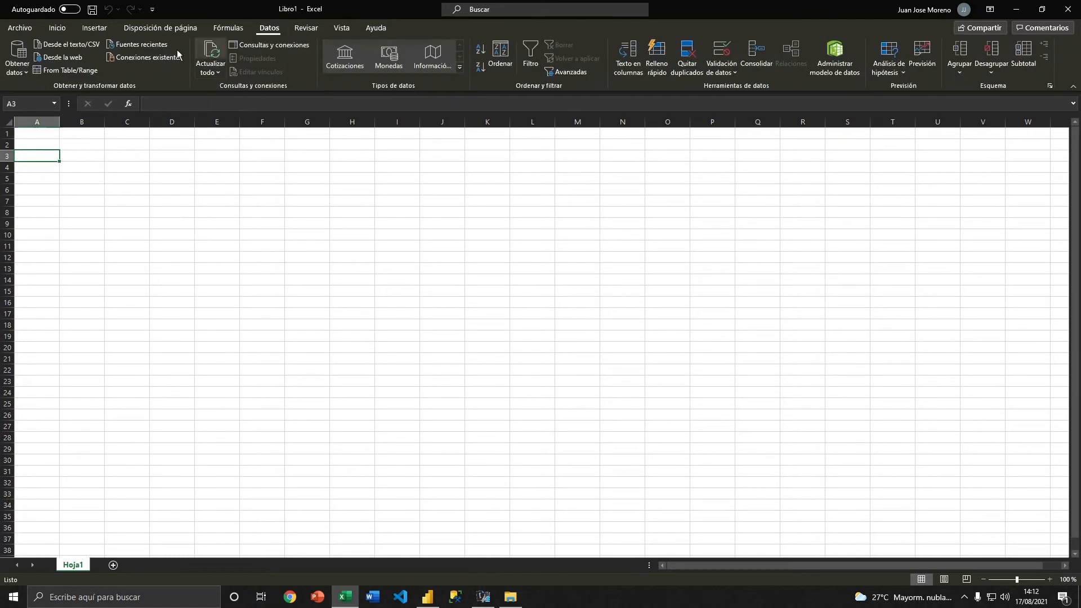
click(22, 73)
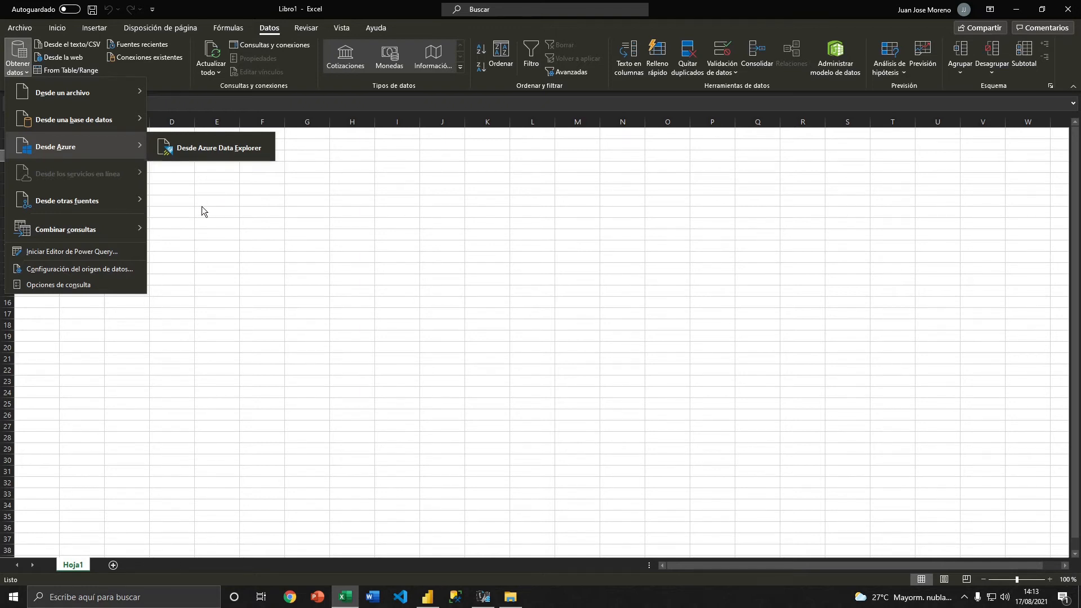
click(212, 182)
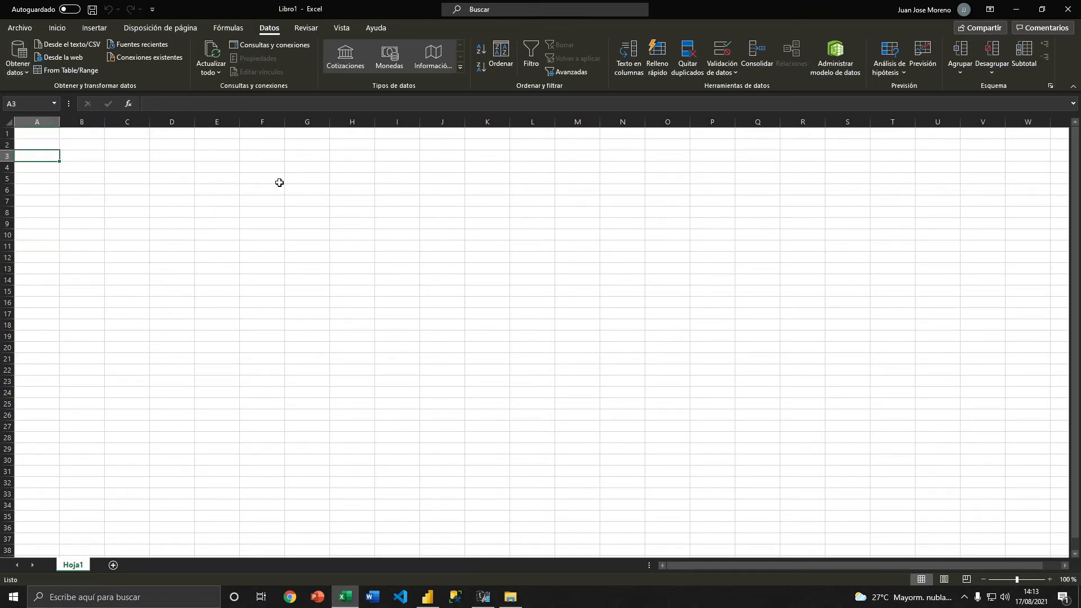
- Switch to Power BI Desktop, view the AA_Calendario table in the data view, and return to Excel
key(alt+Tab)
key(alt+Tab)
key(alt+Tab)
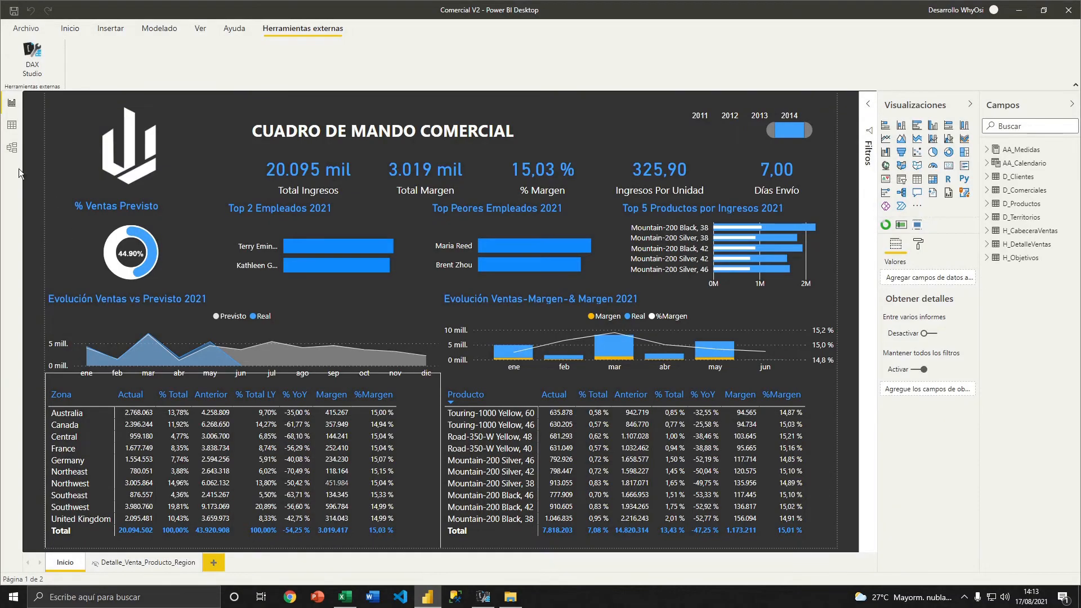
click(11, 124)
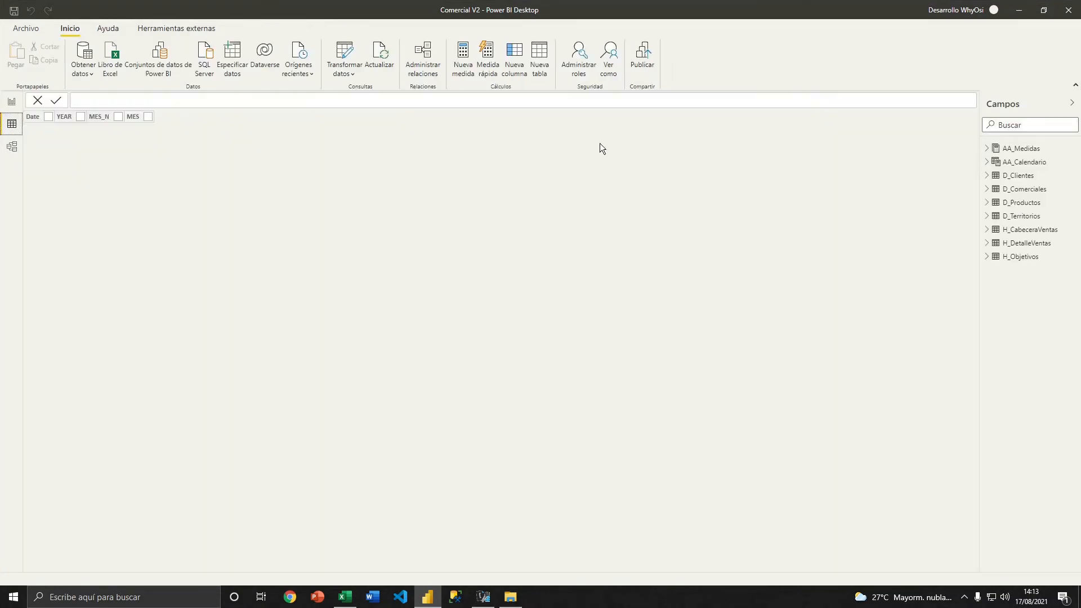
click(1024, 162)
key(alt+Tab)
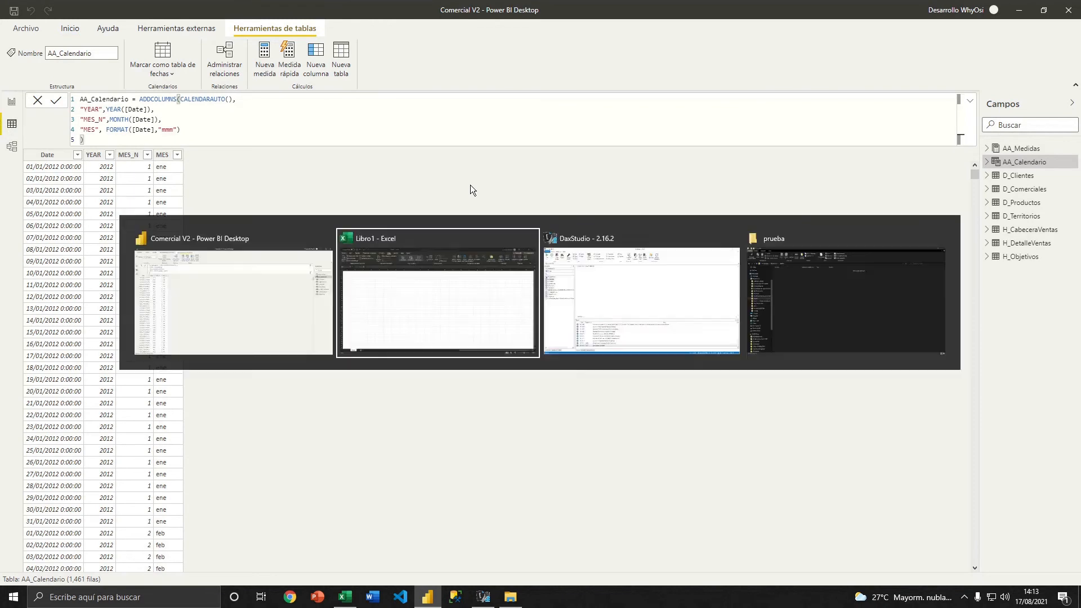
click(72, 144)
click(51, 148)
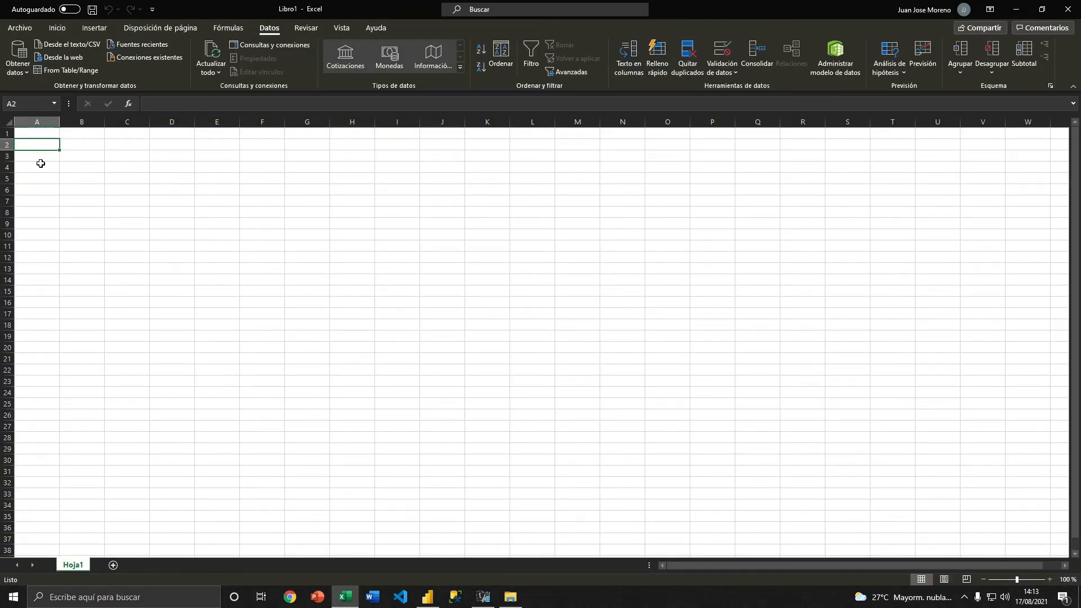
click(41, 165)
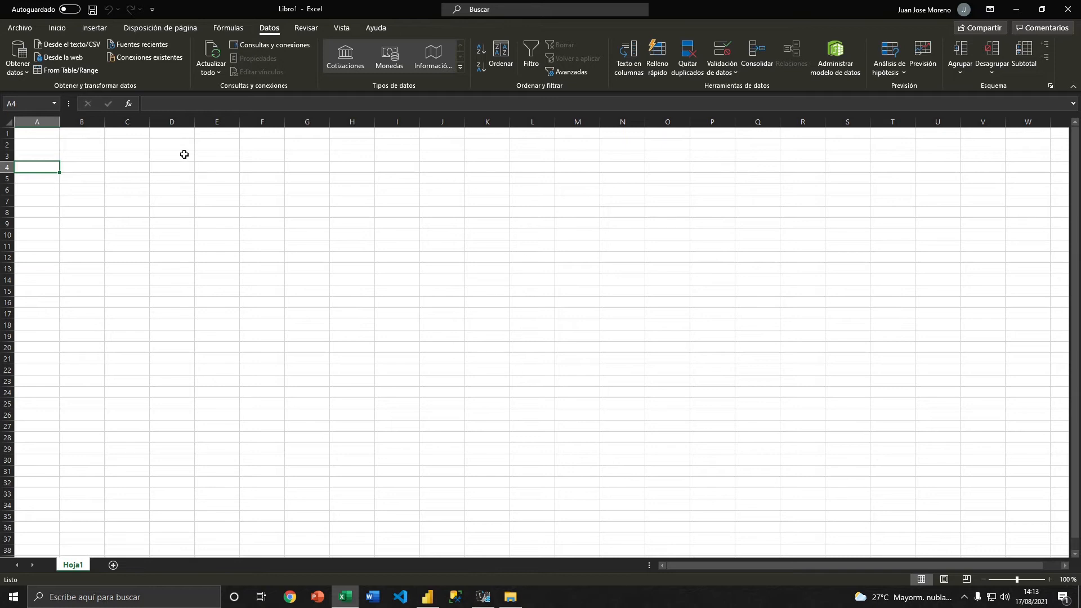
drag(42, 150, 43, 251)
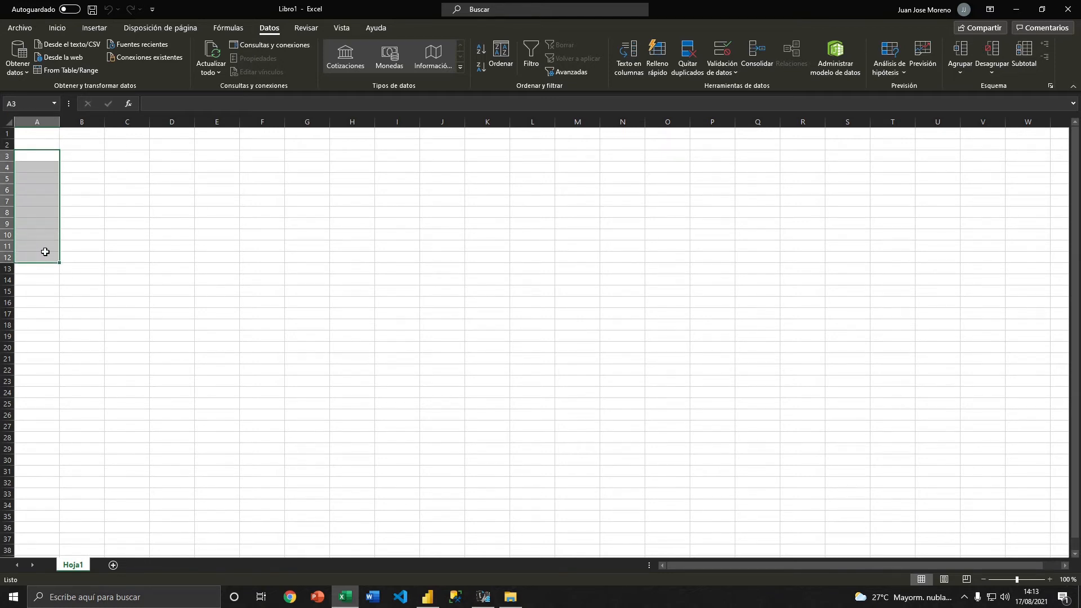
click(42, 233)
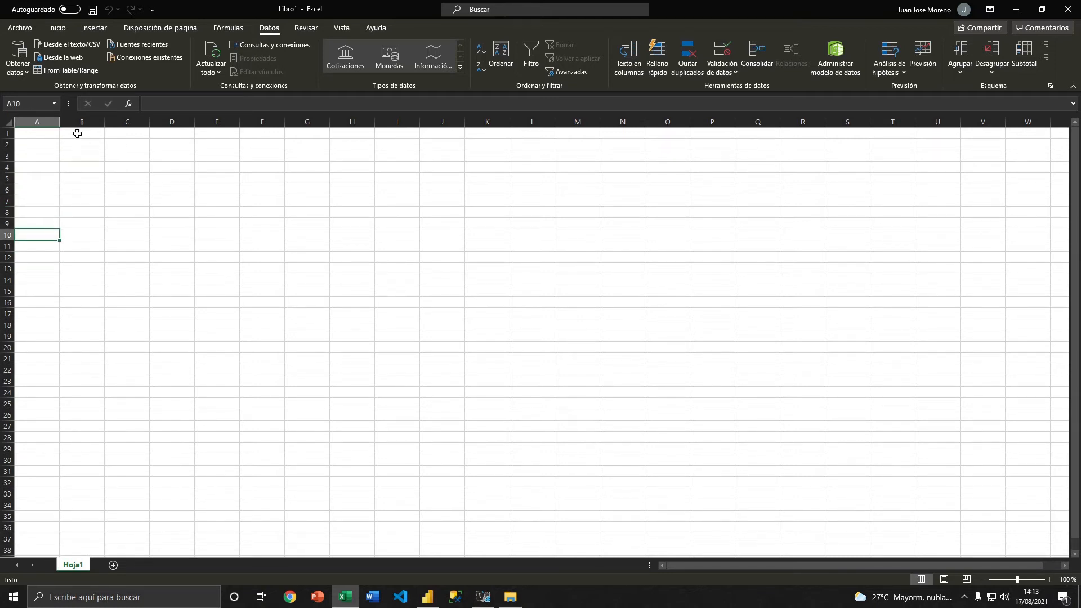
click(48, 199)
click(45, 222)
click(49, 194)
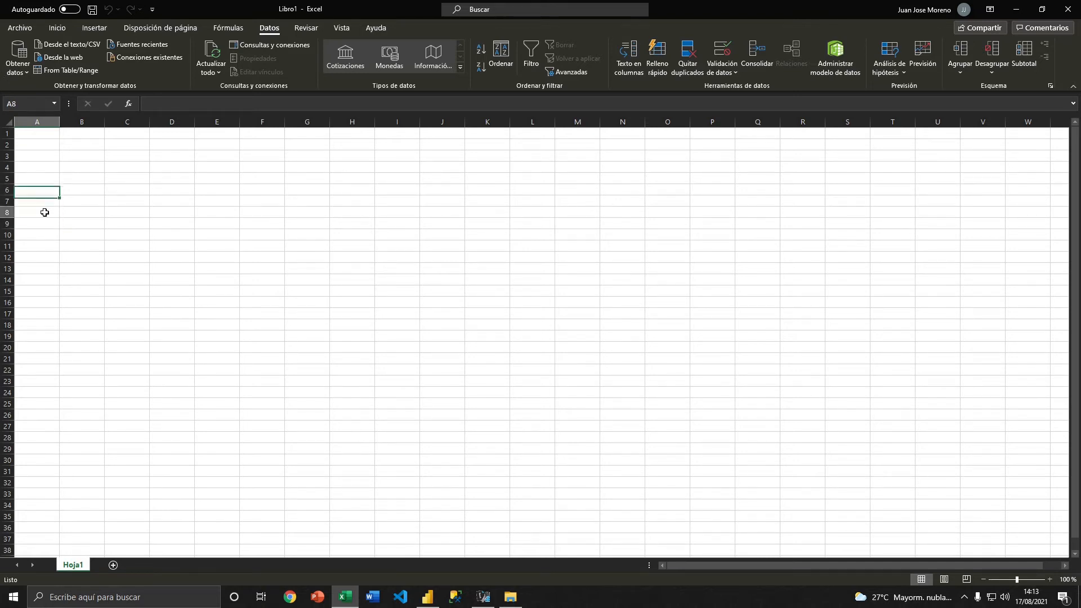
click(44, 212)
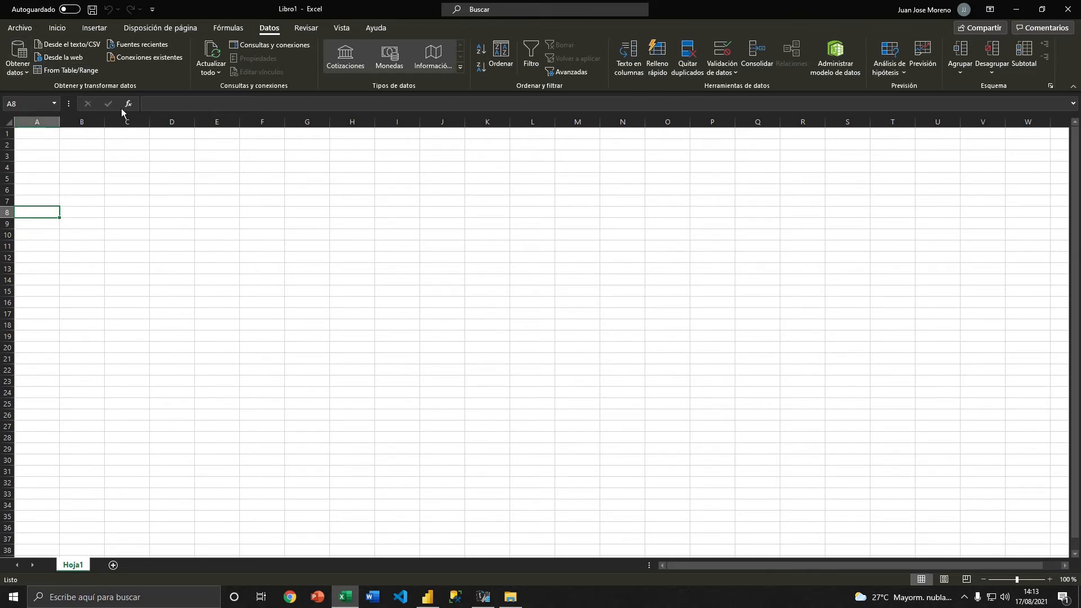
- Copy the Power BI model's local server name and port from DAX Studio and return to the Excel workbook
click(483, 597)
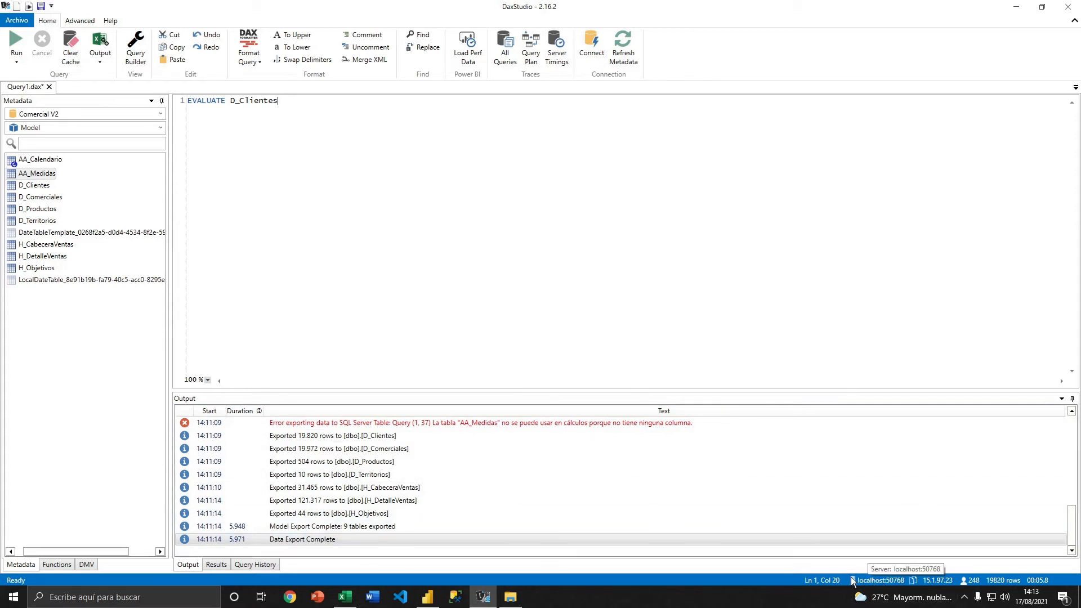
click(915, 581)
key(alt+Tab)
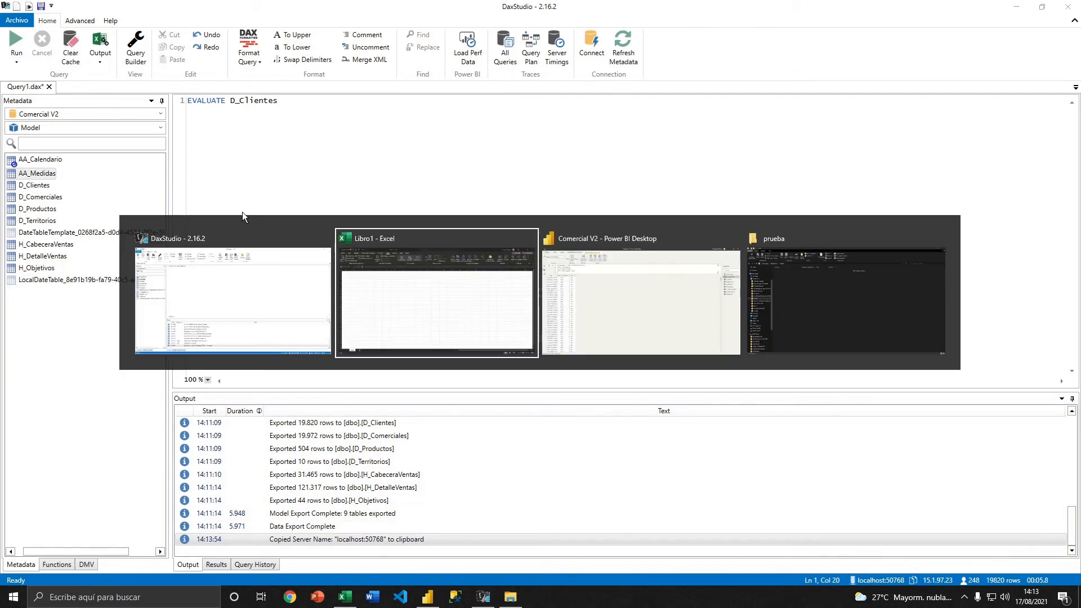
- Connect to the server localhost:50768 as a SQL Server Analysis Services database (import), using the current Windows credentials
click(116, 178)
click(79, 190)
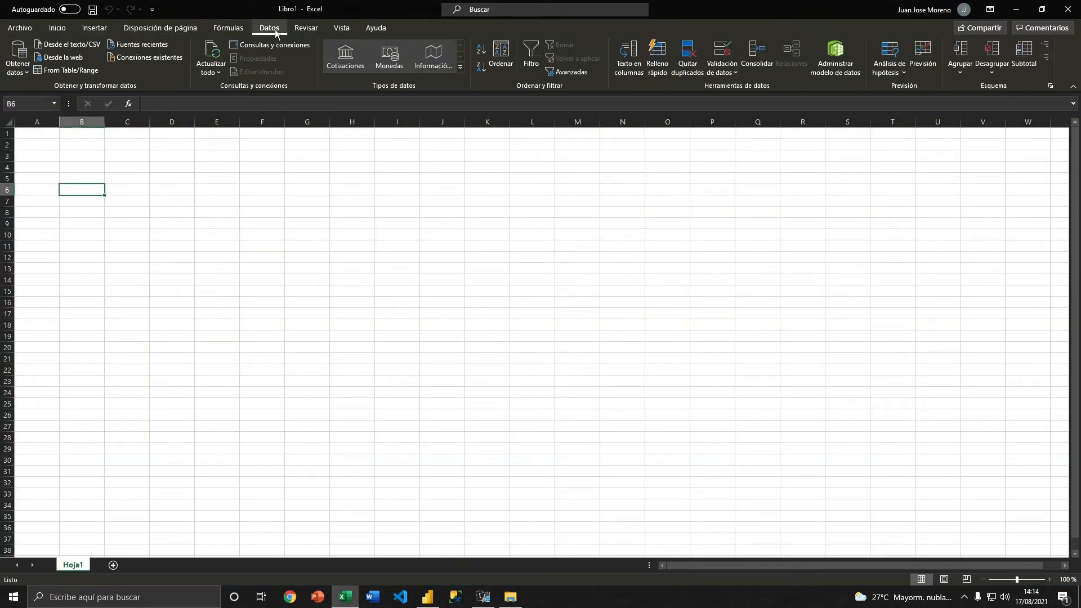
click(19, 67)
mouse_move(64, 121)
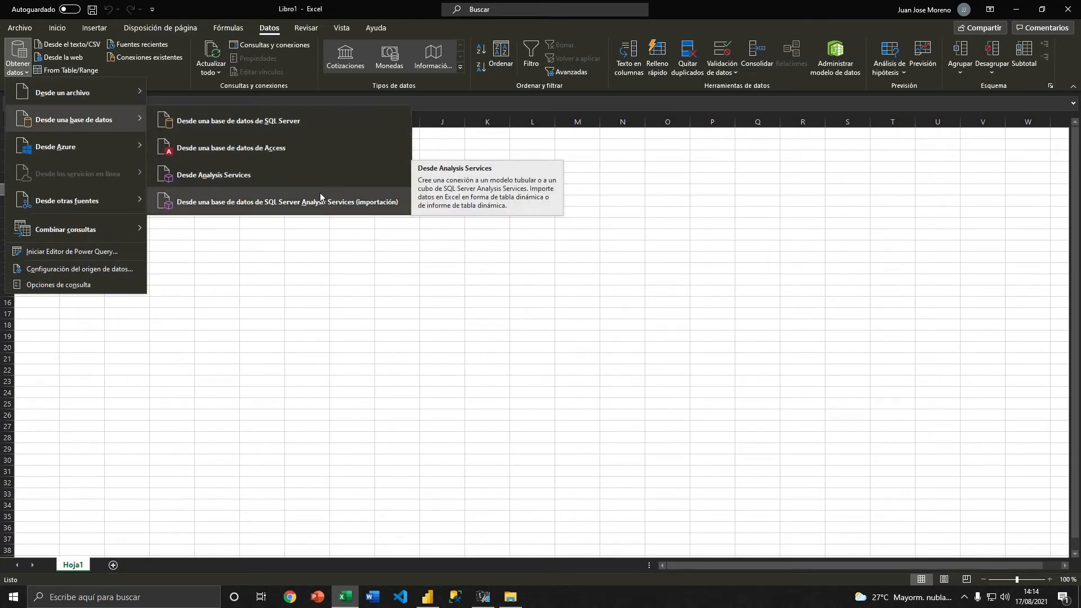
click(243, 204)
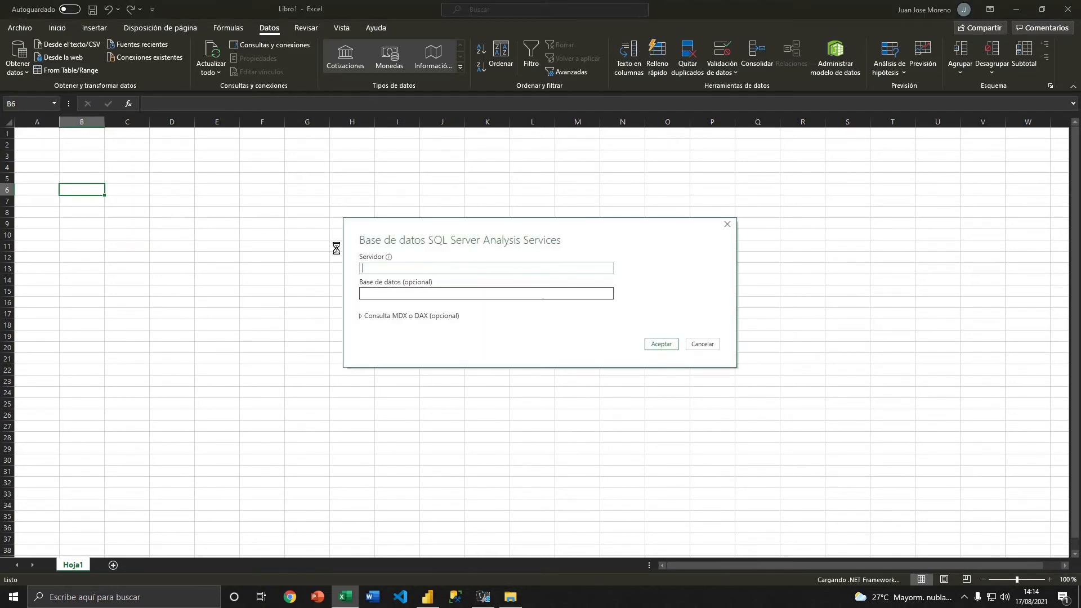
key(ctrl+v)
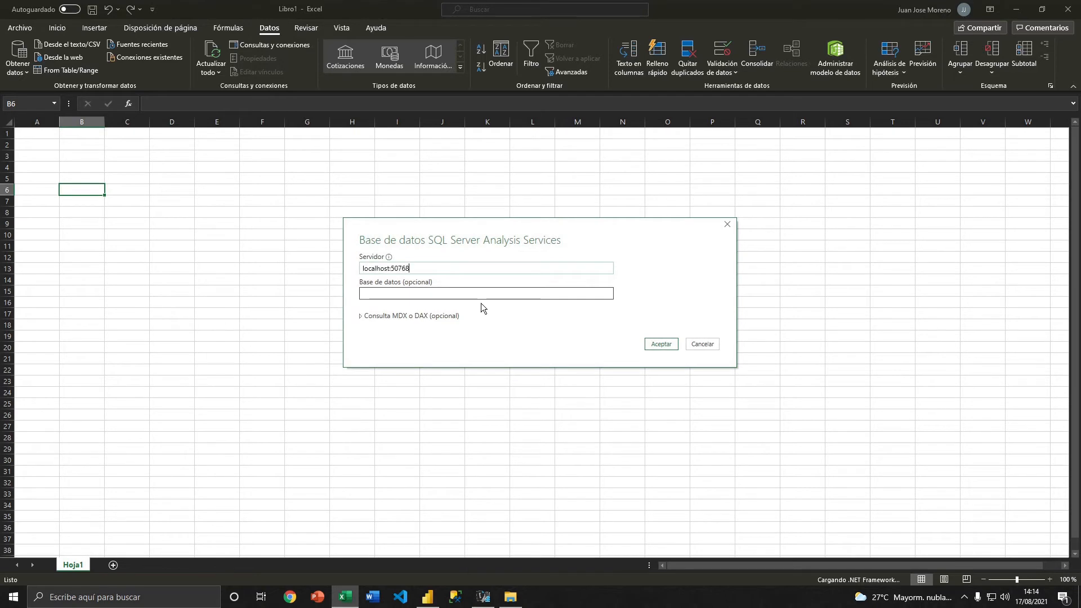
click(660, 344)
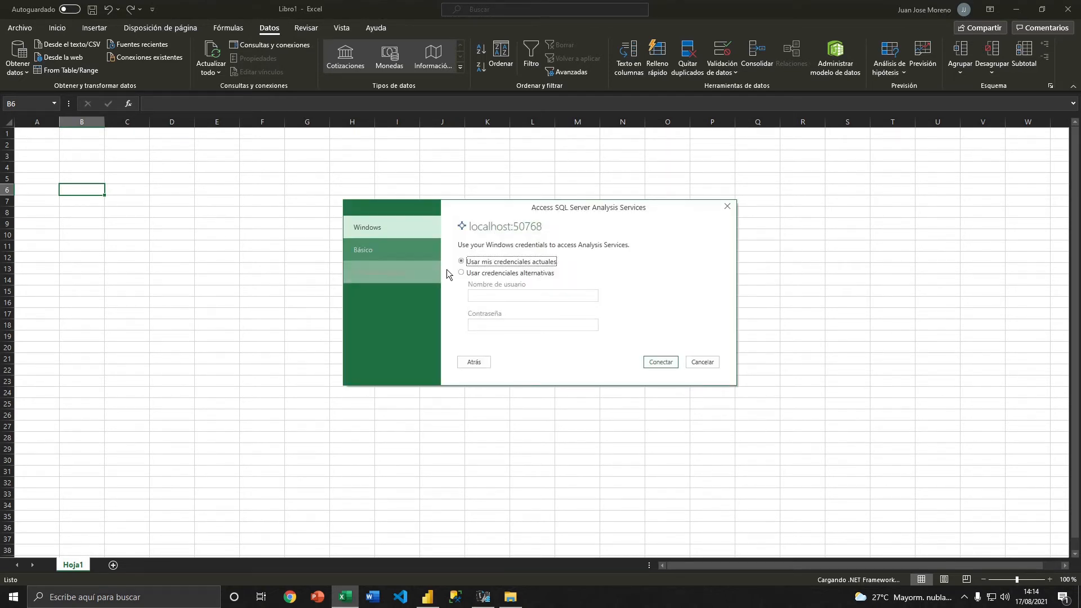
click(658, 361)
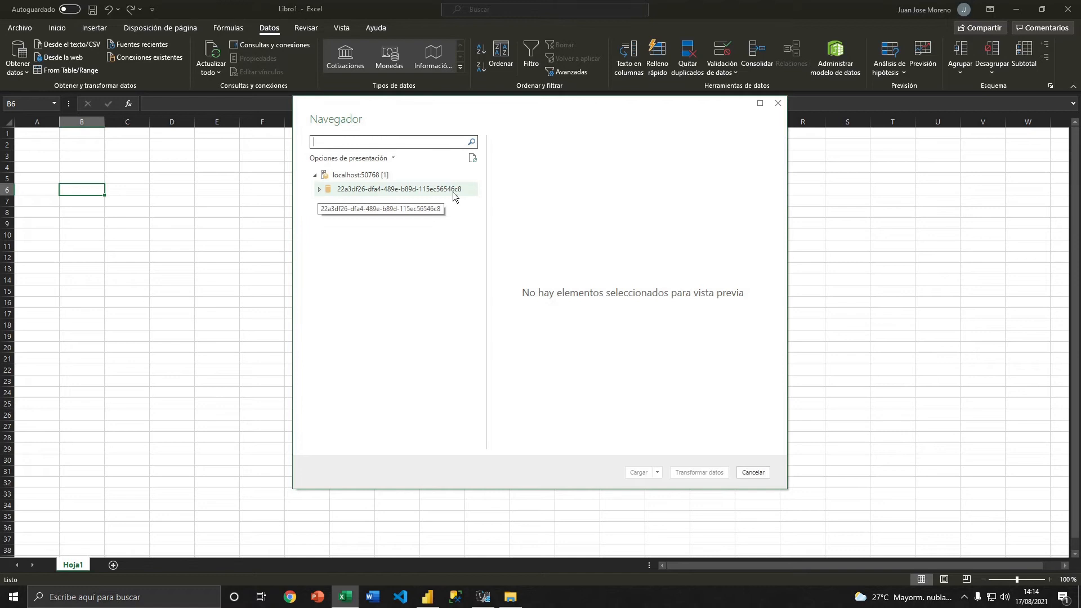
- Expand the database down to the tables of its Model cube and load D_Clientes into the workbook
click(320, 189)
click(324, 203)
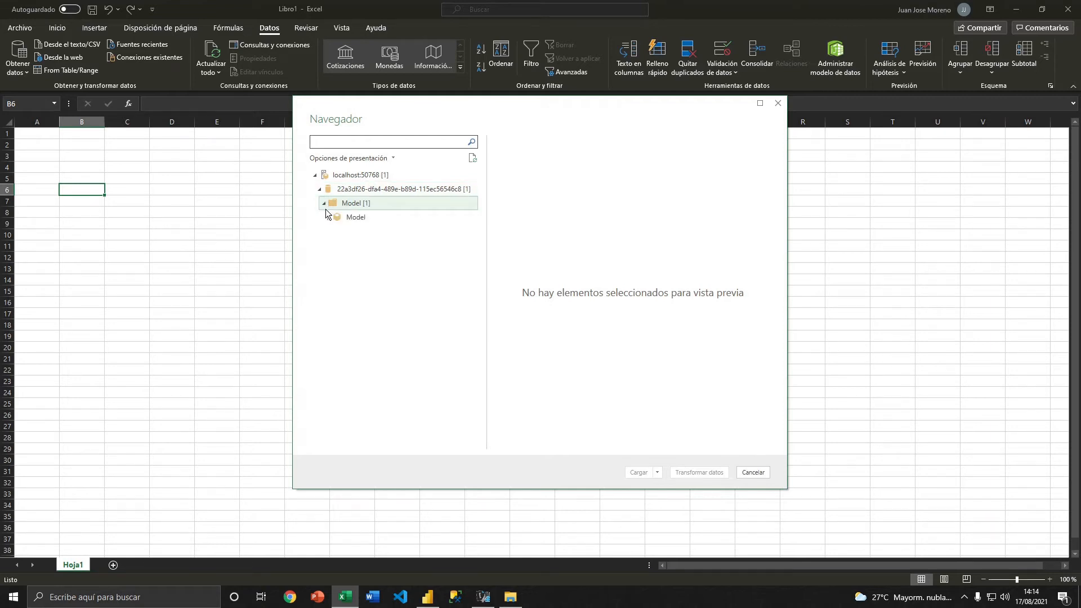
click(328, 217)
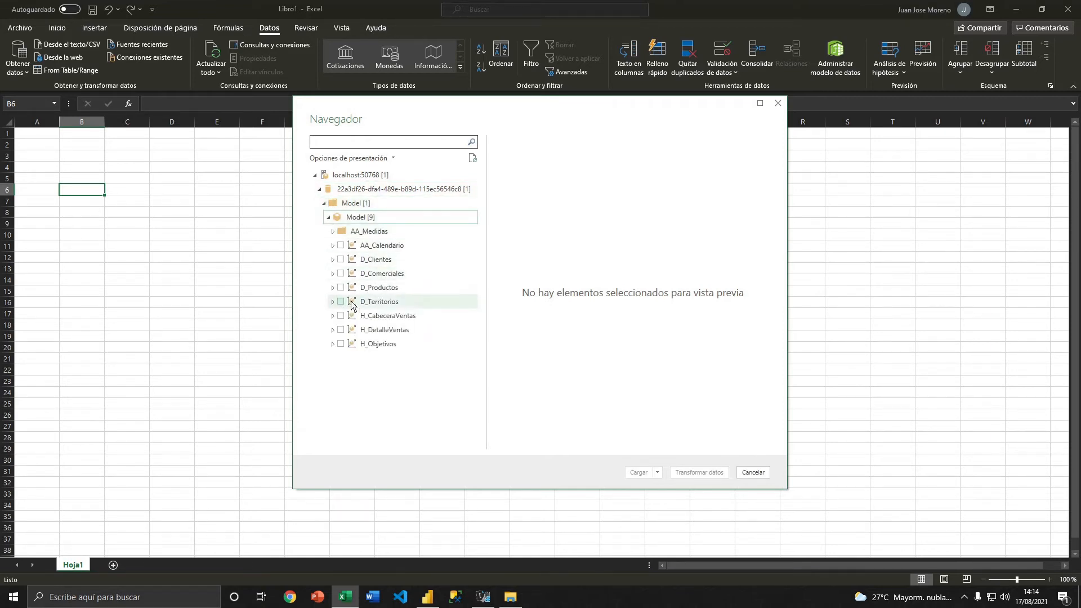
click(341, 259)
click(638, 473)
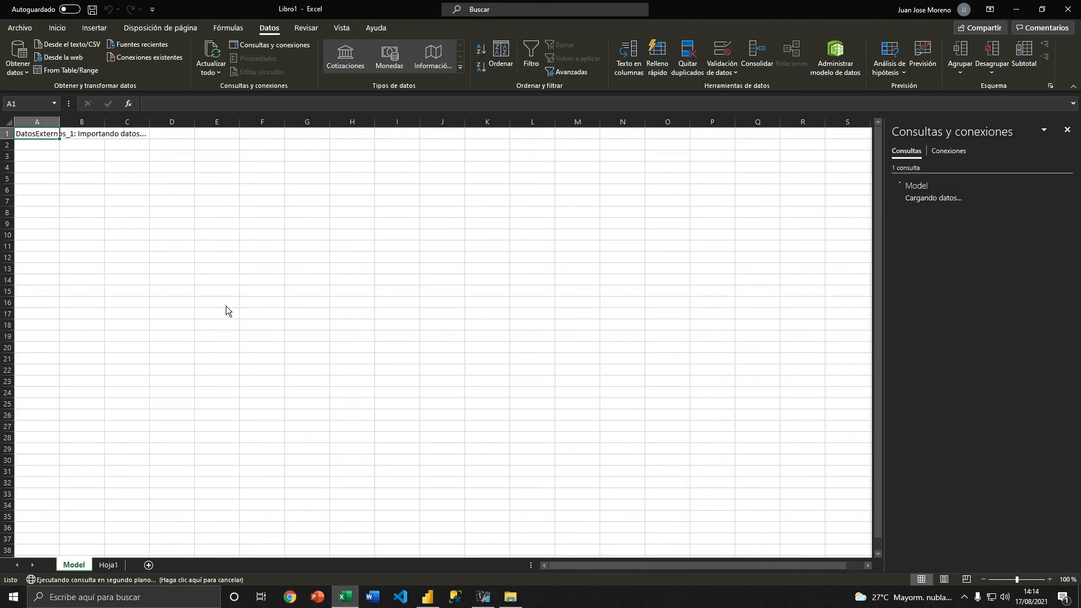
click(245, 263)
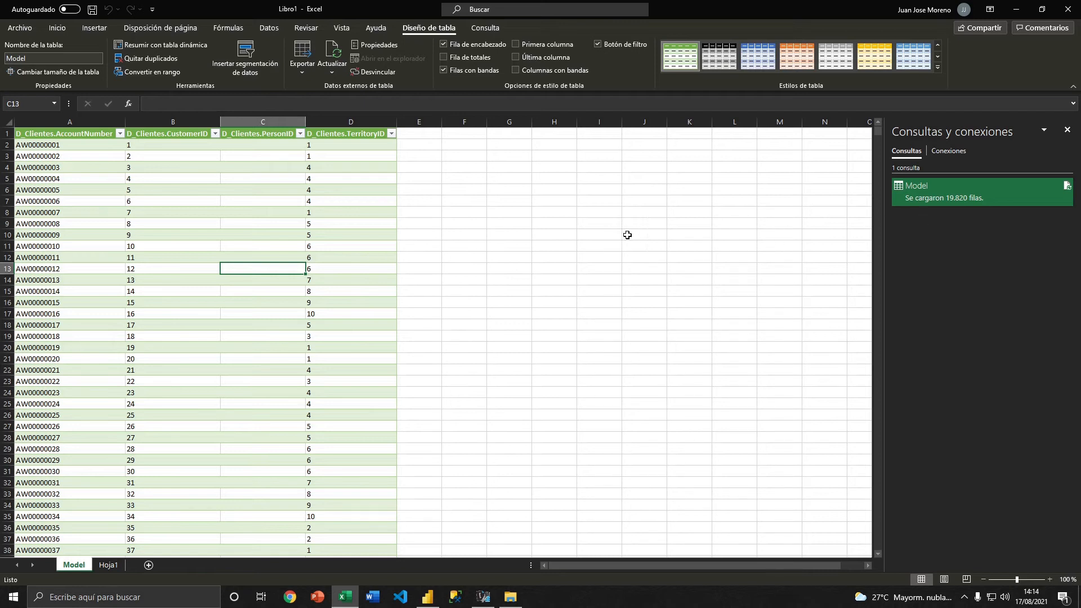
- From sheet Hoja1, open another SQL Server Analysis Services import connection to localhost:50768
click(108, 565)
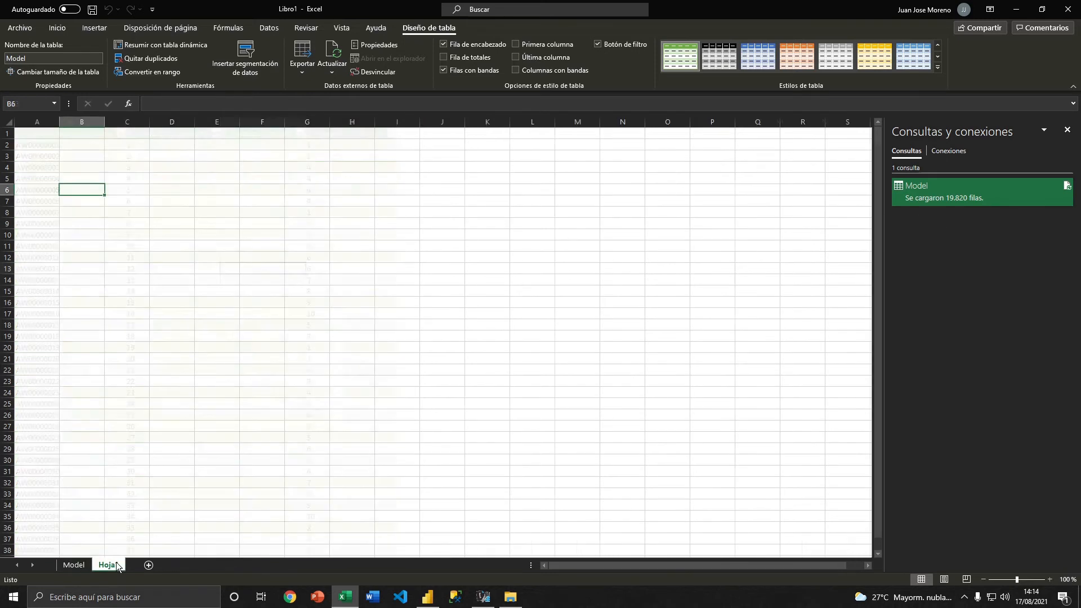
click(264, 28)
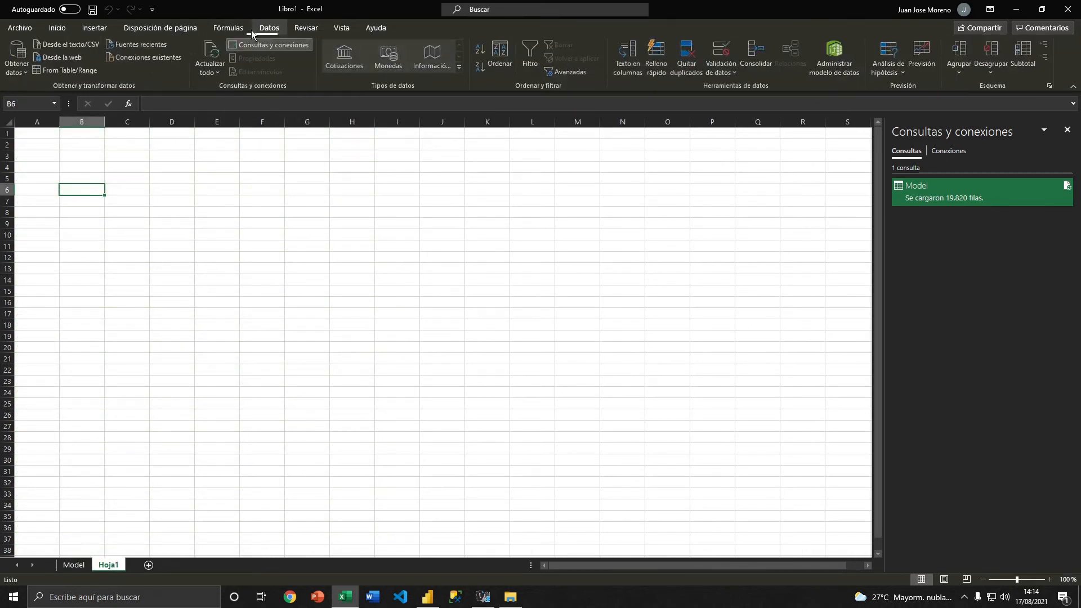
click(24, 78)
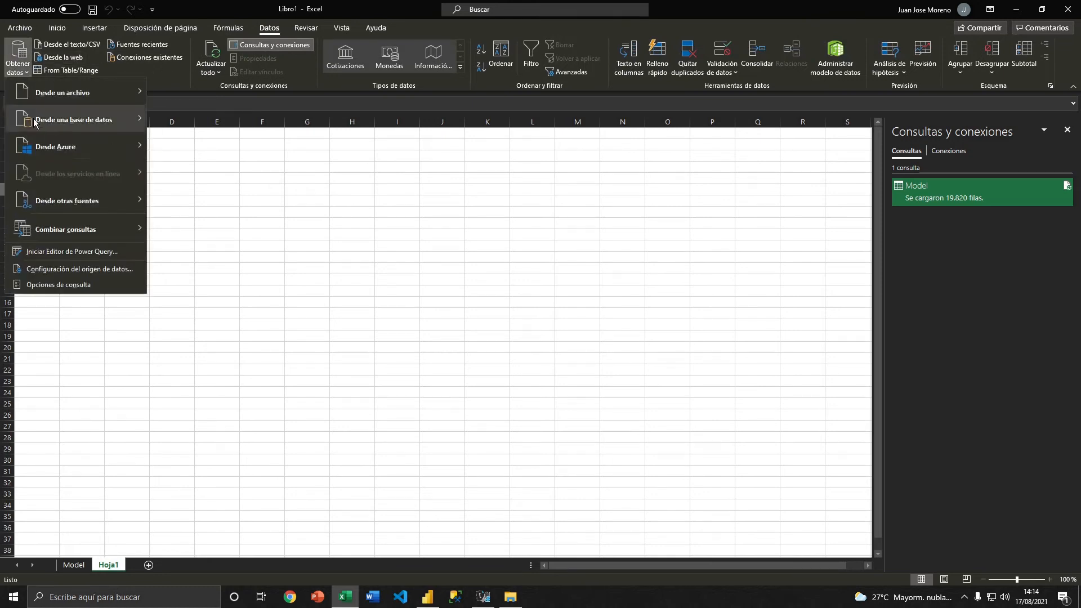
mouse_move(113, 120)
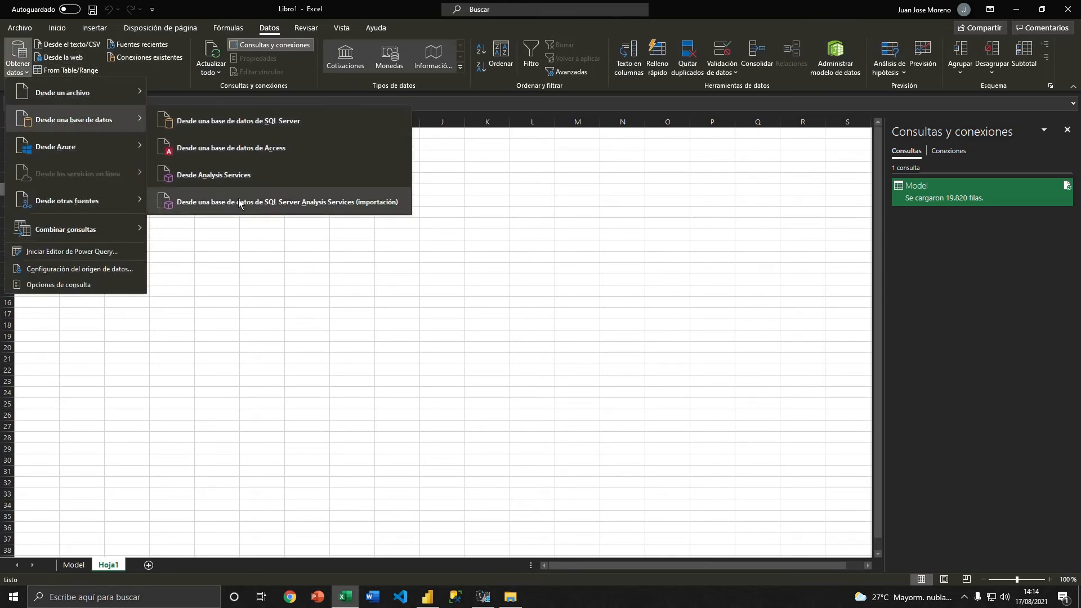
click(239, 200)
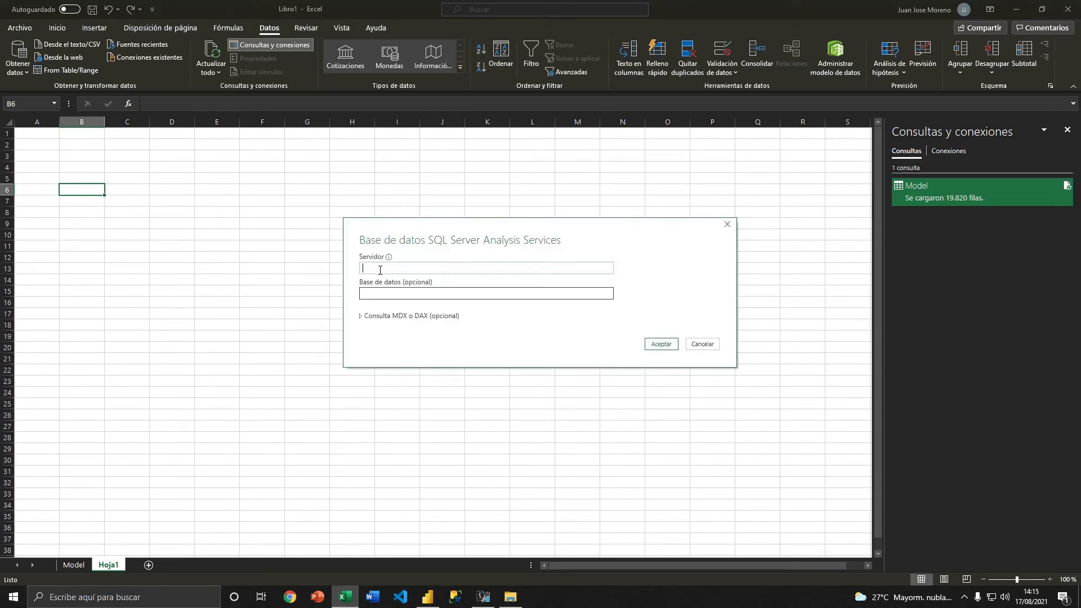
key(ctrl+v)
click(670, 350)
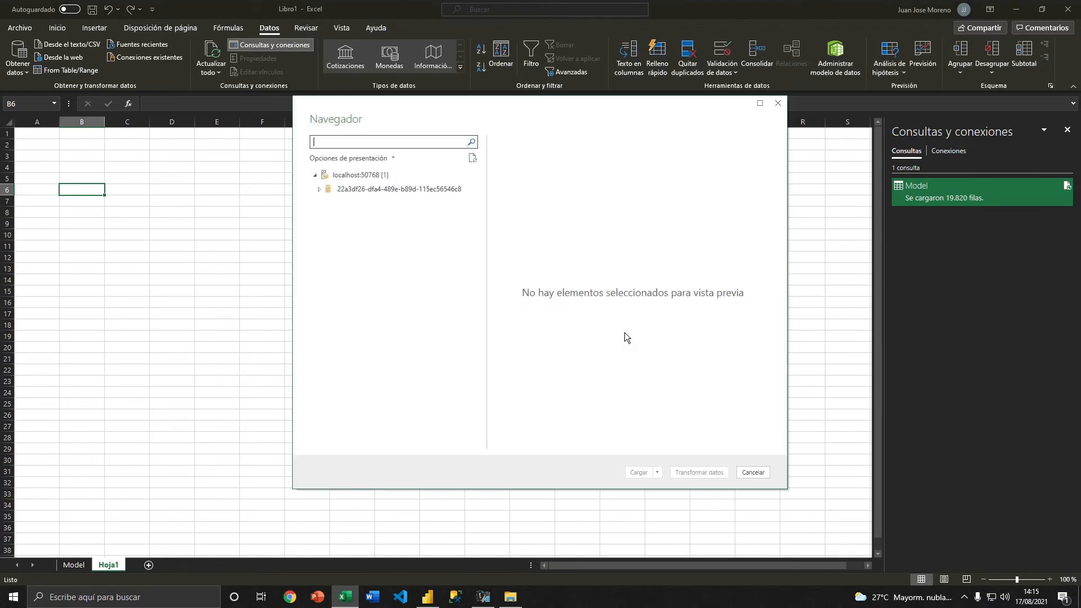
- Expand the Model cube's tables again and load D_Productos into the workbook
click(320, 189)
click(324, 203)
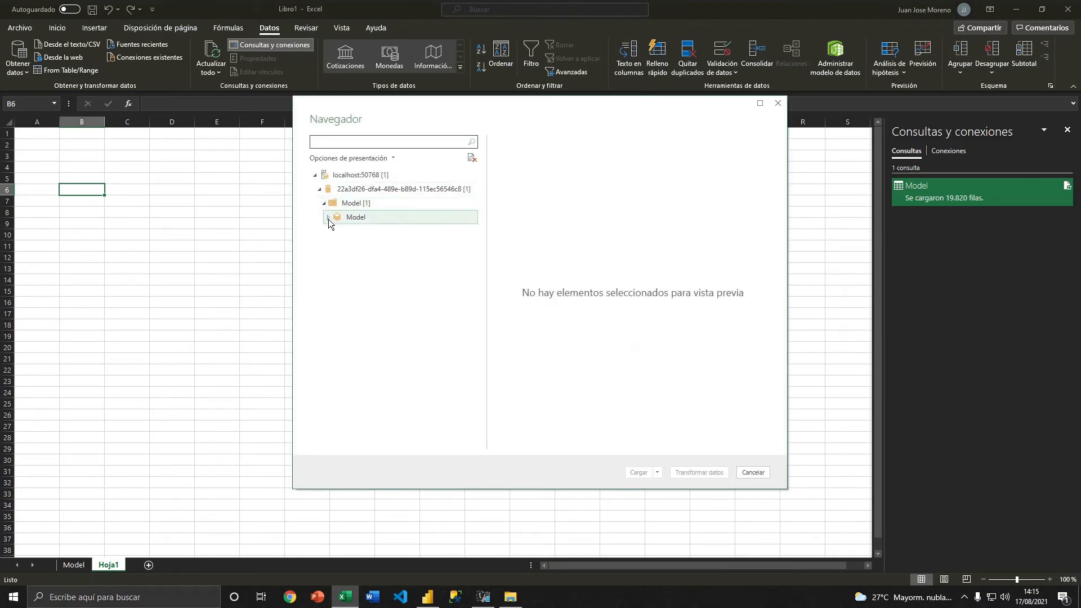
click(329, 217)
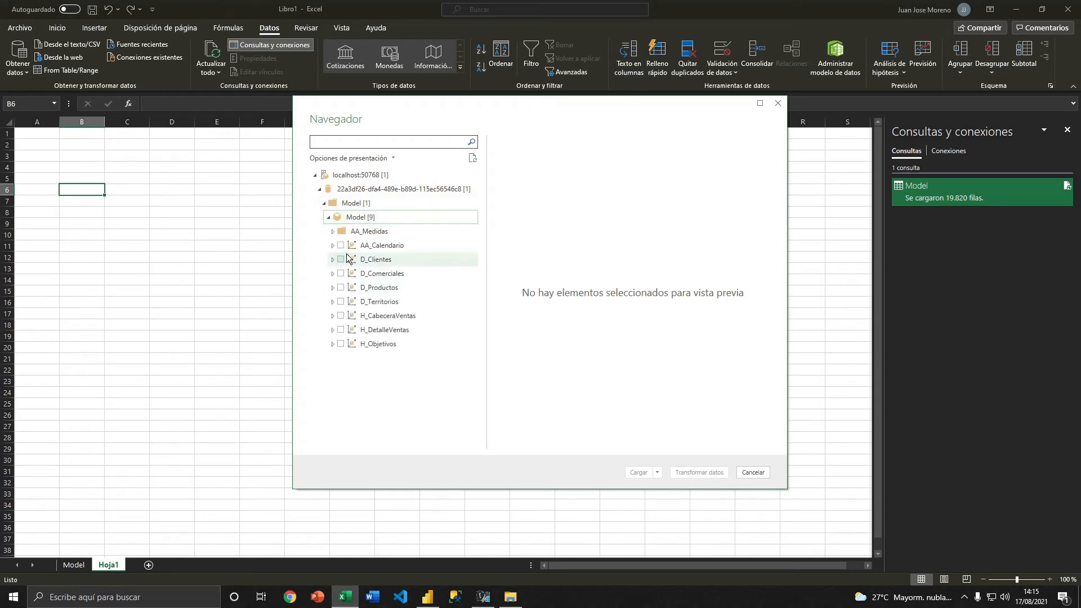
click(342, 287)
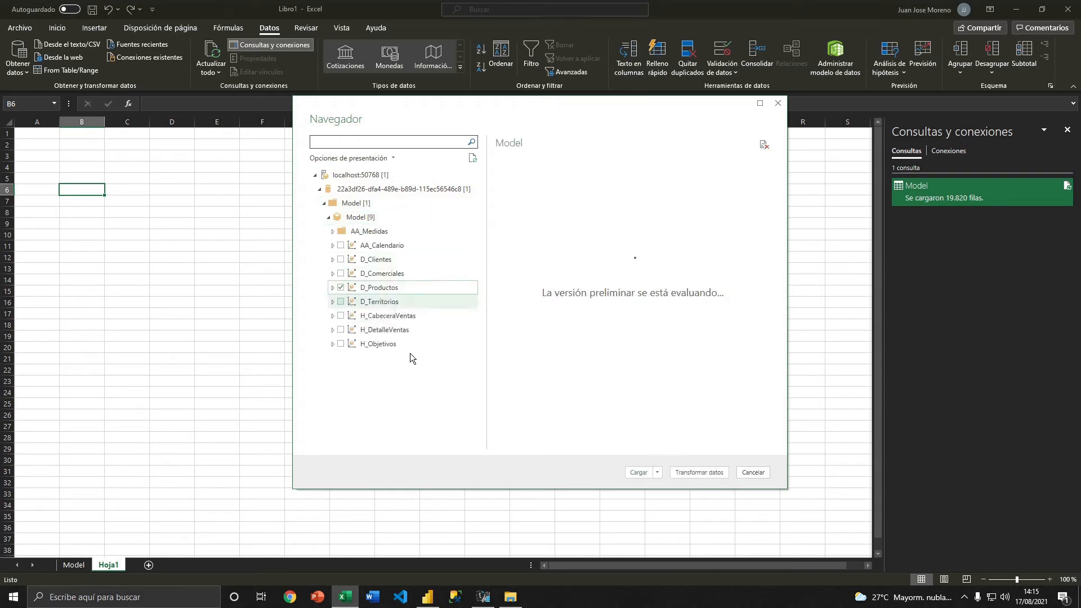
click(641, 472)
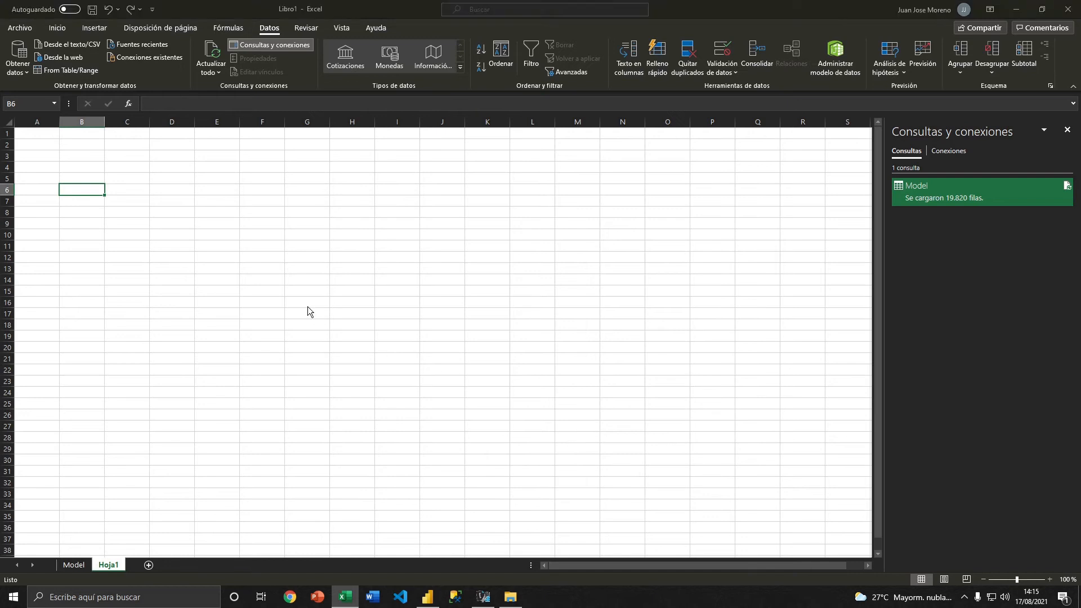
click(157, 259)
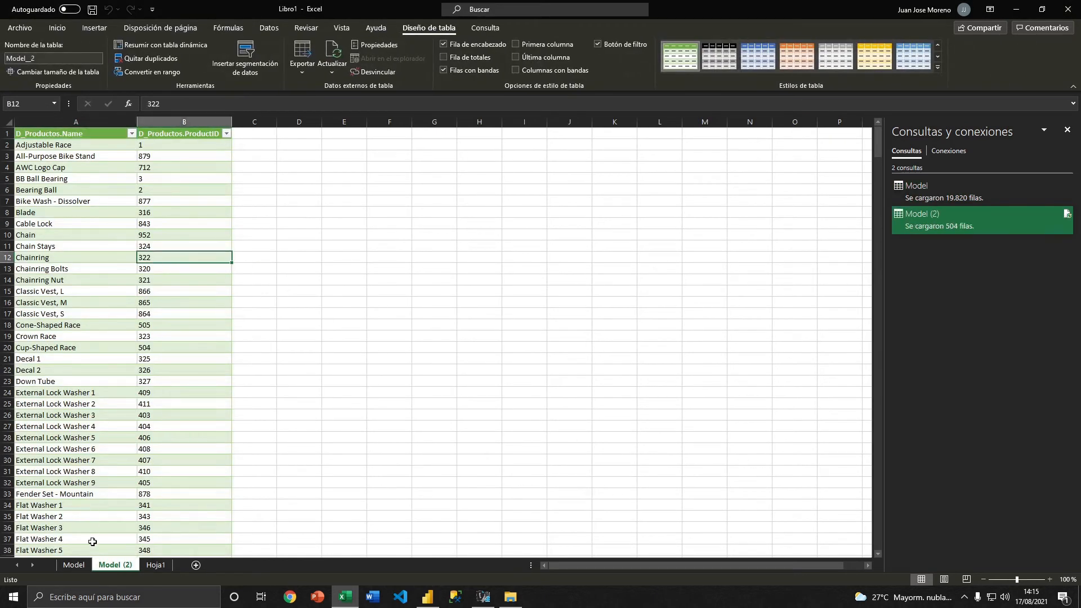
- Review the imported tables on the Model and Model (2) sheets, and hide the list of queries and connections
click(75, 565)
click(115, 565)
click(59, 301)
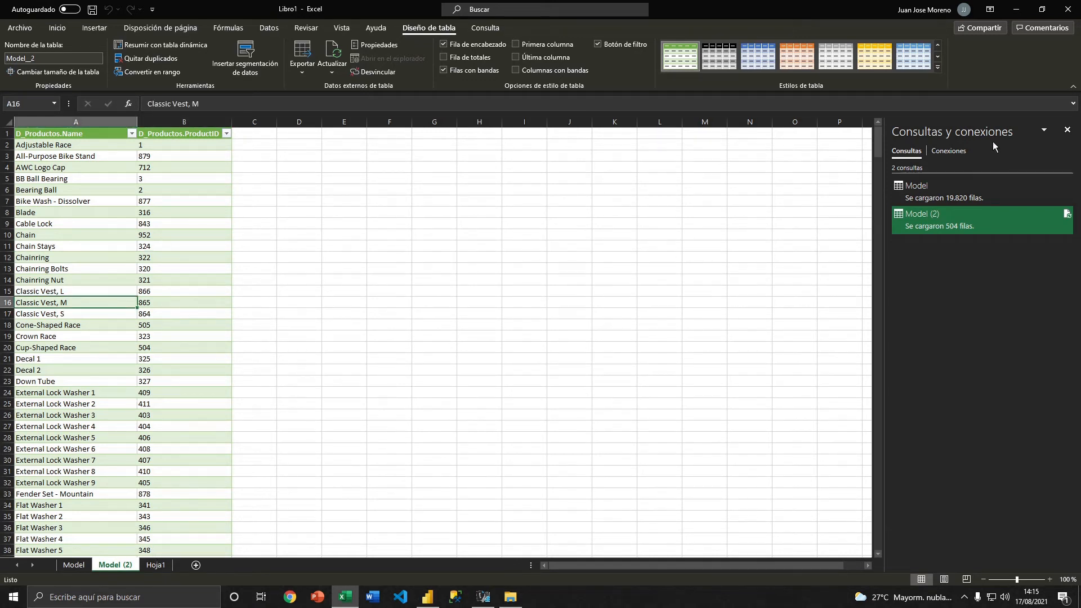
click(1068, 132)
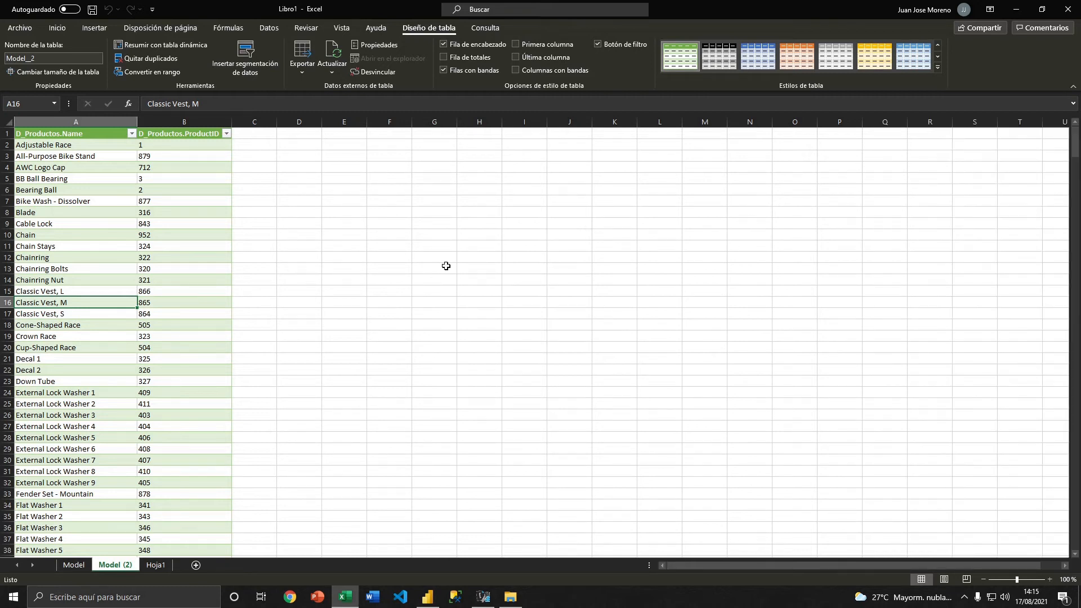
- Close the workbook without saving it and start Excel again with a new blank workbook
click(1073, 13)
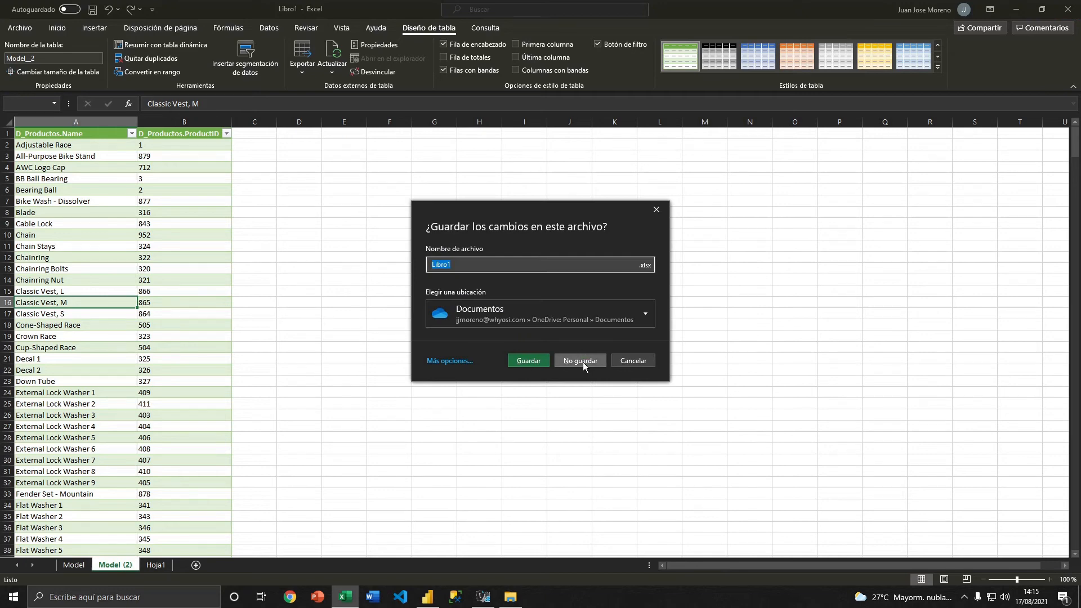
click(580, 361)
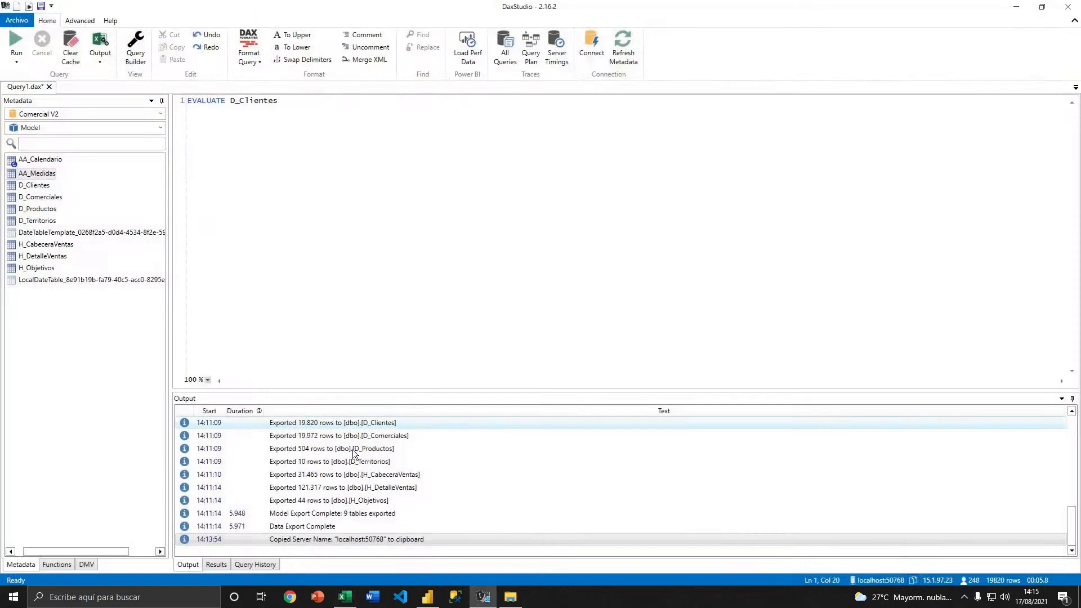
click(336, 602)
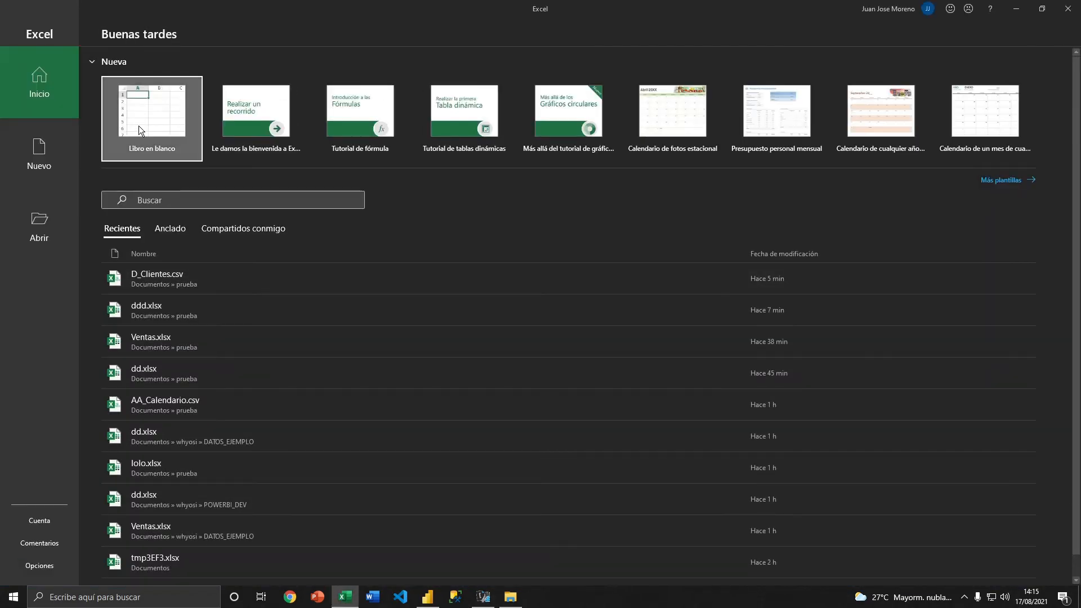
click(141, 124)
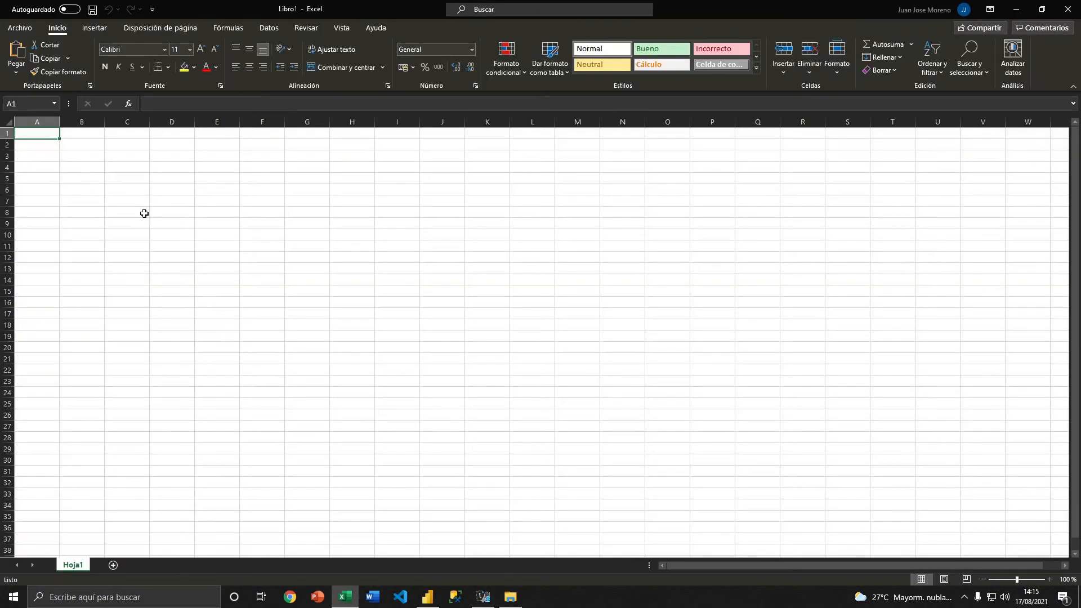
- Start a live Analysis Services connection to the server localhost:50768 with Windows authentication
click(269, 29)
click(23, 67)
mouse_move(40, 121)
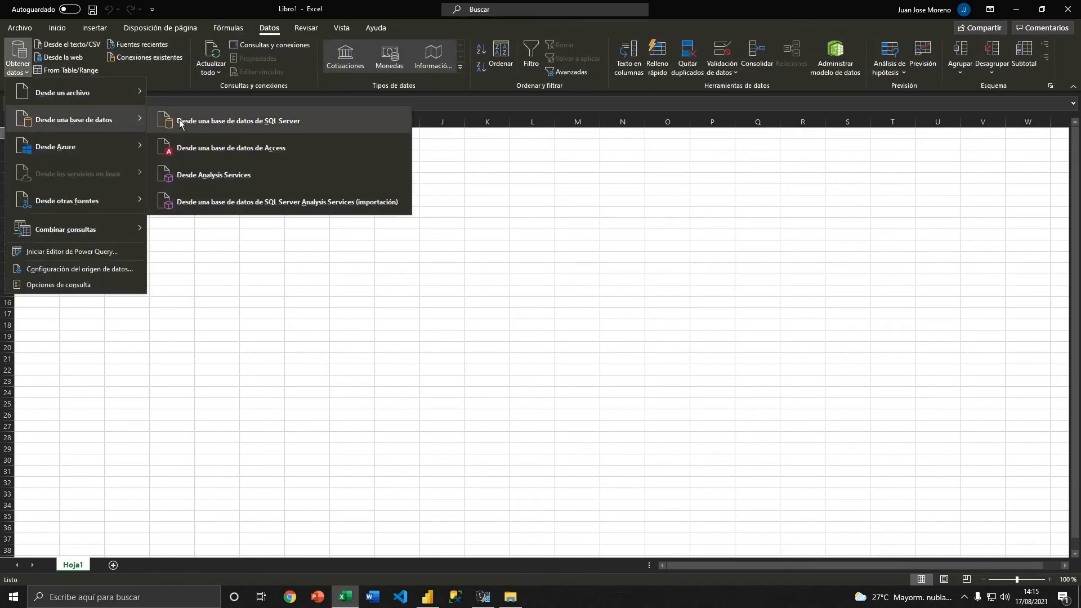
click(196, 173)
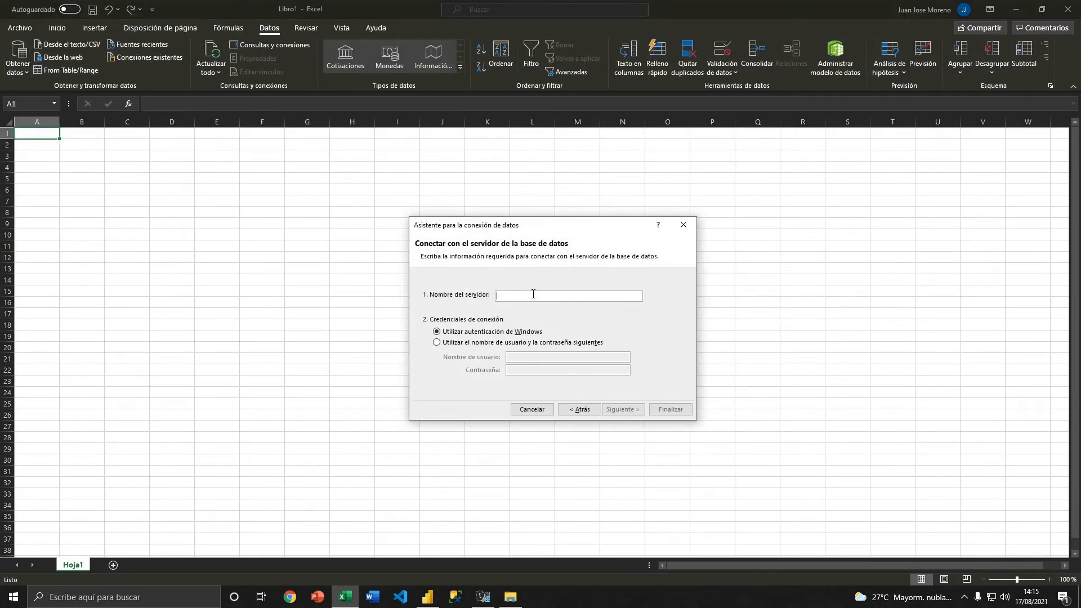
key(ctrl+v)
click(623, 410)
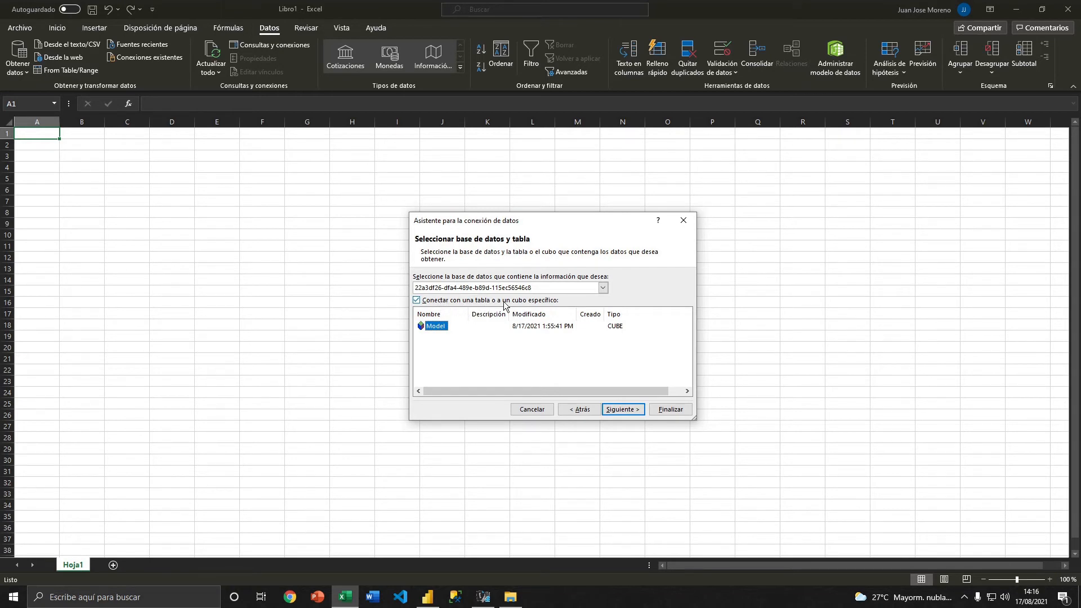
- Choose the specific cube Model, finish the connection with the proposed file name, and insert it as a PivotTable in cell A1 of Hoja1
click(418, 301)
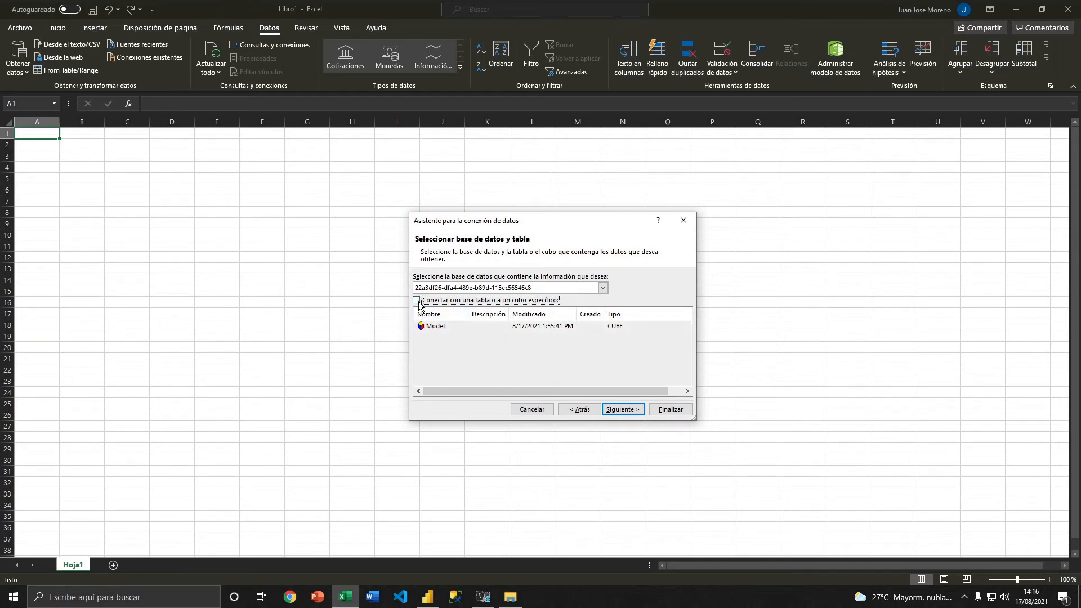
click(418, 301)
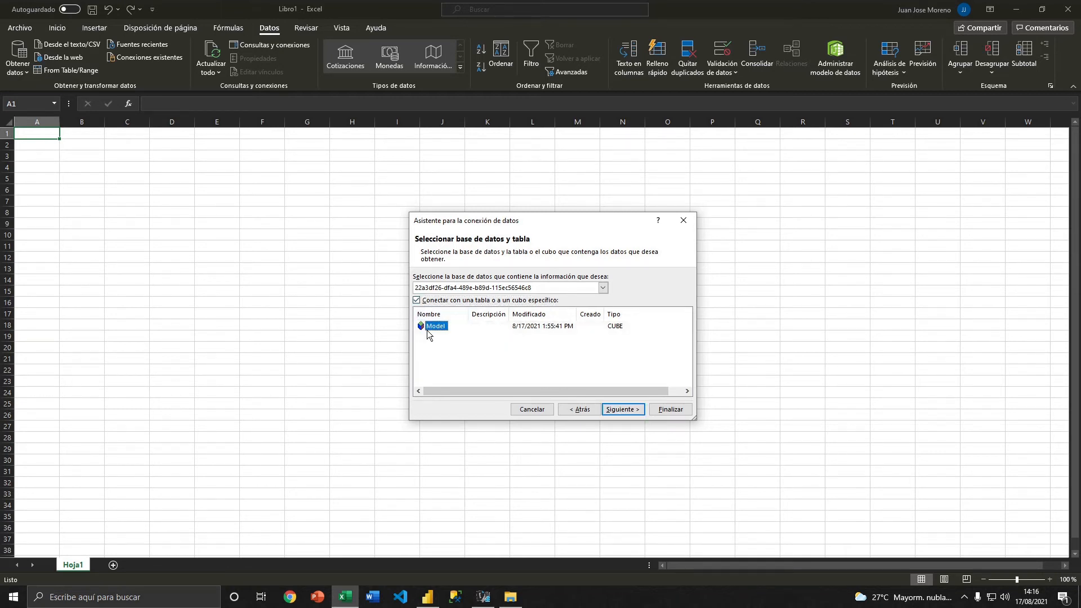
click(640, 412)
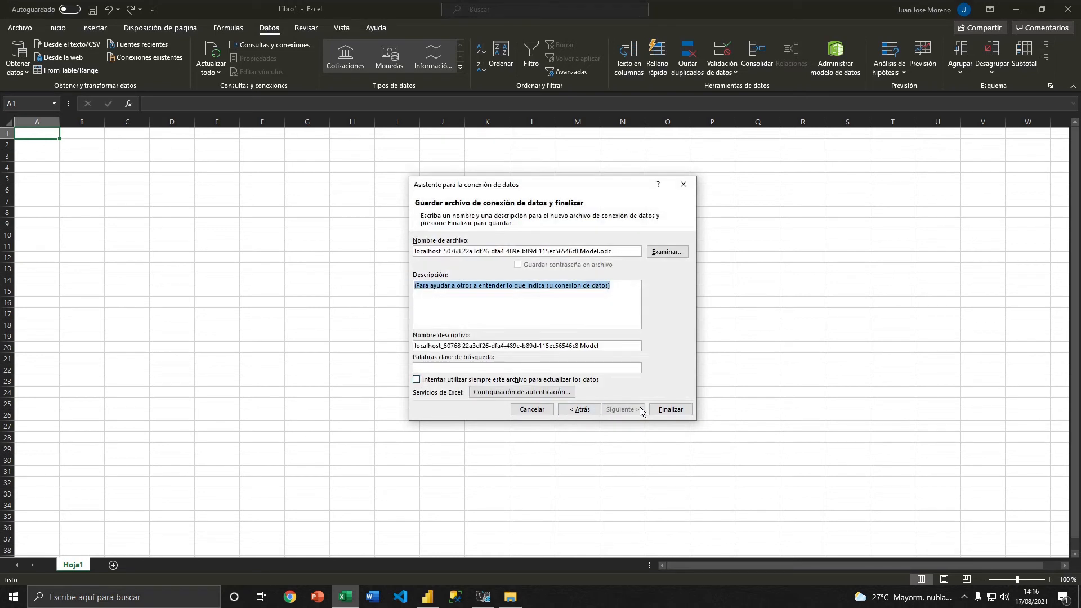
click(670, 409)
click(557, 383)
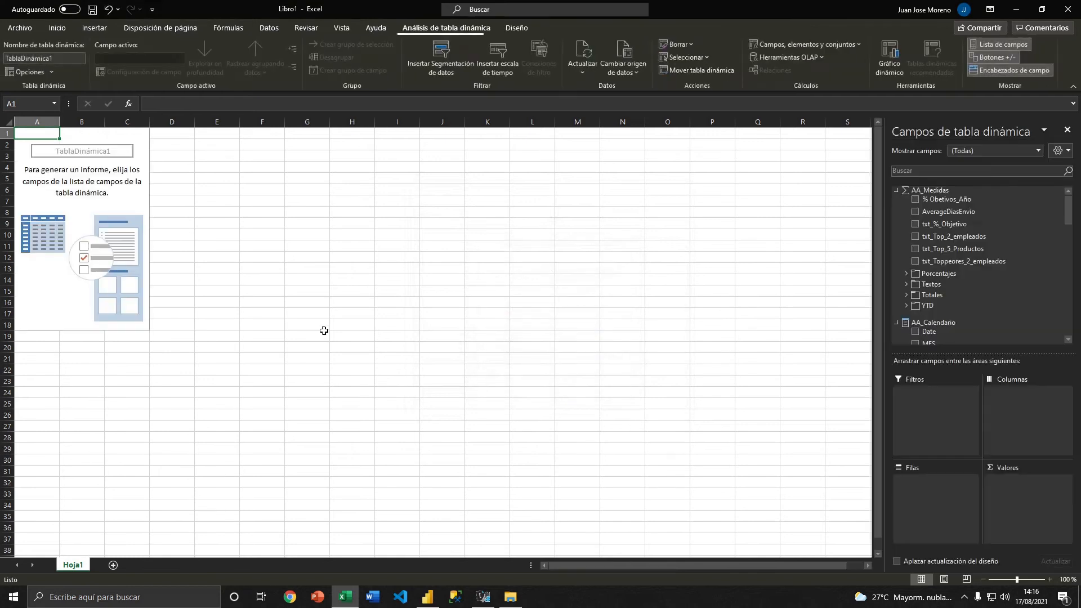
- Collapse every table in the PivotTable field list, from AA_Medidas through H_Objetivos
click(895, 190)
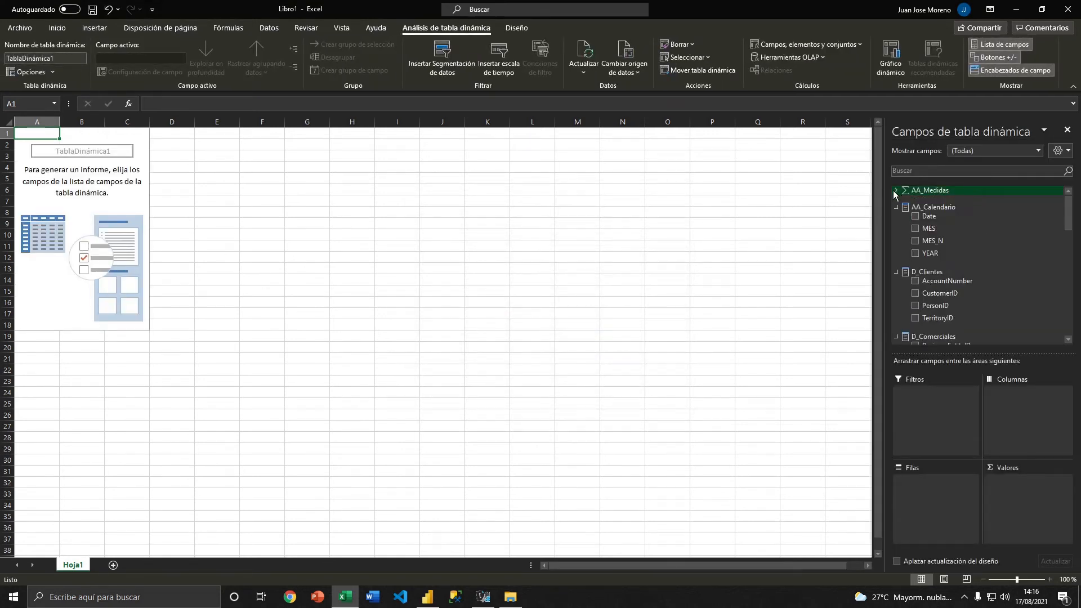
click(896, 208)
click(895, 224)
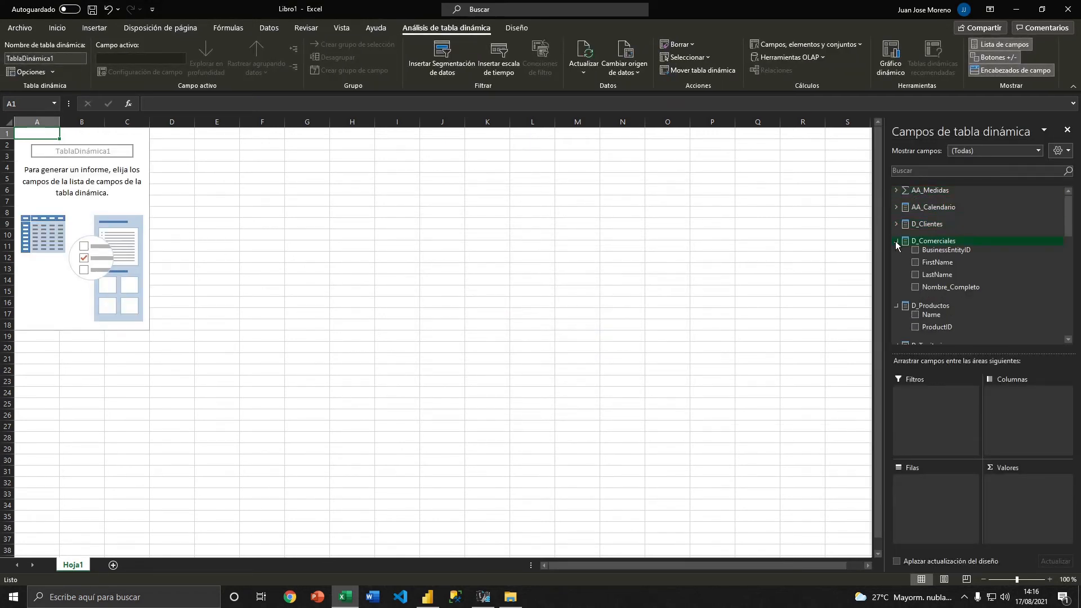
click(896, 241)
click(897, 257)
click(897, 275)
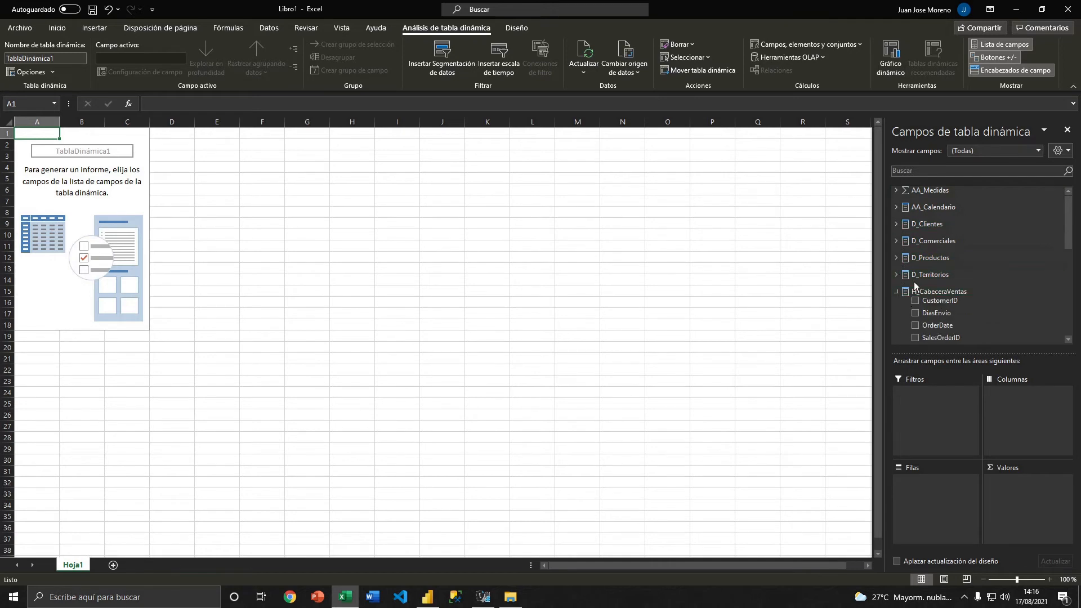
click(1038, 151)
click(942, 163)
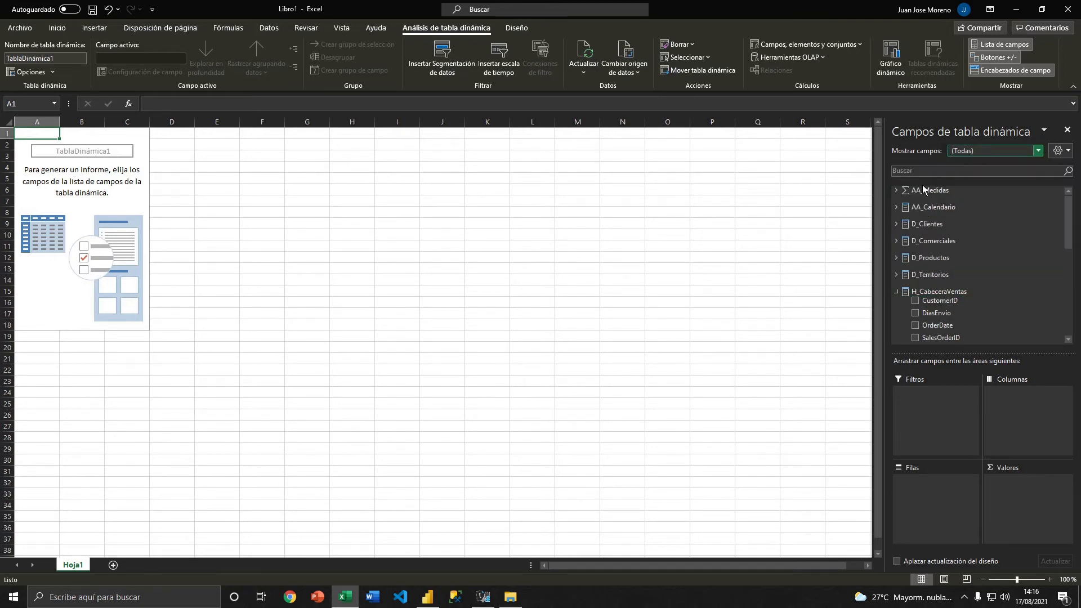
click(897, 291)
click(897, 309)
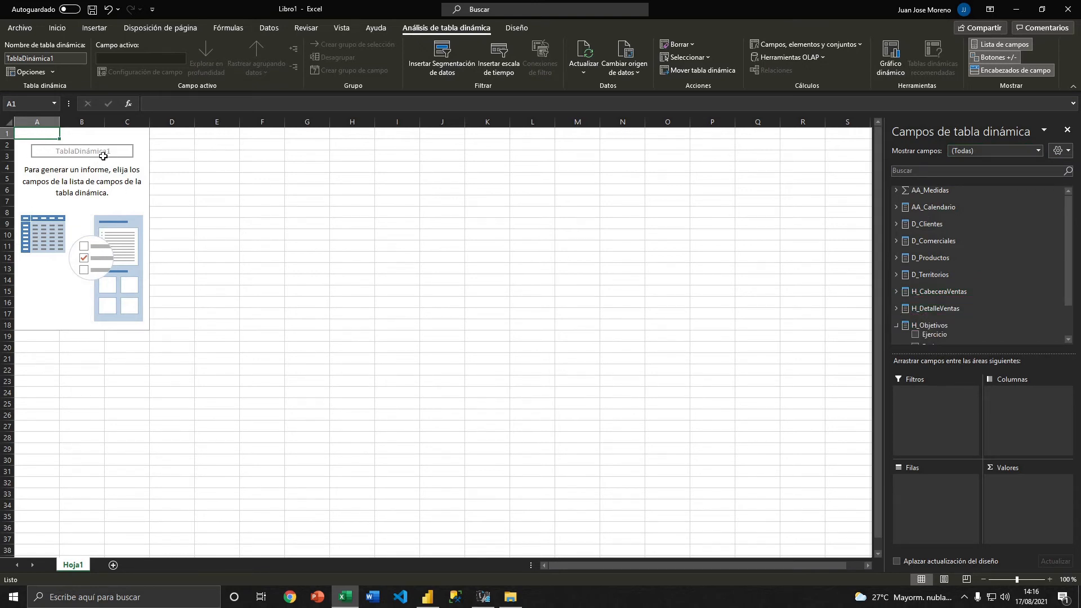
click(895, 325)
- Switch to Power BI Desktop and display the report view of Comercial V2
key(alt+Tab)
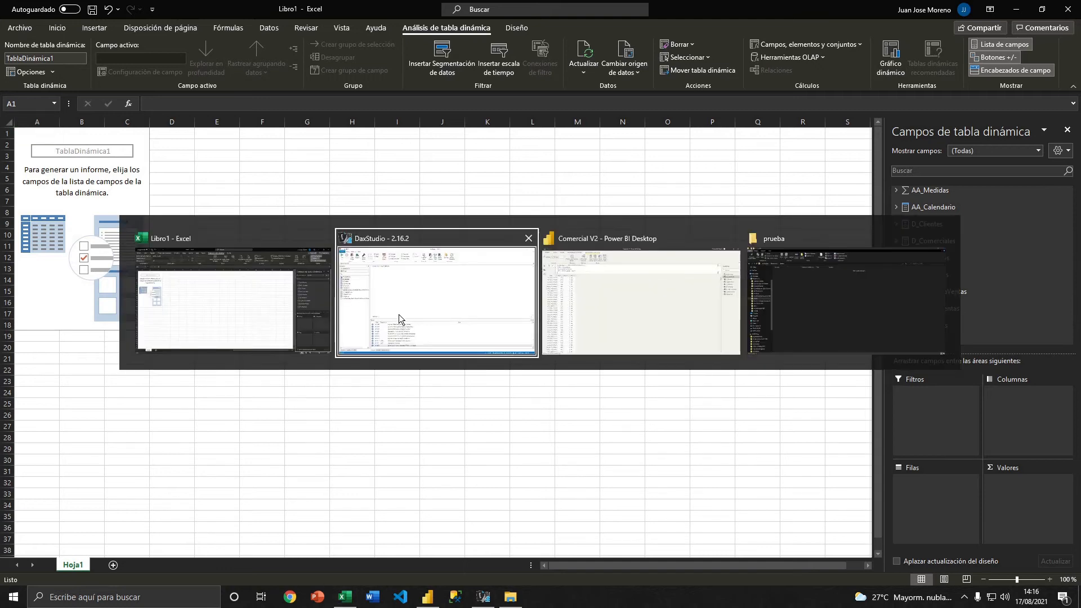
key(alt+Tab)
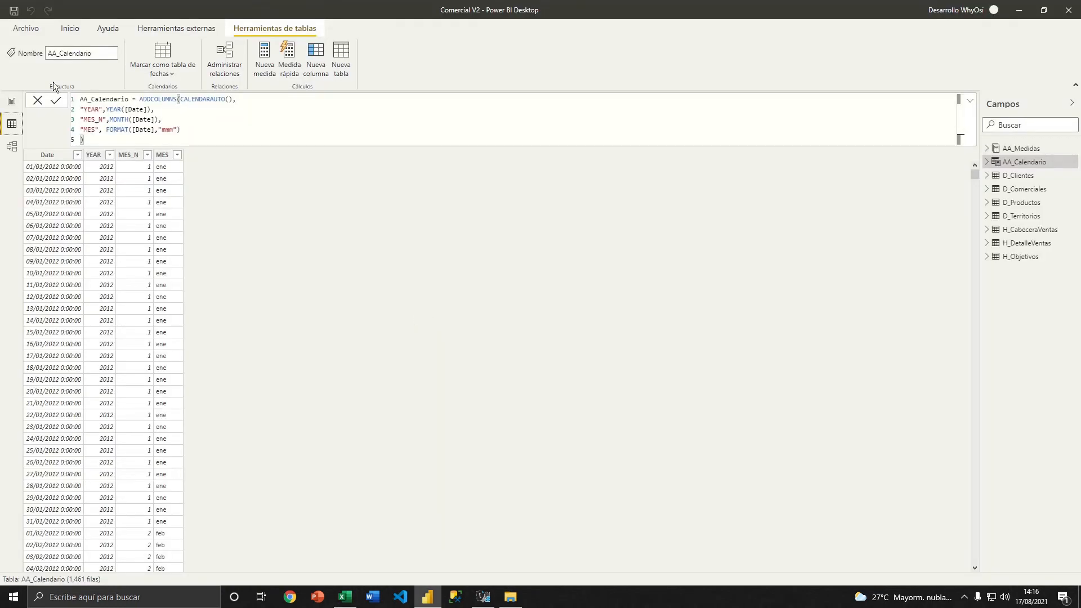
click(8, 104)
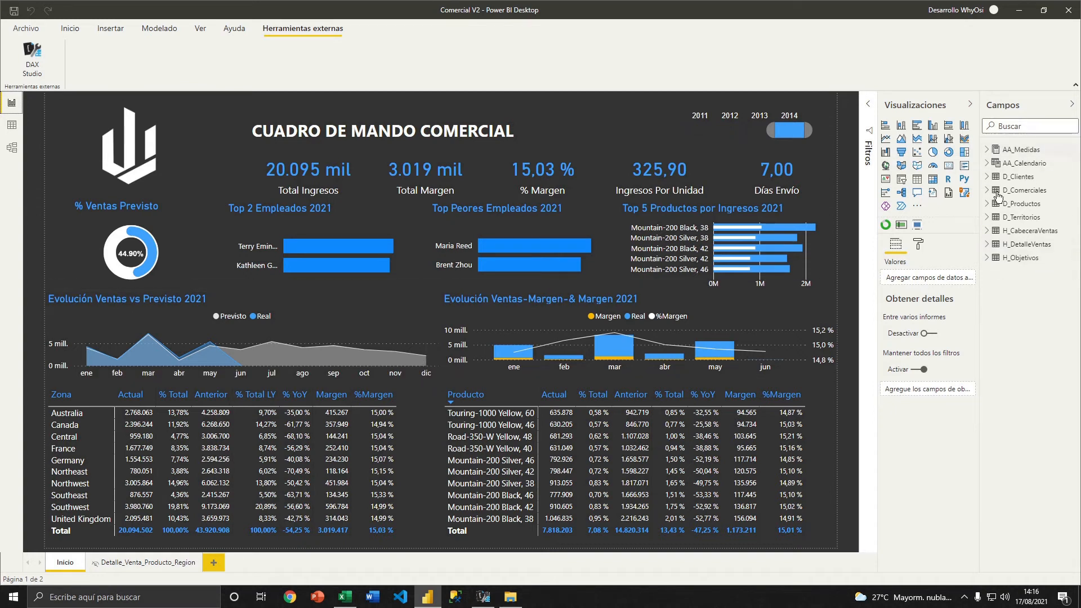
- Return to Excel and move the empty PivotTable from cell A1 to cell I9
key(alt+Tab)
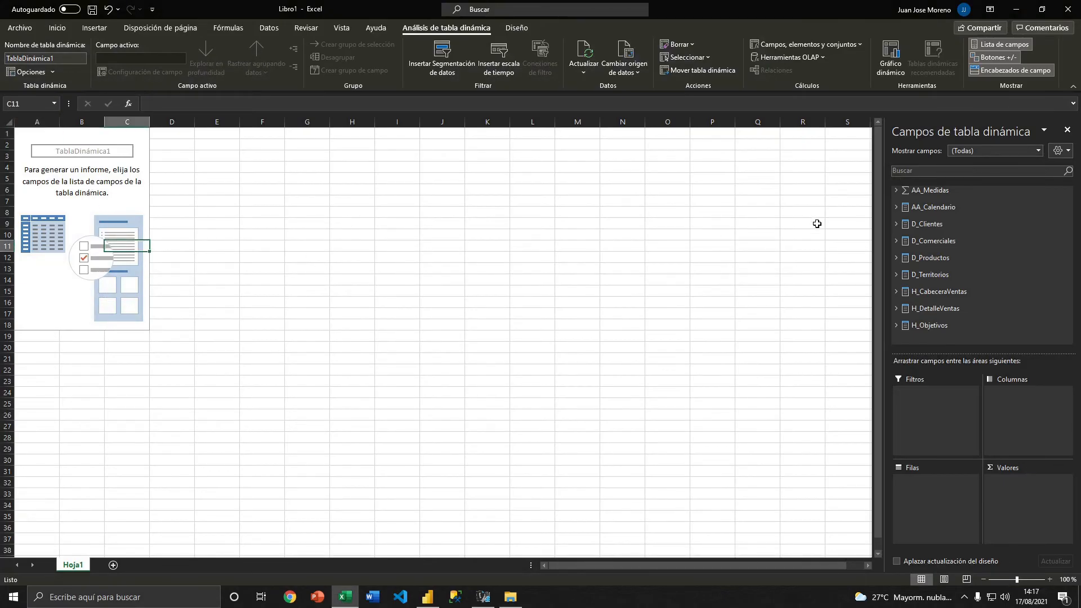
drag(36, 134, 138, 325)
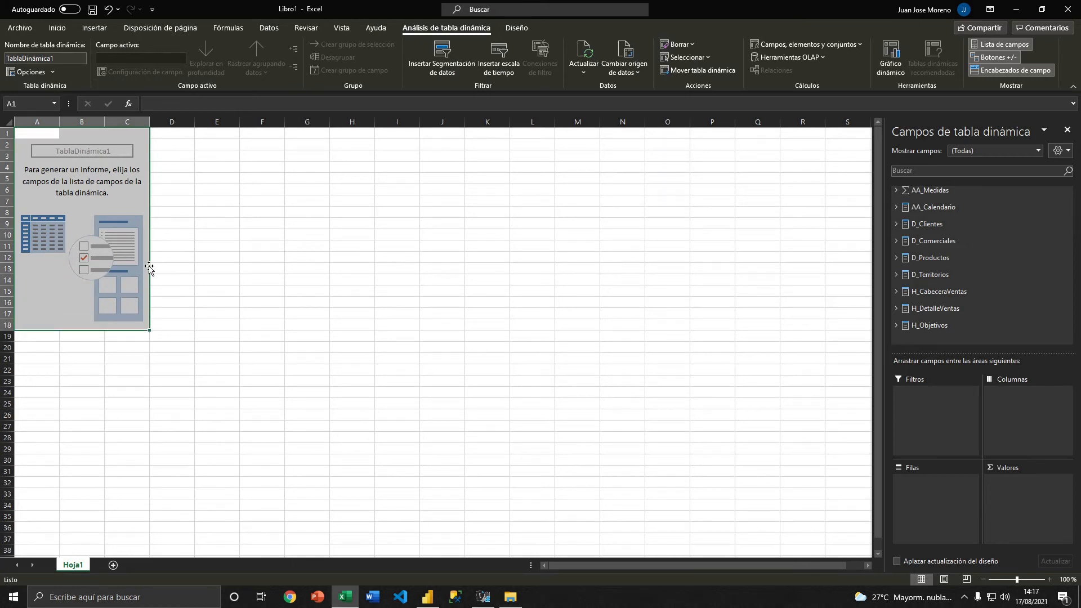
drag(149, 267, 474, 364)
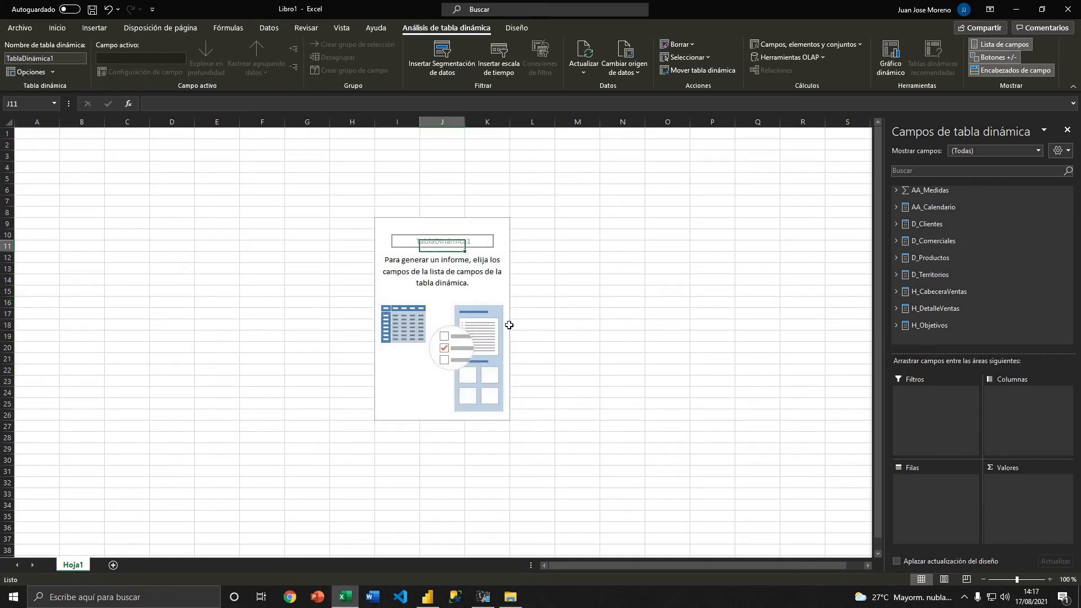
- Add the measures TotalIngresos and TotalIngresos LY from the Totales folder of AA_Medidas to the PivotTable values
click(897, 191)
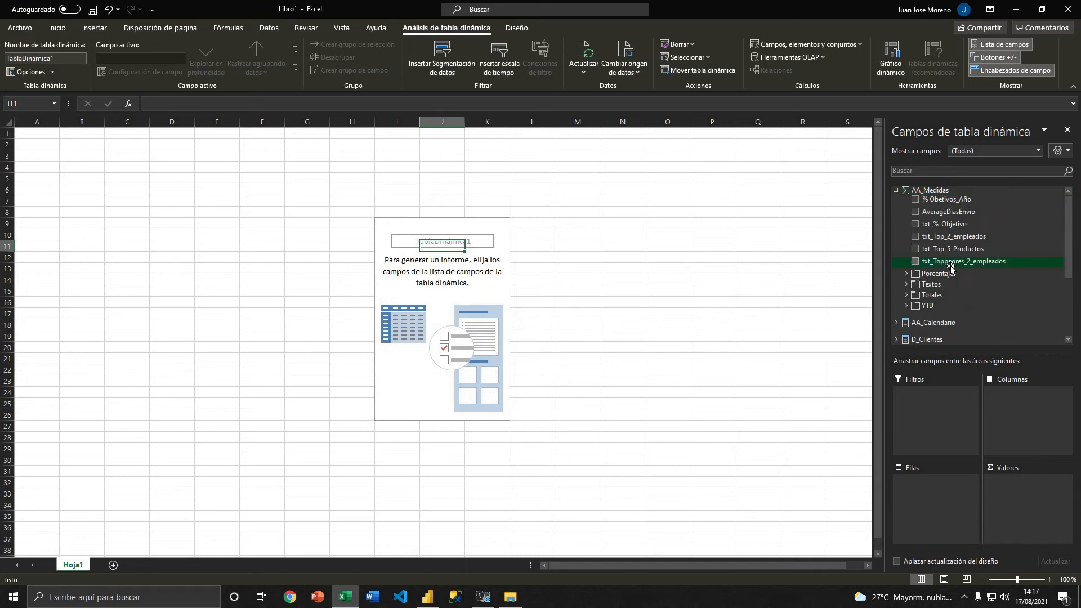
click(907, 295)
scroll(991, 293, down, 2)
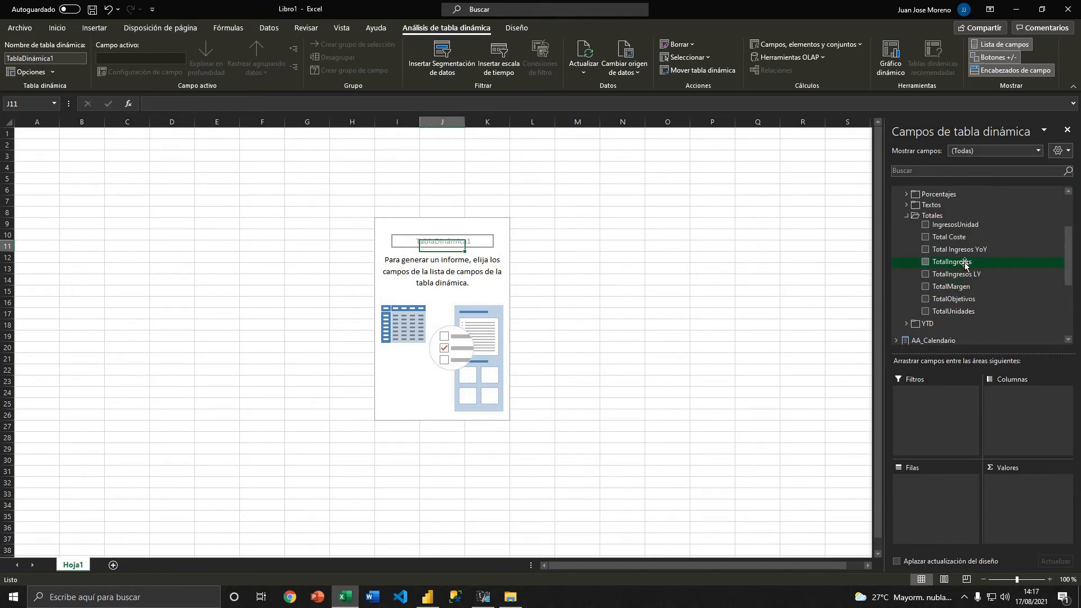
drag(1023, 502, 1022, 503)
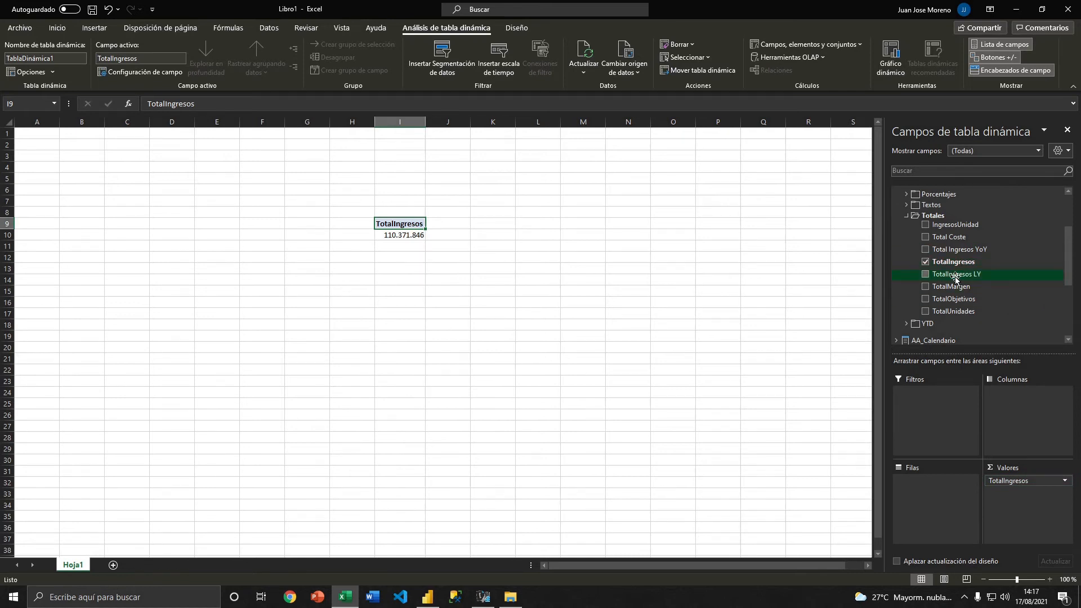
drag(956, 276, 1030, 485)
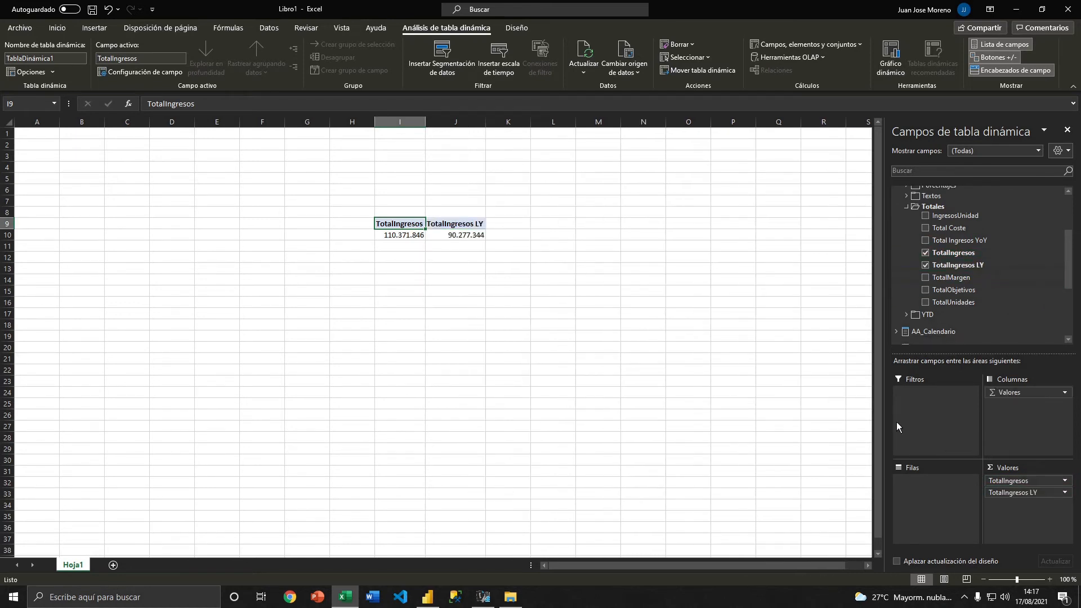
click(411, 235)
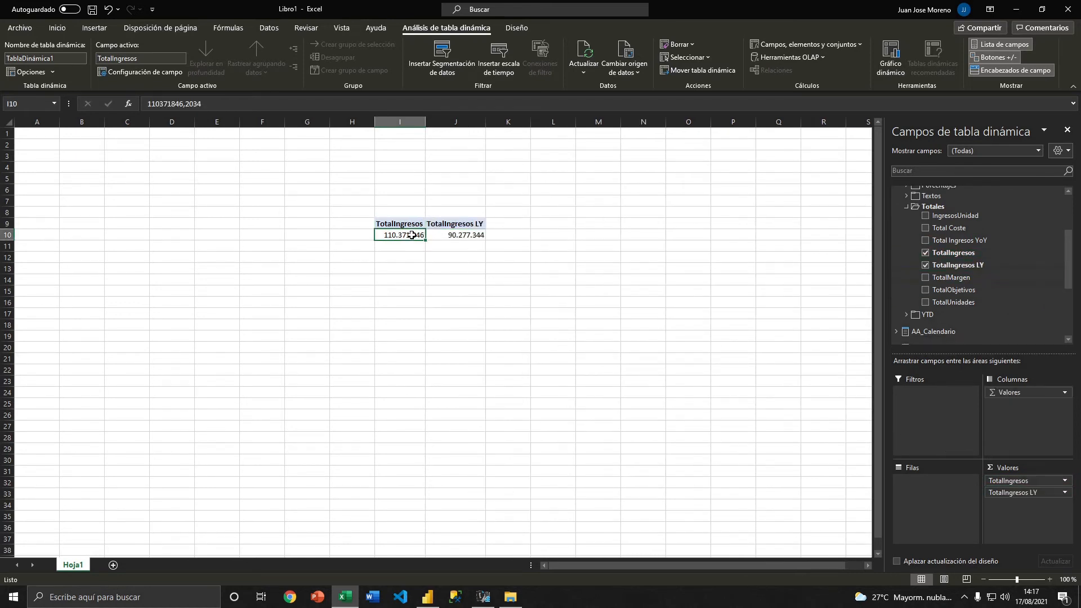
- Collapse the Totales folder and add the Name field of D_Territorios to the PivotTable rows
click(906, 207)
click(896, 302)
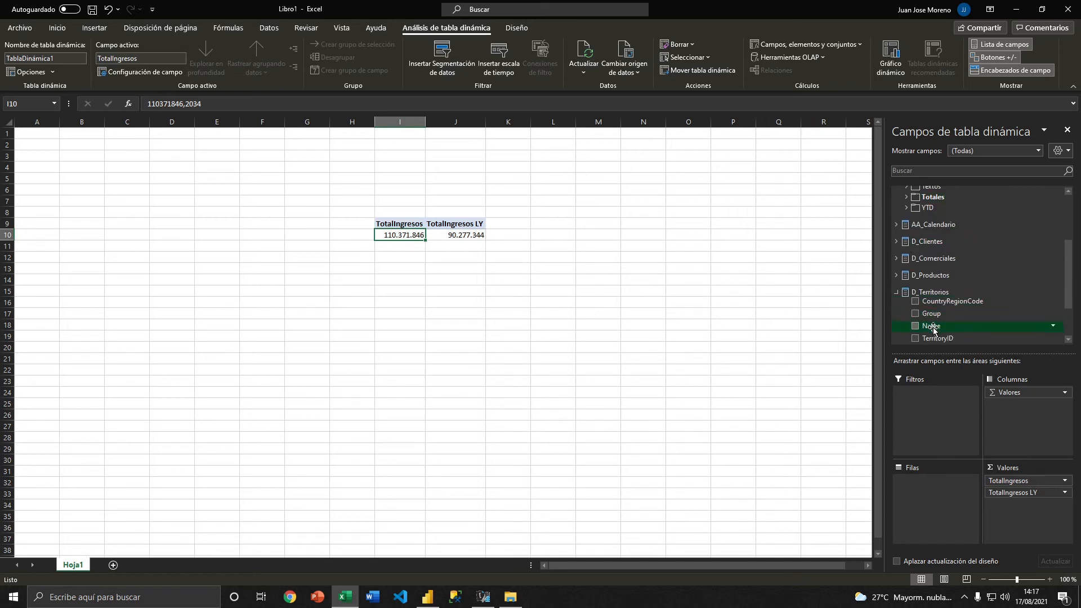
drag(932, 325, 929, 483)
click(401, 224)
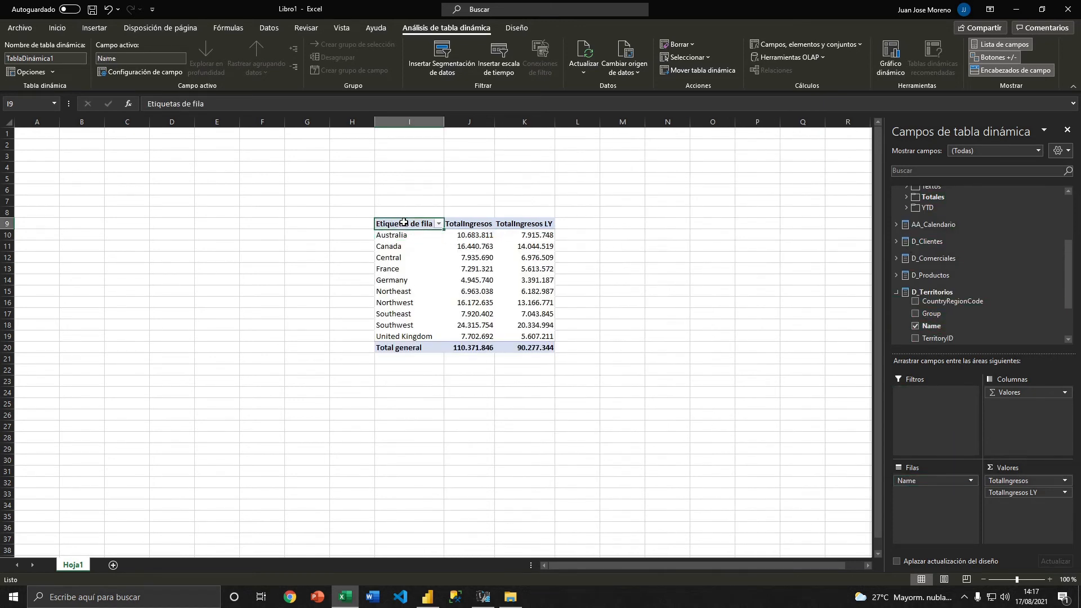
- Switch to Power BI Desktop, try the dashboard's year slicer on 2013, and return to Excel
key(alt+Tab)
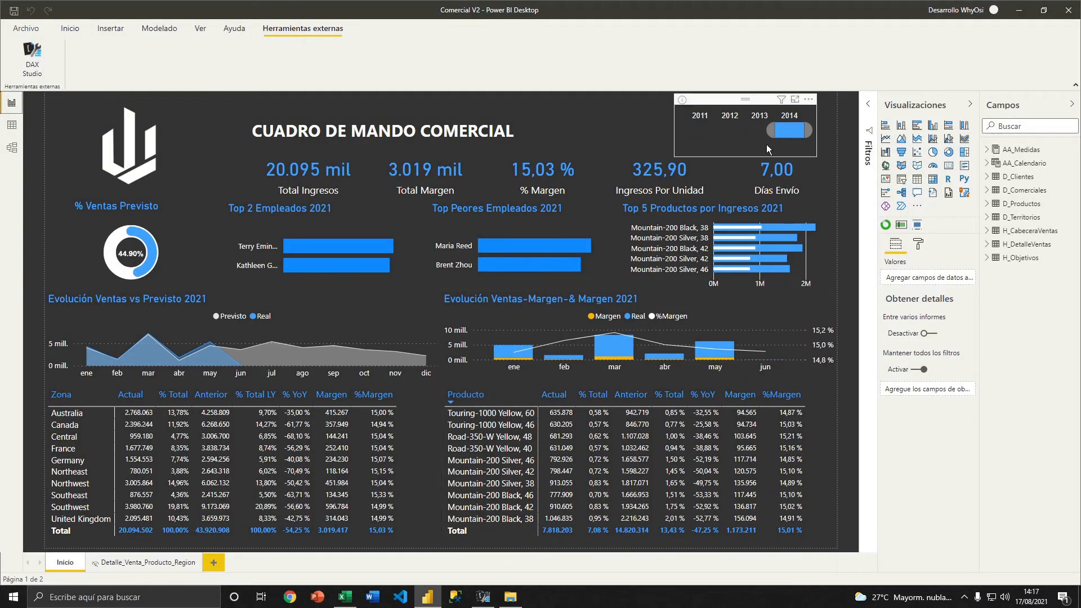
click(754, 133)
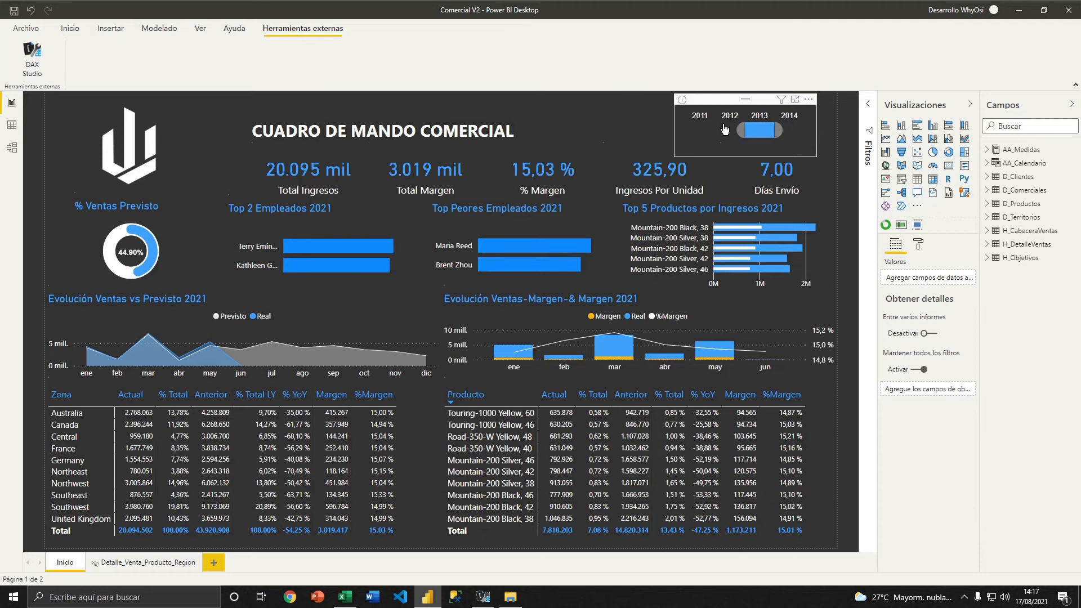
click(728, 130)
click(765, 129)
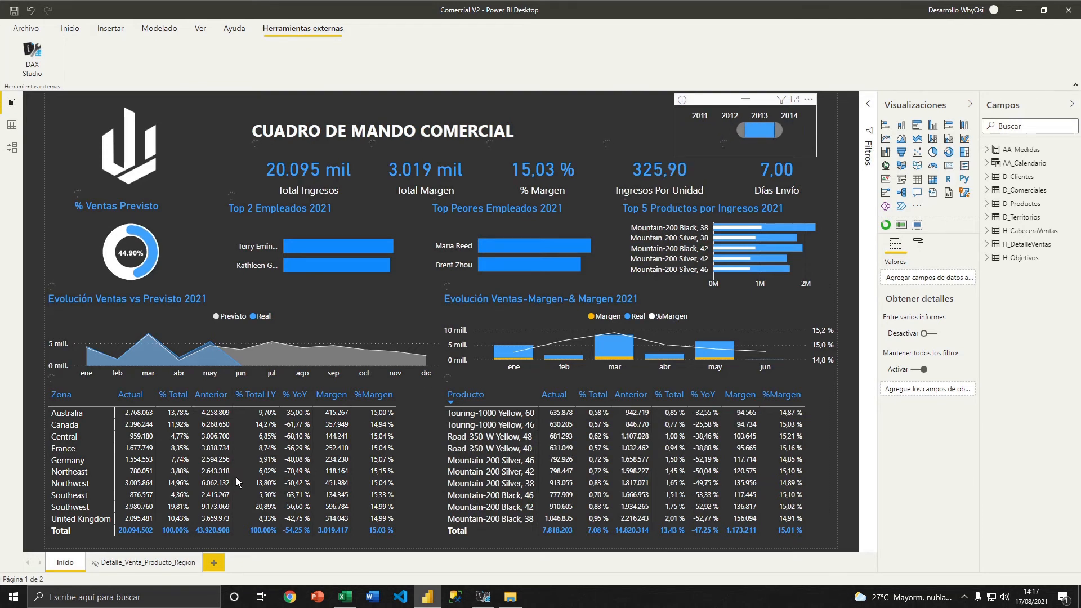
key(alt+Tab)
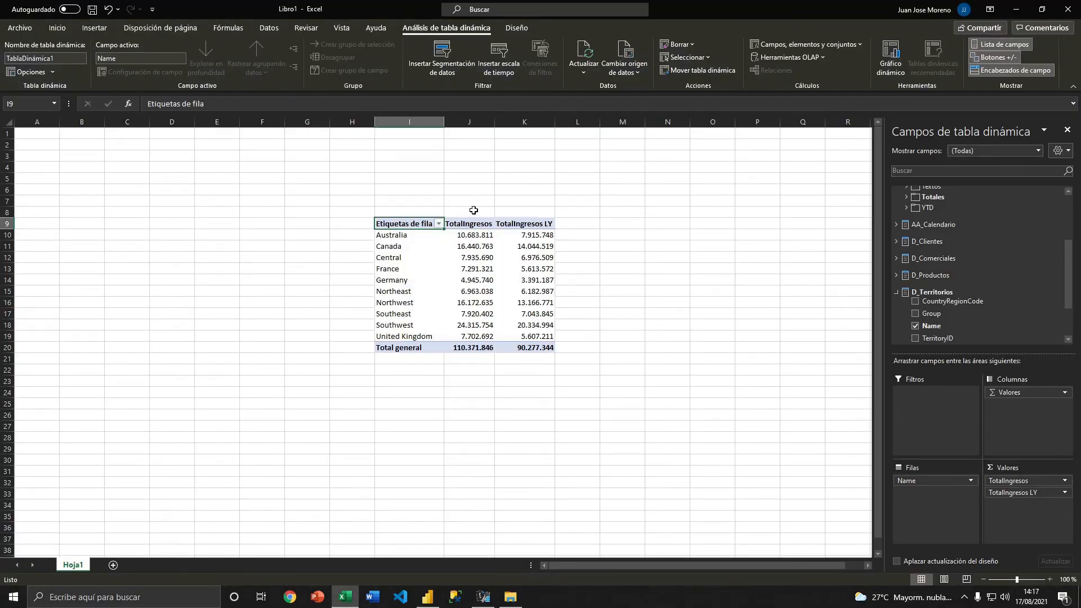
- Add the YEAR field of AA_Calendario to the PivotTable as a report filter
click(899, 295)
scroll(930, 239, up, 3)
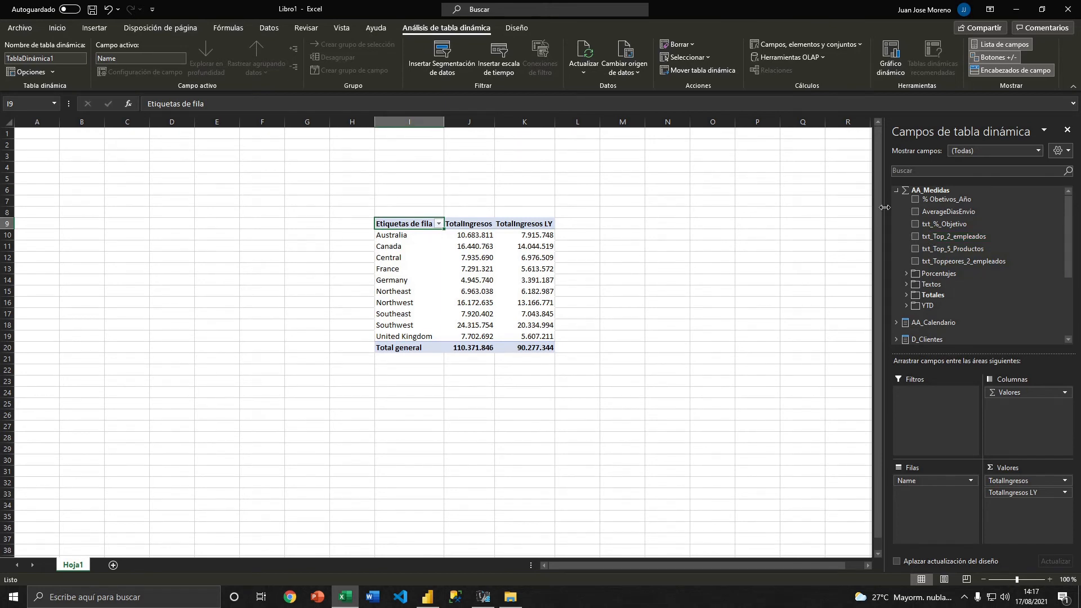
click(904, 318)
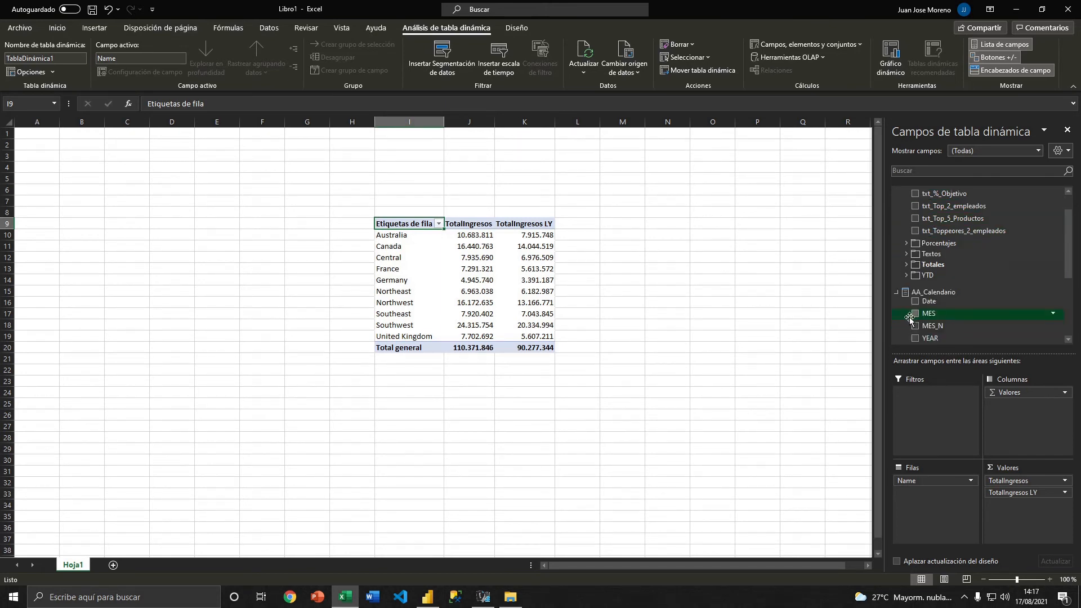
scroll(949, 289, down, 2)
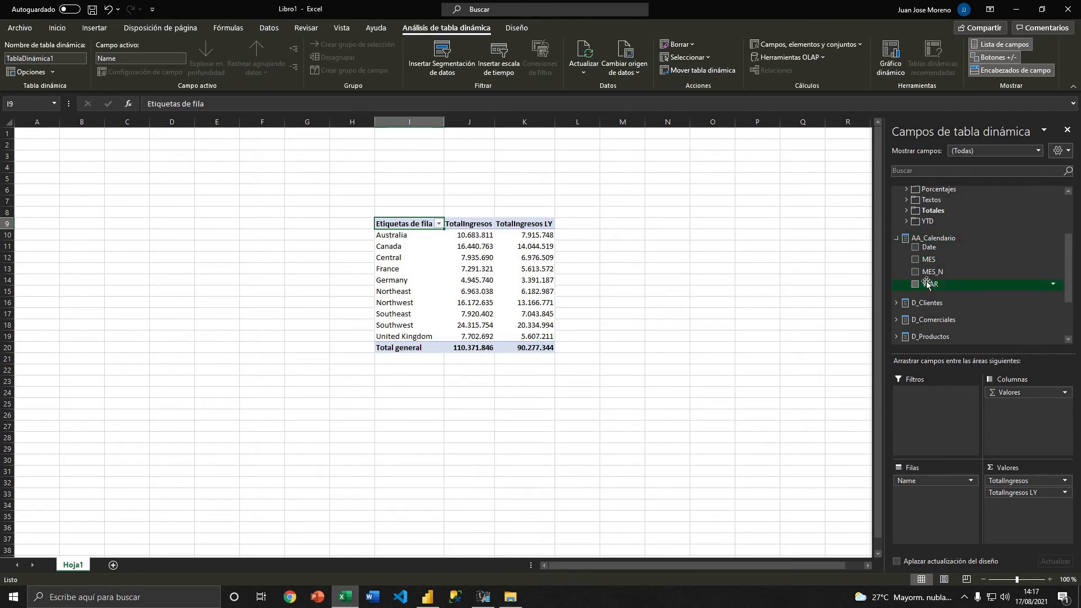
drag(929, 284, 926, 396)
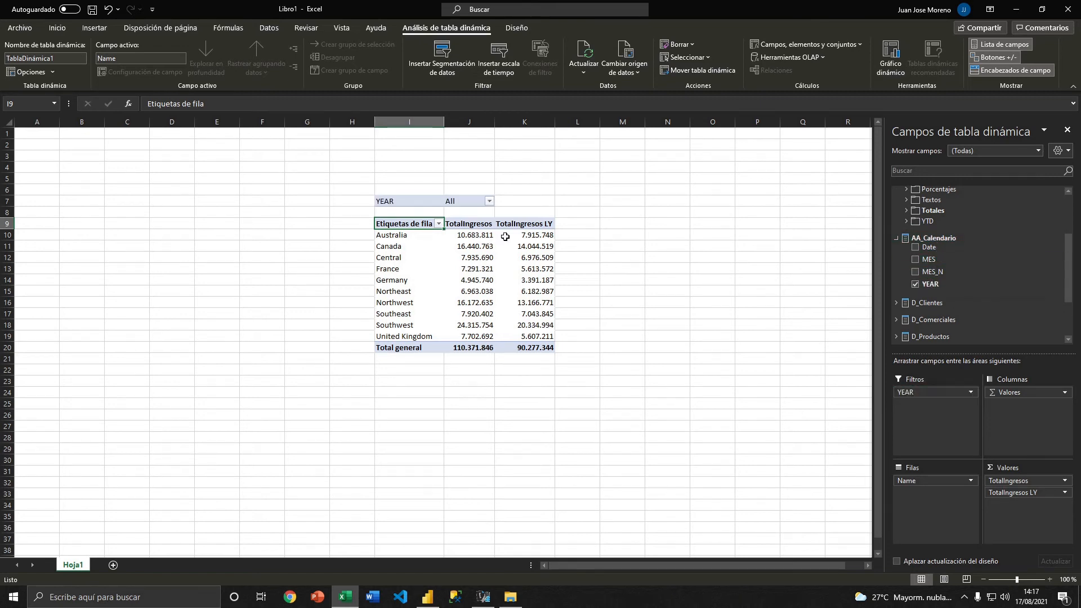
- Filter the PivotTable by year with multiple selection enabled, excluding 2011, 2012 and 2013 so only 2014 is kept
click(490, 201)
click(364, 328)
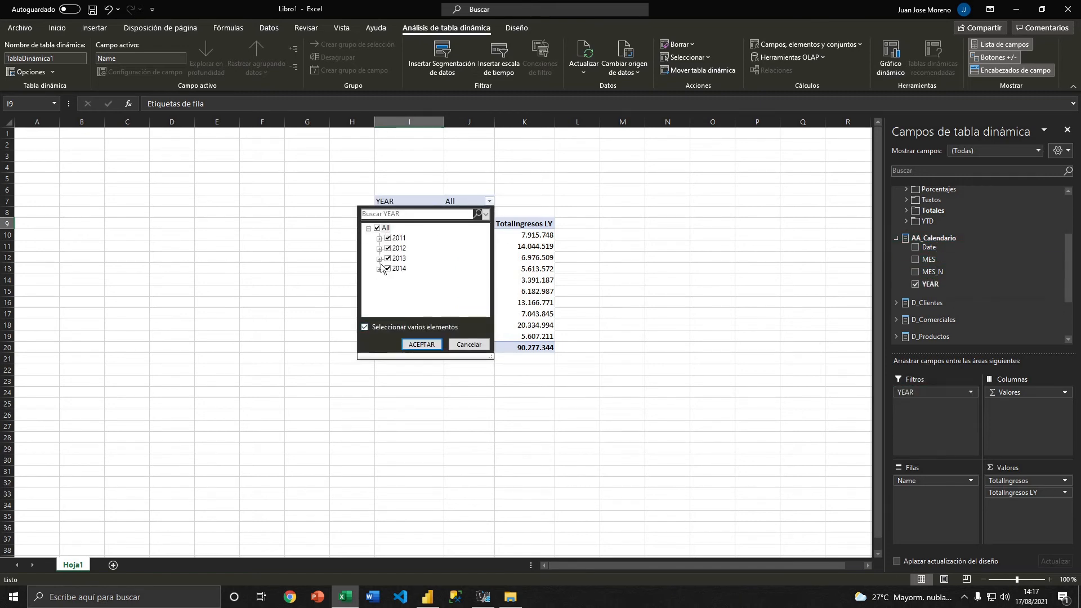
click(387, 238)
click(387, 248)
click(387, 258)
click(422, 344)
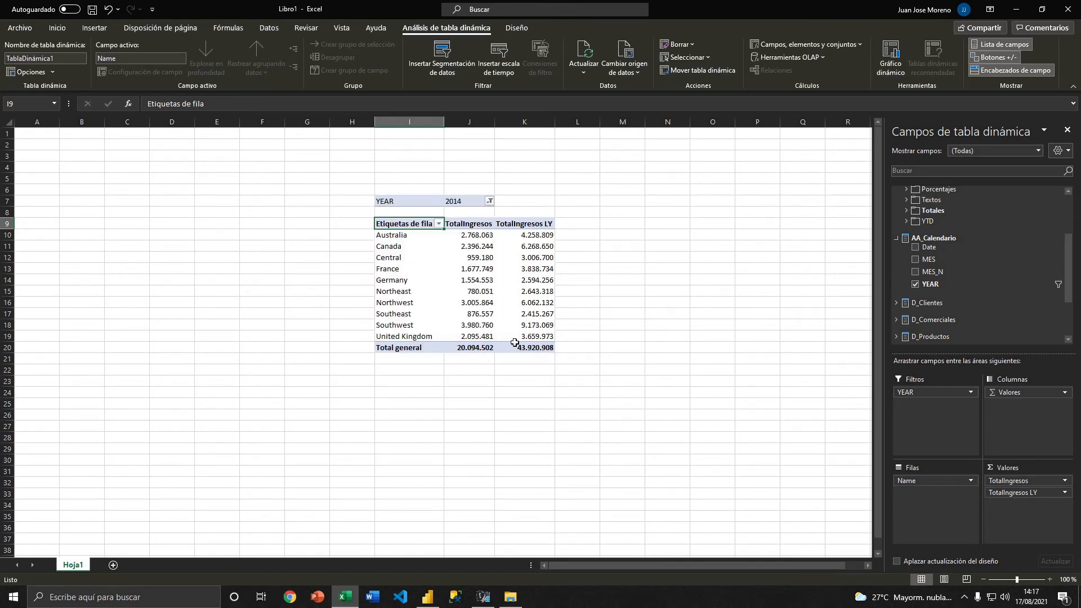
- Compare the PivotTable's 2014 income figures with the Zona table in the Power BI report
key(alt+Tab)
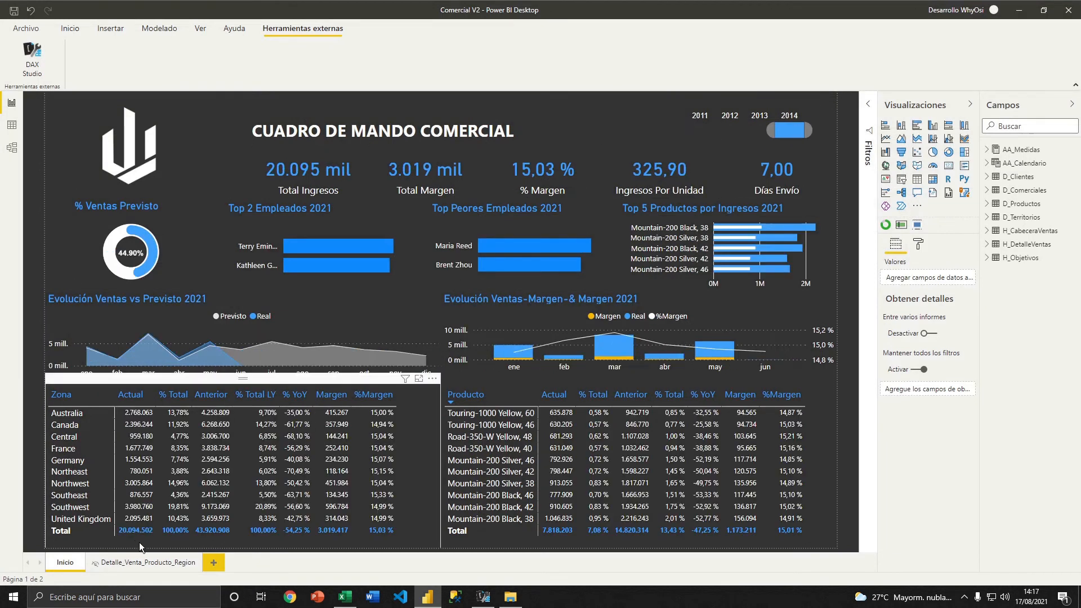
key(alt+Tab)
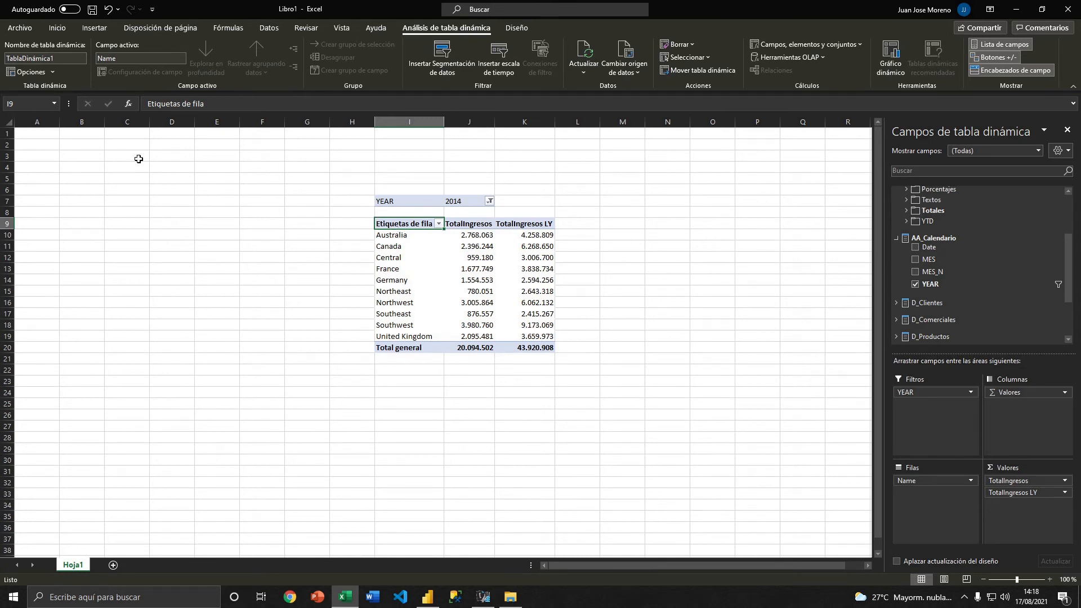
- Delete the empty columns B to G on Hoja1 so the PivotTable starts in column C
drag(81, 128, 302, 147)
right_click(228, 175)
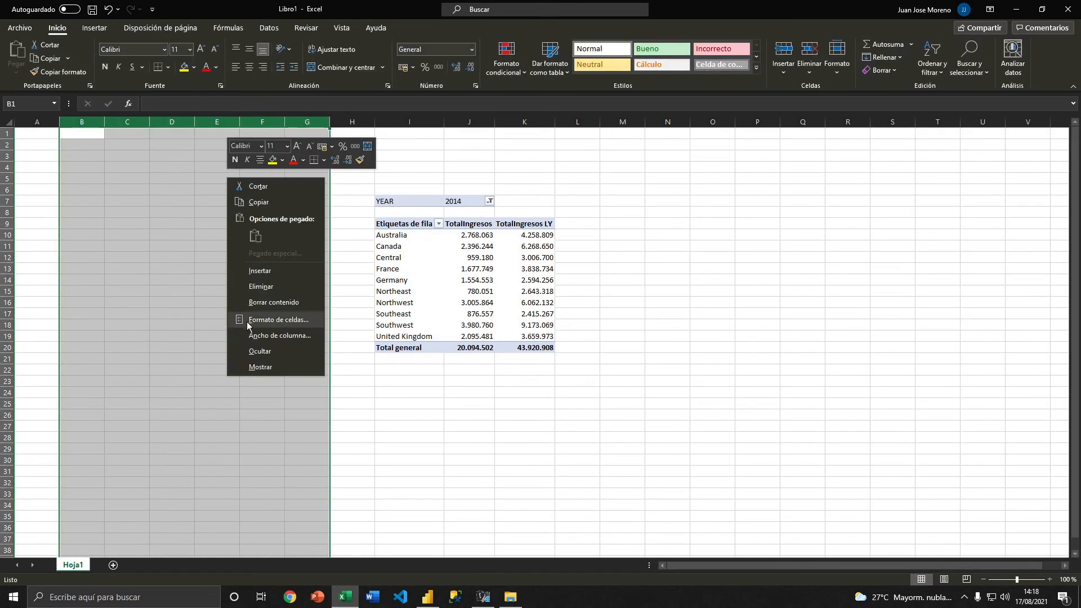
click(257, 289)
click(152, 204)
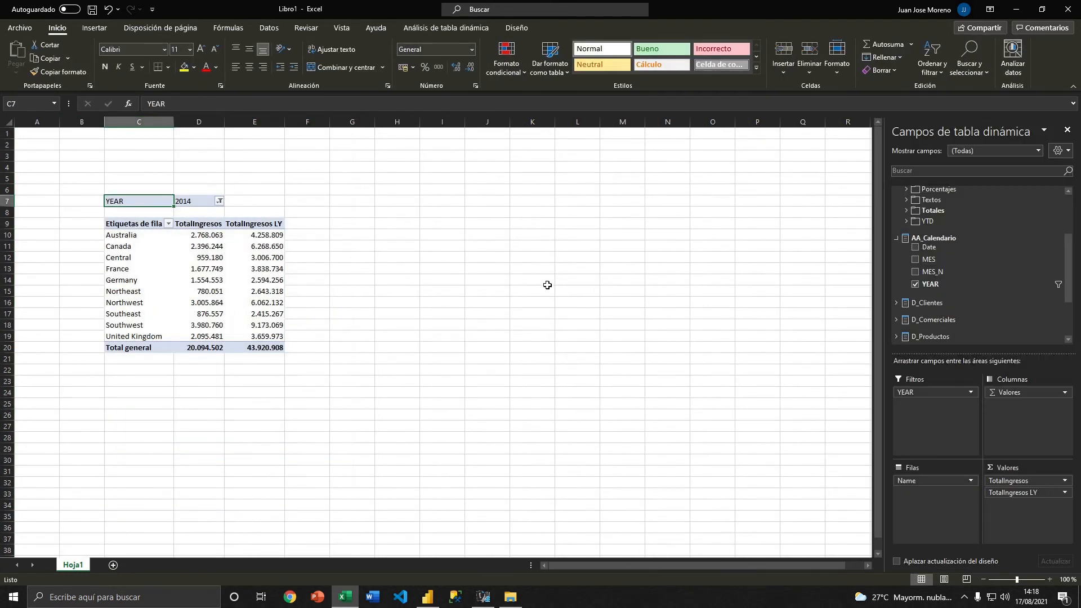
- Remove the YEAR field from the PivotTable's report filters and bring up the PivotTable analysis tools
drag(910, 391, 951, 273)
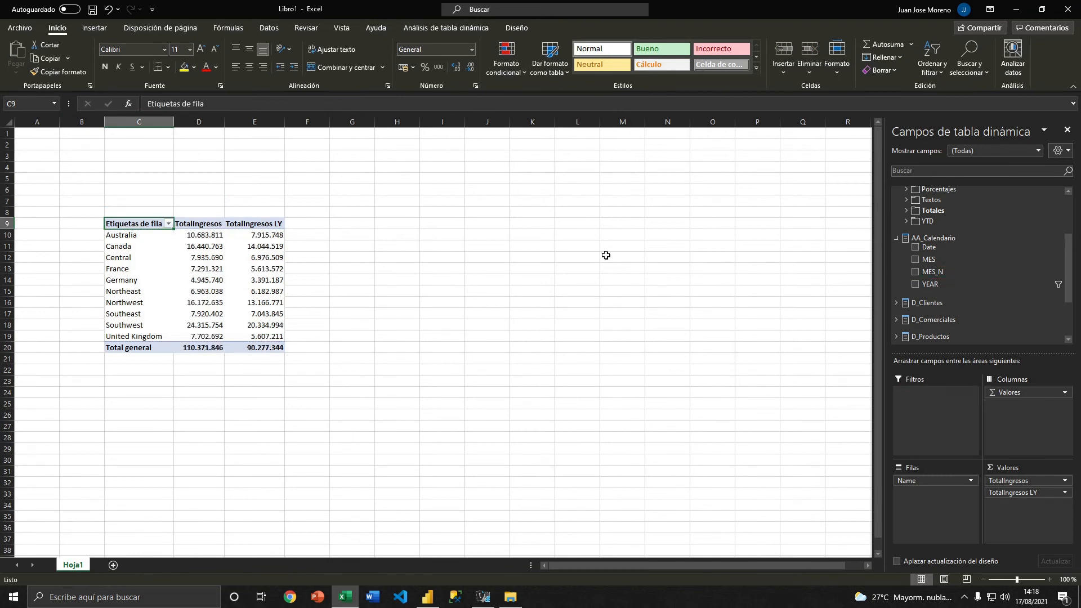
click(248, 254)
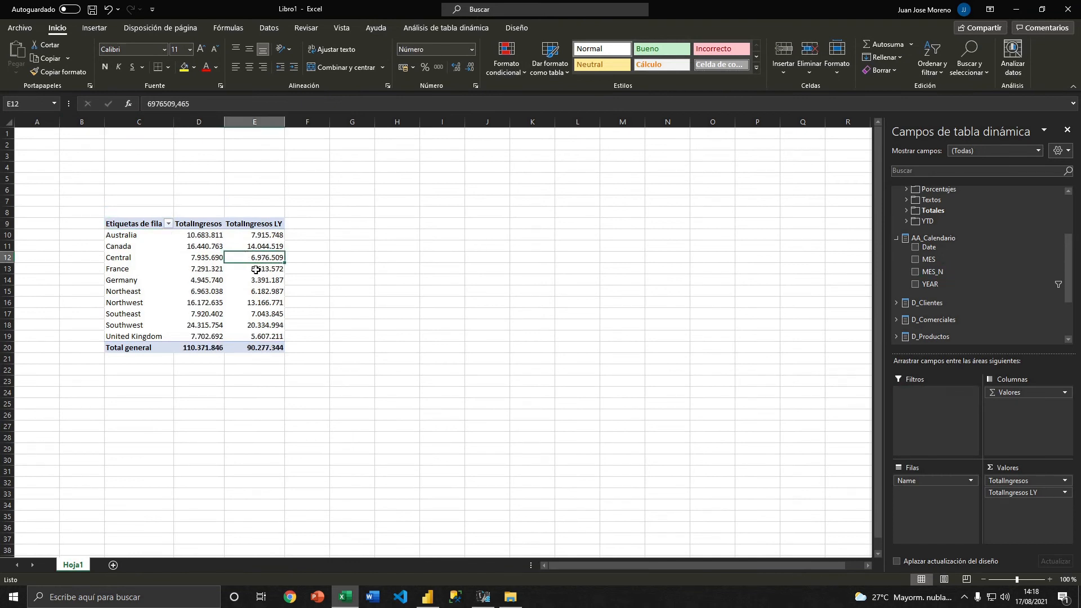
click(515, 29)
click(455, 28)
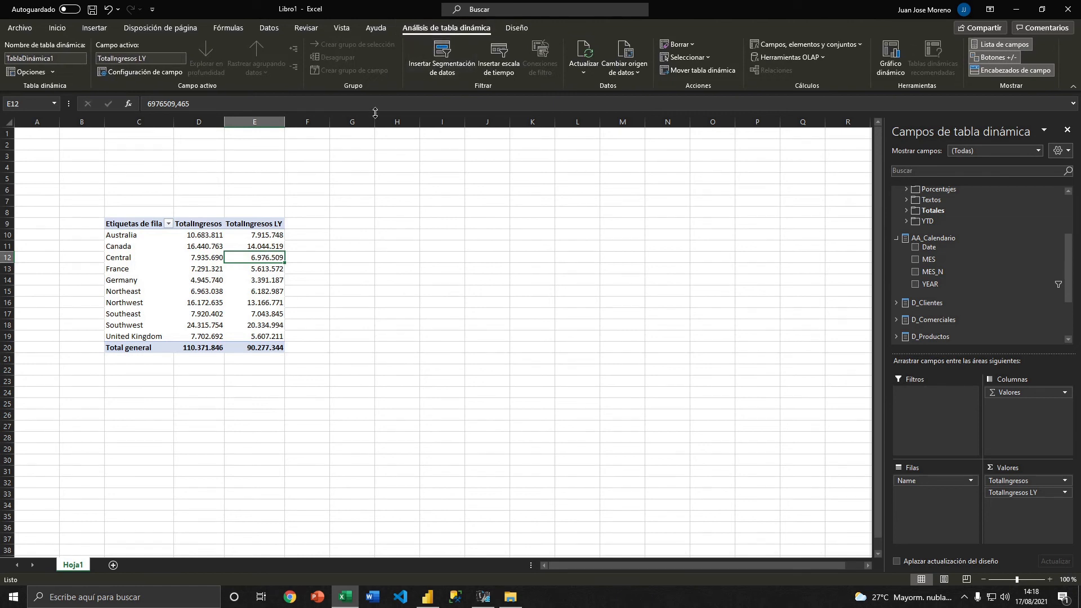
- Insert a slicer for the YEAR field of AA_Calendario and place it beside the PivotTable
click(442, 56)
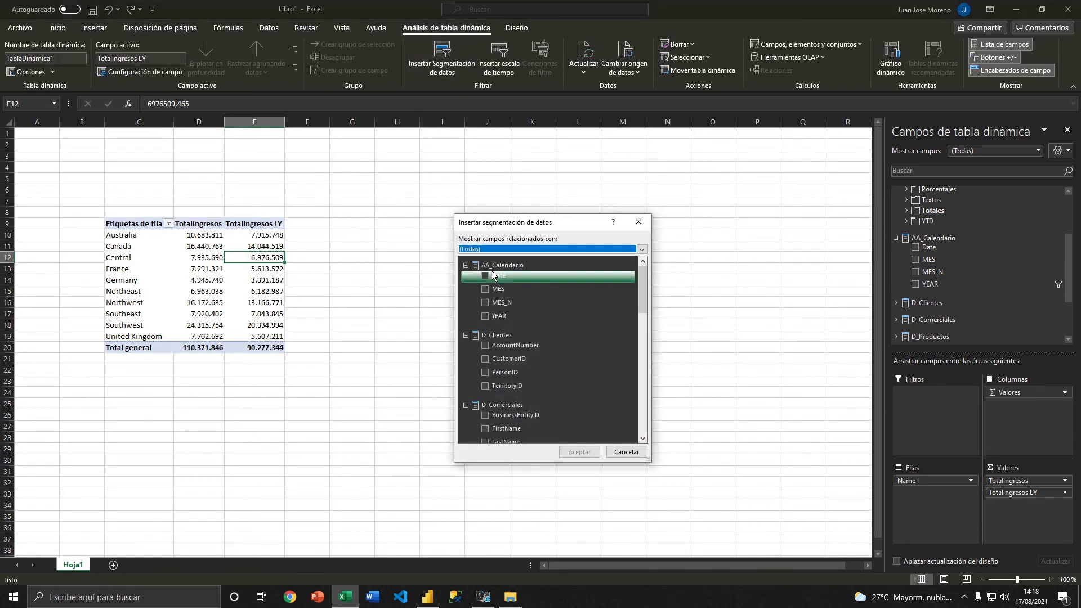
click(484, 316)
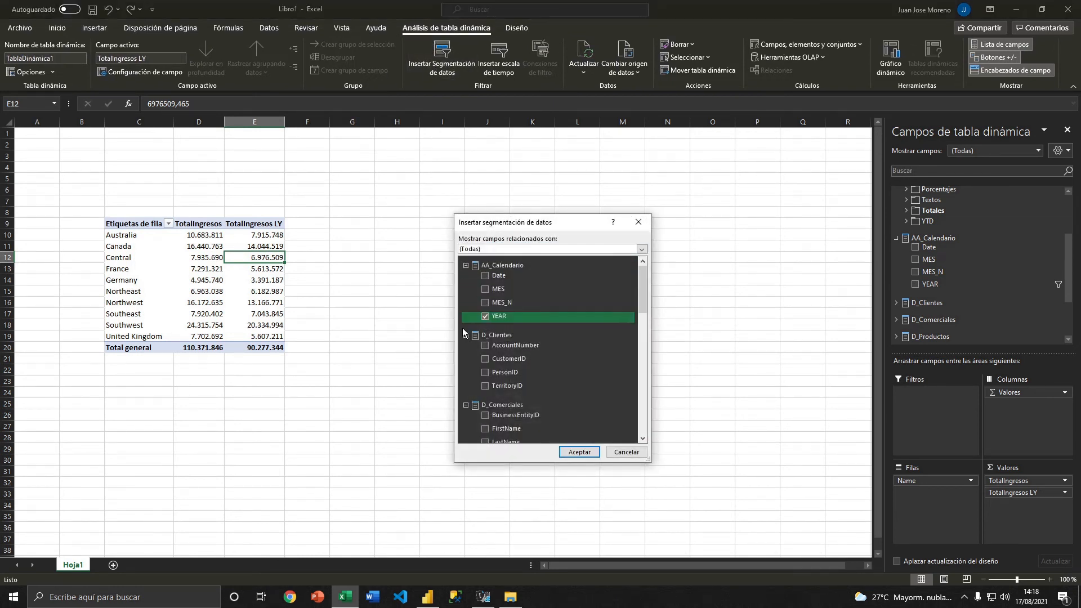
click(579, 452)
drag(424, 276, 364, 172)
click(387, 321)
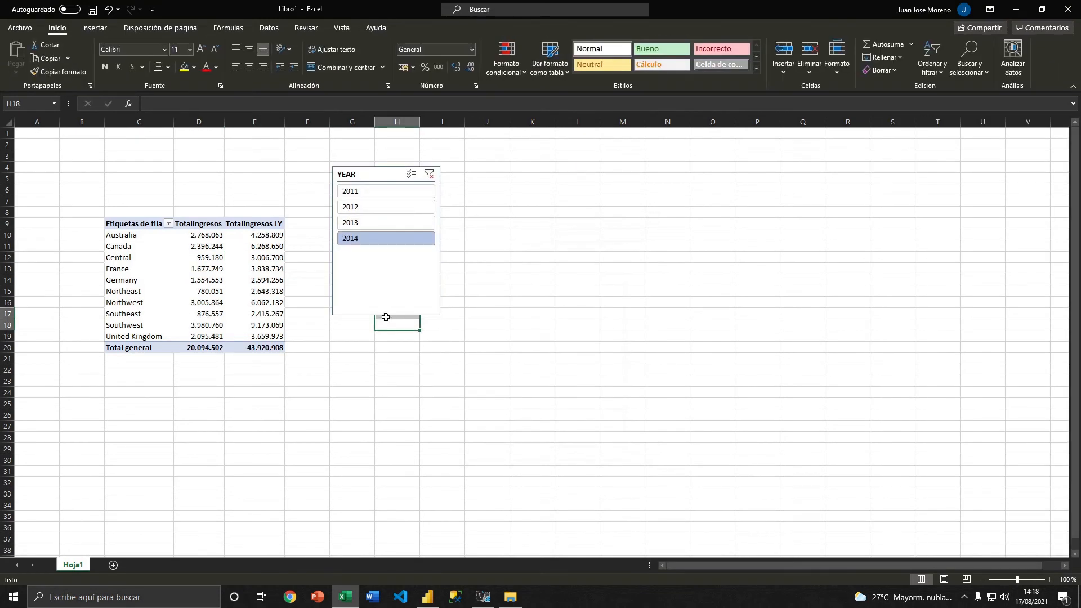
- Insert four rows at rows 9 to 12 so the PivotTable starts in row 13
click(386, 307)
drag(7, 224, 7, 257)
right_click(58, 217)
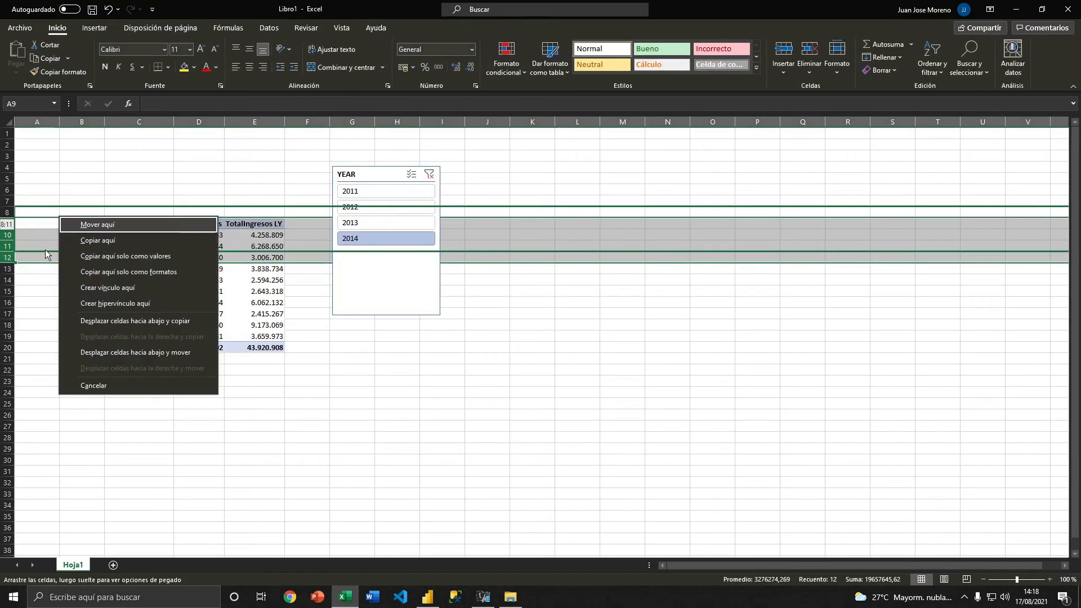
click(43, 226)
right_click(58, 244)
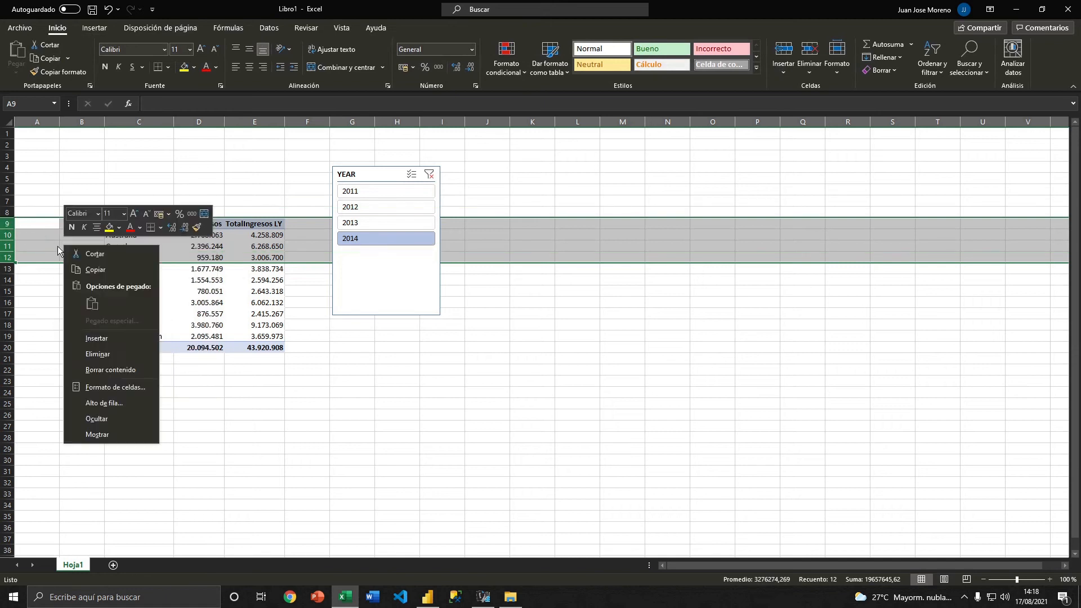
click(90, 339)
- Move the YEAR slicer above the PivotTable and shorten it so it does not cover the table
click(394, 324)
drag(379, 174, 153, 145)
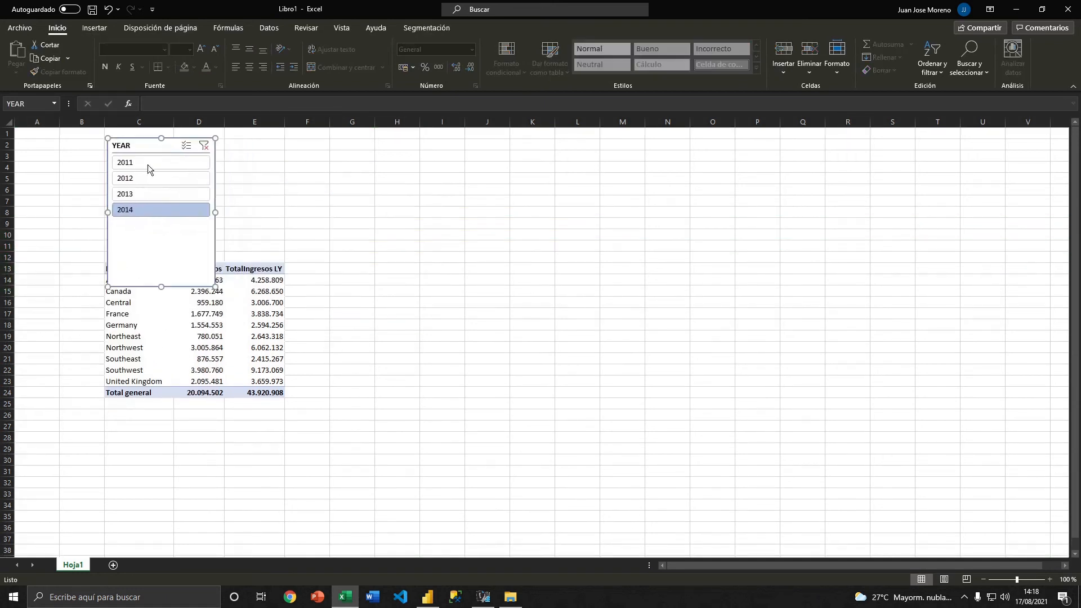
drag(159, 289, 159, 256)
drag(159, 240, 159, 241)
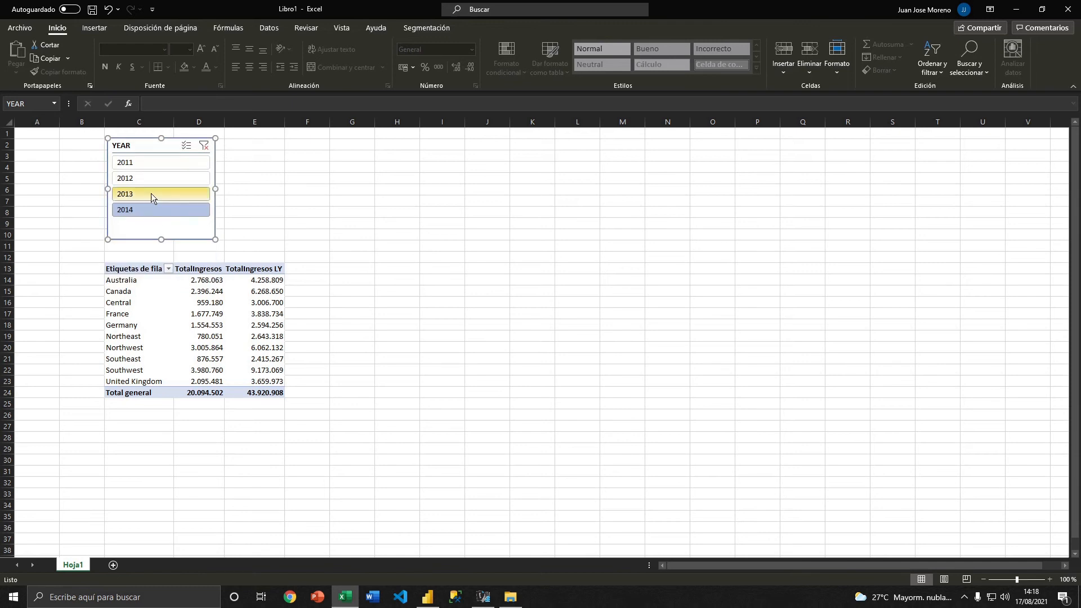
- Try the YEAR slicer by filtering the PivotTable by 2013, 2012 and back to 2014
click(153, 195)
click(157, 179)
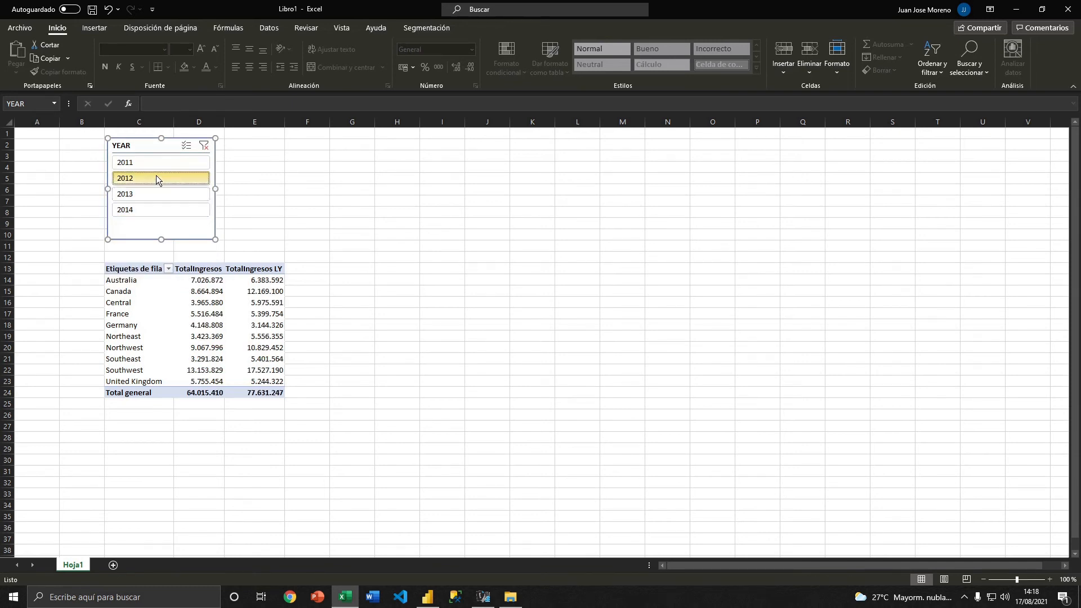
click(152, 210)
click(267, 201)
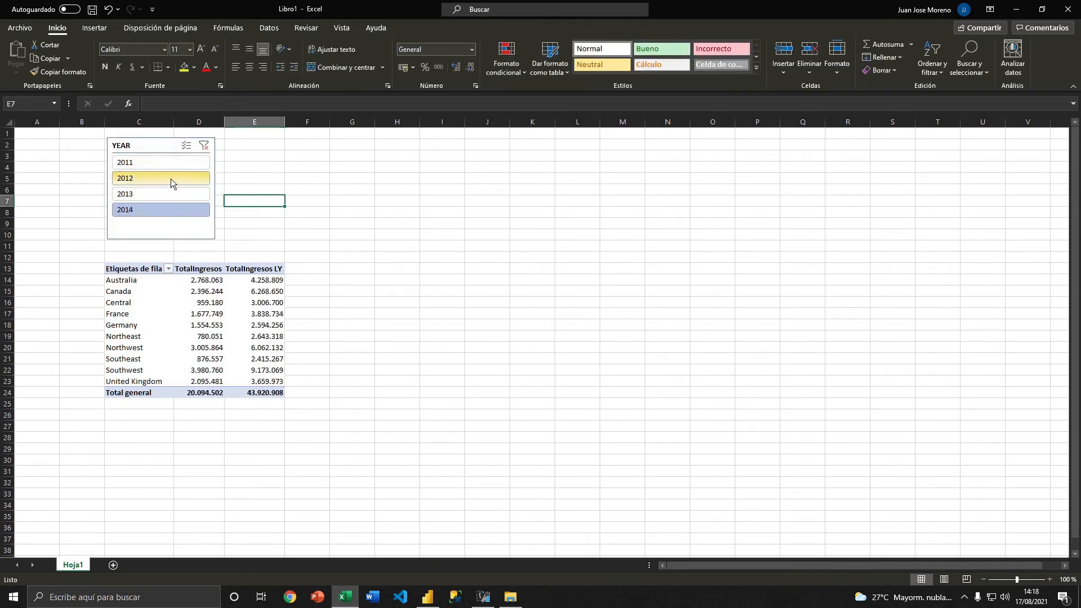
- Align the YEAR slicer with the left edge of column C, just above the PivotTable
drag(149, 148, 145, 156)
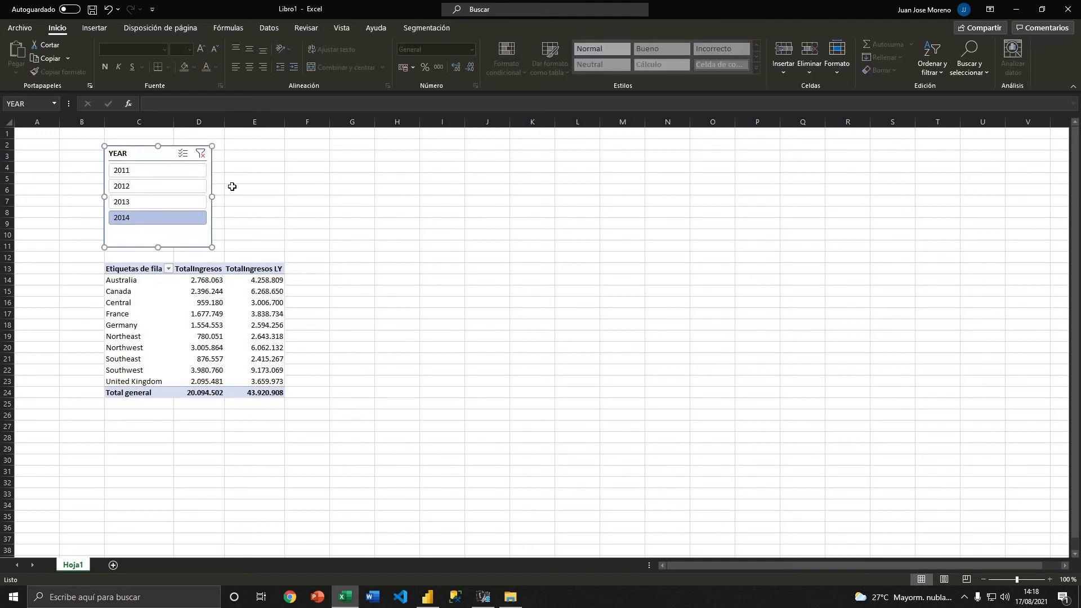
click(250, 191)
click(223, 268)
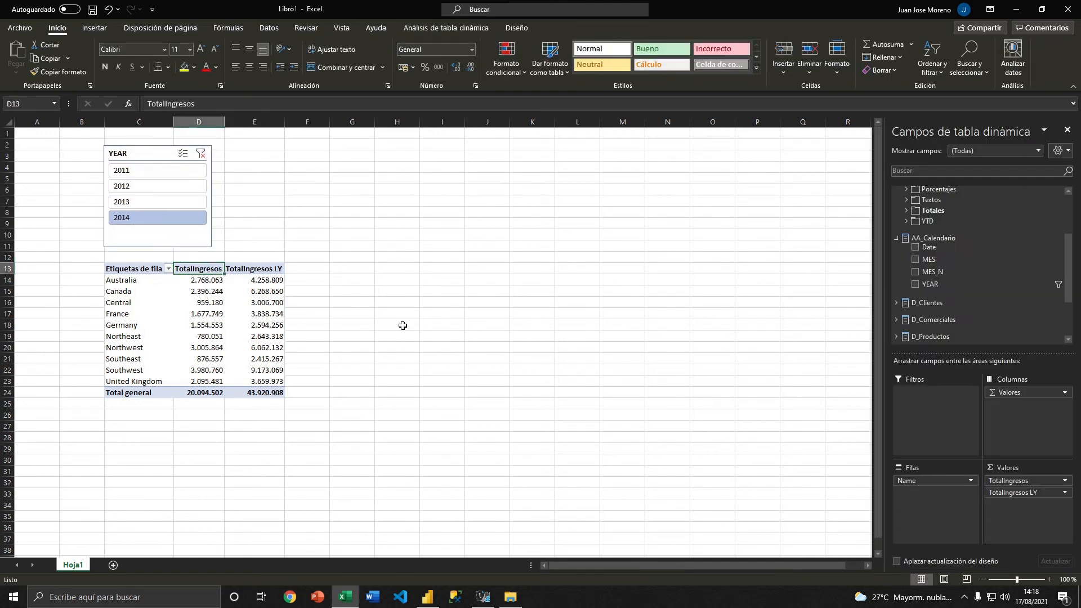
- Start a PivotChart at cell H13 of Hoja1 using an external data source and bring up the existing connections
click(428, 598)
key(alt+Tab)
click(396, 270)
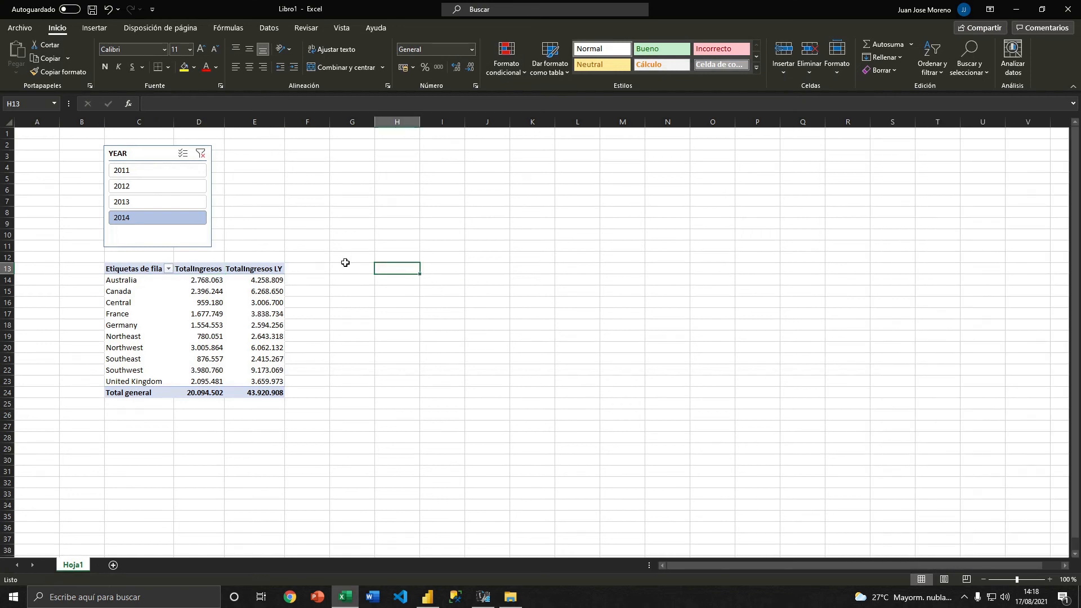
click(94, 28)
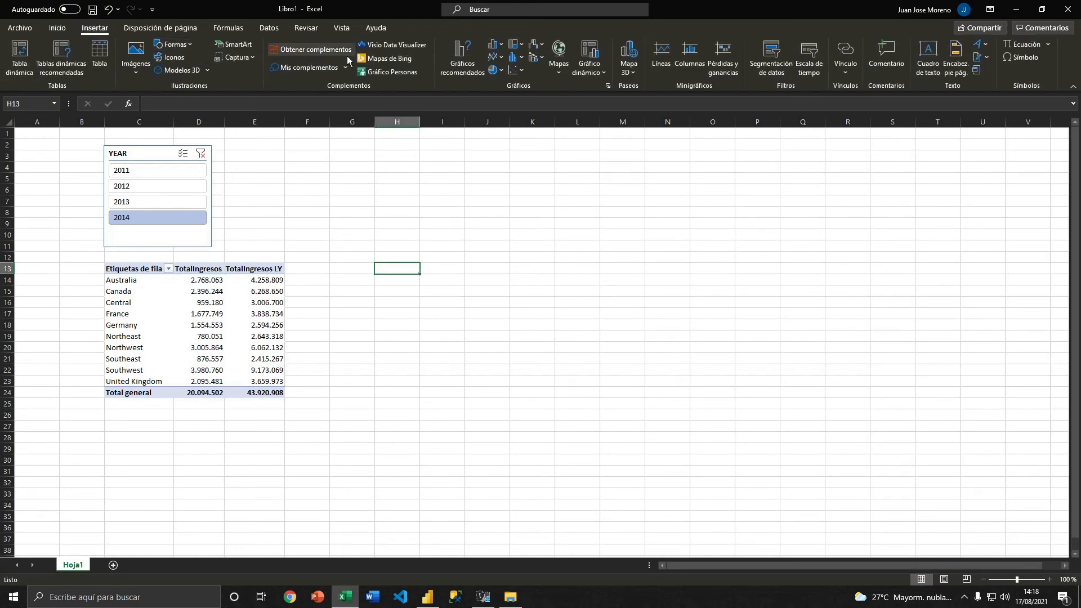
click(590, 67)
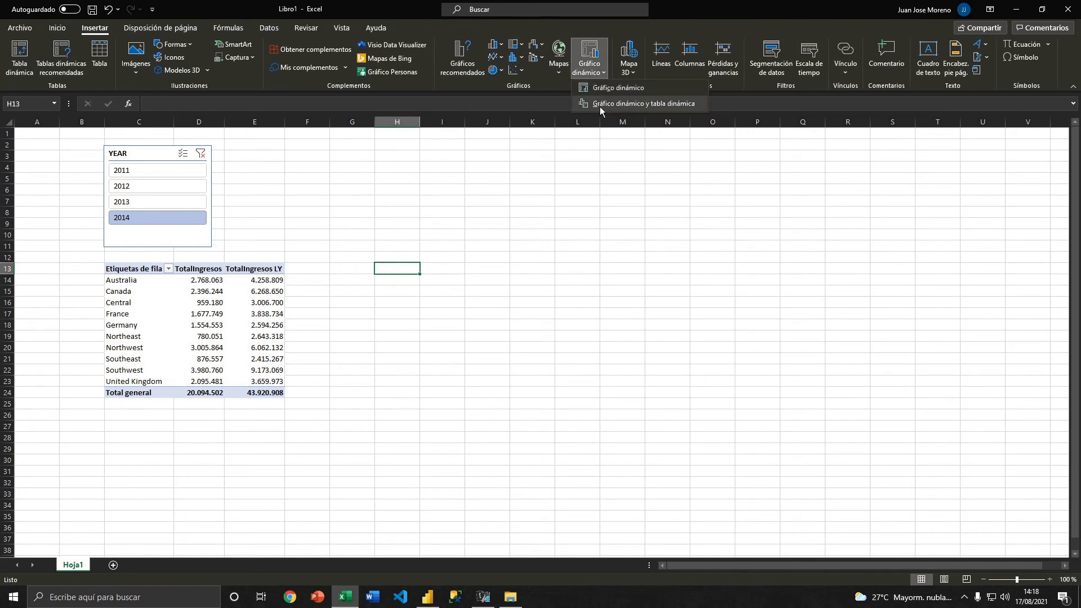
click(616, 88)
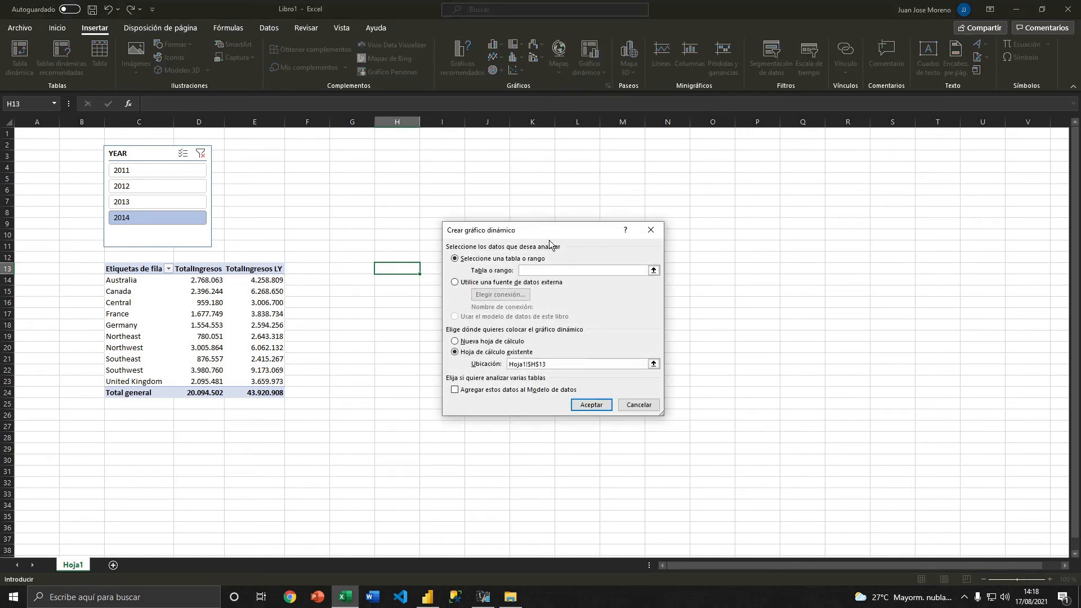
drag(547, 227, 544, 199)
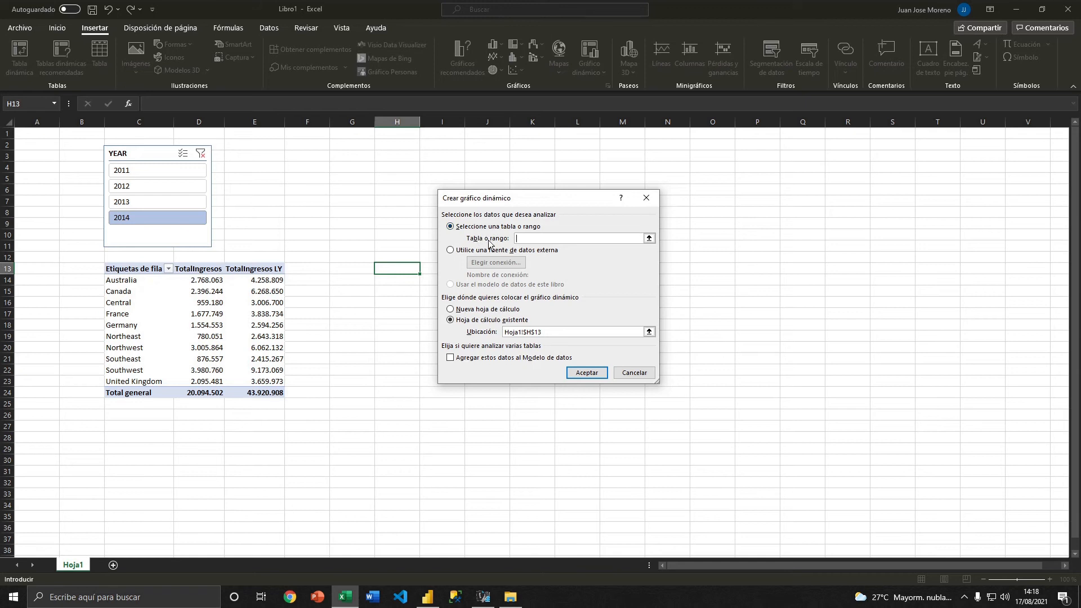
click(456, 253)
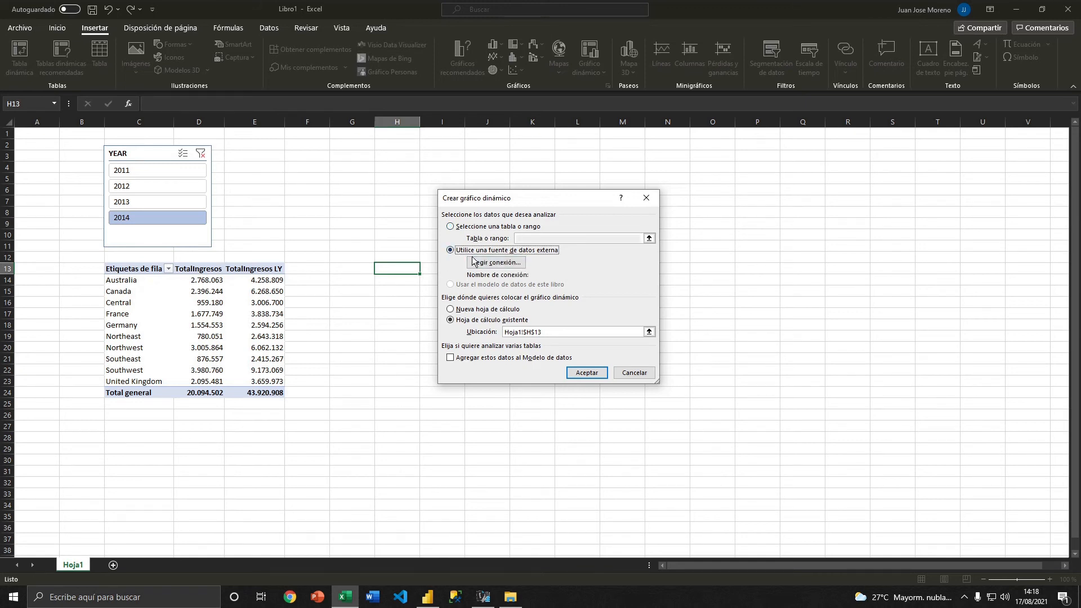
click(499, 267)
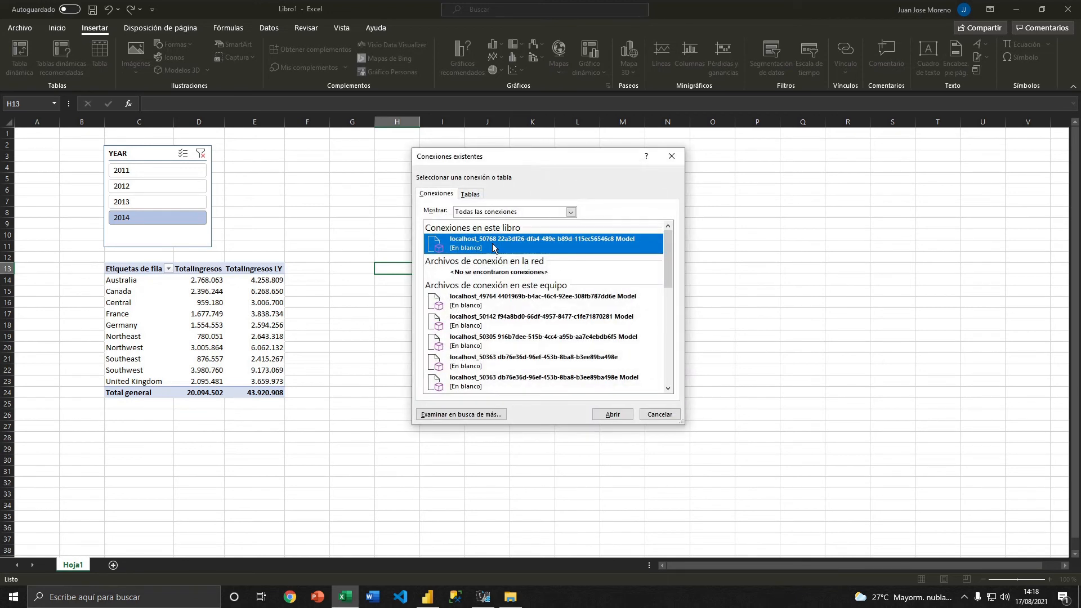
- Compare the workbook connection's localhost port with the server name shown in DAX Studio
key(alt+Tab)
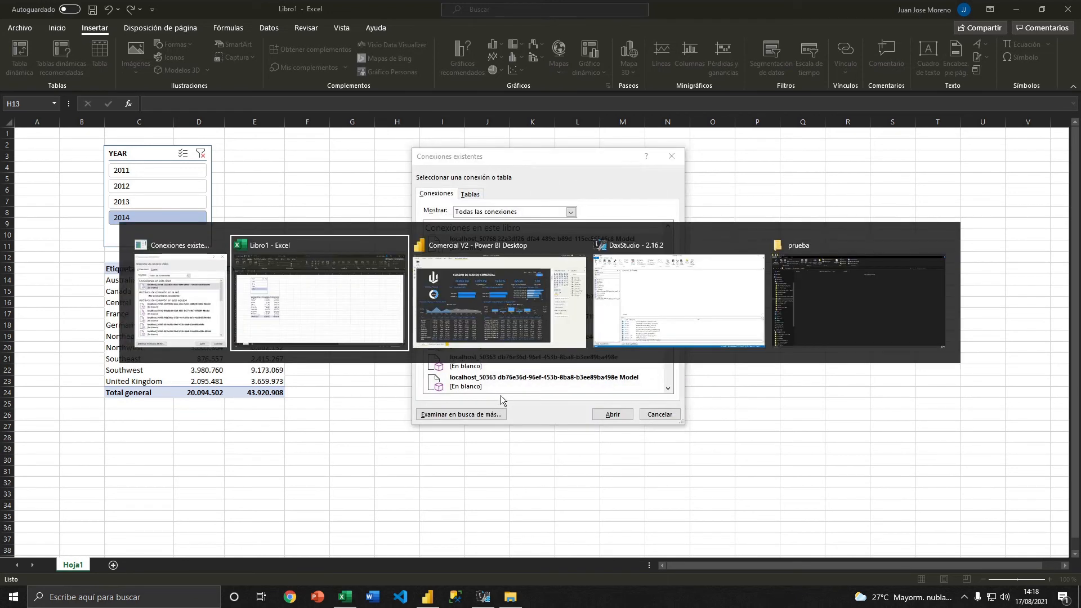
key(alt+Tab)
key(alt+Tab)
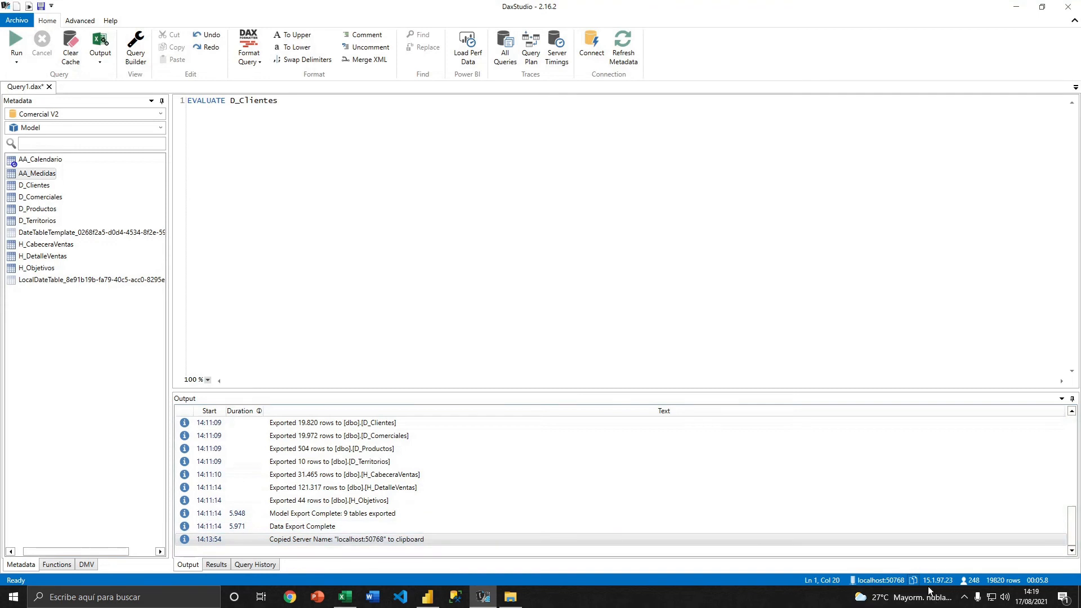
key(alt+Tab)
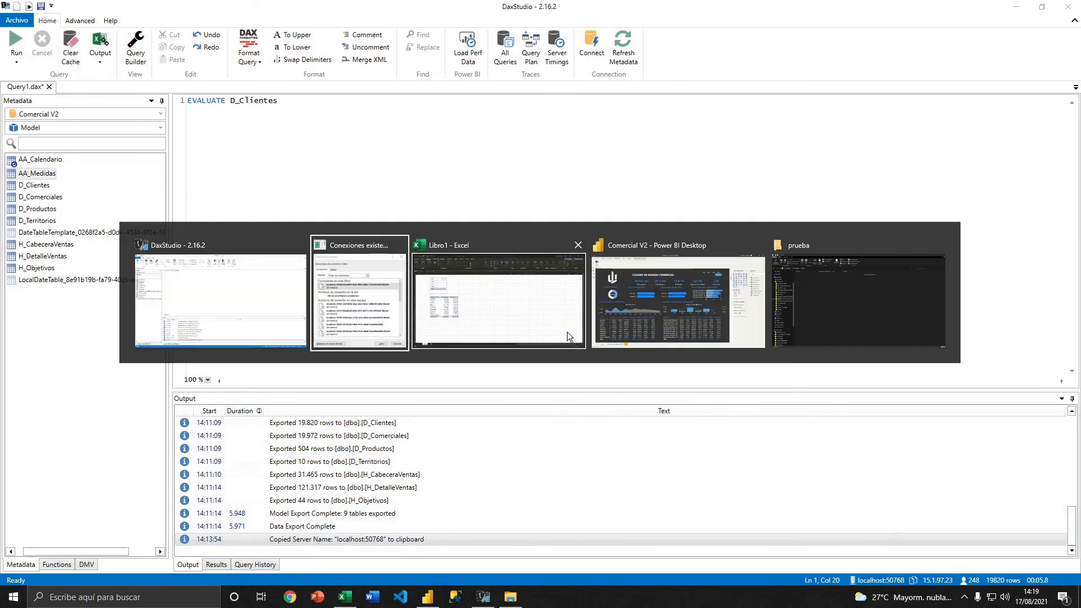
scroll(549, 343, down, 1)
scroll(555, 332, up, 1)
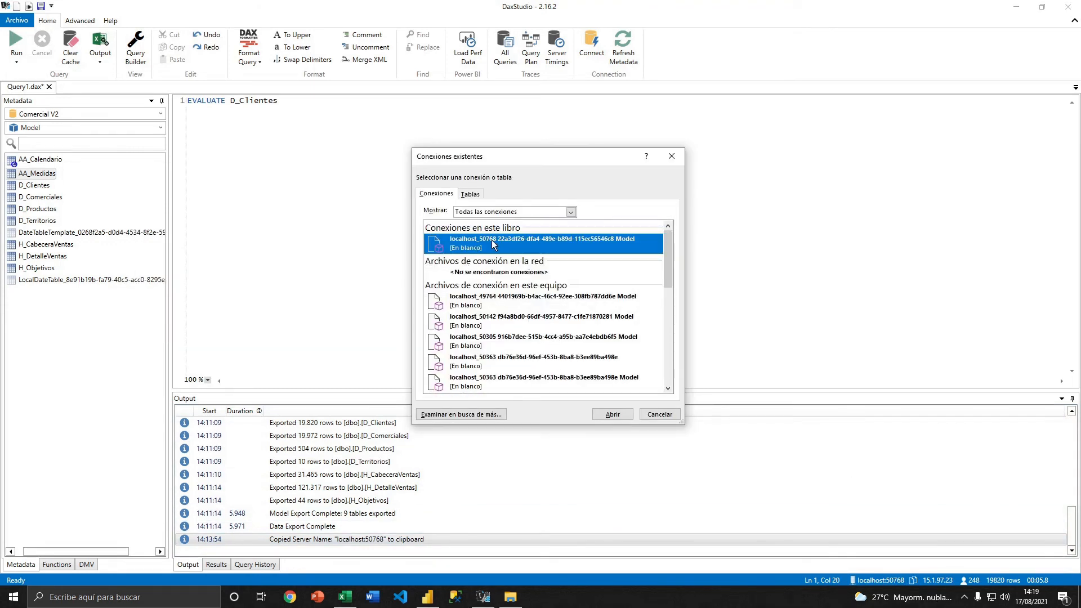
- Create the PivotChart from the workbook's localhost_50768 connection and position it beside the PivotTable on Hoja1
click(616, 416)
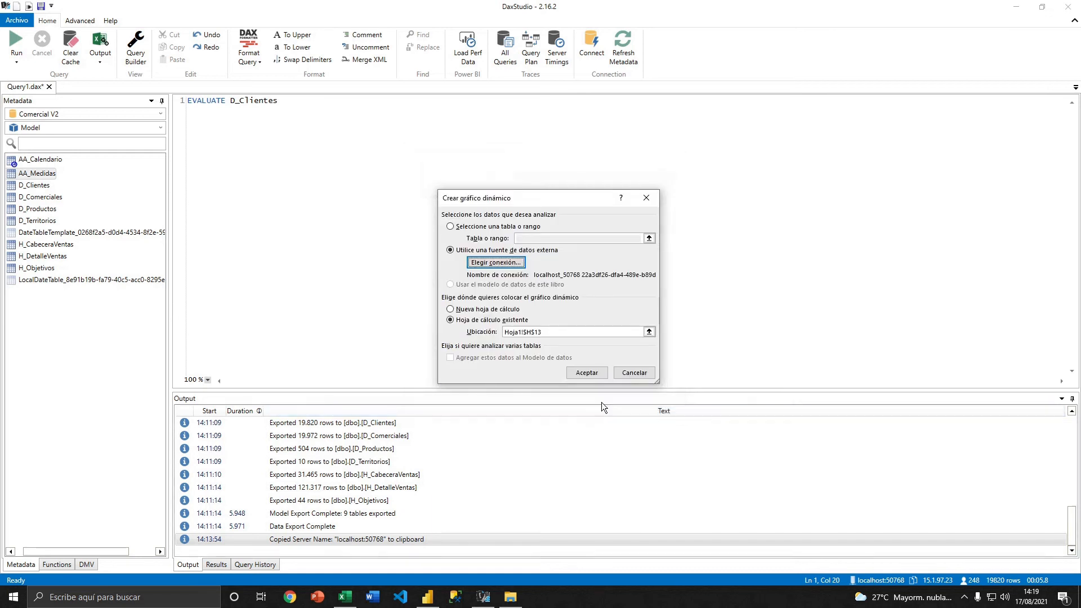
click(586, 372)
key(alt+Tab)
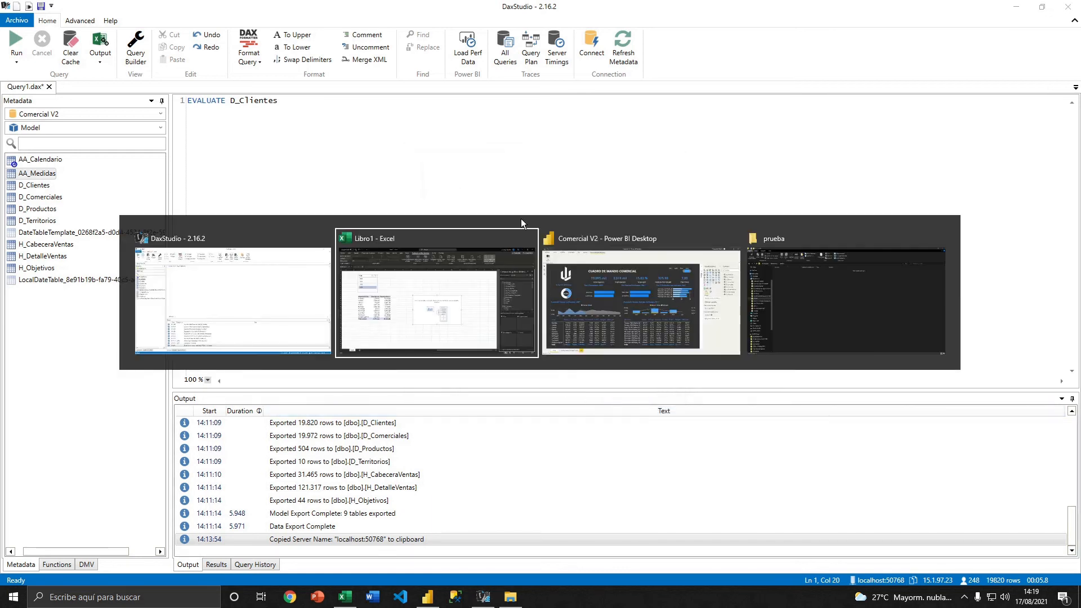
drag(523, 265, 489, 220)
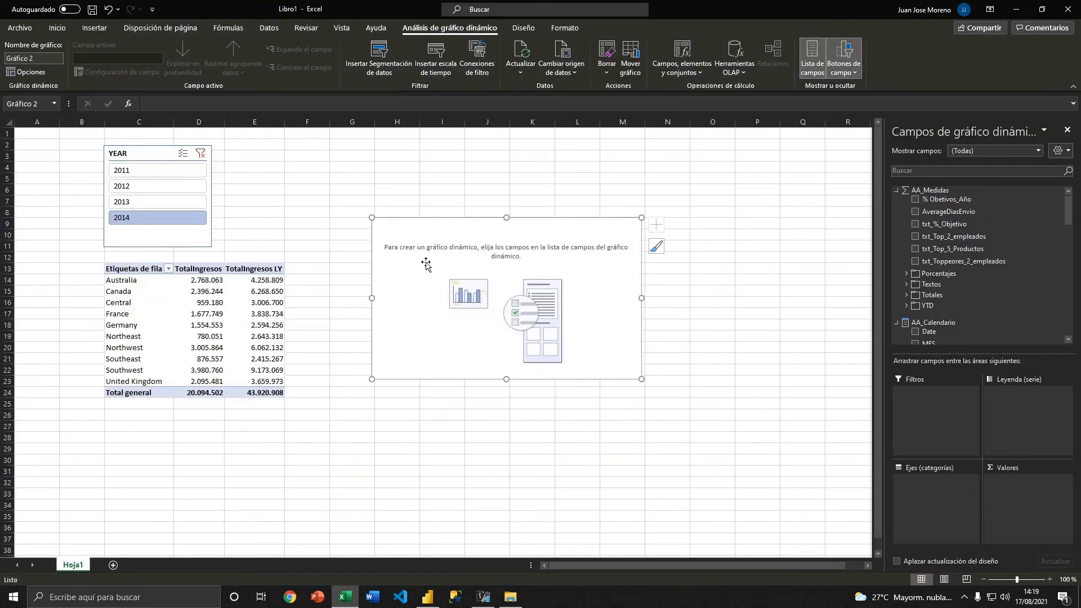
- Add the TotalIngresos and TotalObjetivos measures from the Totales folder to the PivotChart's values
click(896, 191)
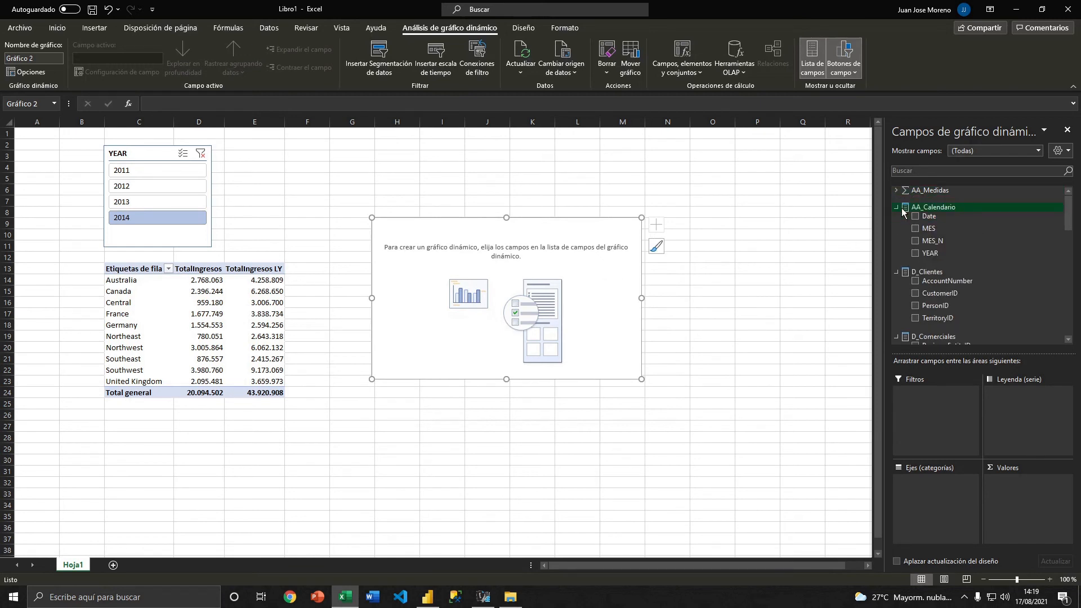
click(896, 191)
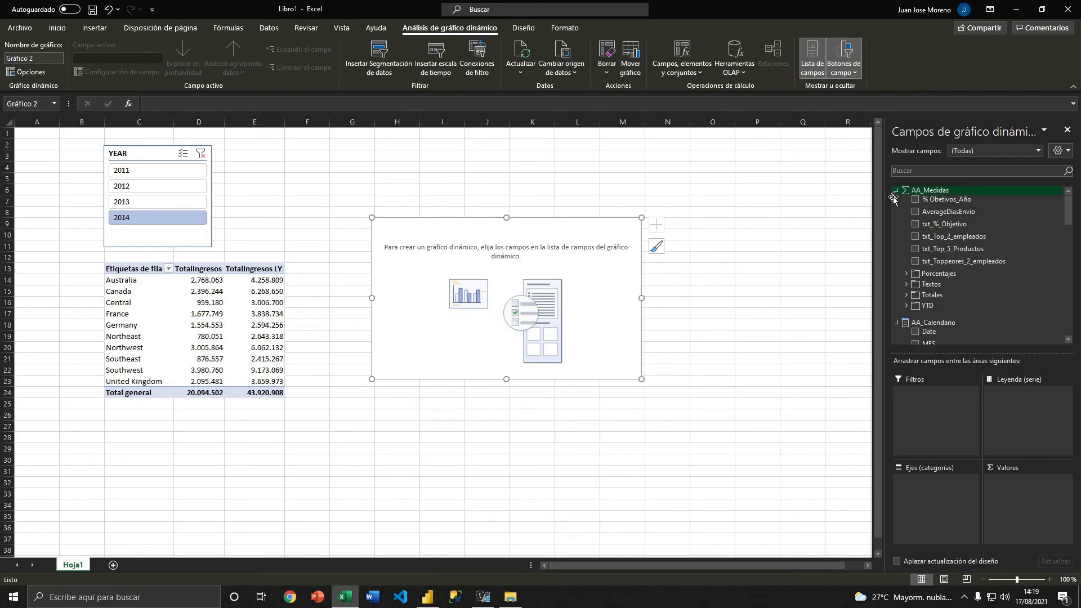
click(906, 296)
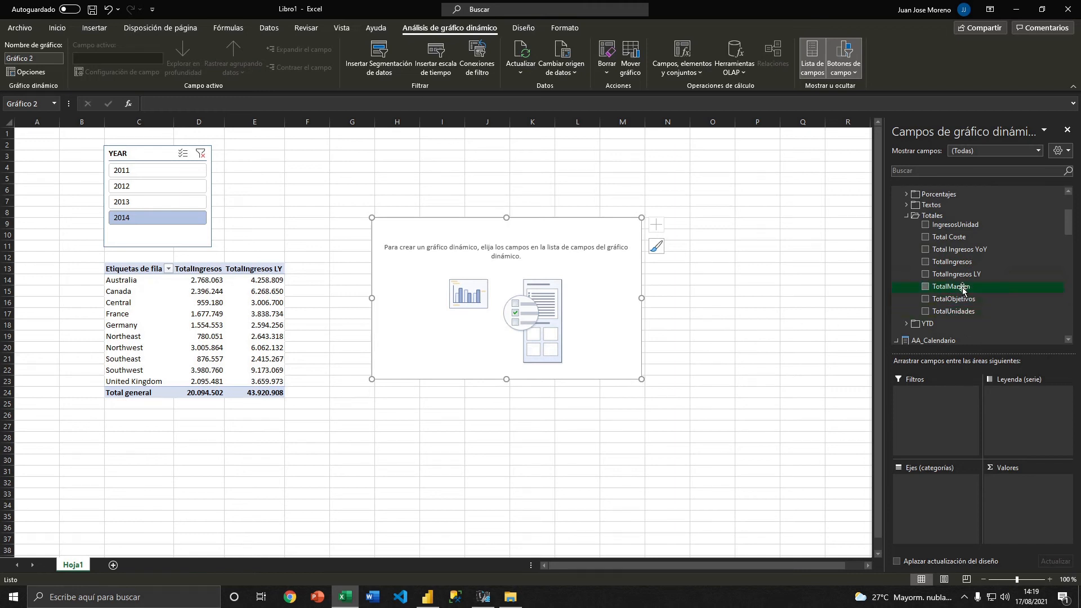
drag(951, 262, 1022, 483)
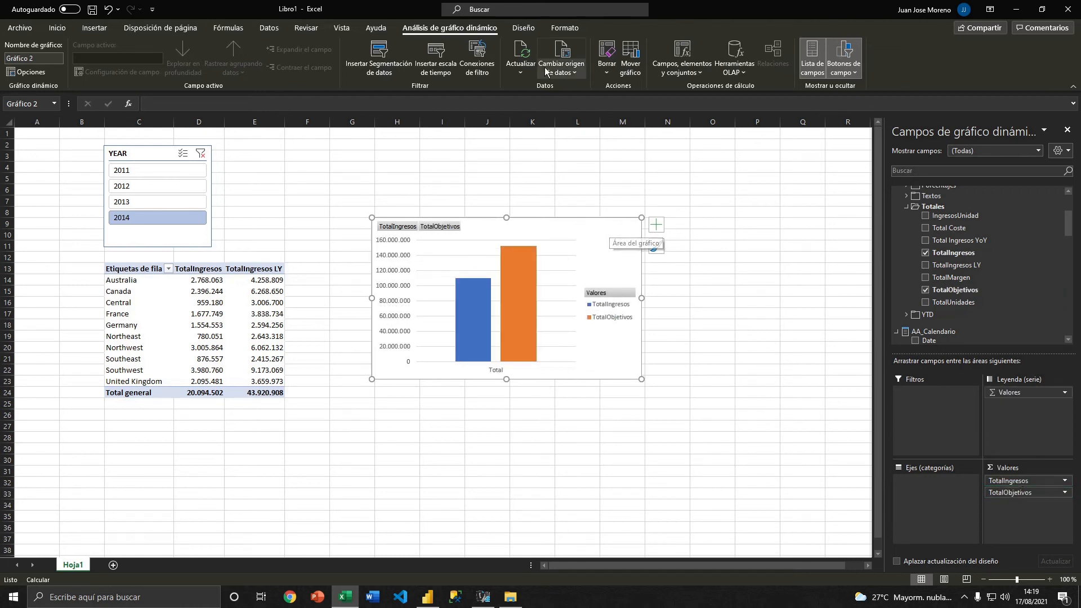
- Change the PivotChart type to Líneas
click(523, 29)
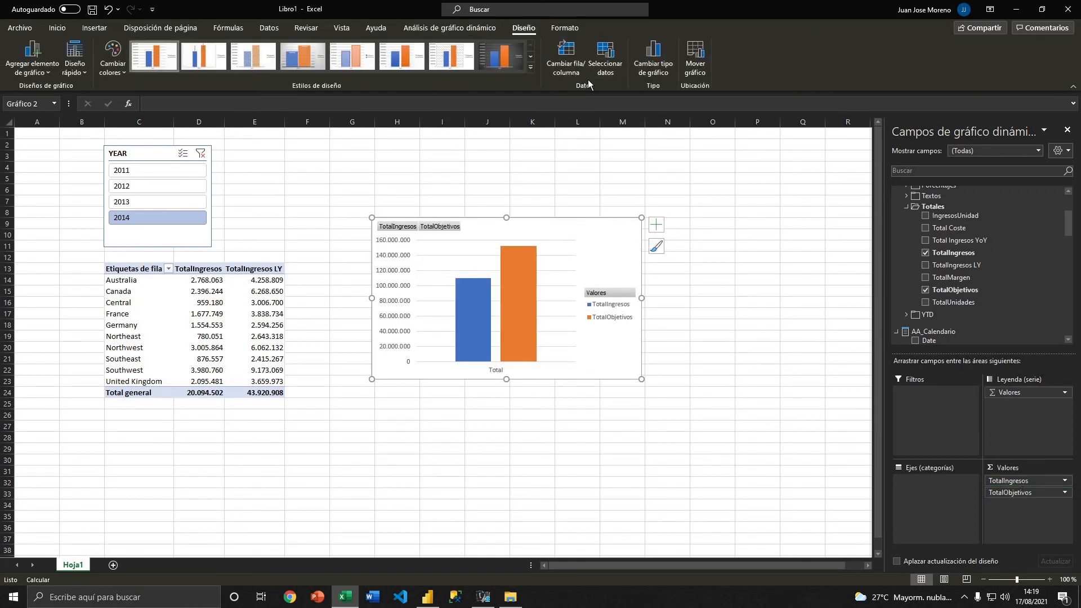
click(651, 66)
click(398, 209)
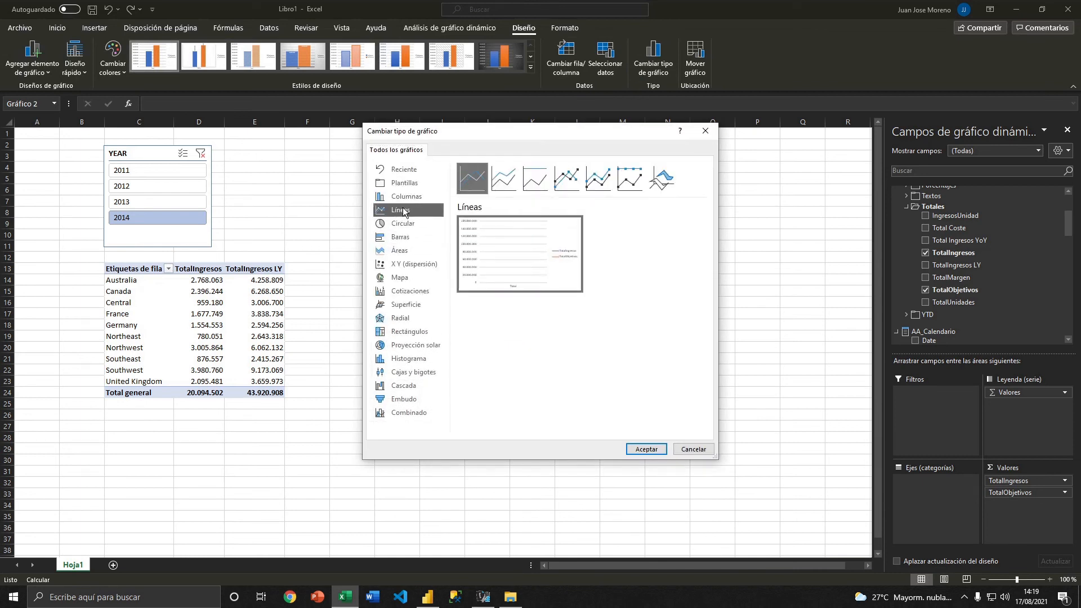
click(646, 449)
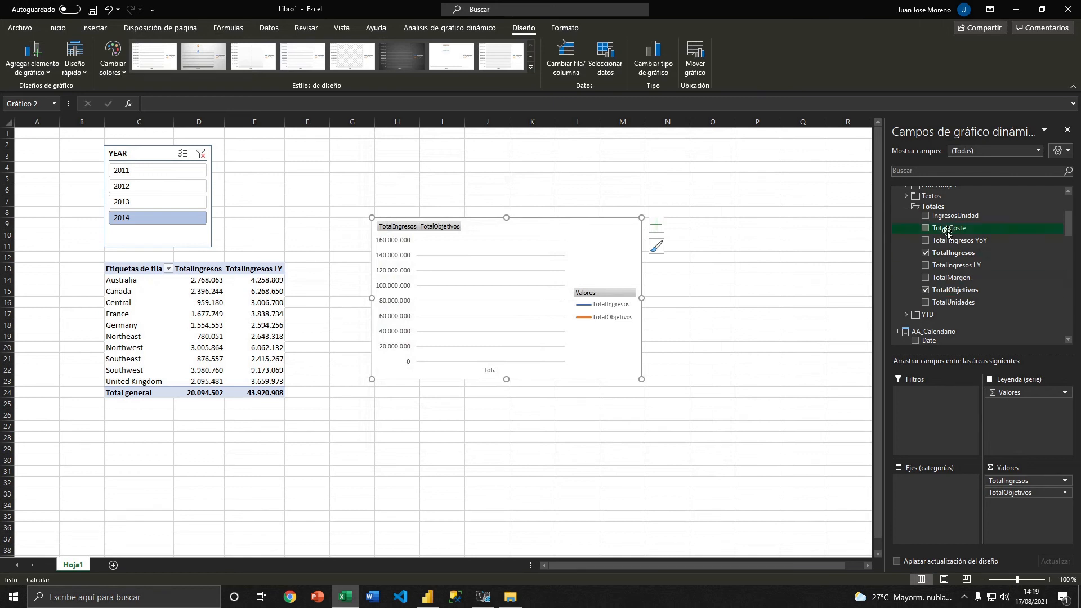
- Add the MES field as the PivotChart's axis category and widen the chart to about column N
click(908, 207)
scroll(910, 253, down, 2)
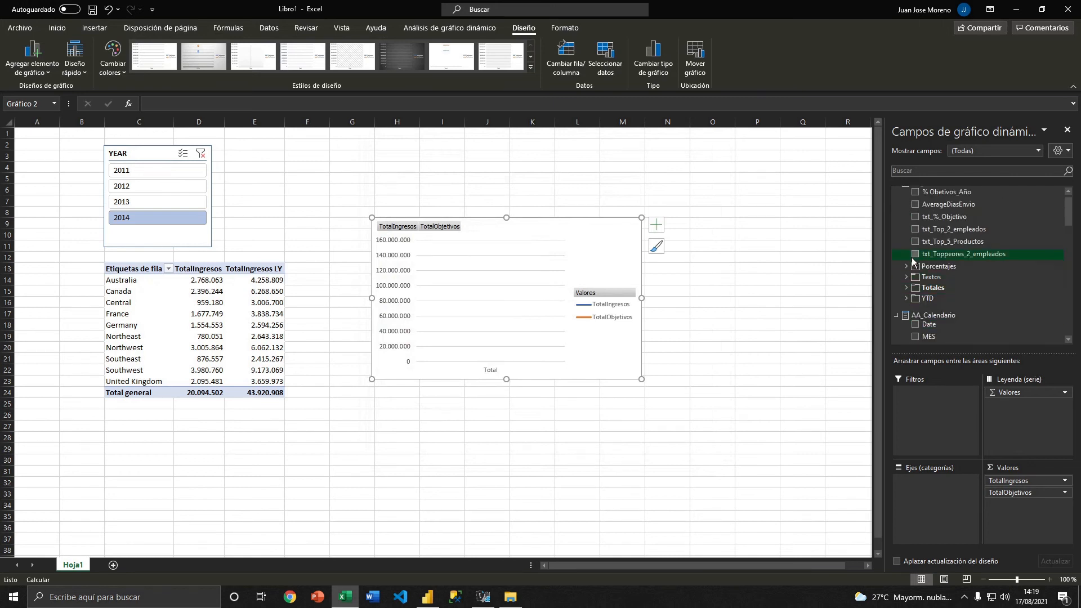
drag(929, 262, 916, 483)
drag(641, 299, 691, 300)
click(345, 227)
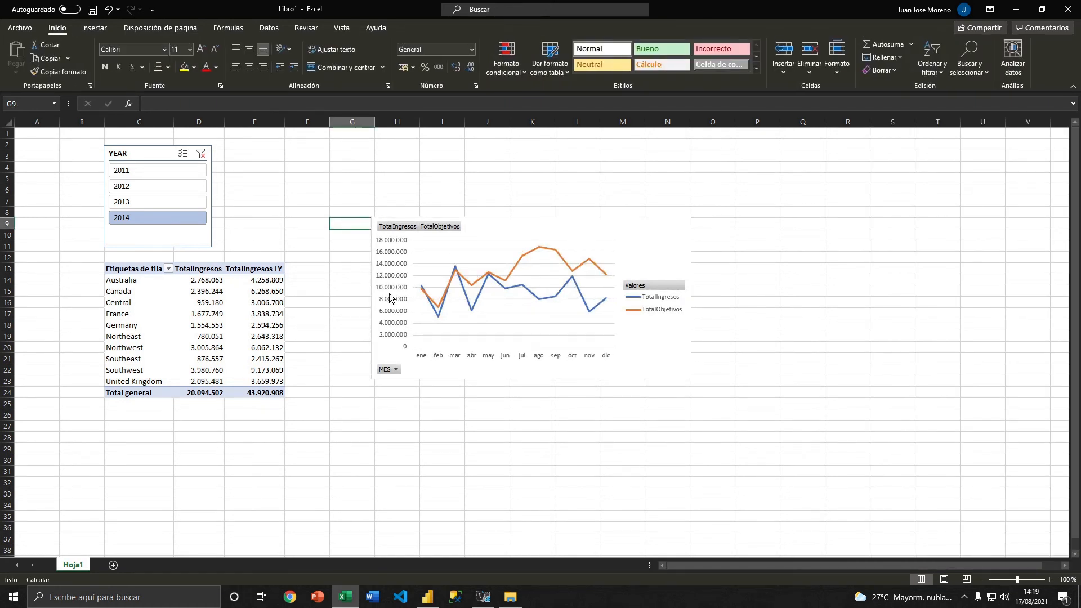
- Compare the monthly PivotChart with the sales evolution chart in the Power BI report
key(alt+Tab)
key(Tab)
key(alt+Tab)
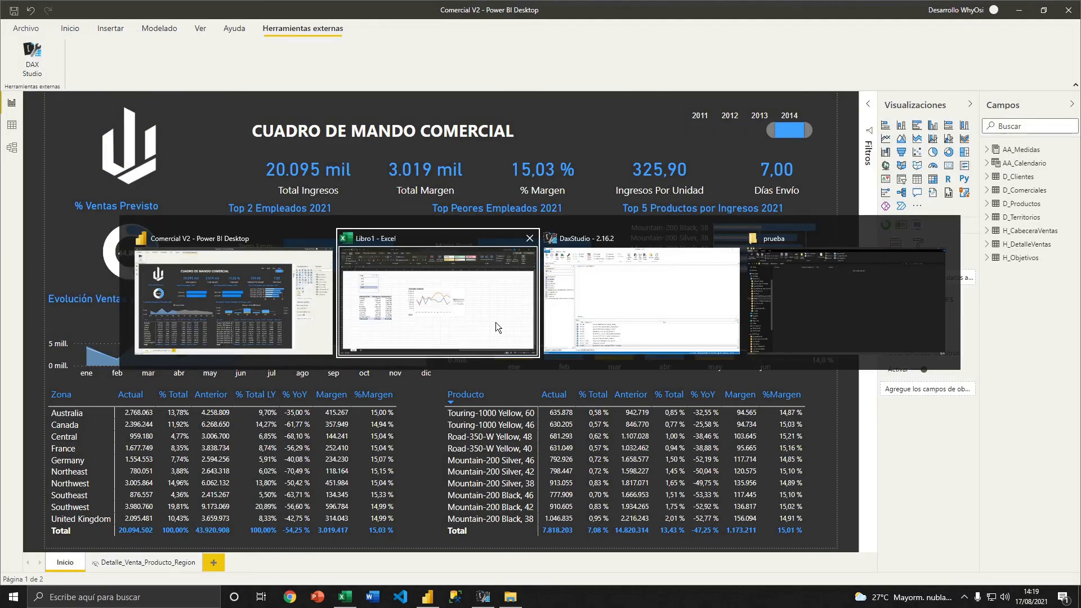
- Switch to the Libro1 workbook in Excel and hide the worksheet gridlines
drag(519, 236, 496, 264)
click(324, 225)
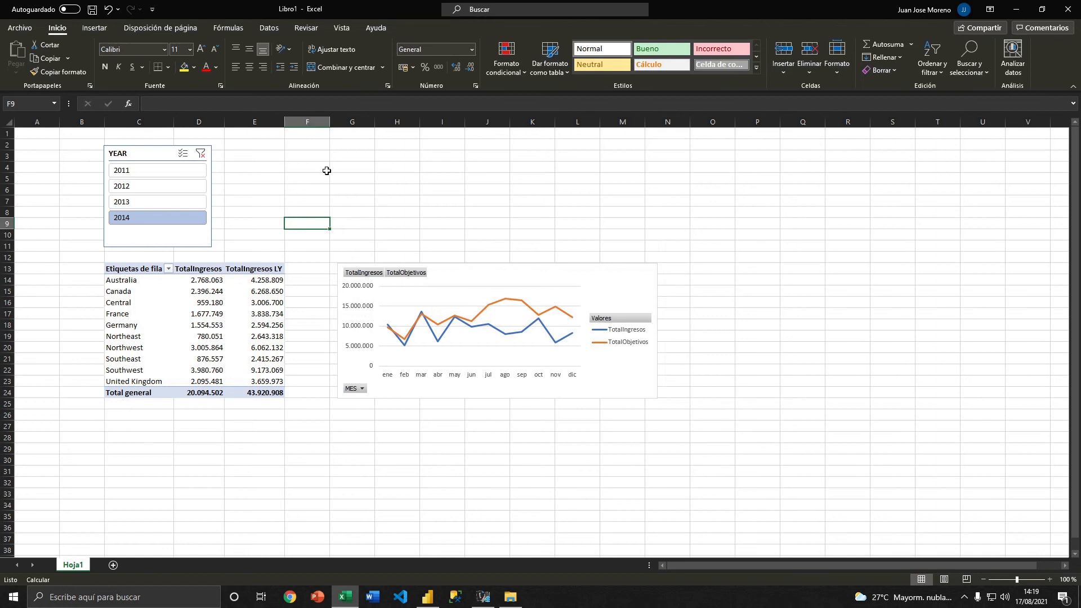
click(342, 28)
click(315, 67)
click(298, 156)
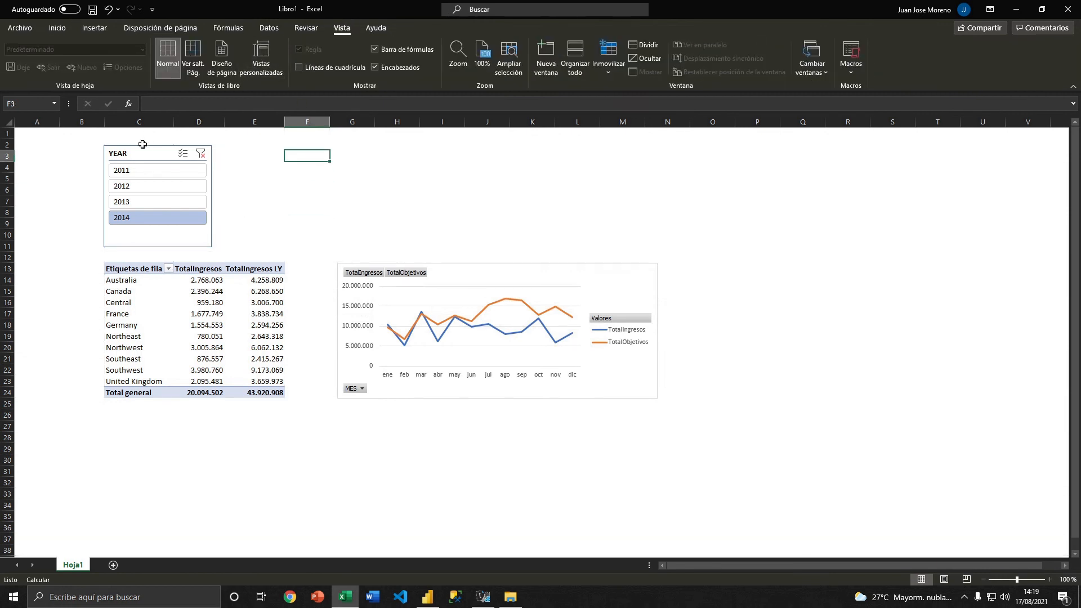
- Cycle the YEAR slicer through 2012, 2013 and 2014 to check how the PivotTable and PivotChart respond
click(145, 186)
click(146, 202)
click(147, 219)
click(142, 186)
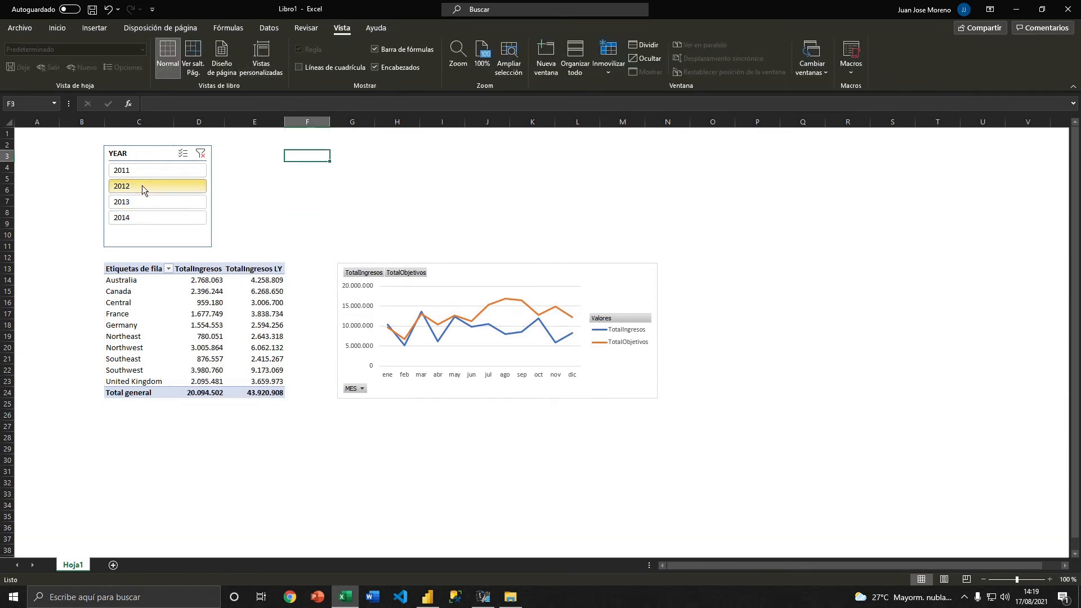
click(140, 218)
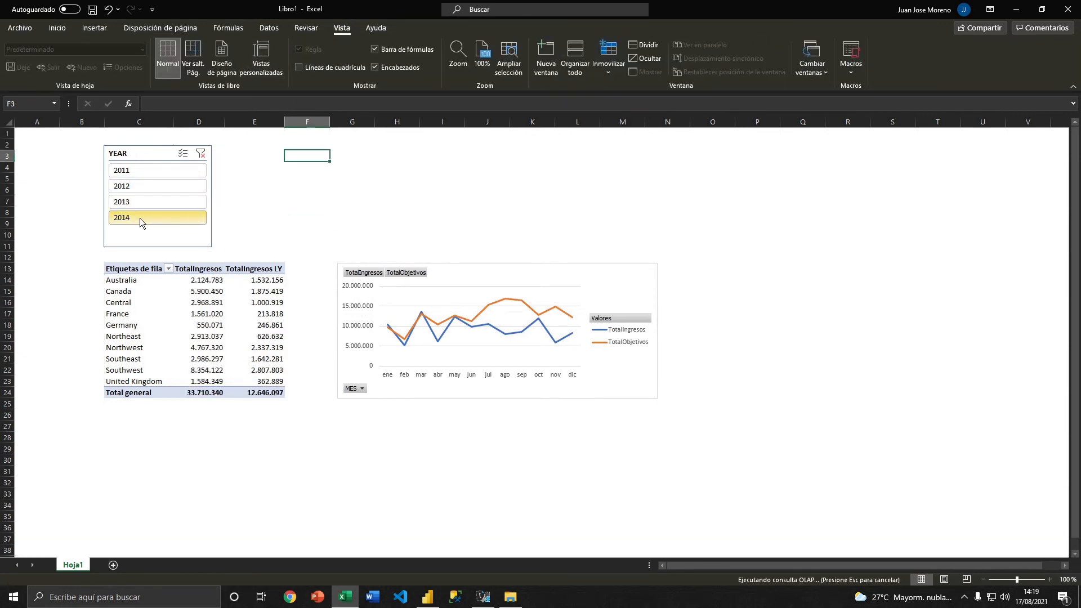
- Connect the YEAR slicer to the Gráfico 2 PivotChart through its report connections
click(141, 155)
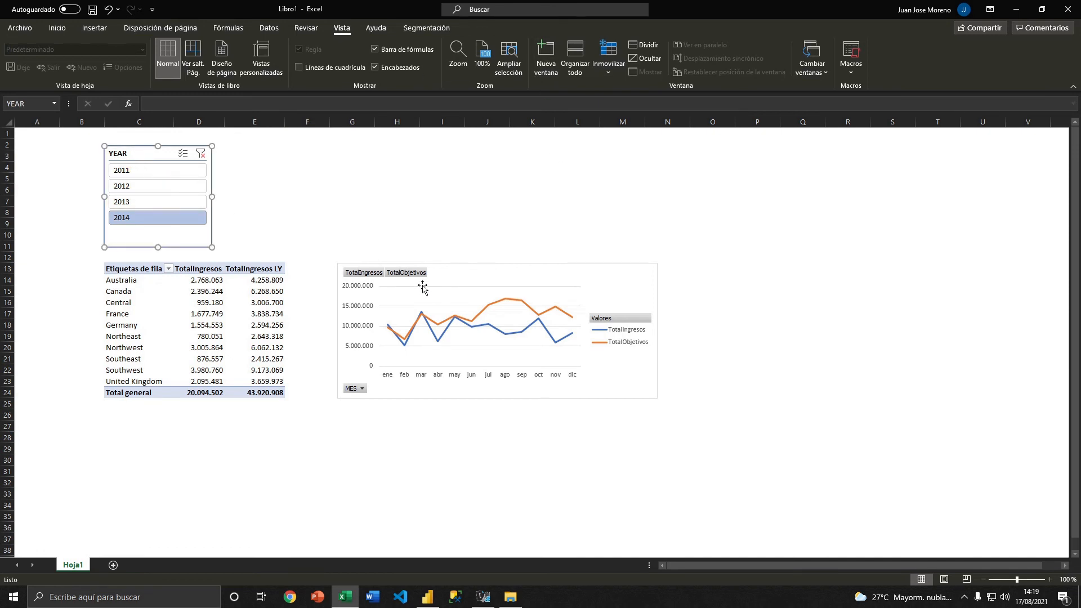
click(428, 29)
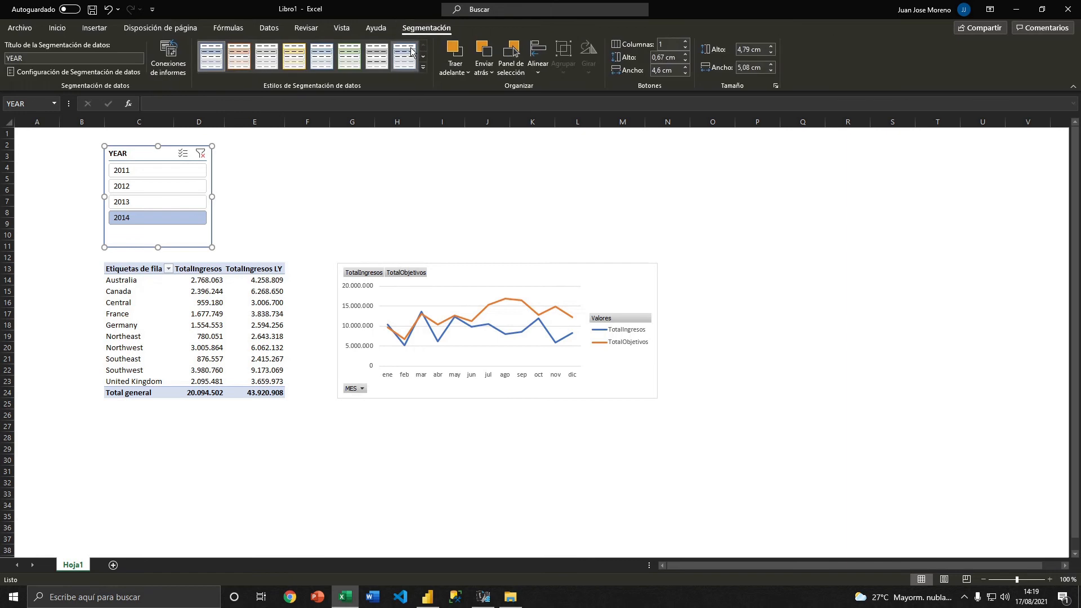
click(170, 62)
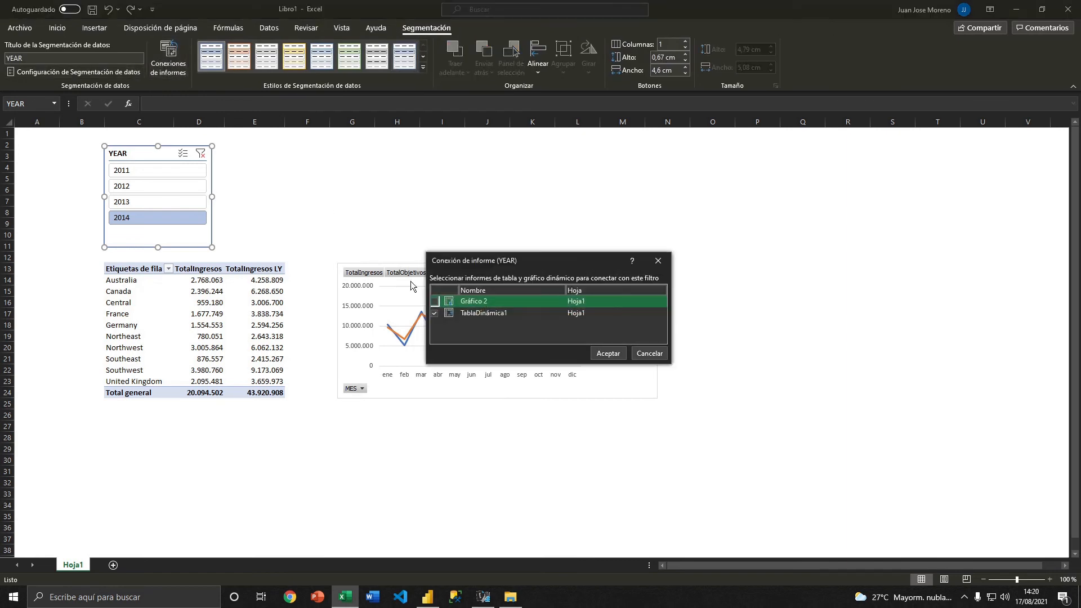
click(609, 353)
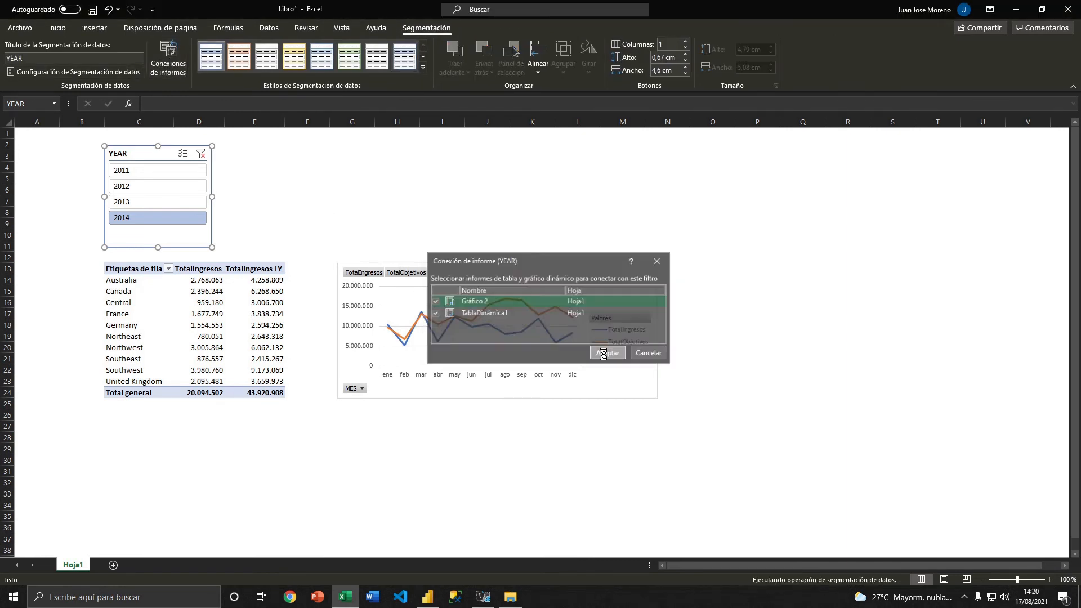
- Test the YEAR slicer on both the PivotTable and PivotChart with several years, finishing with 2013 selected
click(127, 186)
click(138, 202)
click(140, 218)
click(137, 202)
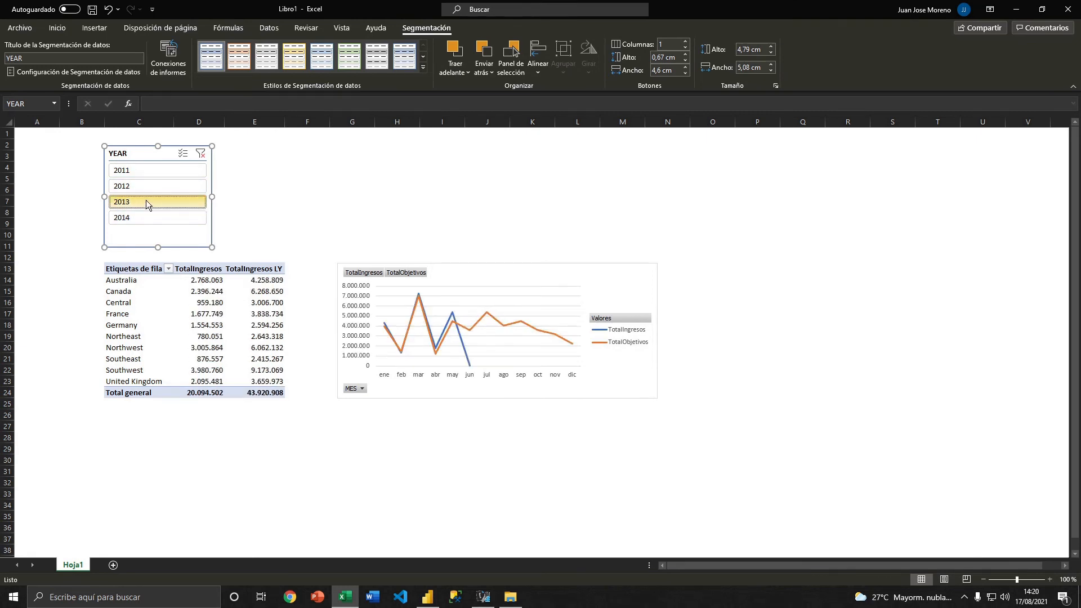
click(312, 189)
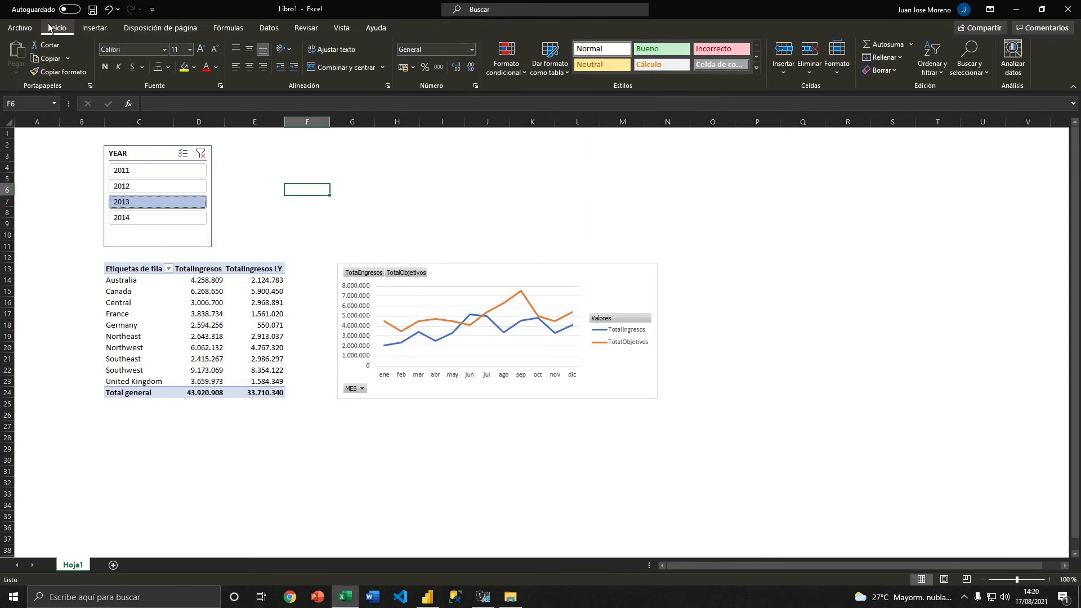
- Save the workbook as Ventas in the Documentos > prueba folder as an Excel workbook (*.xlsx)
click(24, 30)
click(37, 171)
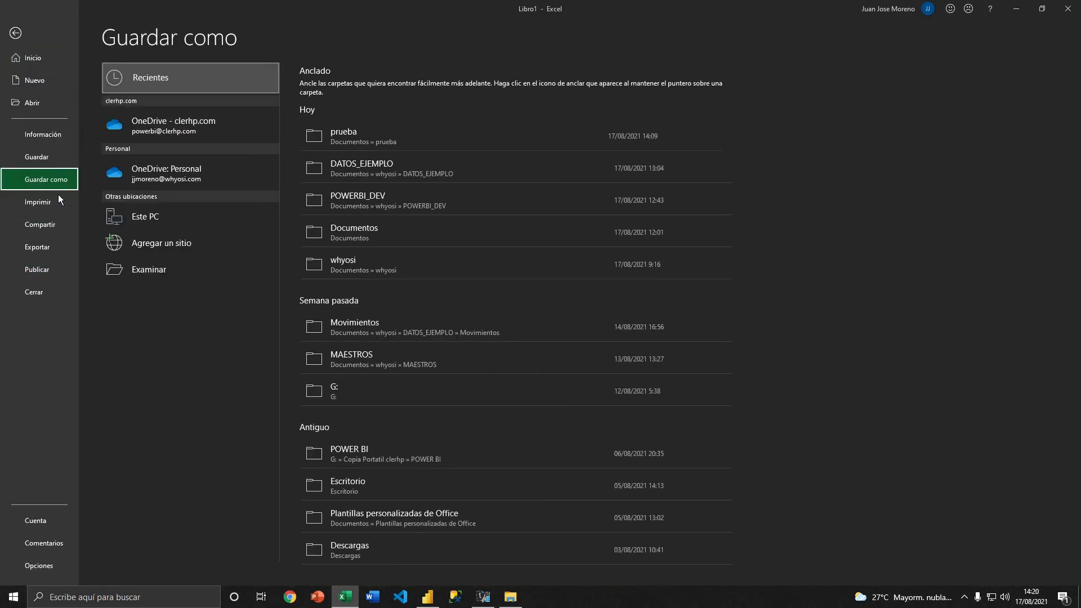
click(367, 147)
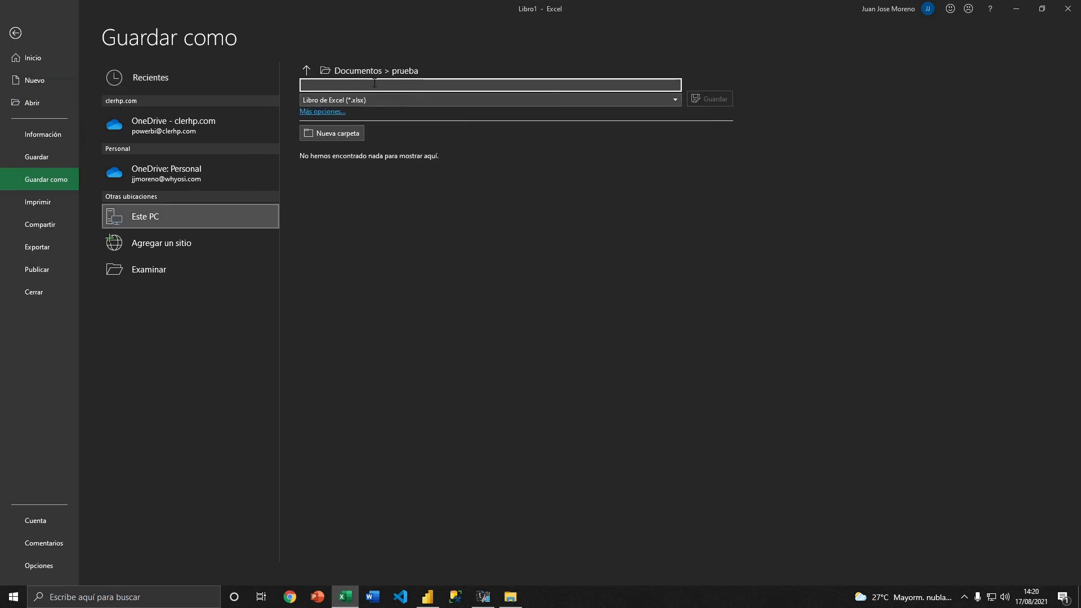
text(Ventas)
key(Return)
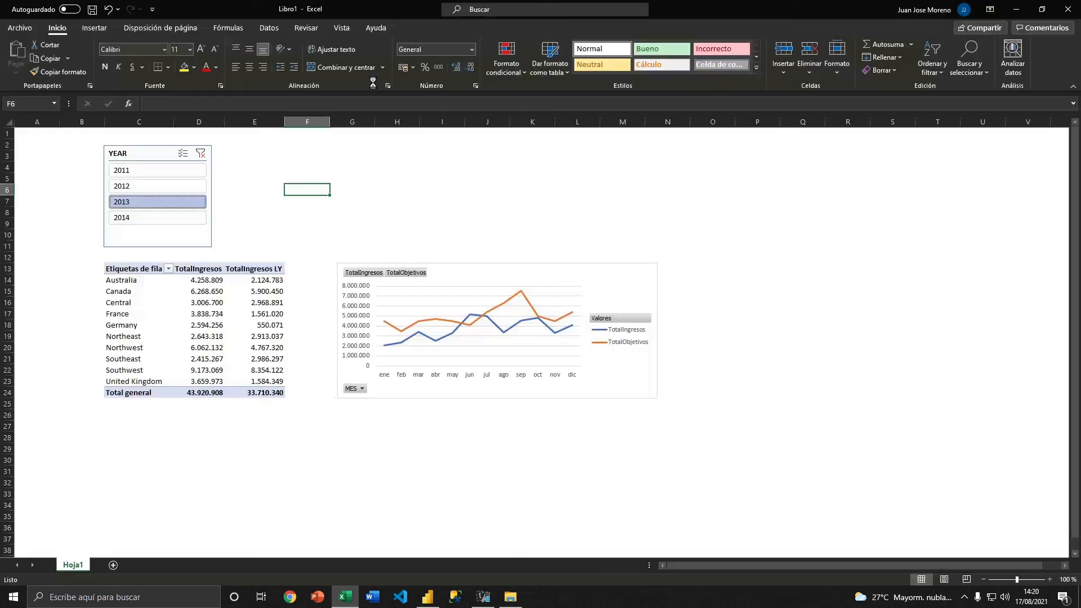
key(Return)
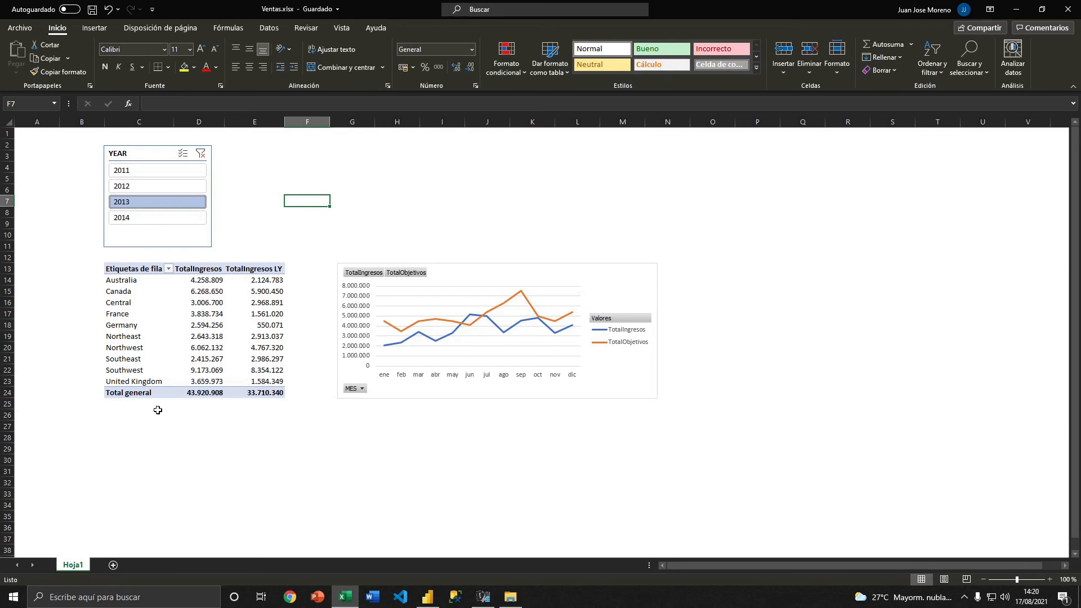
- Close DAX Studio and Power BI Desktop without saving changes, and close the Ventas workbook in Excel
click(490, 598)
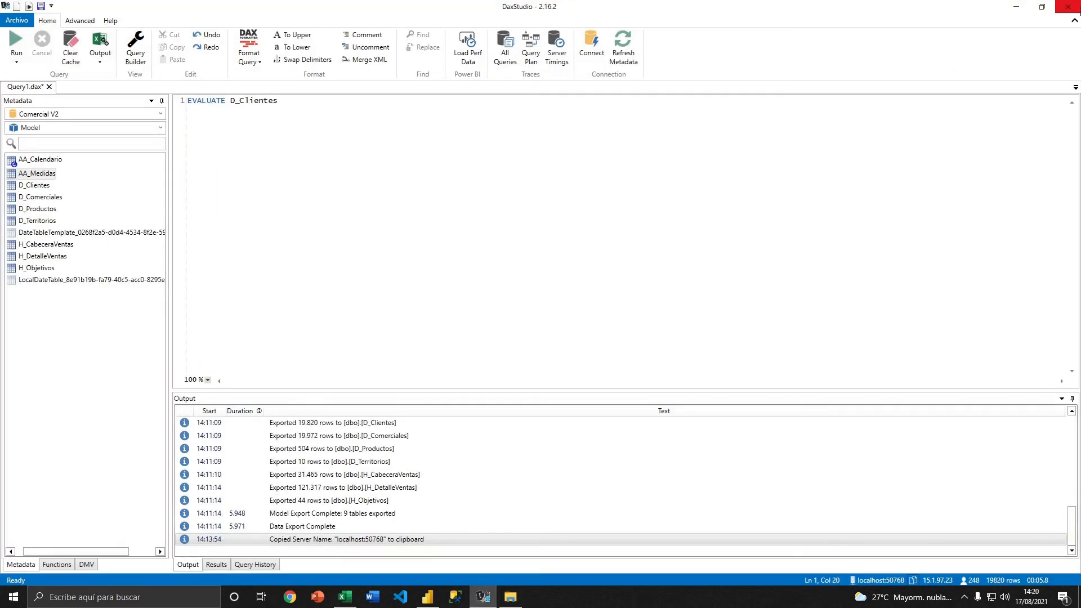
click(1068, 7)
click(606, 386)
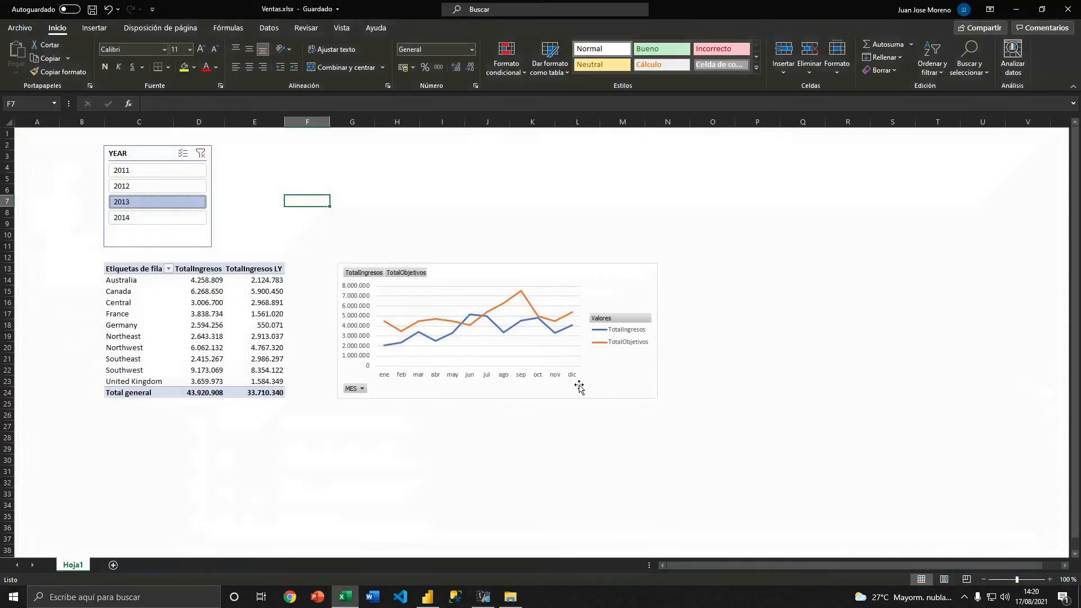
click(428, 597)
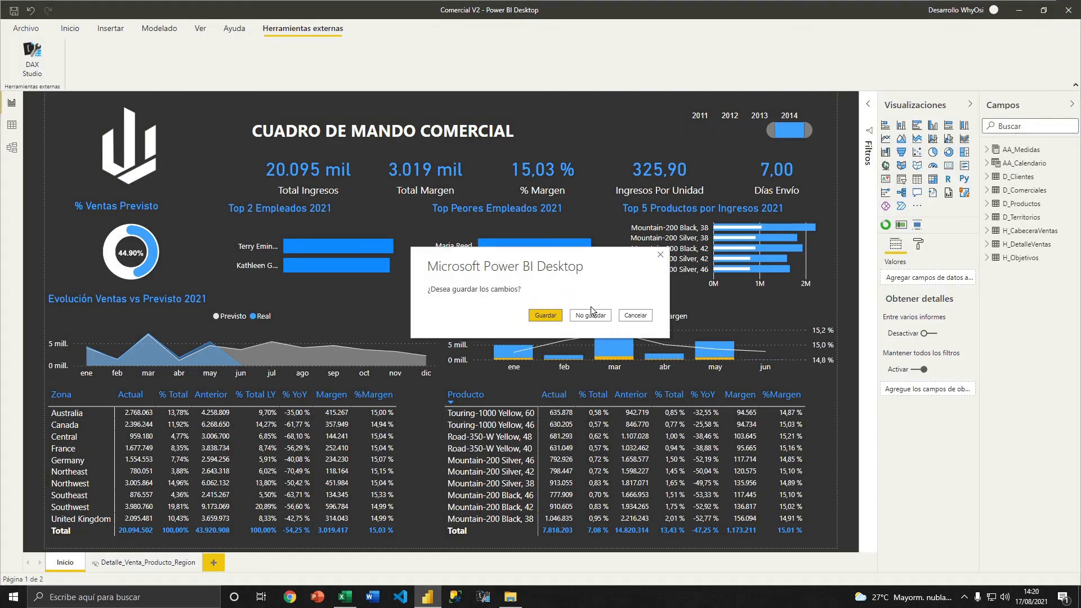
click(591, 316)
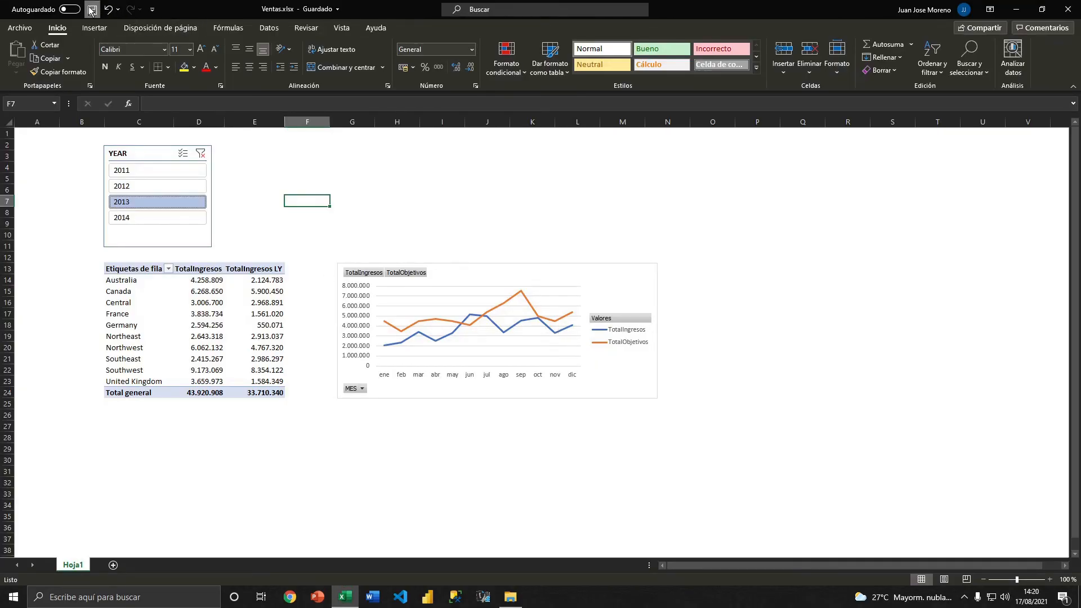
click(1068, 9)
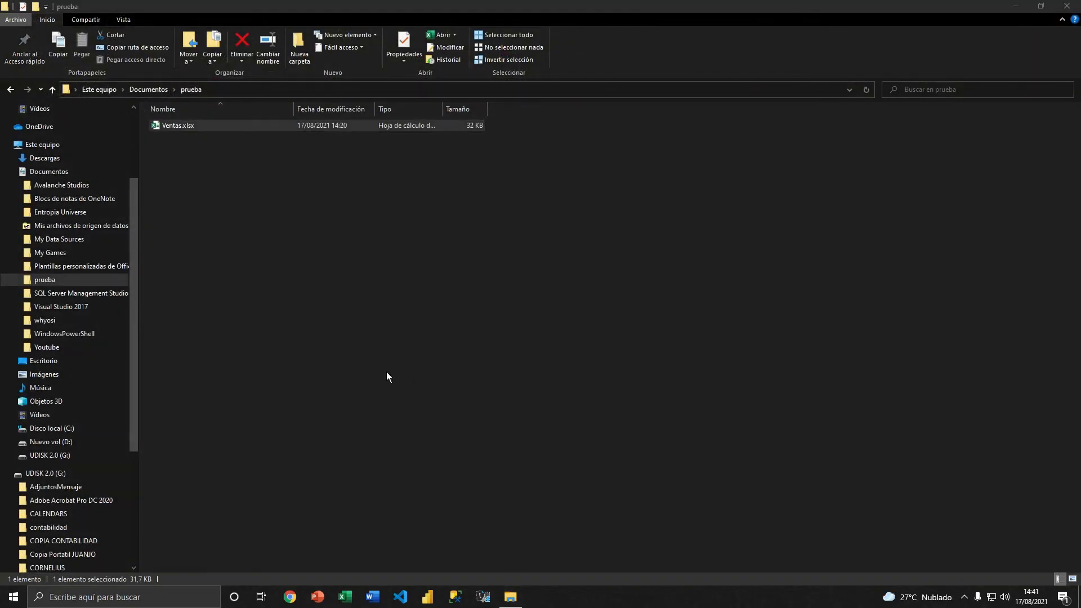
- Launch Power BI Desktop and reopen Ventas.xlsx from the prueba folder, displaying the workbook's queries and connections
click(435, 597)
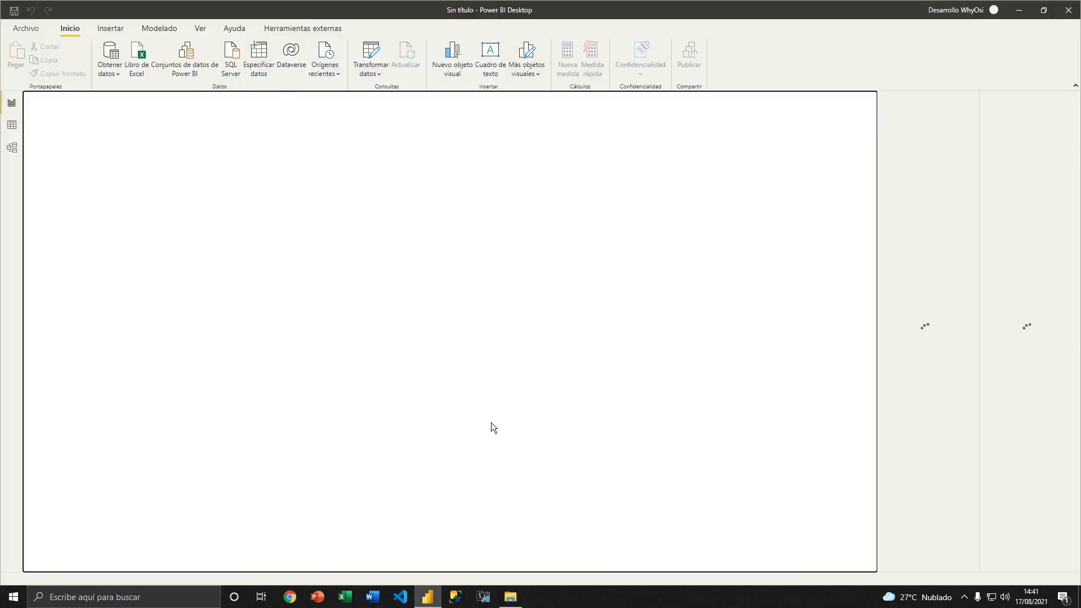
click(510, 597)
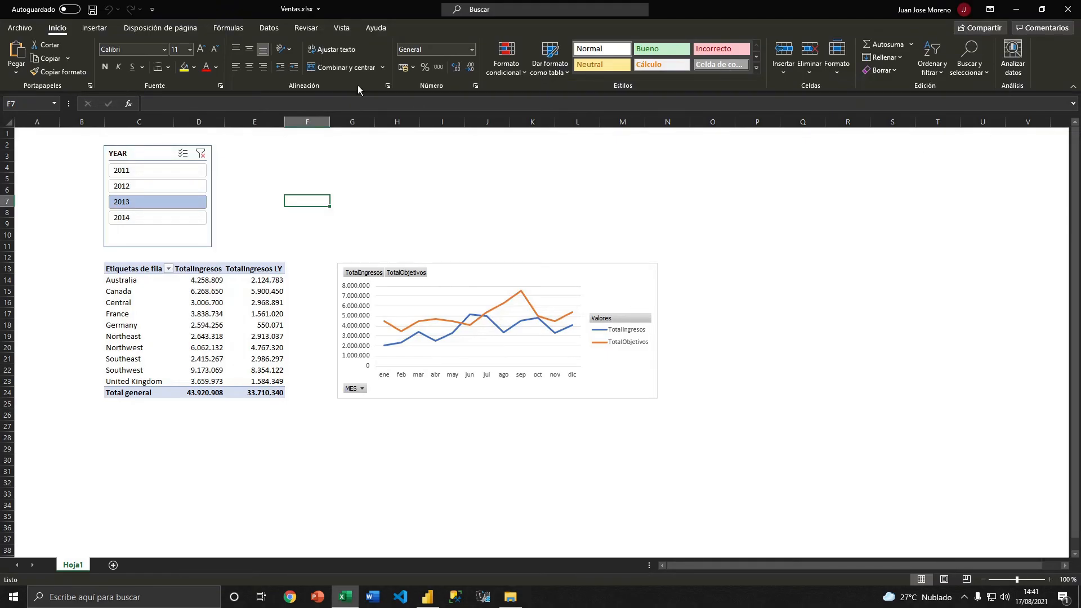
click(268, 27)
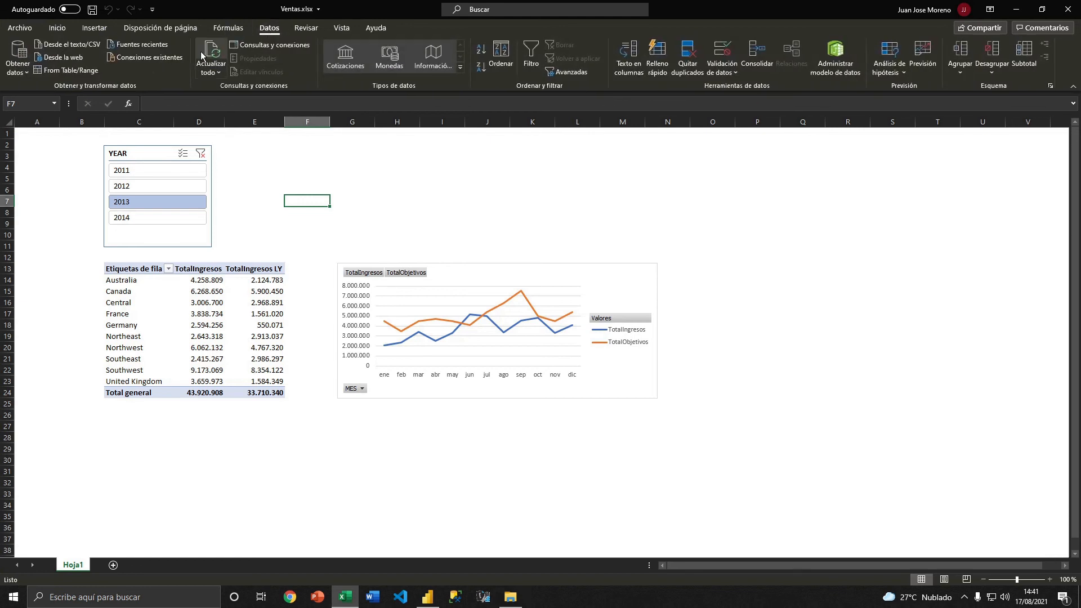
click(265, 45)
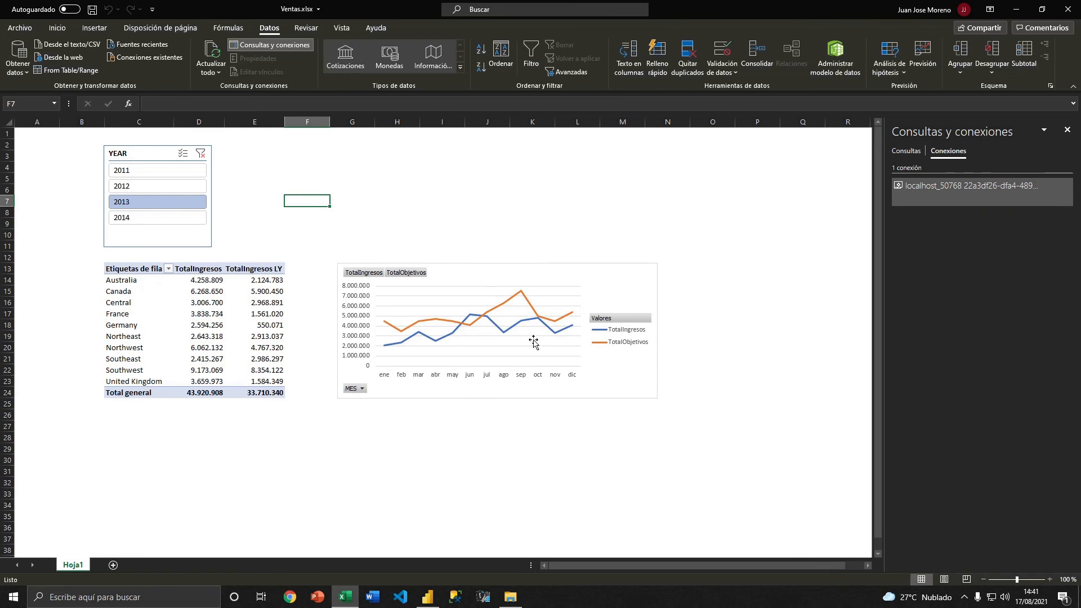
- Switch to Power BI Desktop and open the recent report Comercial V2.pbix
key(alt+Tab)
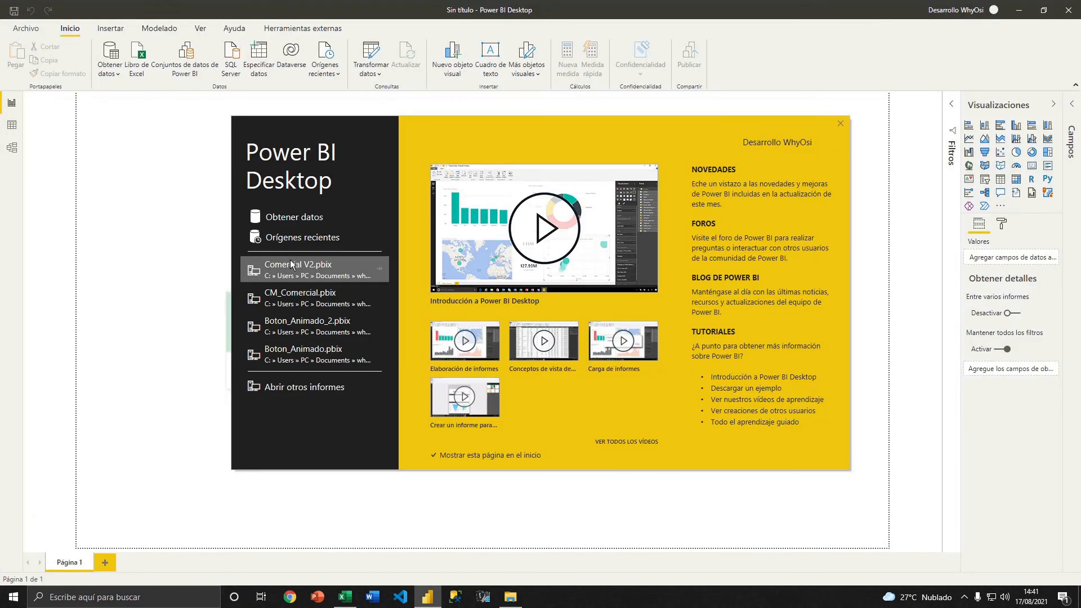
click(291, 265)
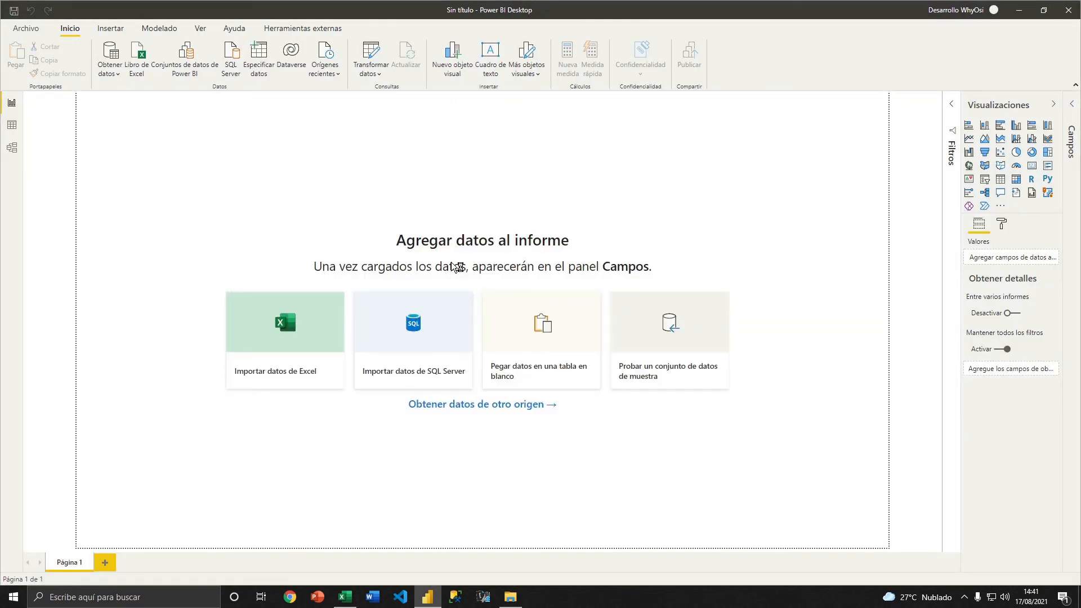
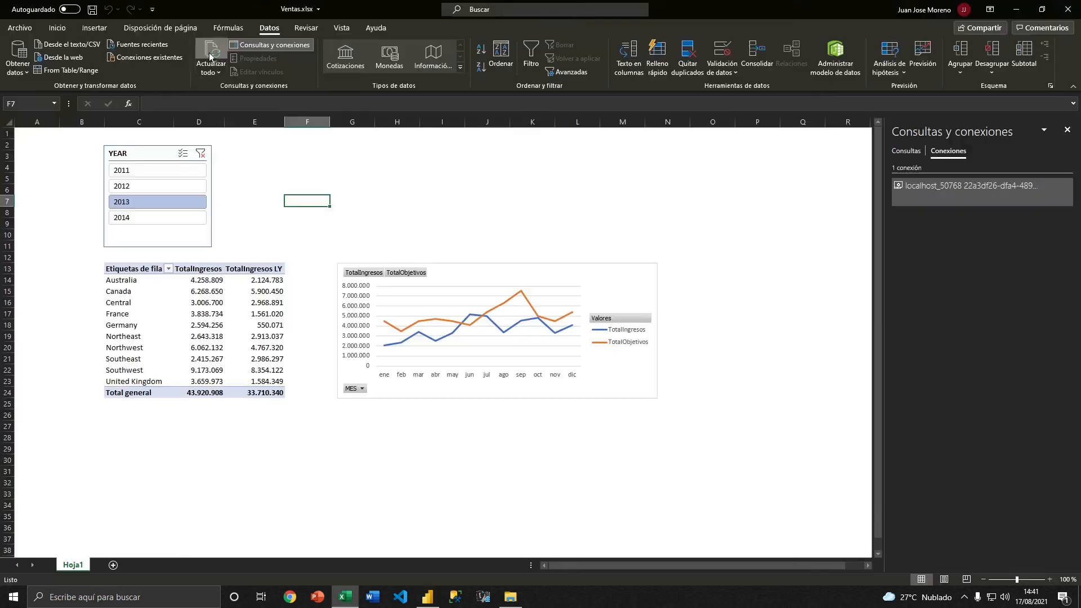
- Try to refresh all data in Ventas.xlsx, declining the connection information from the .odc file and dismissing the messages
click(212, 51)
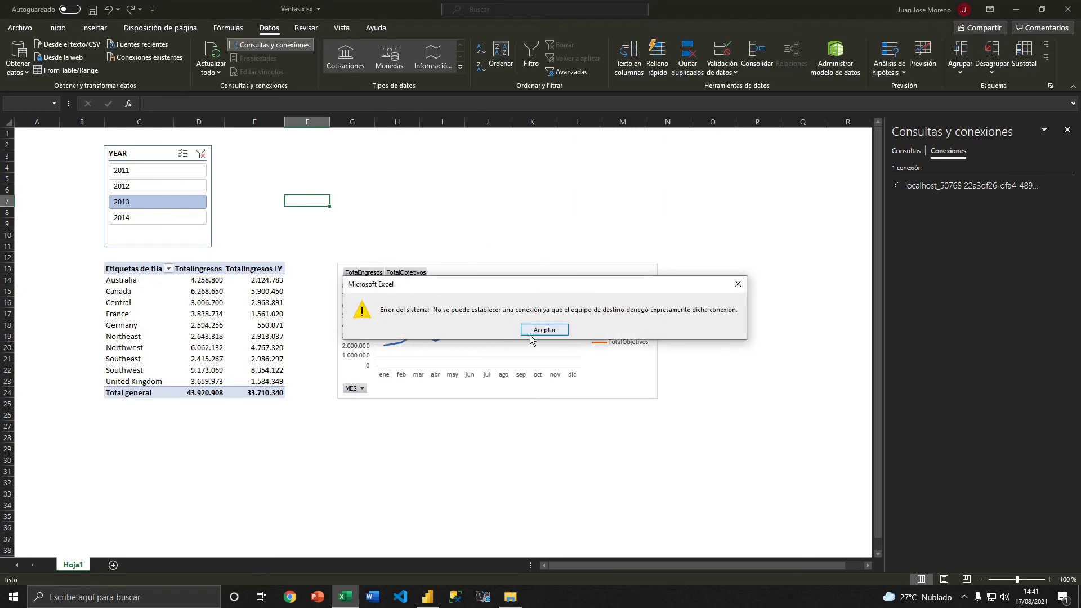
click(544, 330)
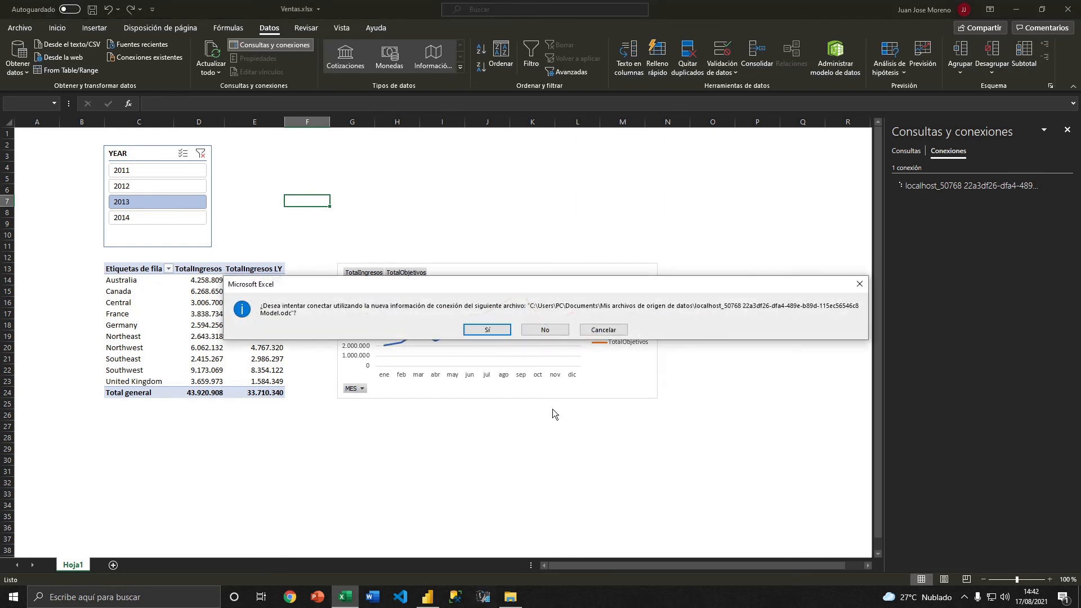
click(549, 334)
click(291, 223)
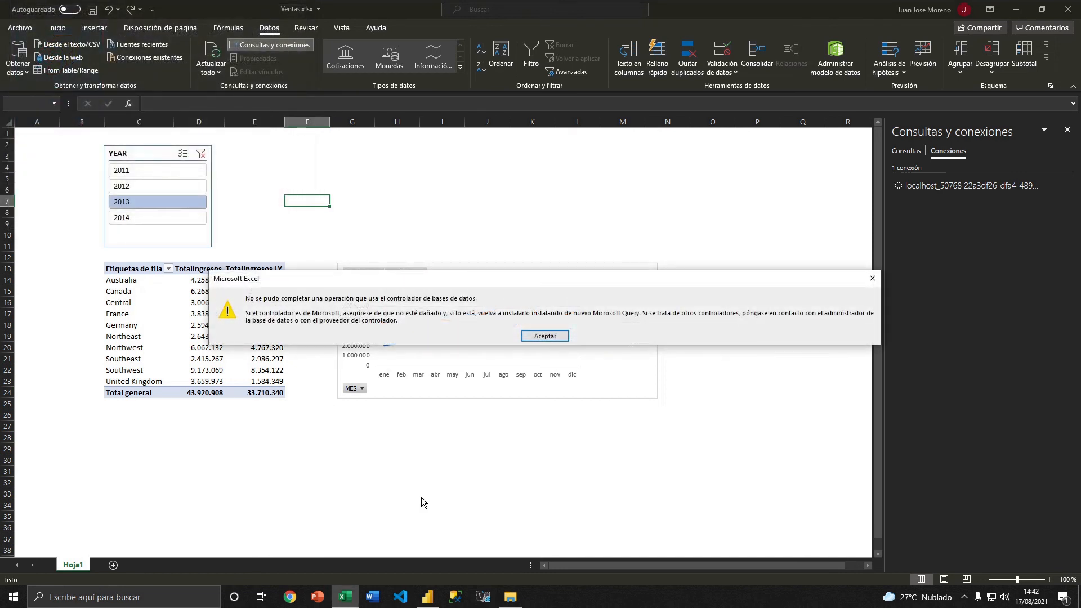
click(541, 336)
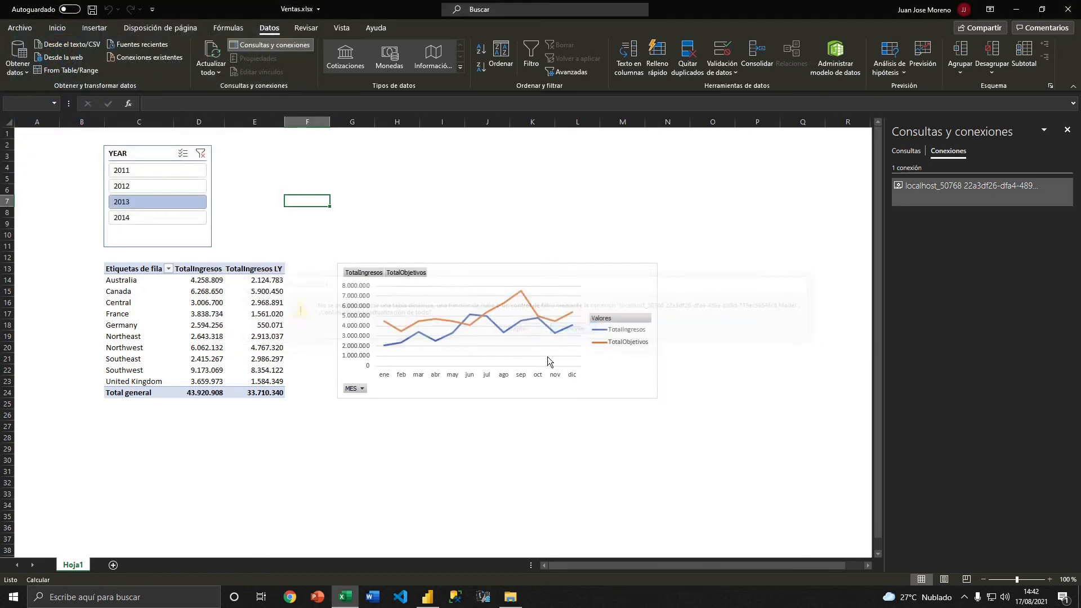
- Launch DAX Studio and connect it to the PBI / SSDT model Comercial V2
click(485, 597)
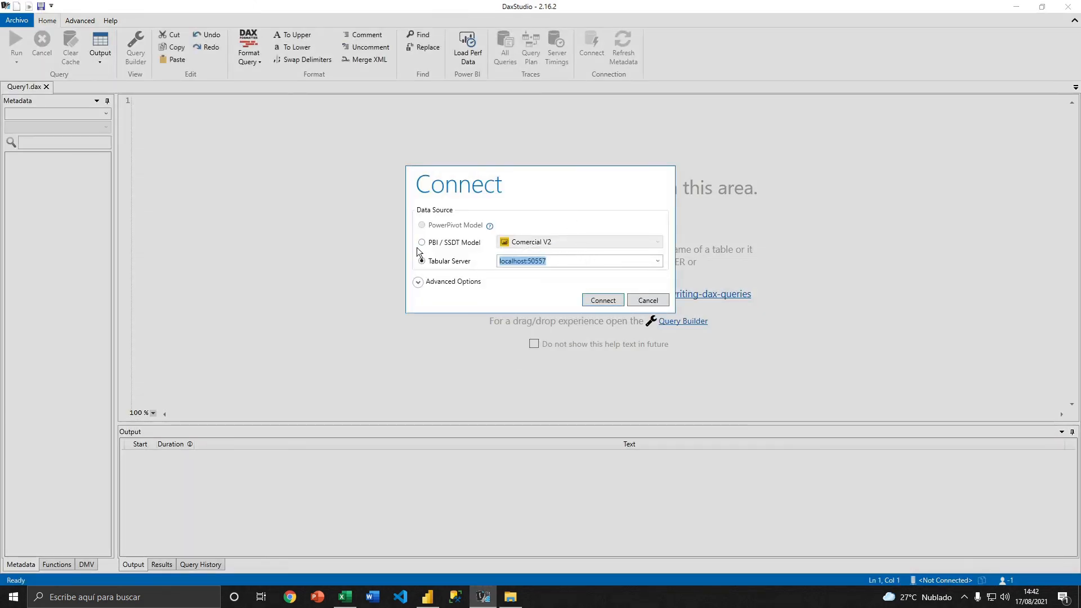
click(436, 247)
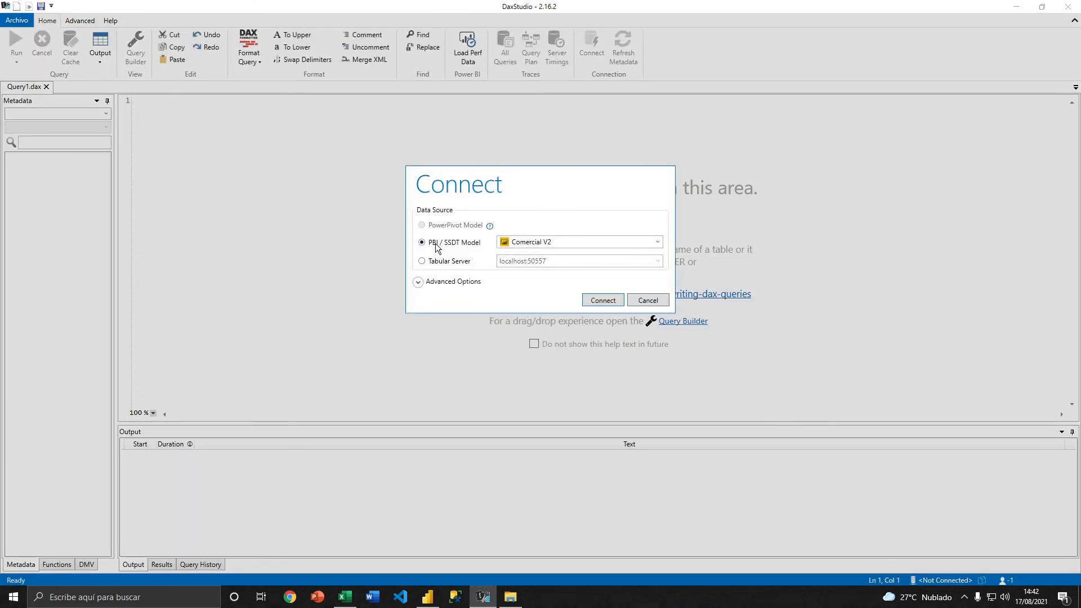
click(603, 300)
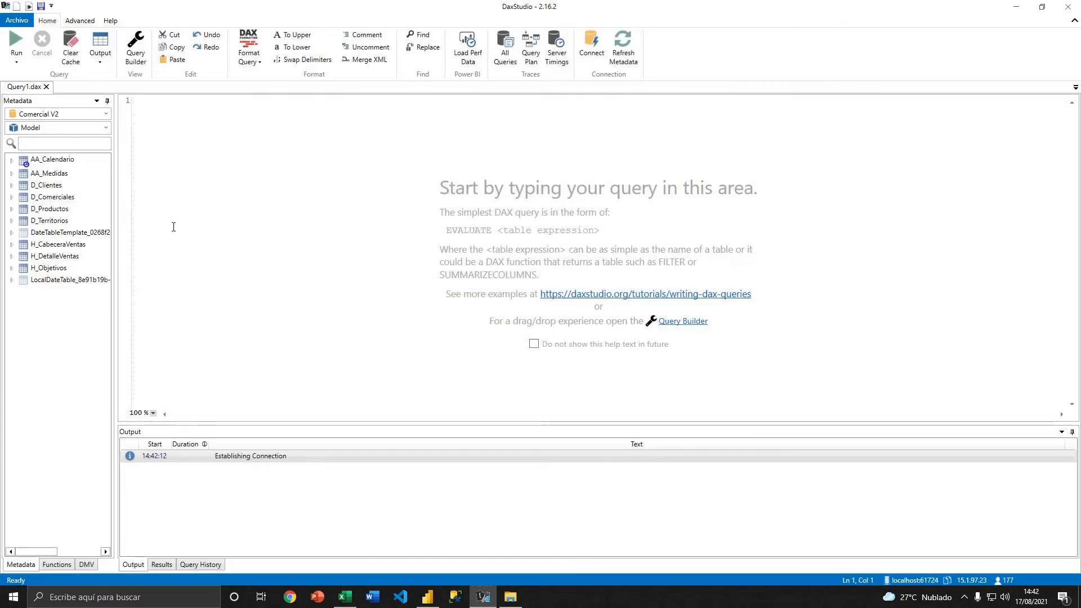
- Copy the model's server name localhost:61724 from DAX Studio and return to the Ventas workbook in Excel
right_click(922, 583)
click(946, 582)
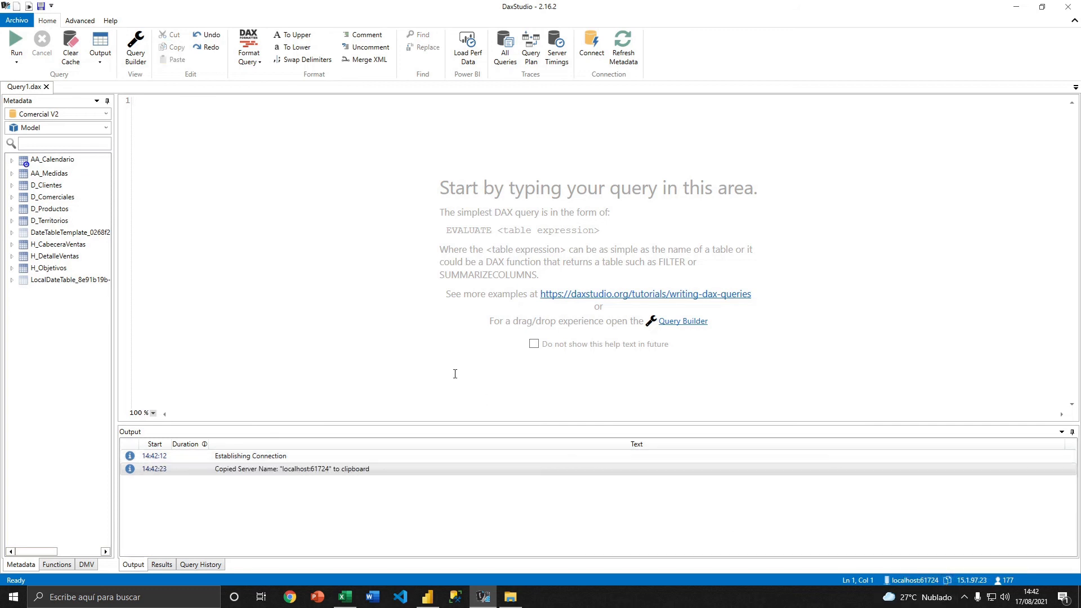
key(alt+Tab)
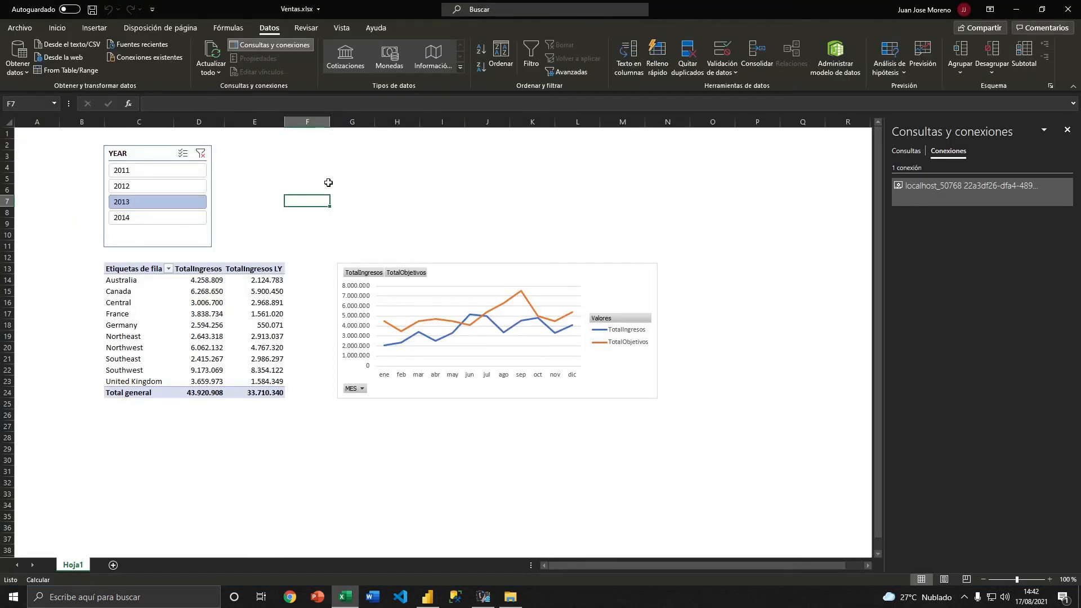
- Try to refresh all data, declining the .odc connection information and setting the Analysis Services server to localhost:61724
click(332, 169)
click(313, 194)
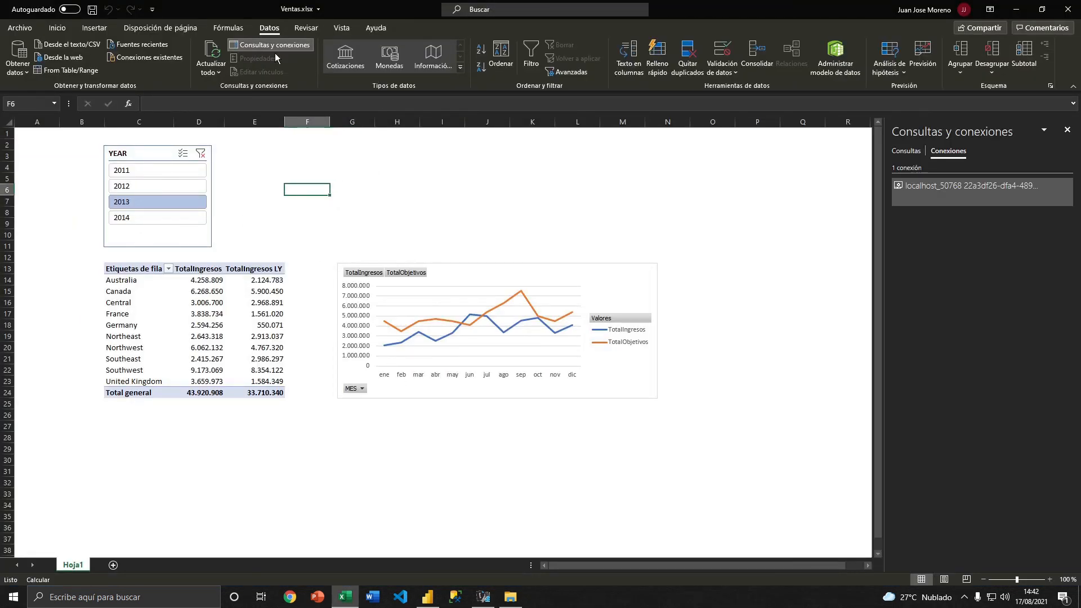
click(212, 51)
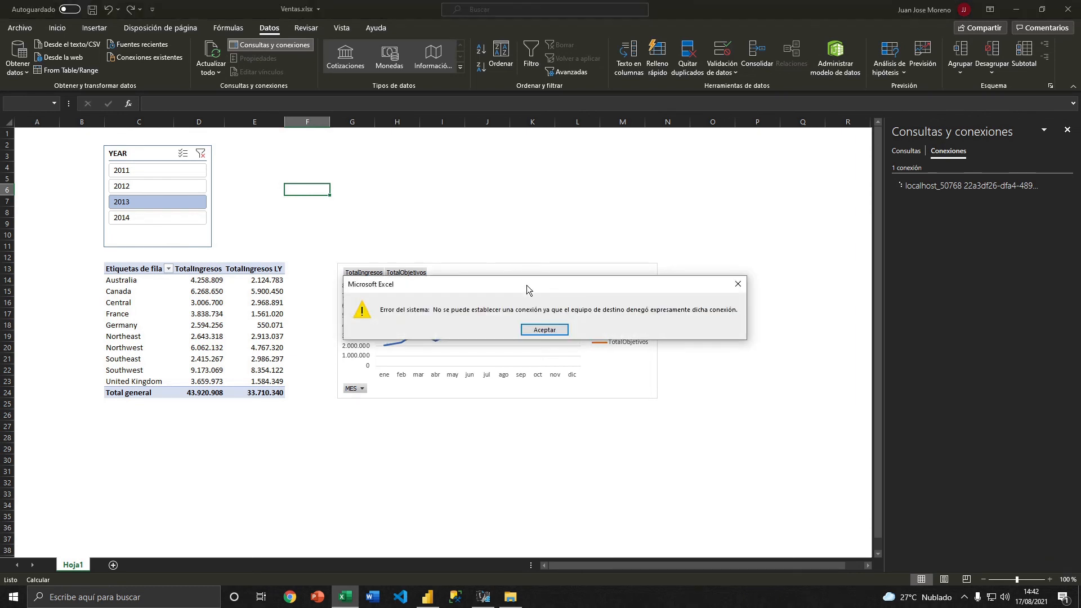
click(541, 332)
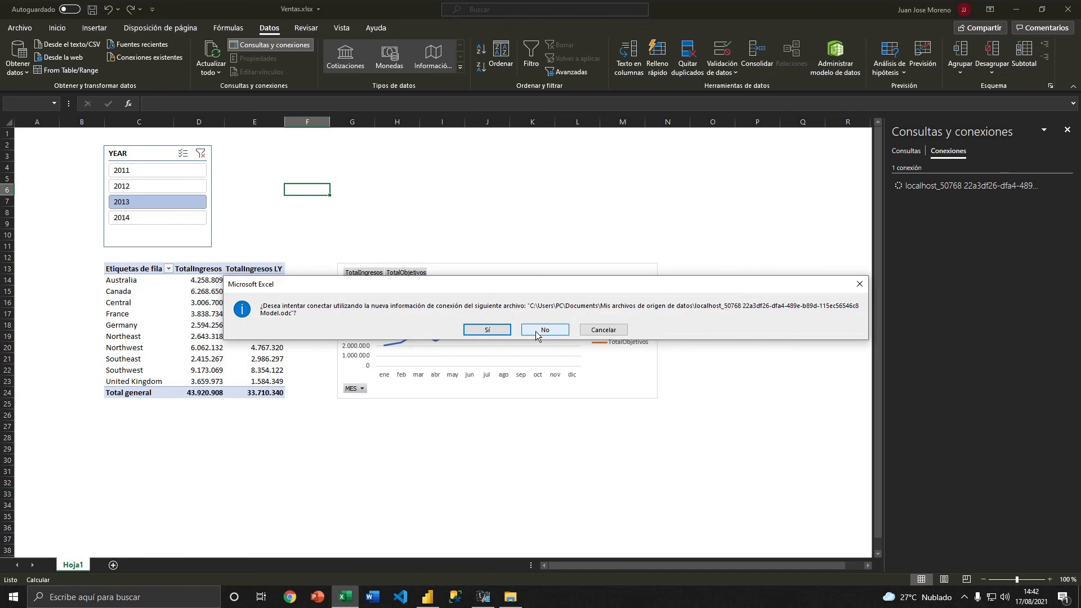
click(536, 331)
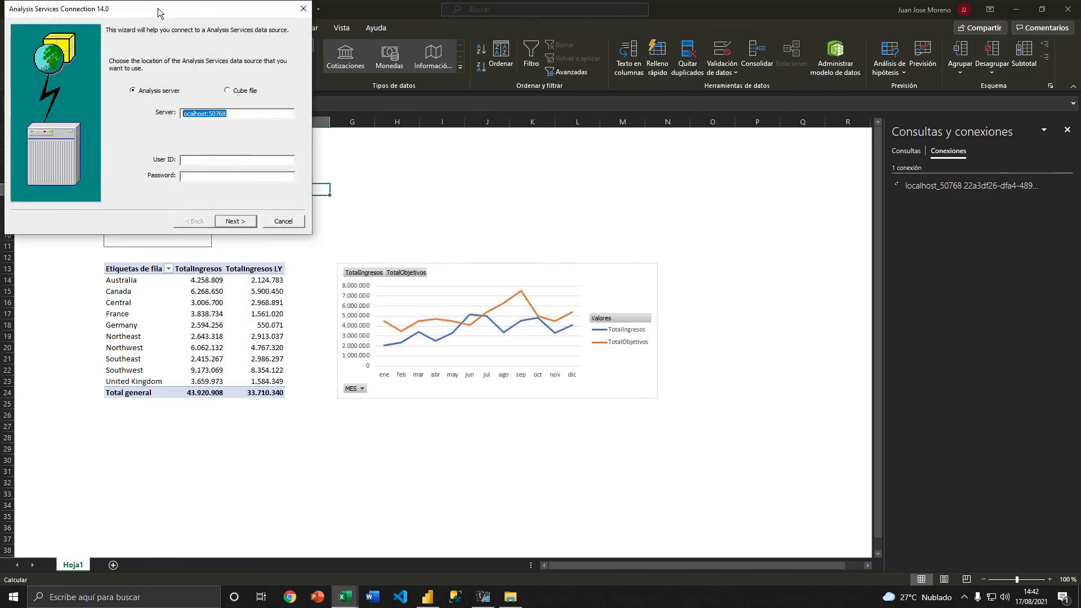
key(ctrl+v)
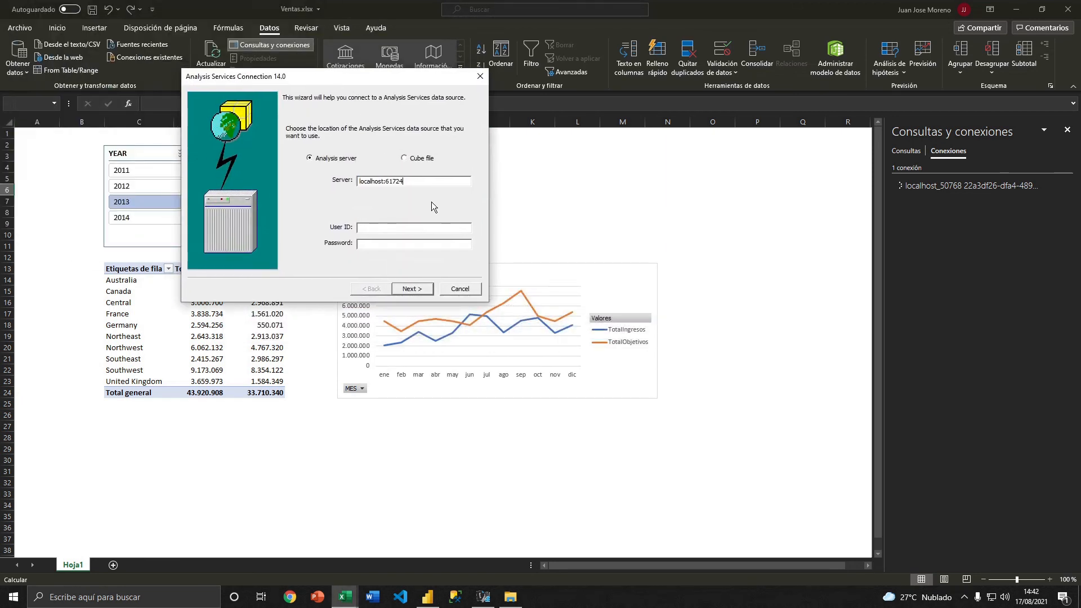
click(410, 290)
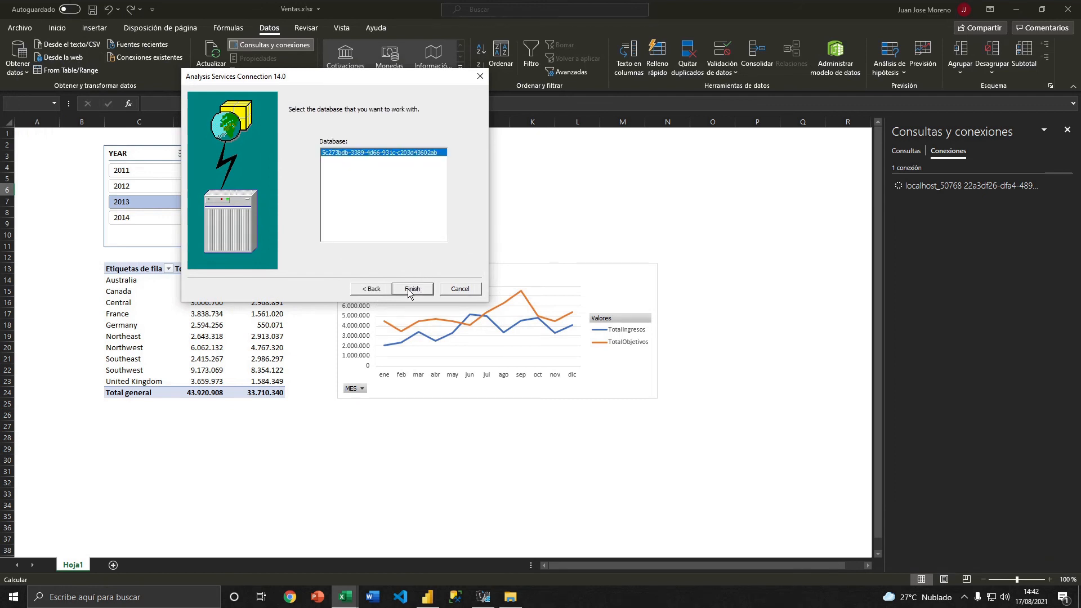
click(413, 289)
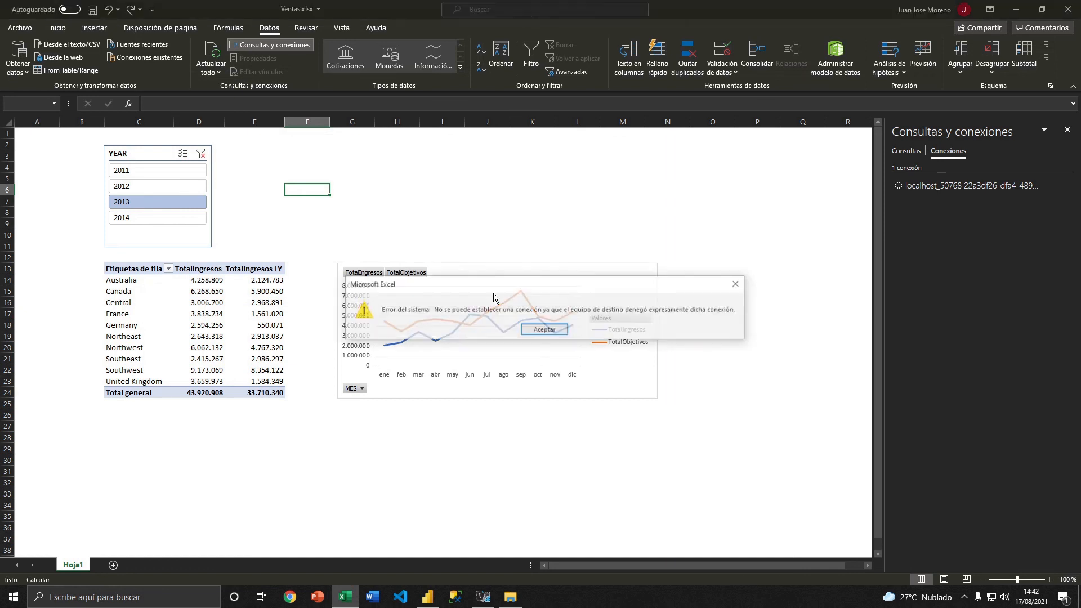
- Dismiss the connection error messages, decline the .odc connection information again and close the Analysis Services wizard
click(550, 331)
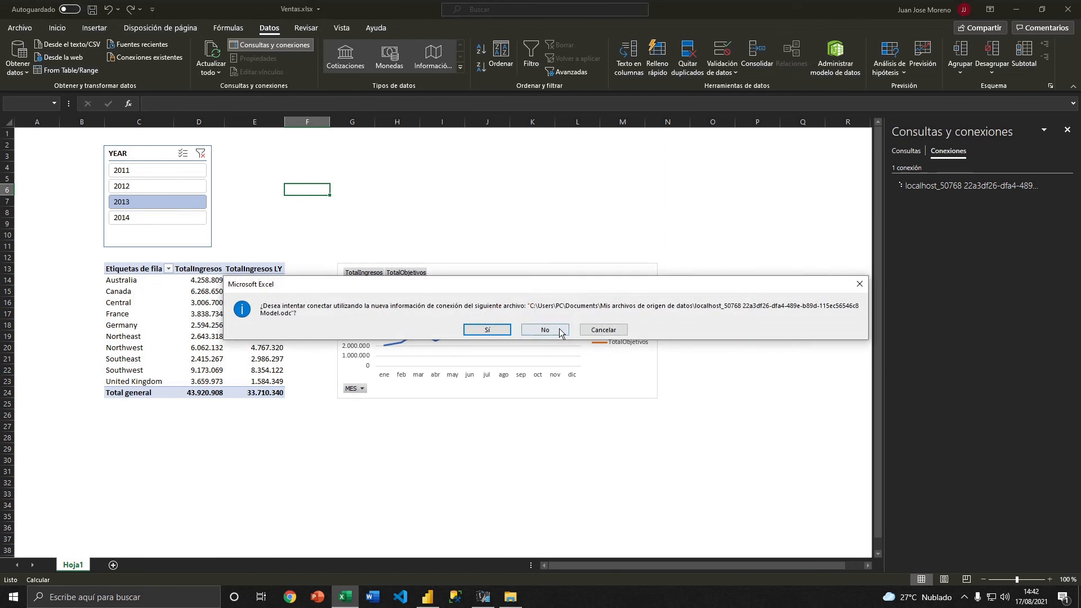
click(560, 331)
click(303, 9)
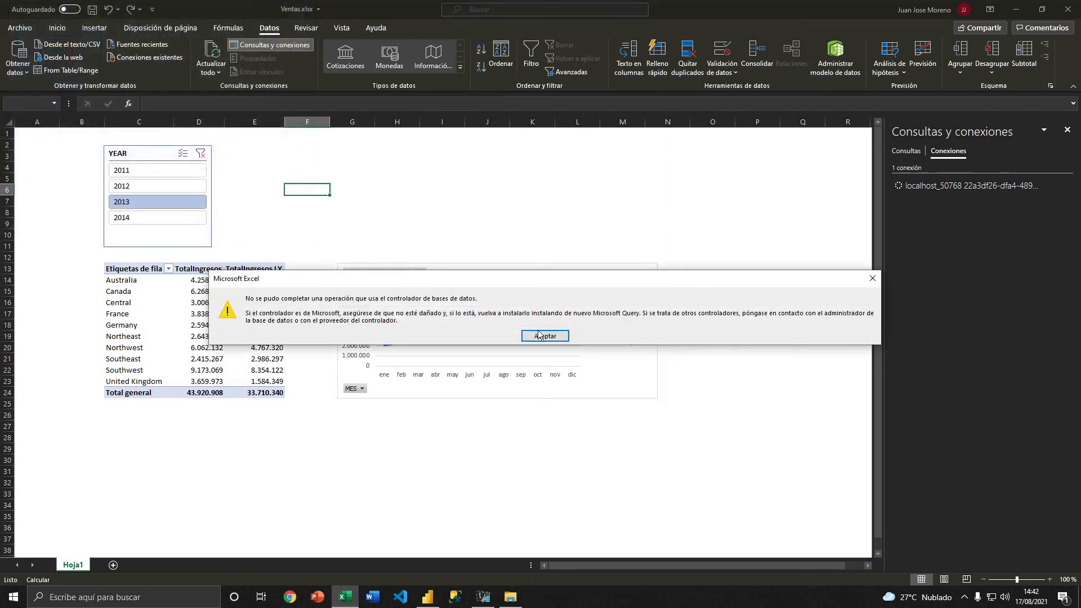
click(562, 339)
click(576, 333)
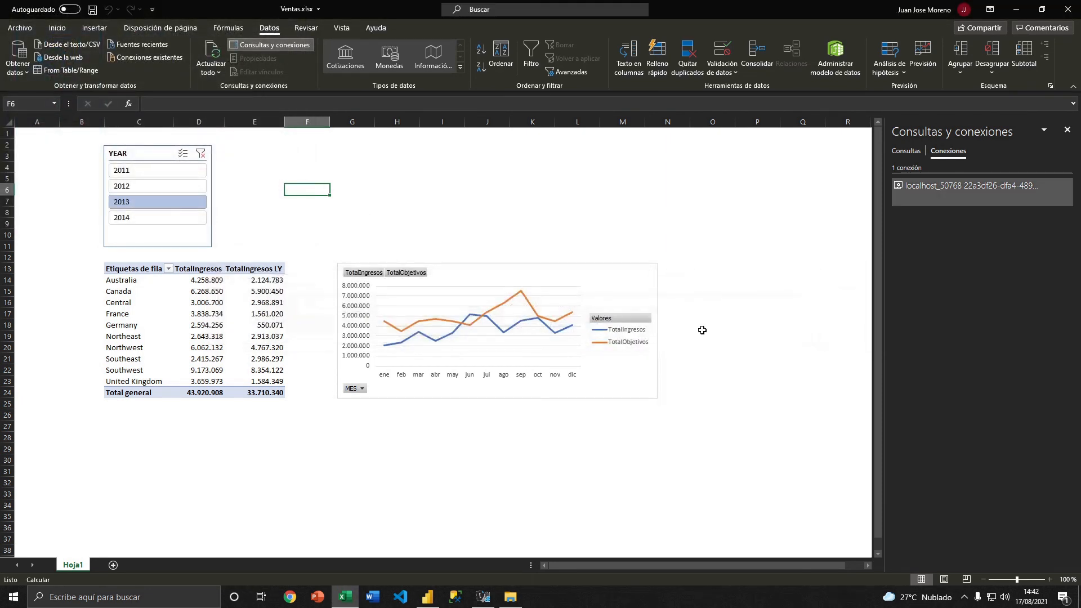
- Examine the Initial Catalog and Data Source port in the existing connection's string, enlarging the properties dialog and cancelling without changes
right_click(970, 189)
click(979, 225)
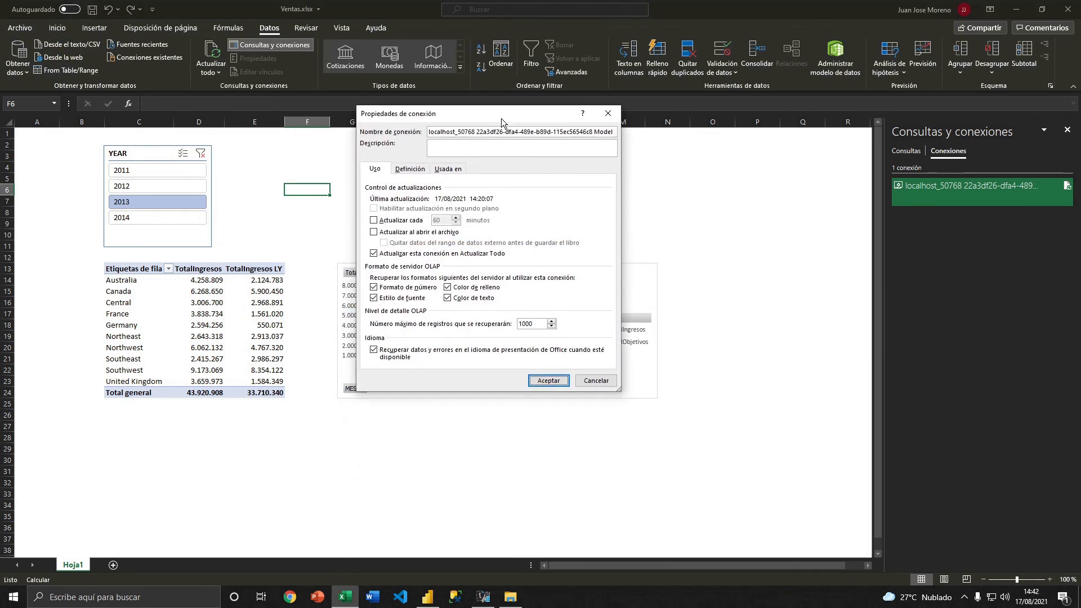
drag(617, 387, 678, 496)
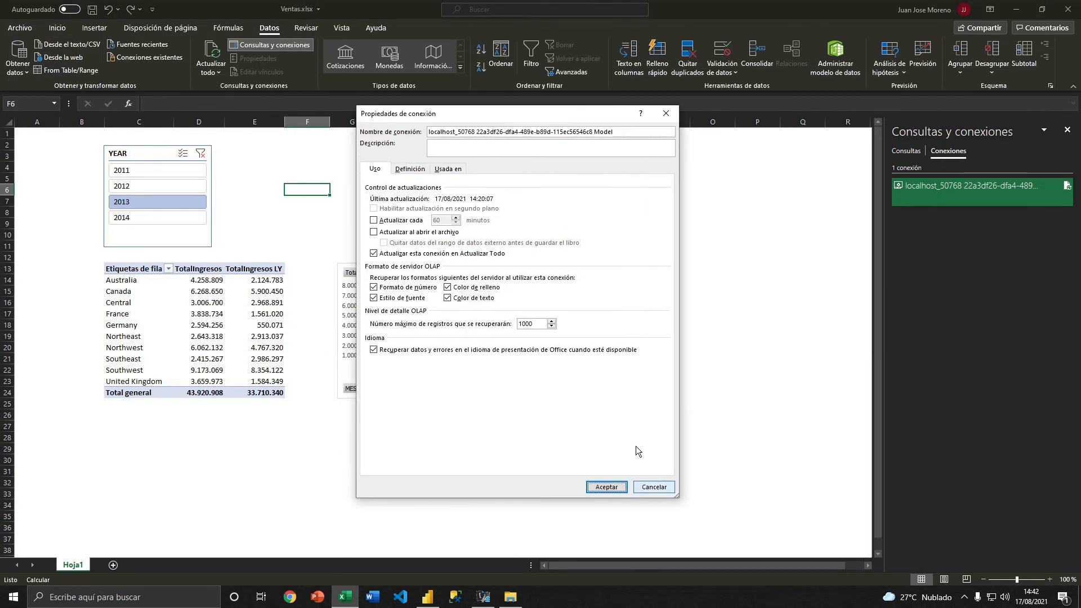
click(410, 168)
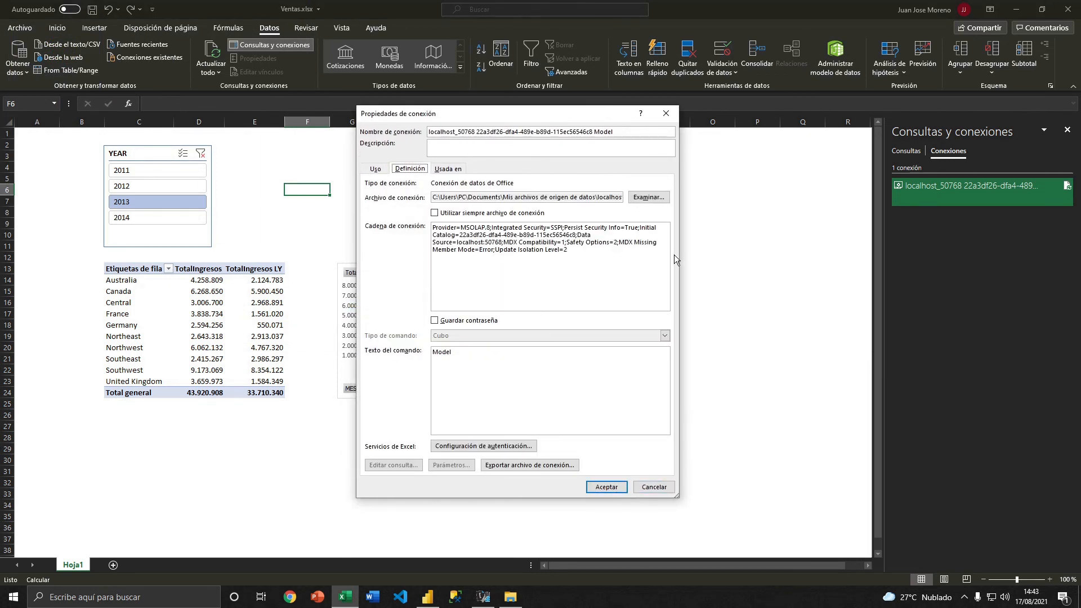
drag(678, 255, 927, 254)
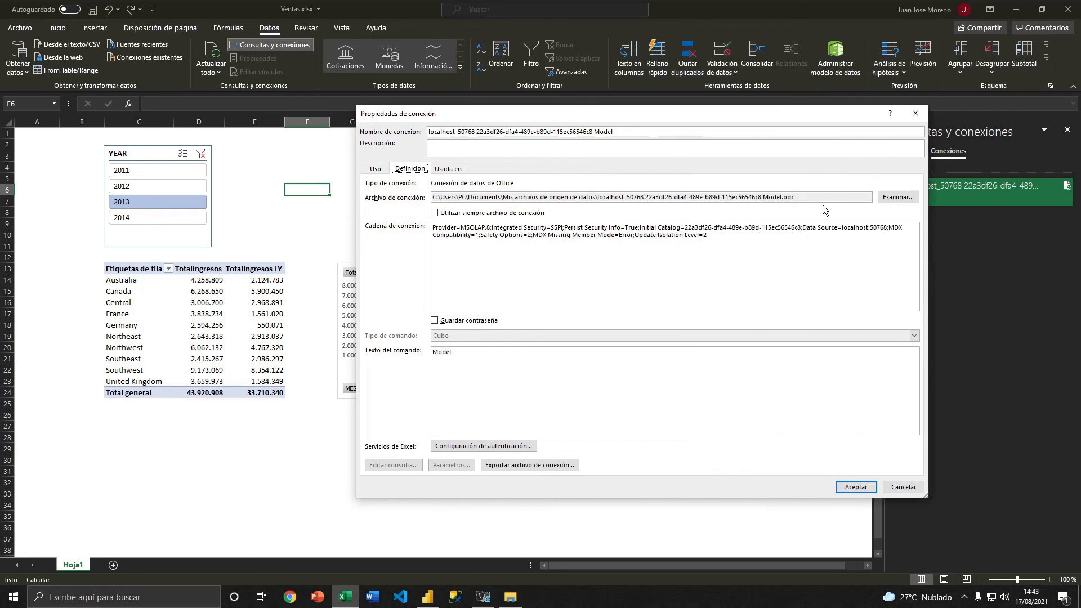
drag(686, 115, 492, 125)
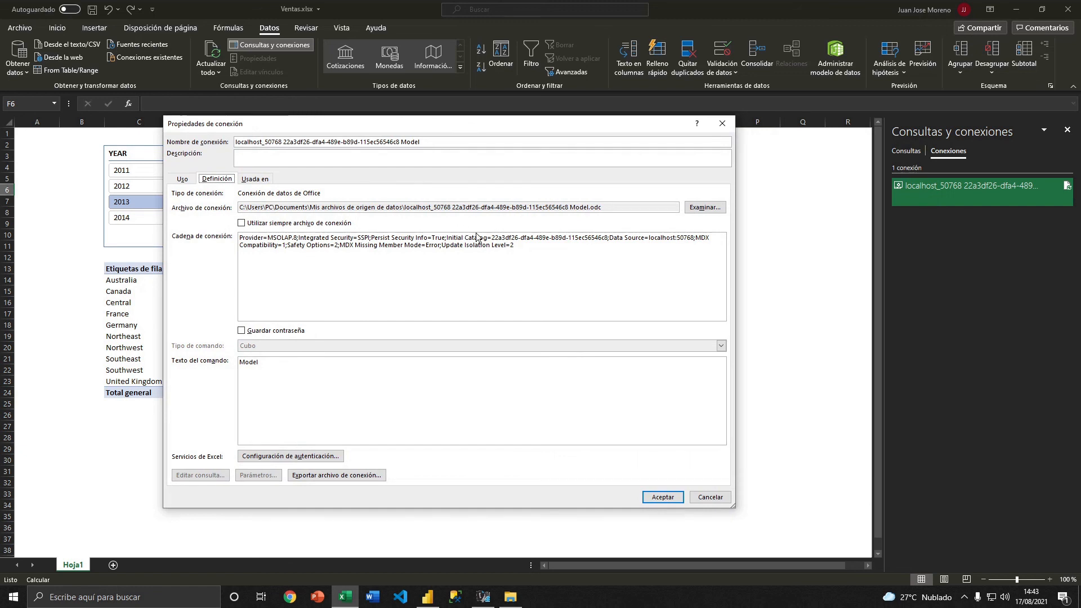
drag(492, 237, 607, 241)
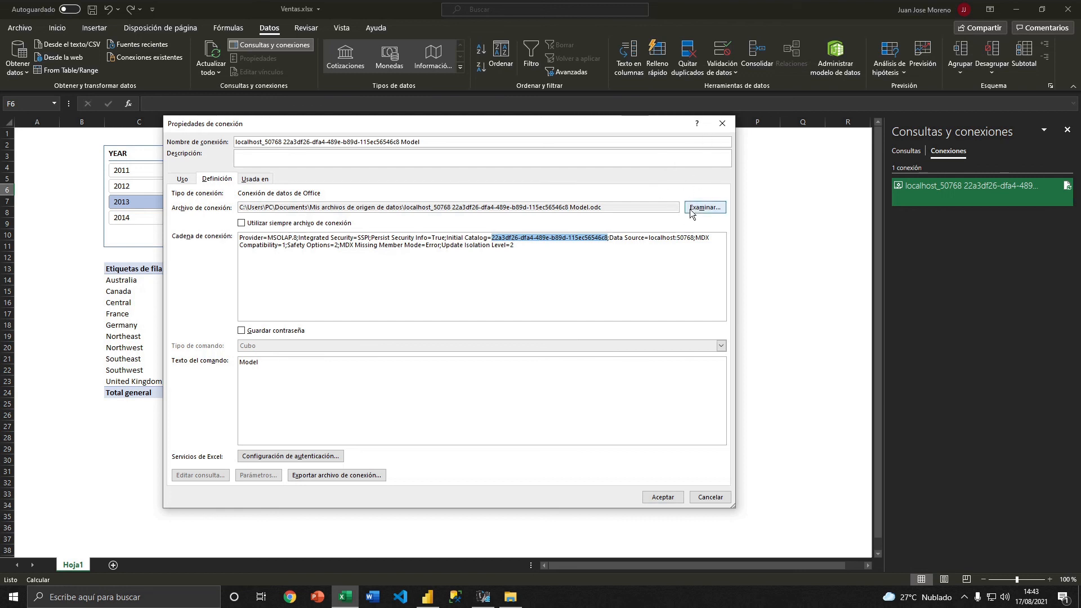
drag(676, 239, 696, 240)
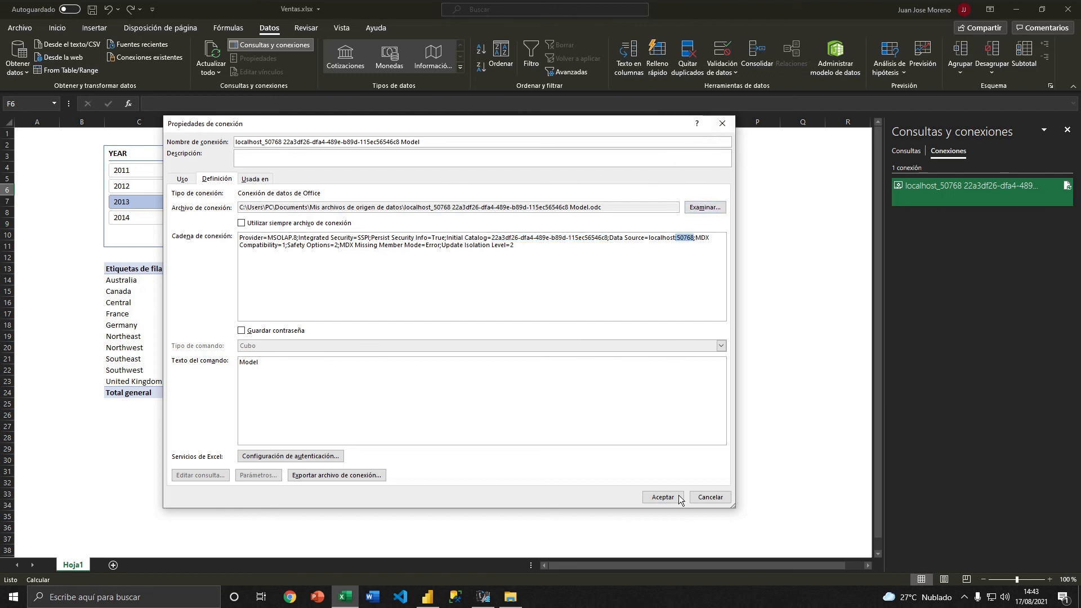
click(709, 498)
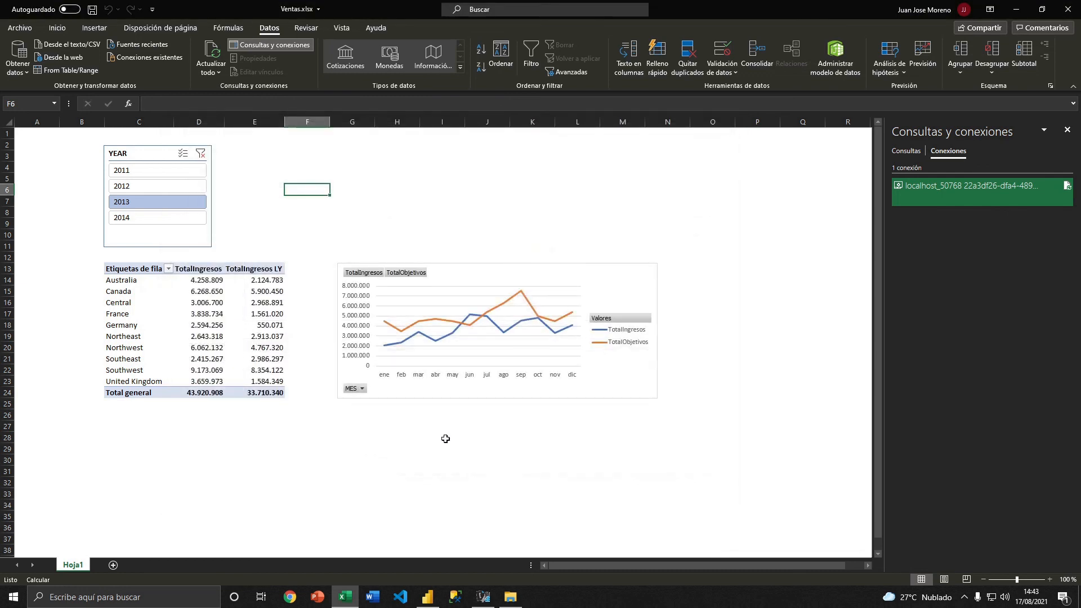
- Begin a new Analysis Services connection to server localhost:61724 in Excel, selecting the Model cube
click(483, 597)
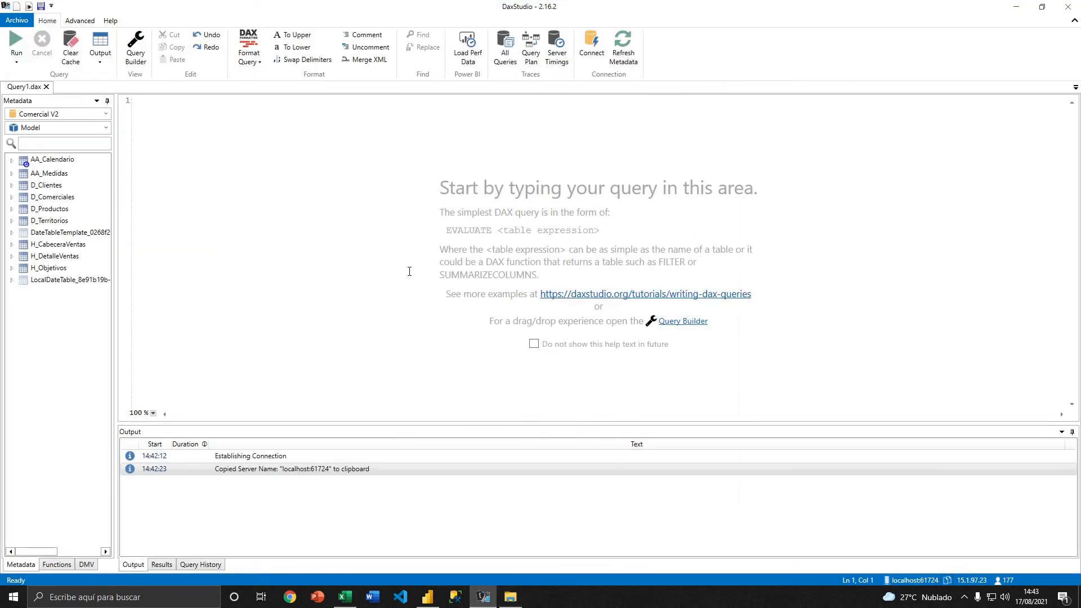
key(alt+Tab)
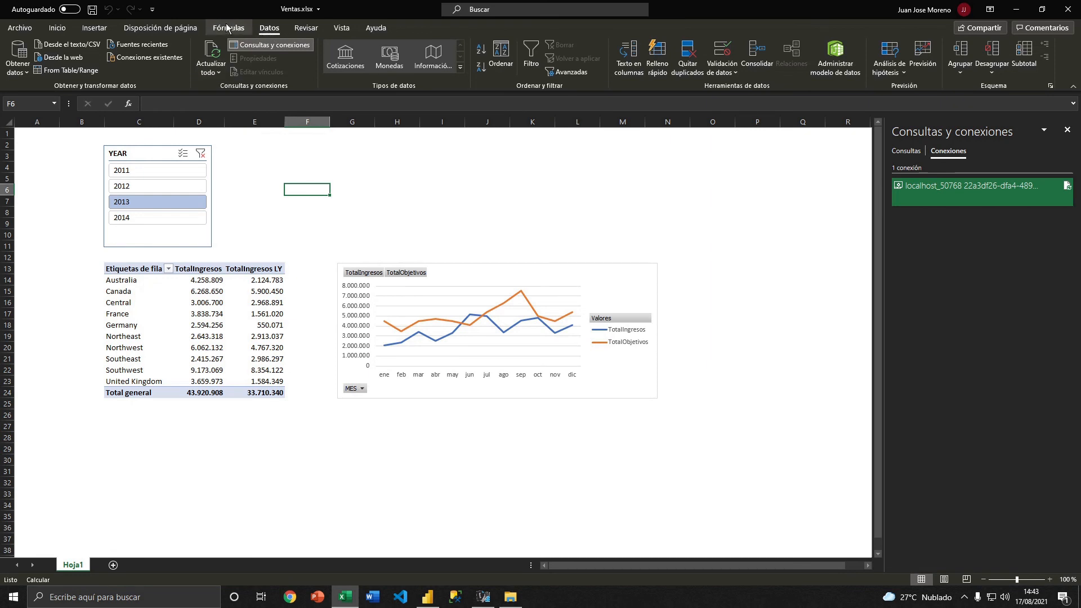
click(17, 59)
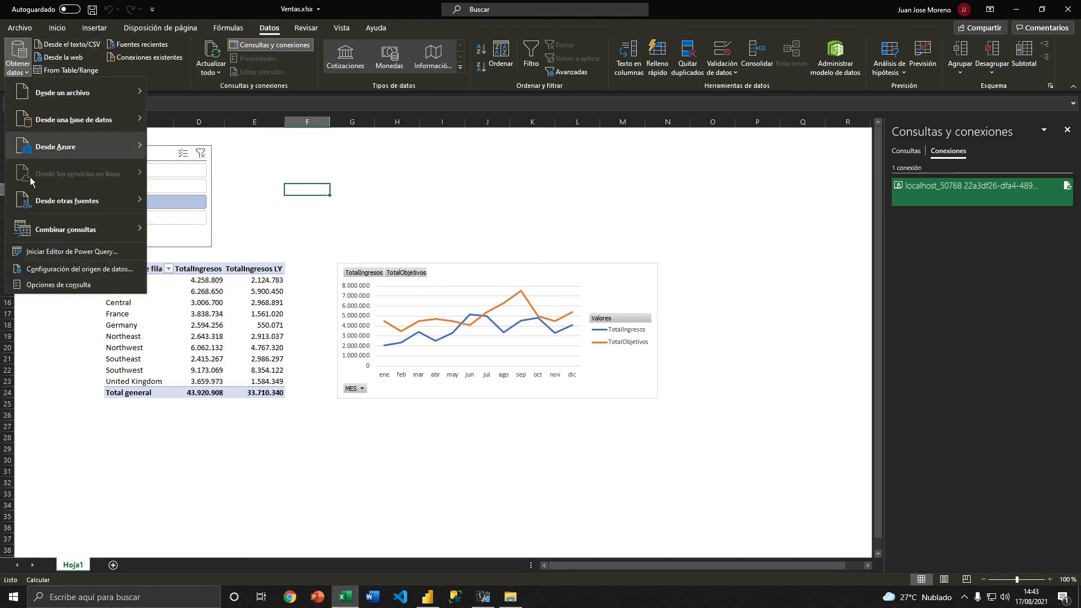
mouse_move(66, 122)
click(232, 179)
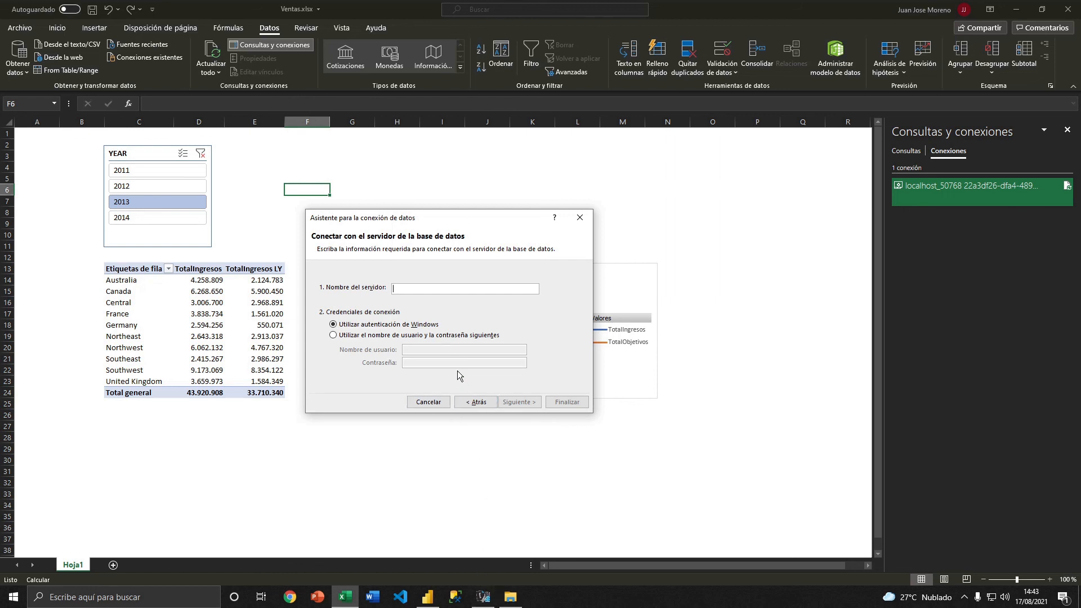
text(localhost:61724)
click(534, 405)
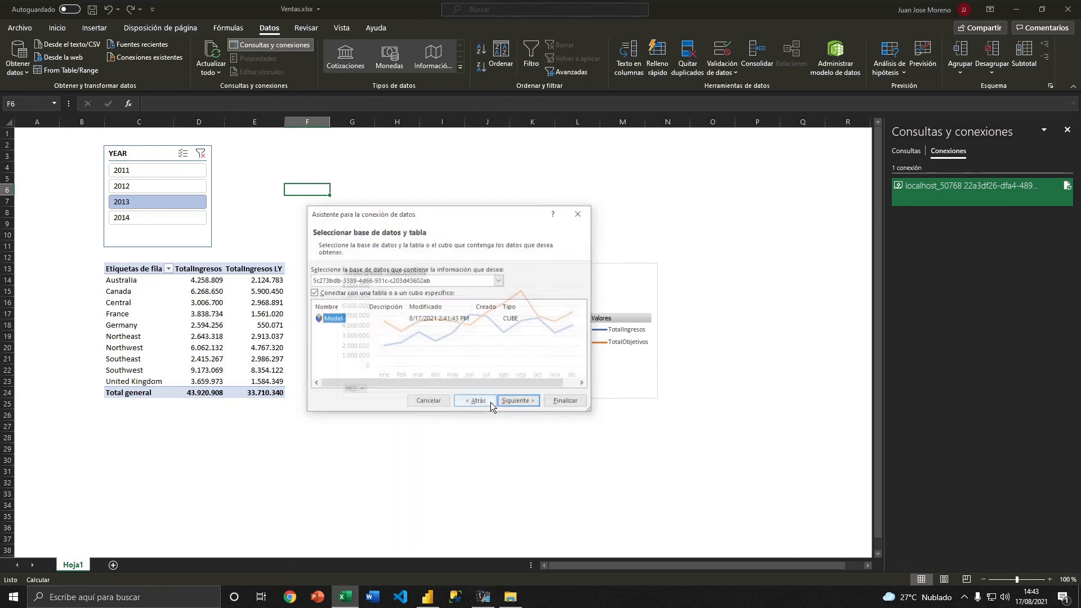
click(508, 400)
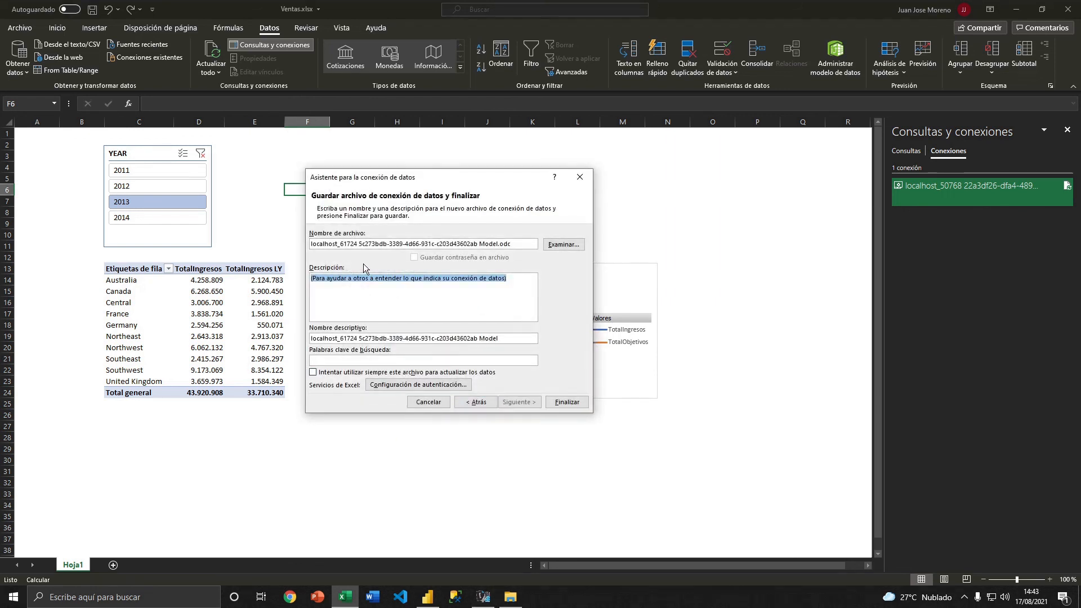
- Copy the new connection's descriptive name, localhost_61724 5c273bdb-3389-4d66-931c-c203d43602ab Model, and cancel the connection wizard
click(509, 338)
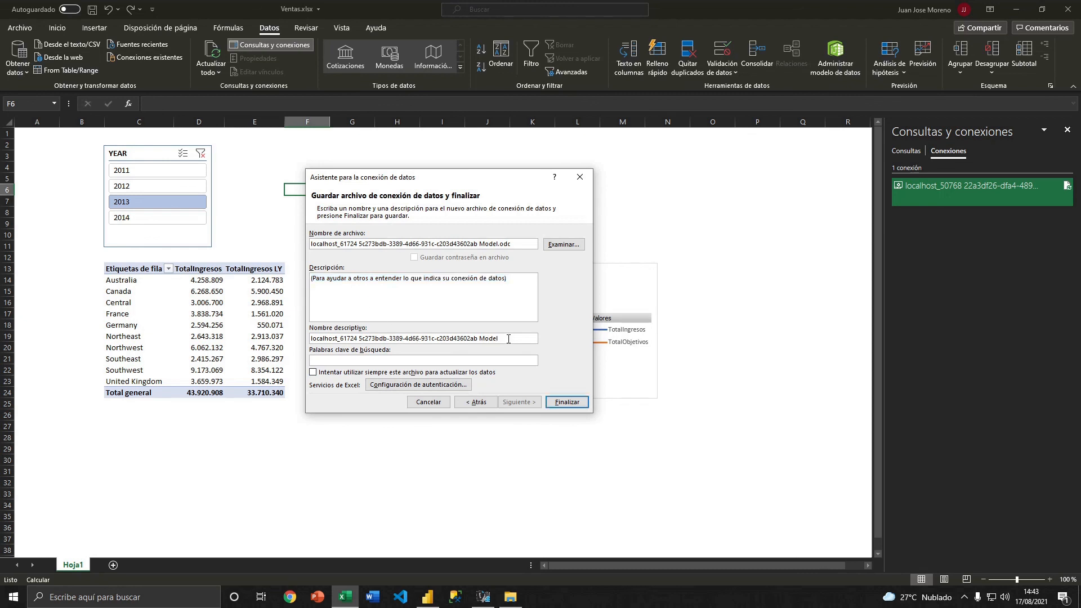
drag(505, 338, 295, 325)
key(ctrl+c)
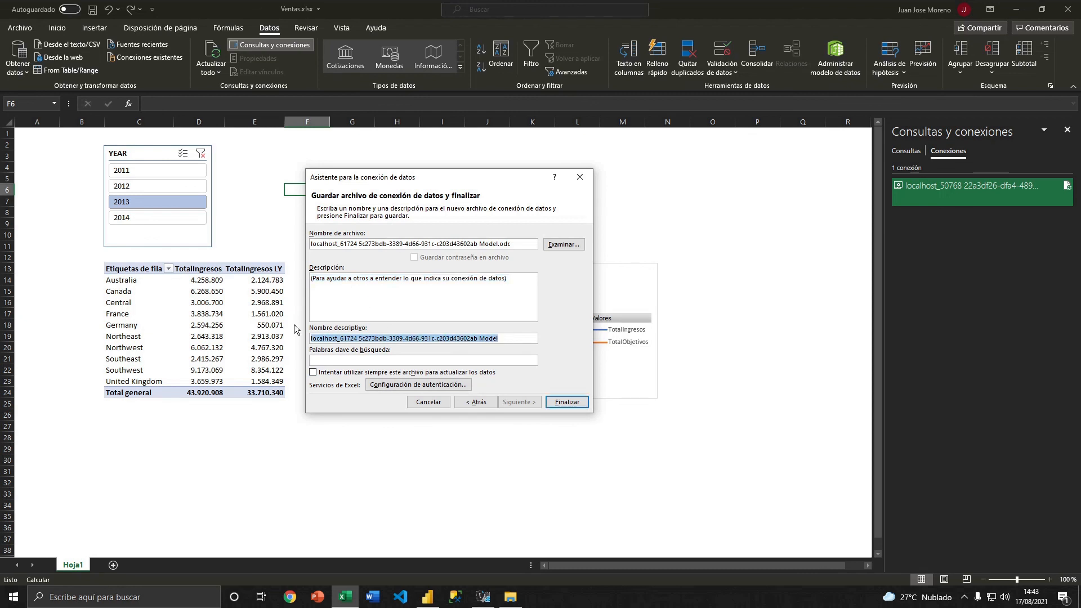
click(428, 402)
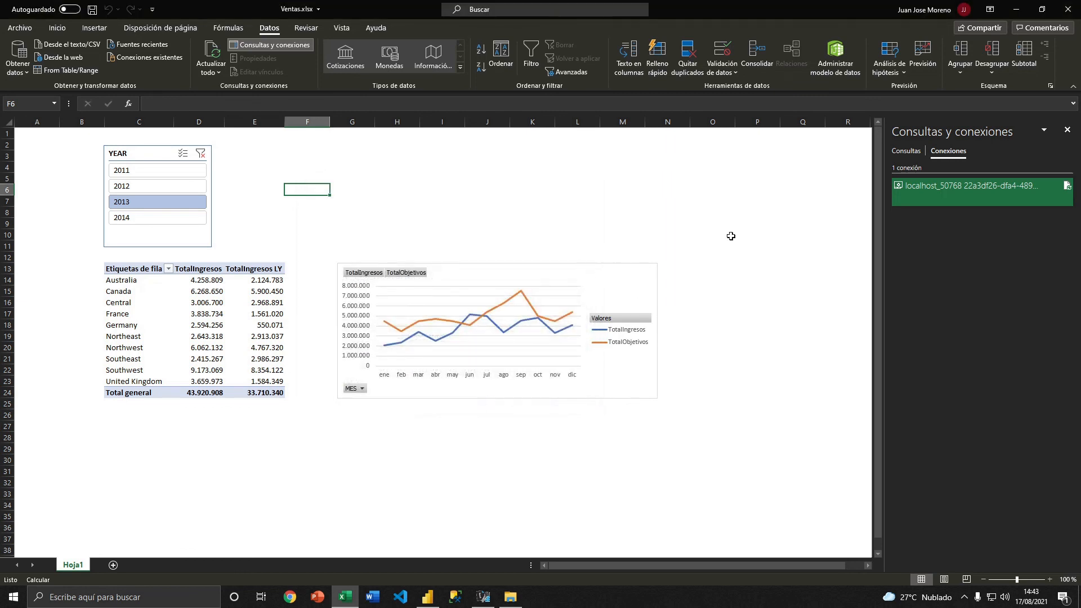
- Open the existing connection's definition and paste the copied localhost_61724 descriptive name into its description
right_click(920, 194)
click(942, 227)
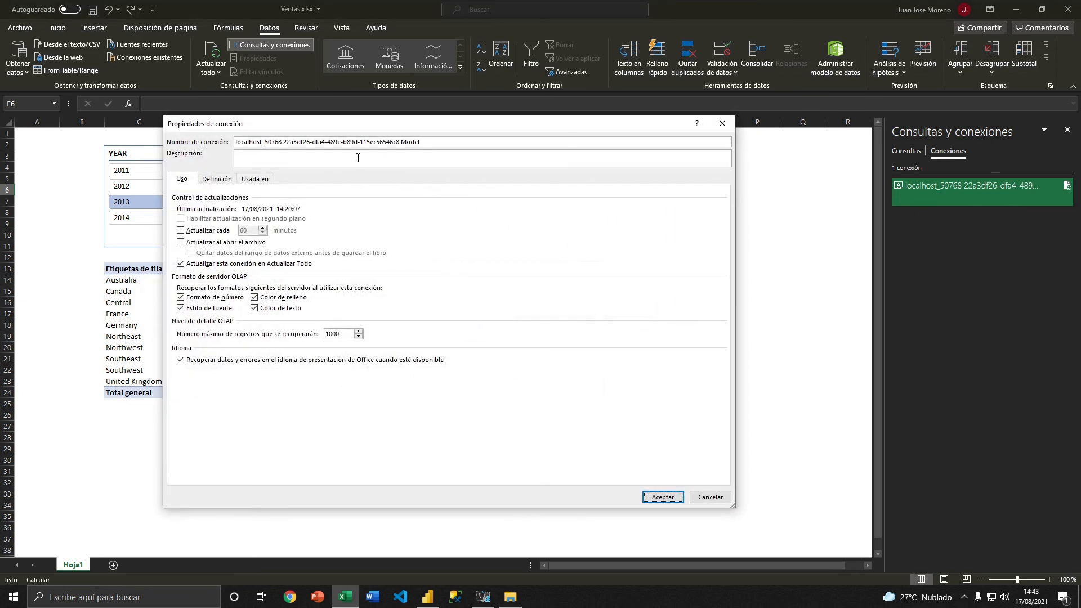
click(217, 179)
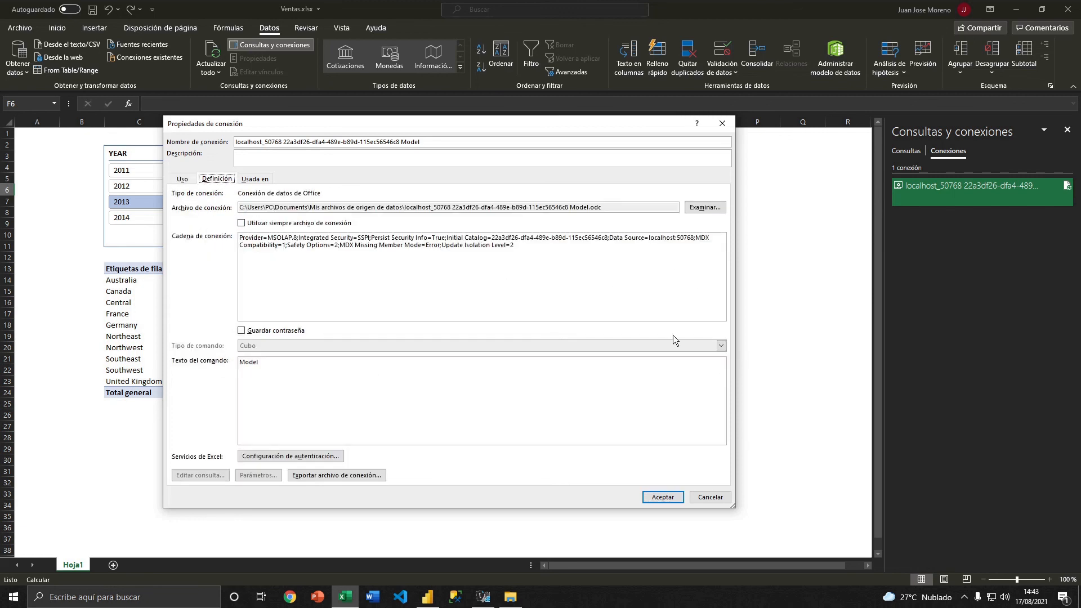
click(322, 154)
key(ctrl+v)
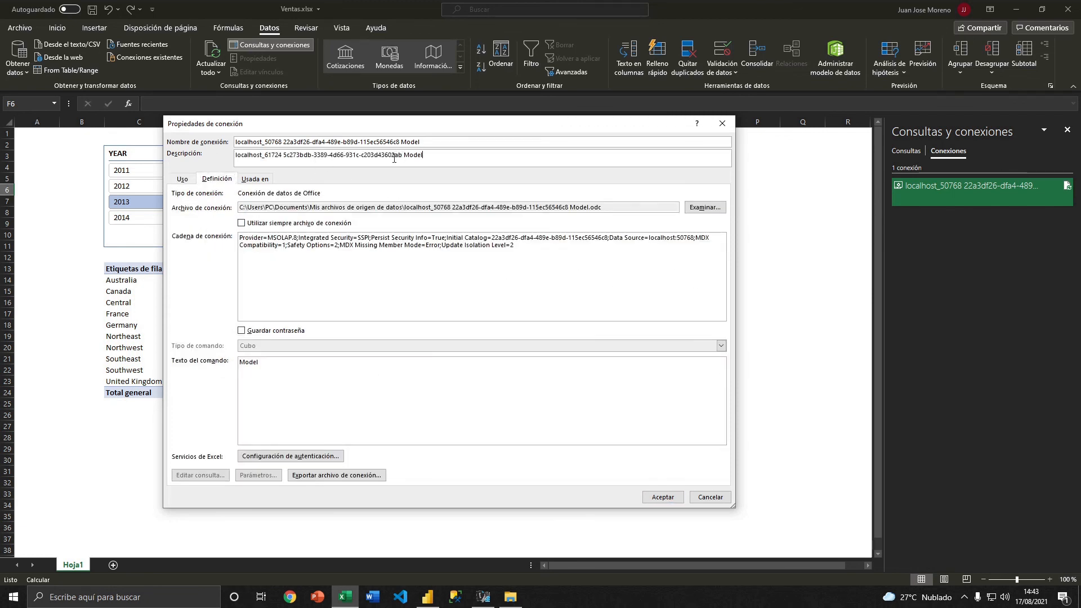
- Replace the Data Source port in the connection string with 61724, copied from the description
drag(282, 155, 264, 156)
key(ctrl+c)
drag(695, 237, 682, 237)
key(ctrl+v)
- Replace the connection string's Initial Catalog with 5c273bdb-3389-4d66-931c-c203d43602ab and save the changes, accepting removal of the link to the external connection file
drag(401, 155, 211, 157)
click(286, 155)
drag(285, 155, 404, 158)
key(ctrl+c)
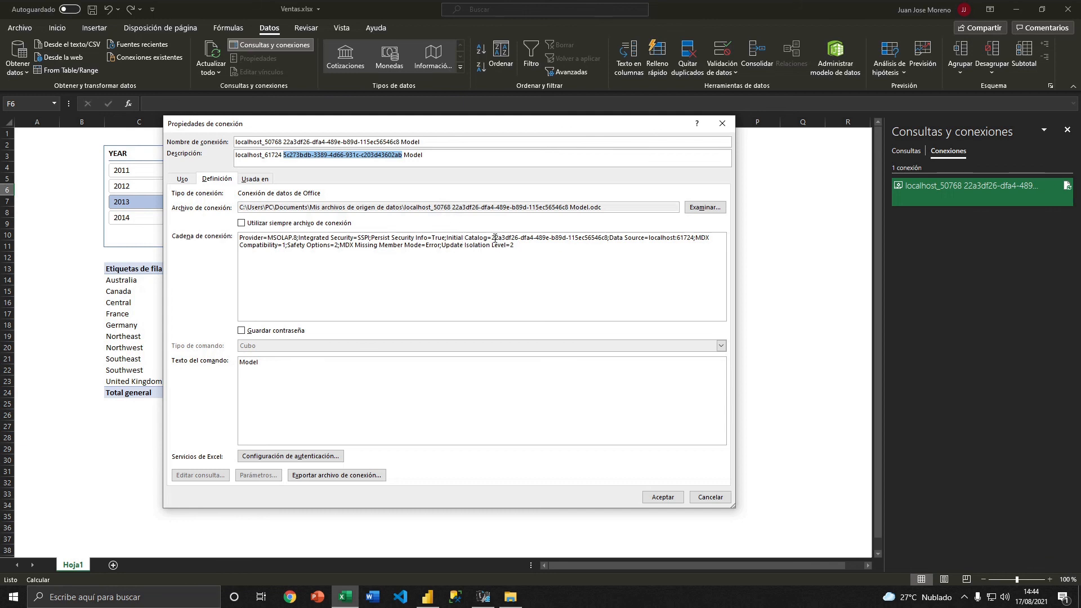
drag(492, 237, 609, 241)
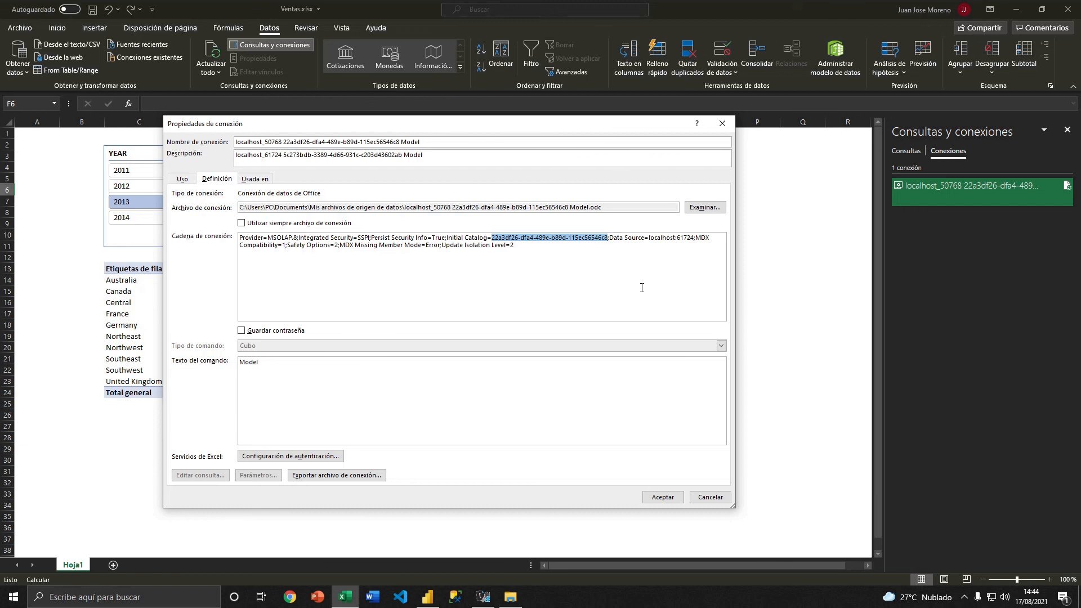
key(ctrl+v)
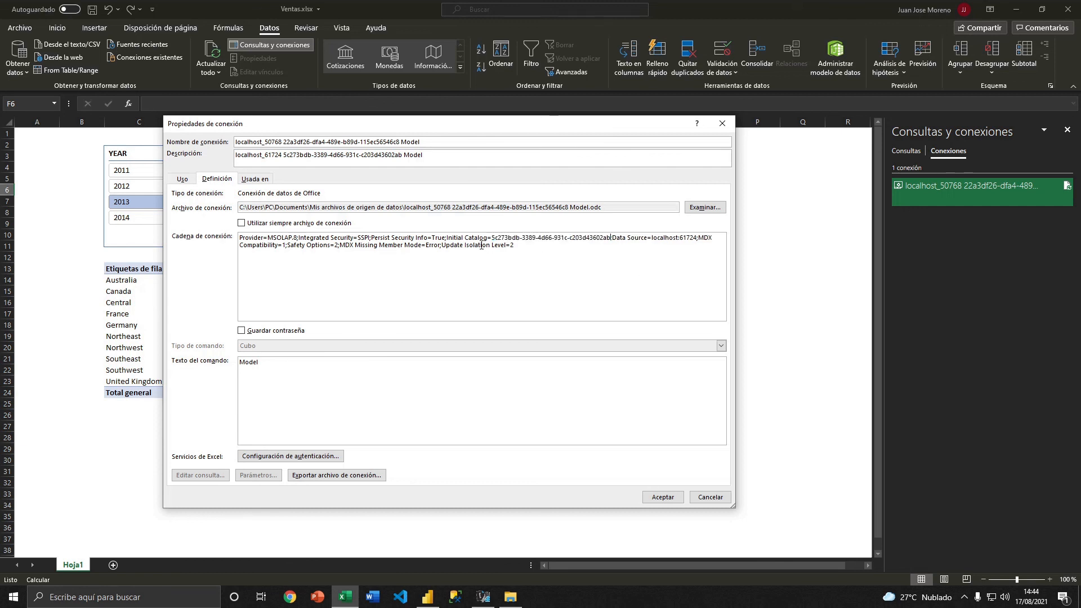
click(663, 497)
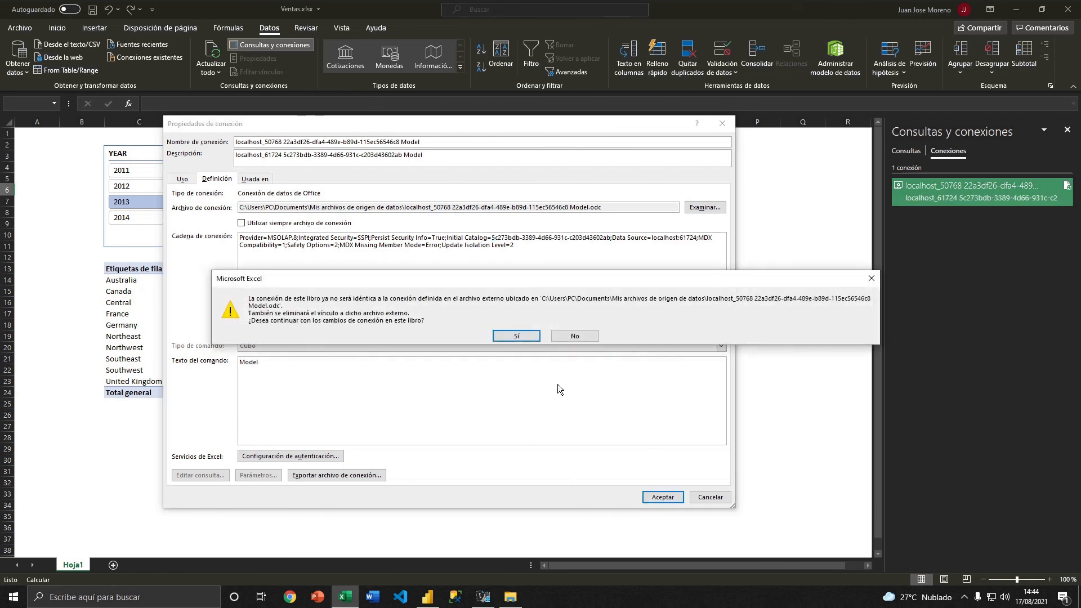
click(515, 336)
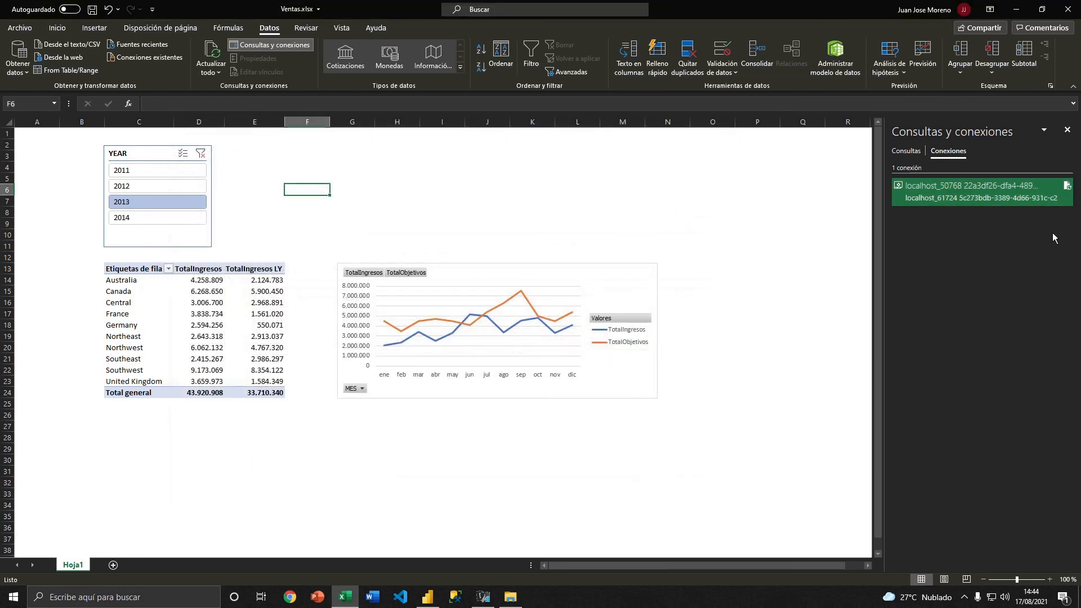
- Review the edited connection's properties without changing them and refresh that connection
right_click(1019, 201)
click(1021, 237)
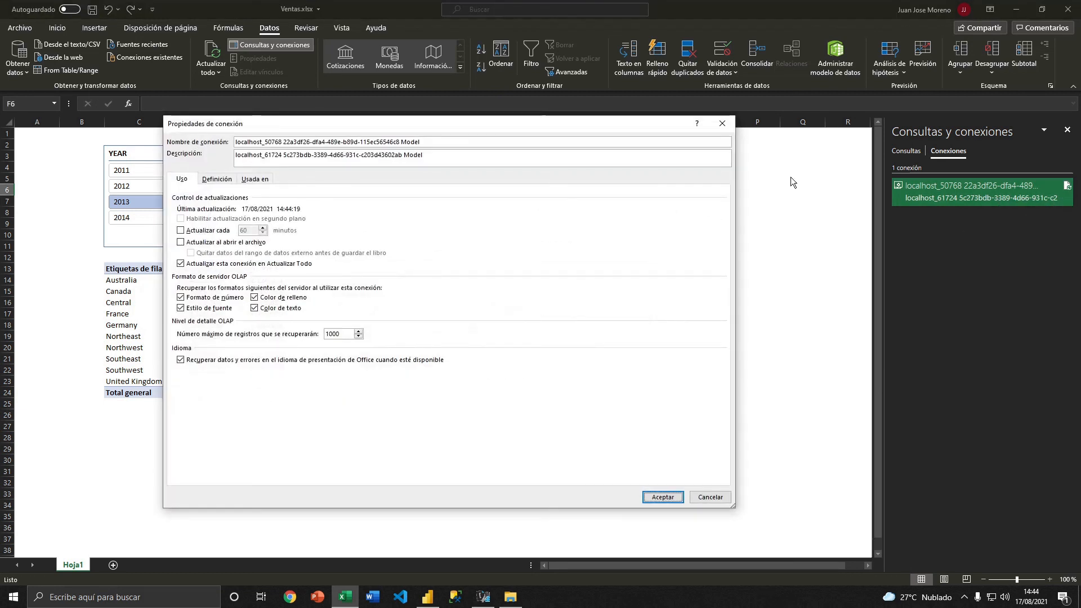
click(725, 122)
right_click(953, 188)
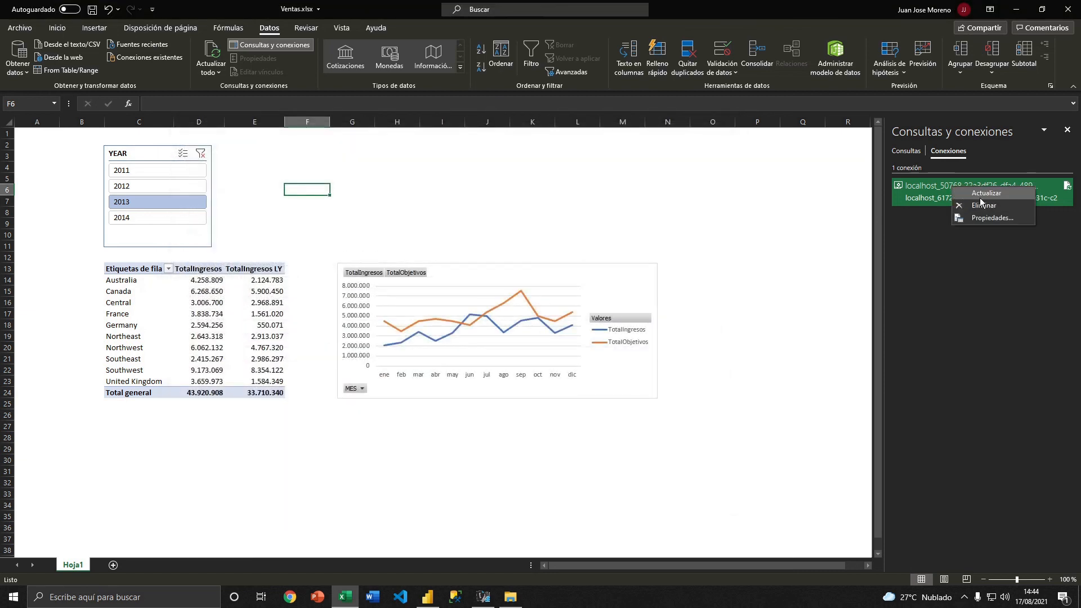
click(979, 200)
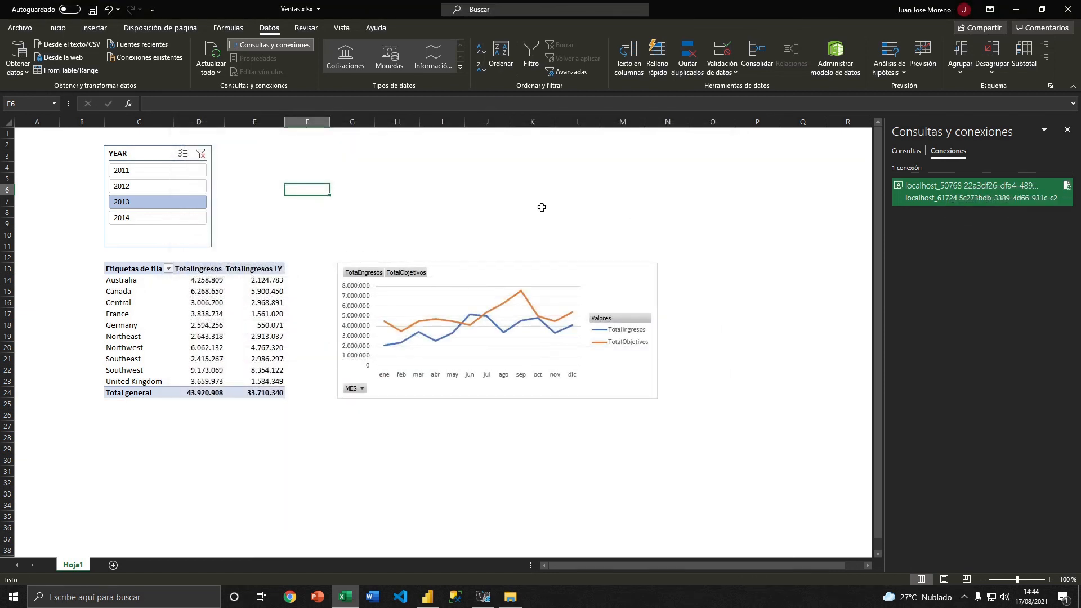